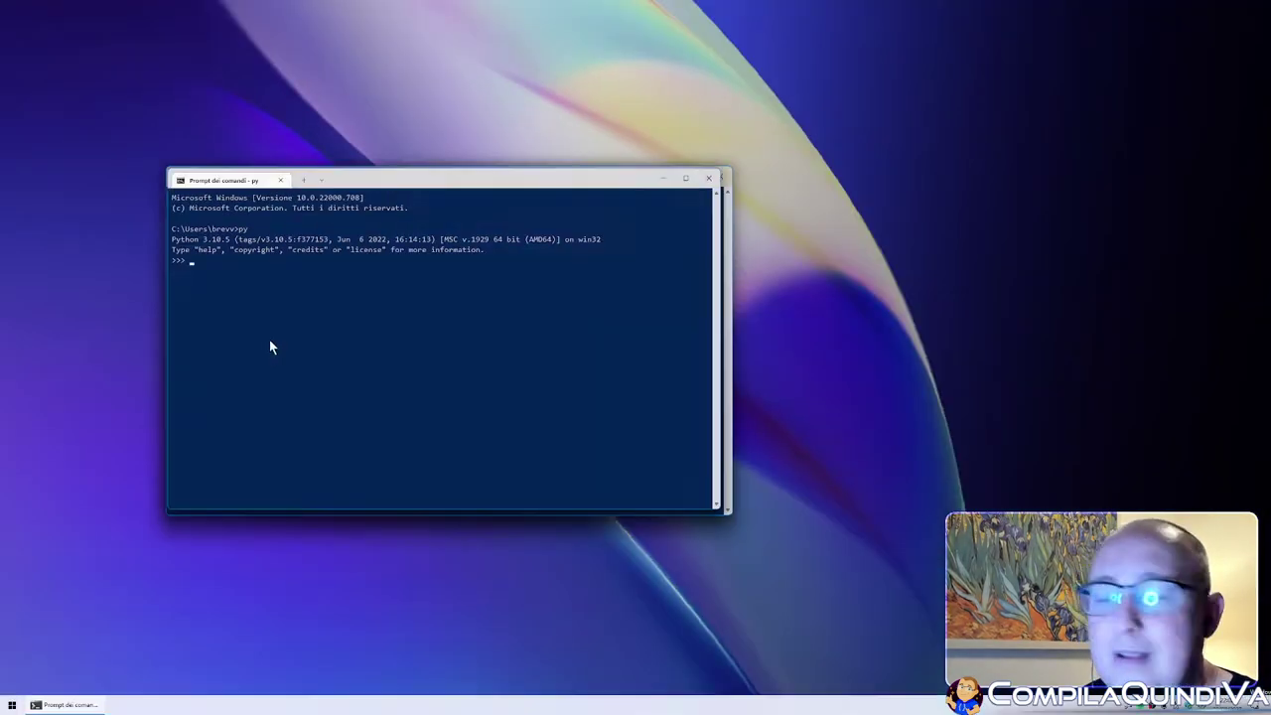
# - Print "Hello world!" with a print statement in the Python interactive prompt and close the terminal window
pyautogui.write('print("')
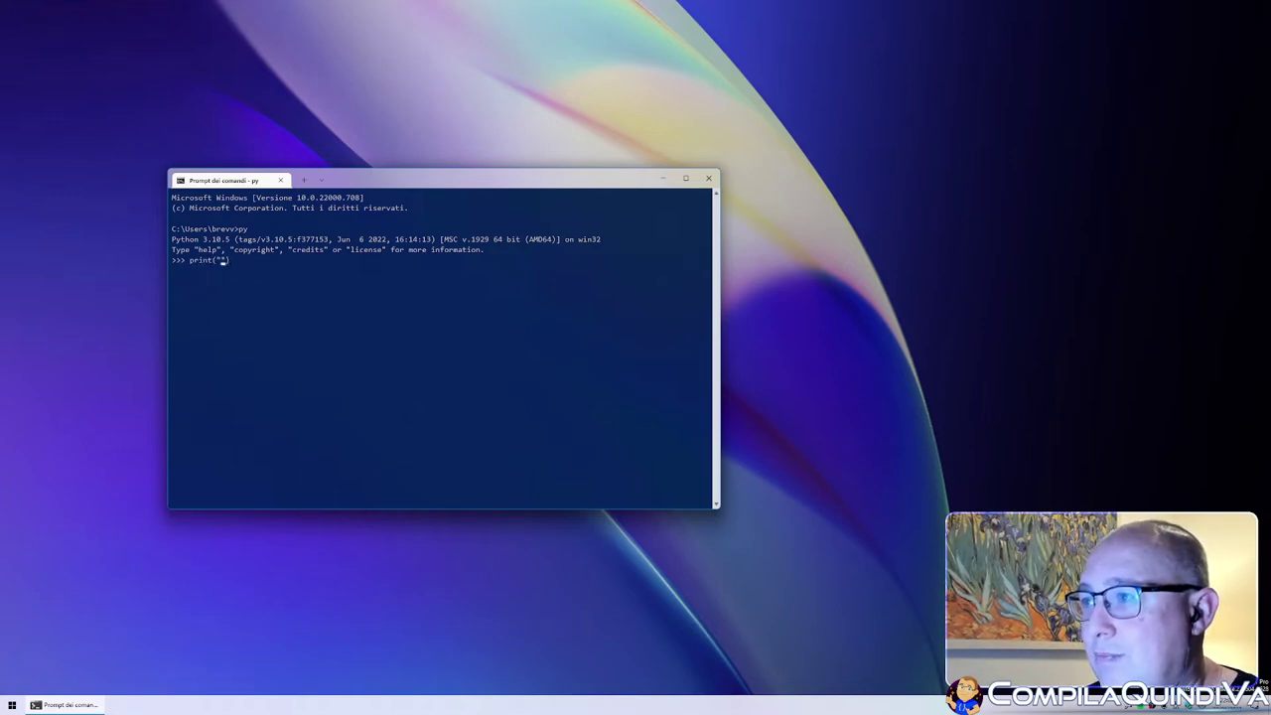
pyautogui.write('Hello world!')
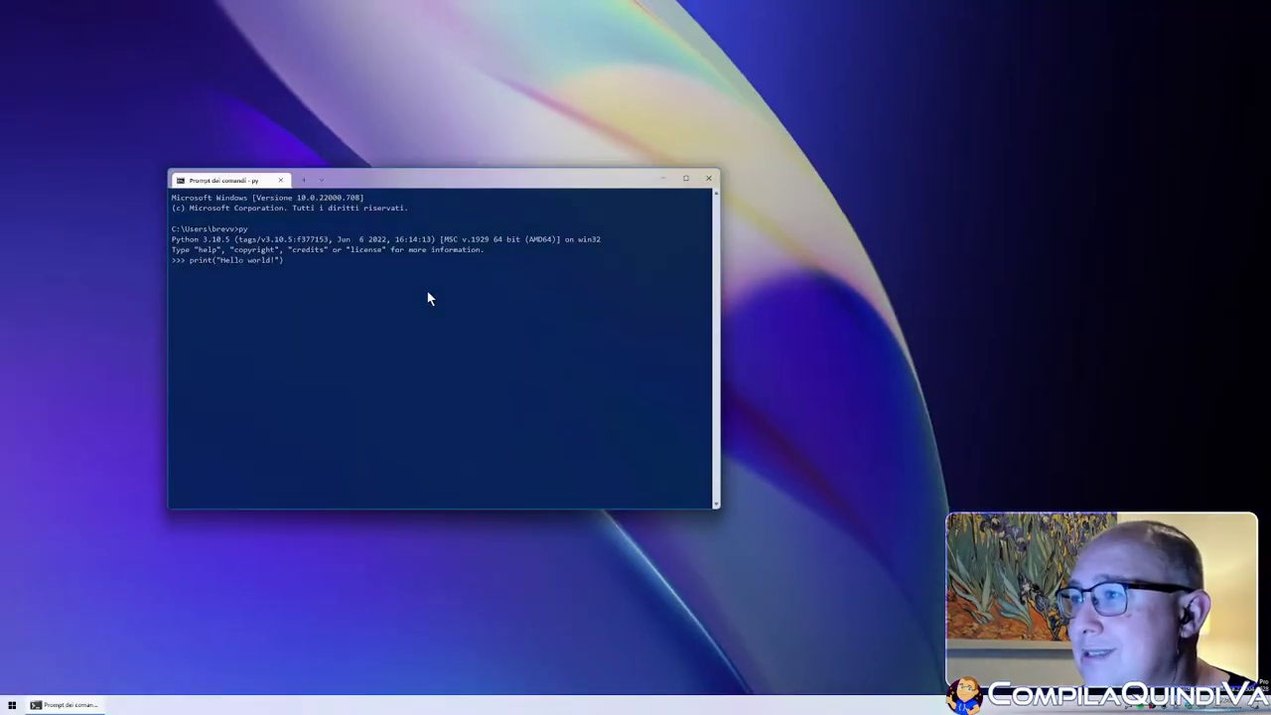
pyautogui.press('Return')
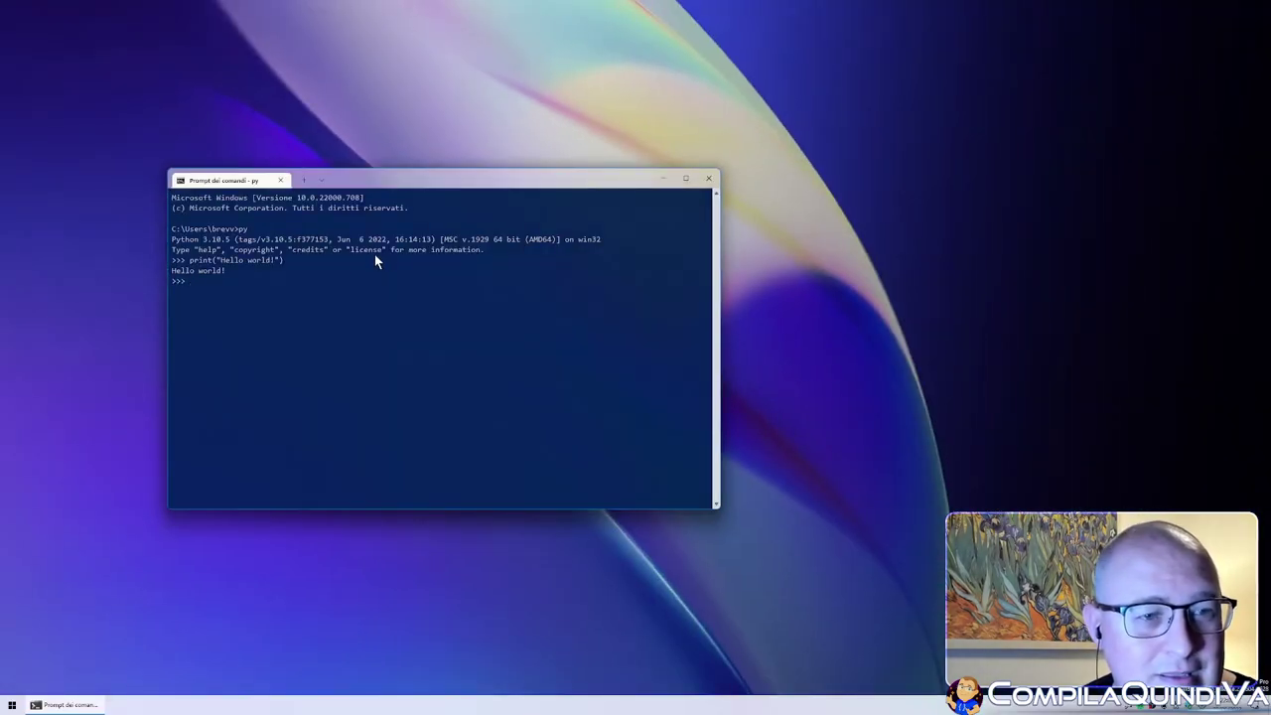
pyautogui.click(708, 179)
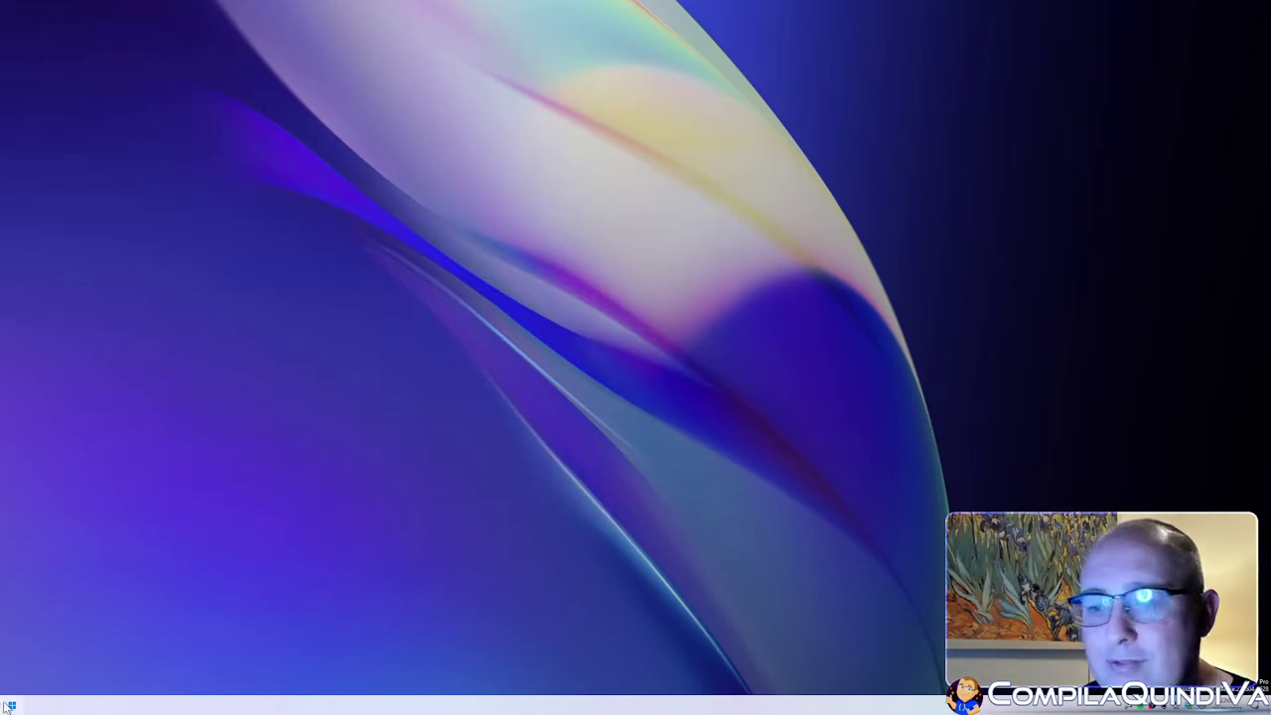
# - Find and launch PyScripter, and enlarge the text of the module1 code editor
pyautogui.press('super')
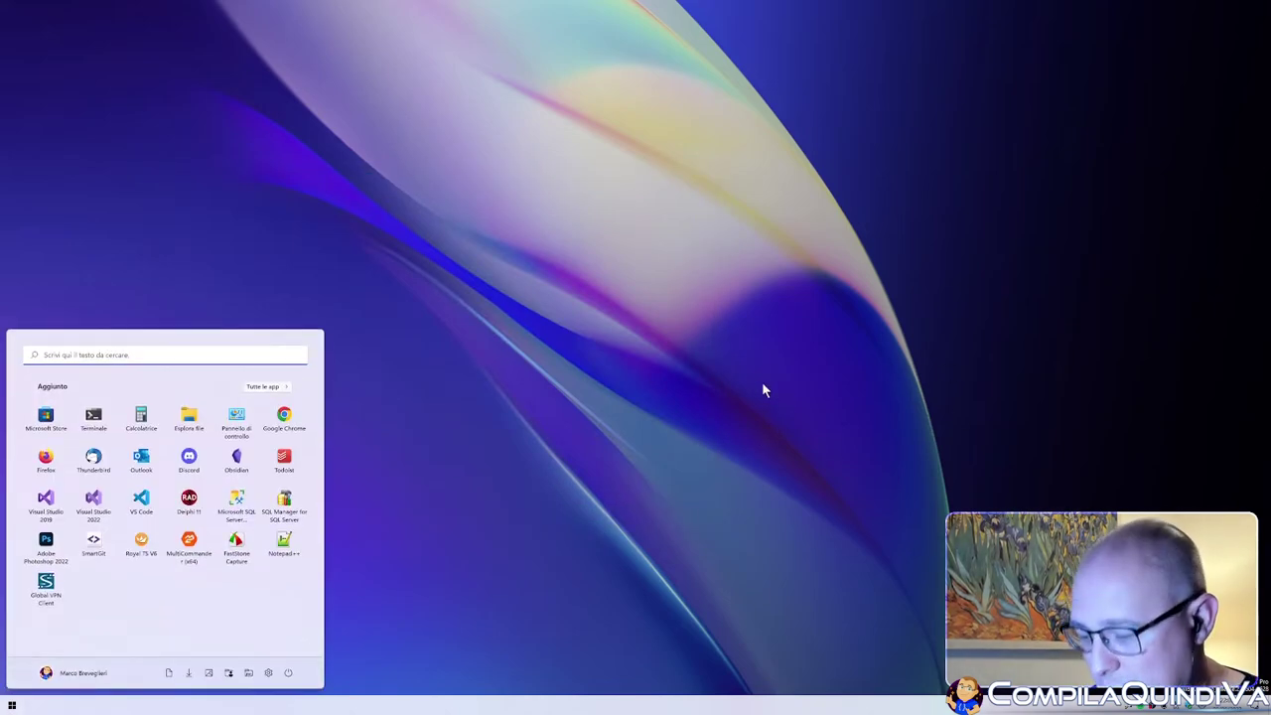
pyautogui.write('pyscripter')
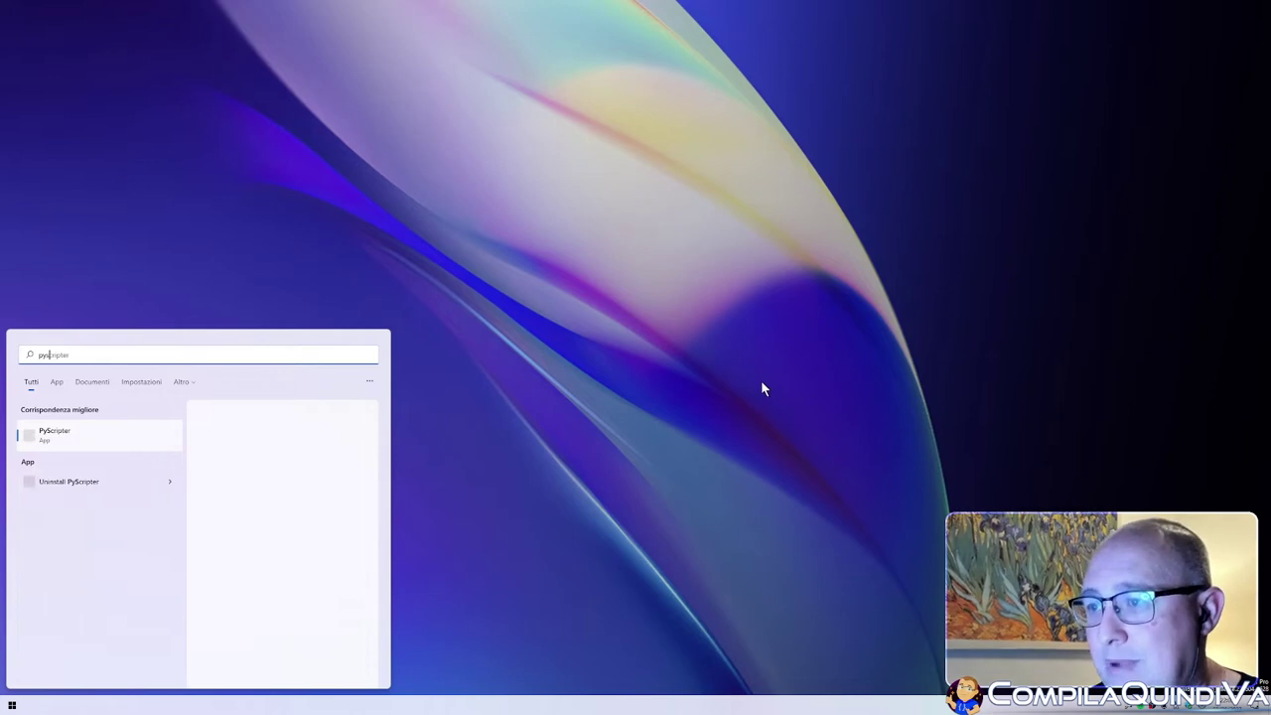
pyautogui.click(60, 439)
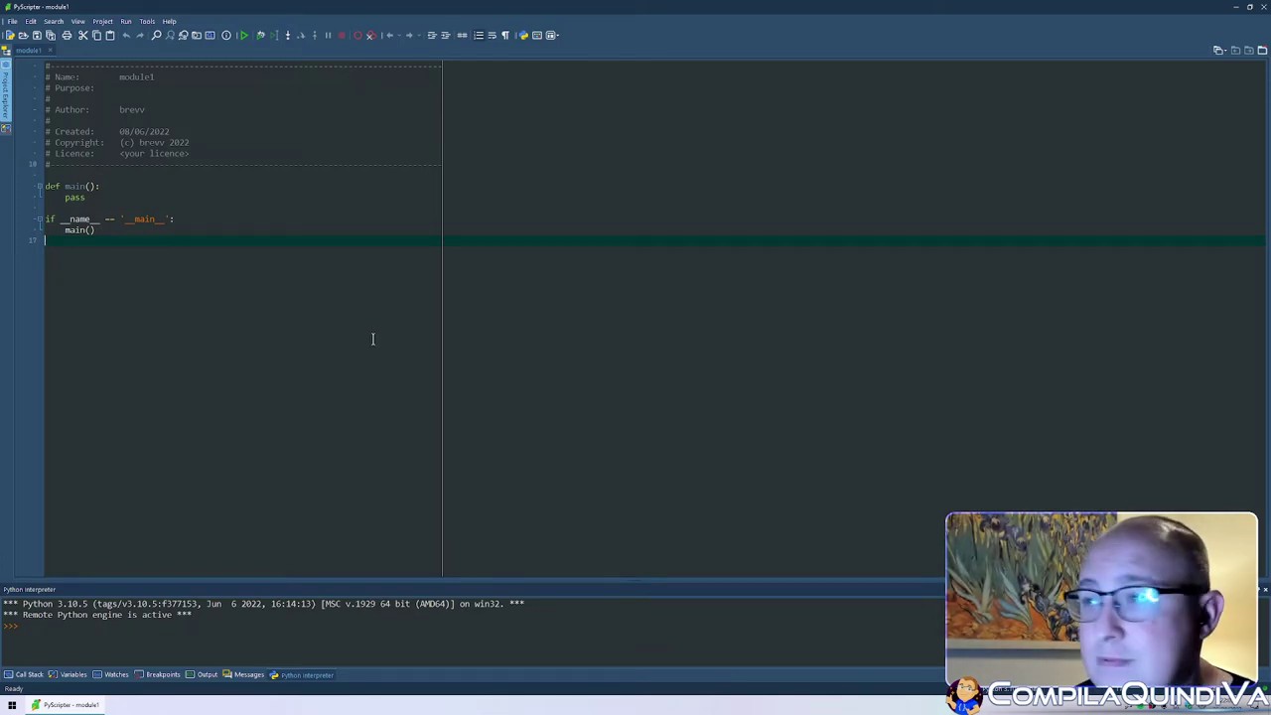
pyautogui.scroll(6, 372, 341)
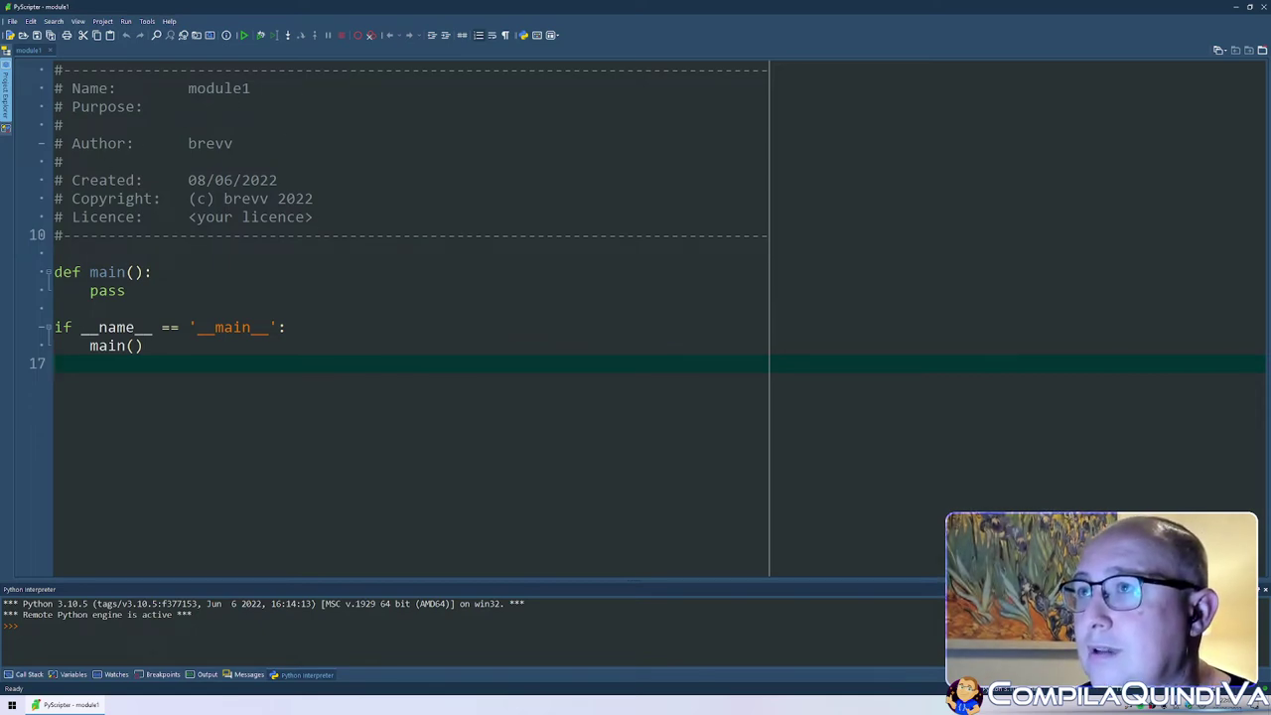
# - Pin the Project Explorer pane so it stays docked beside the editor, and widen it
pyautogui.moveTo(6, 109)
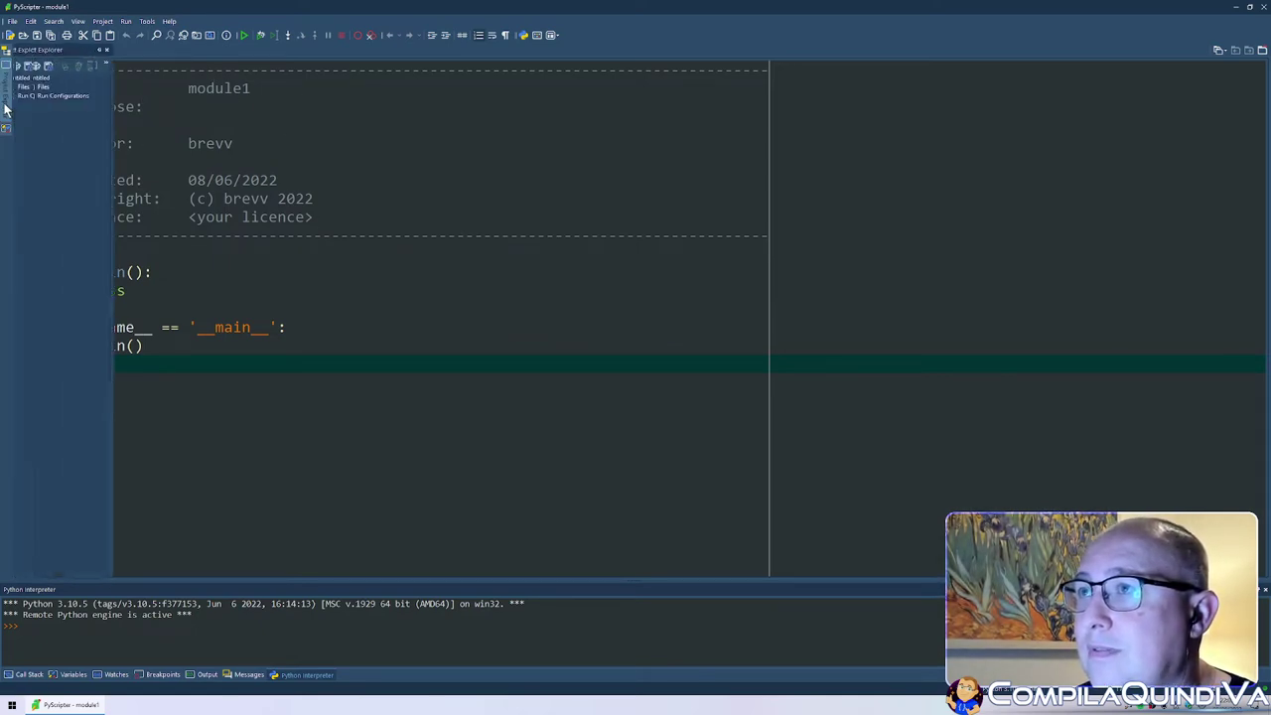
pyautogui.click(99, 51)
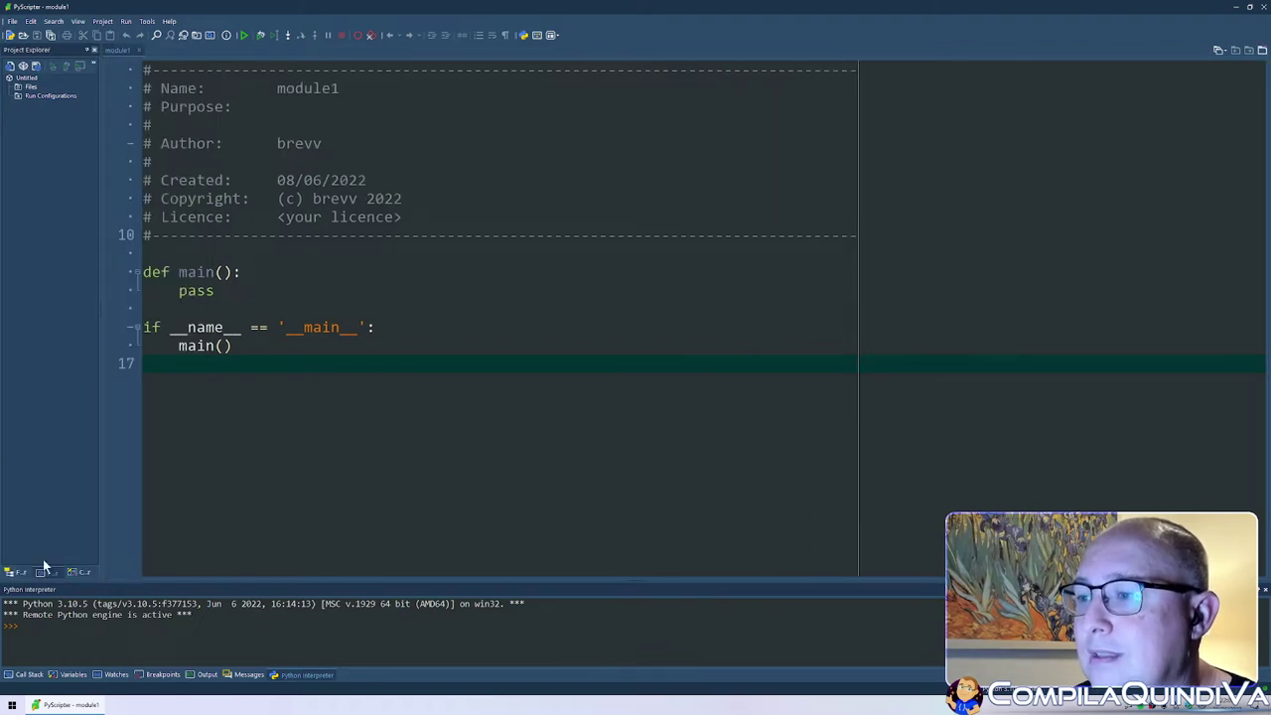
pyautogui.moveTo(100, 405); pyautogui.dragTo(229, 405)
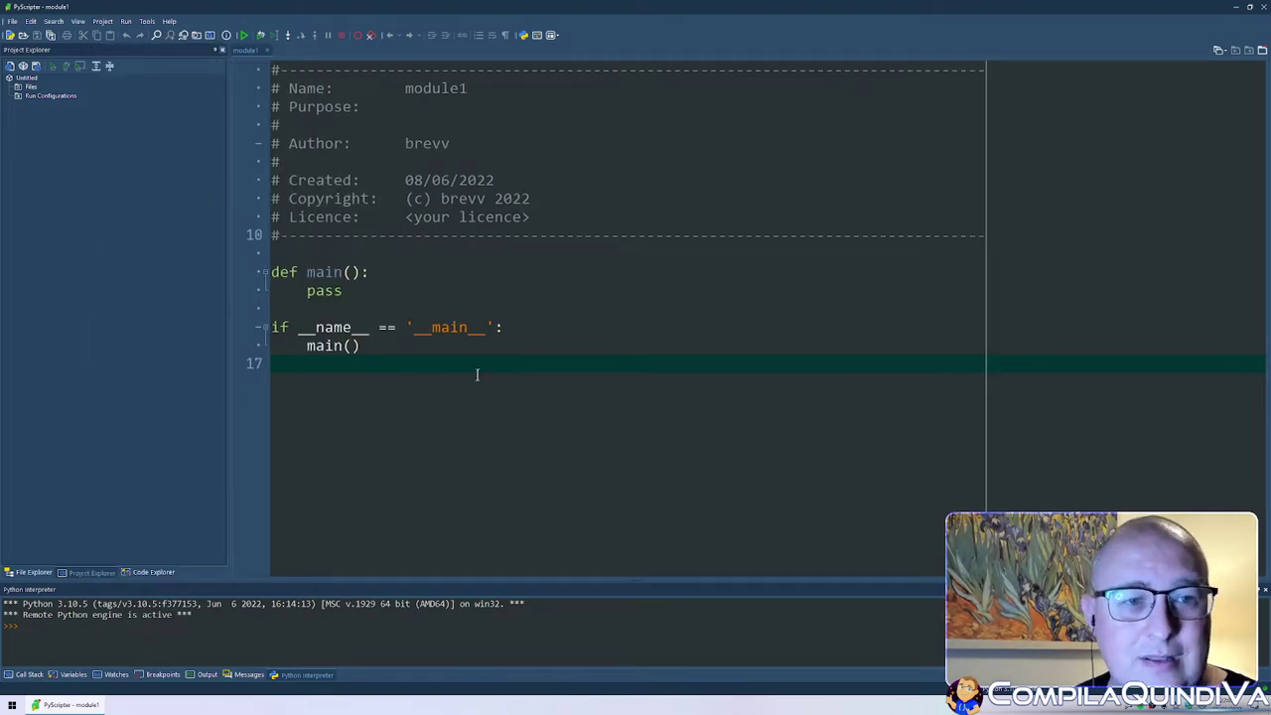
# - Show the Code Explorer pane and look at its sorting and display options
pyautogui.click(165, 574)
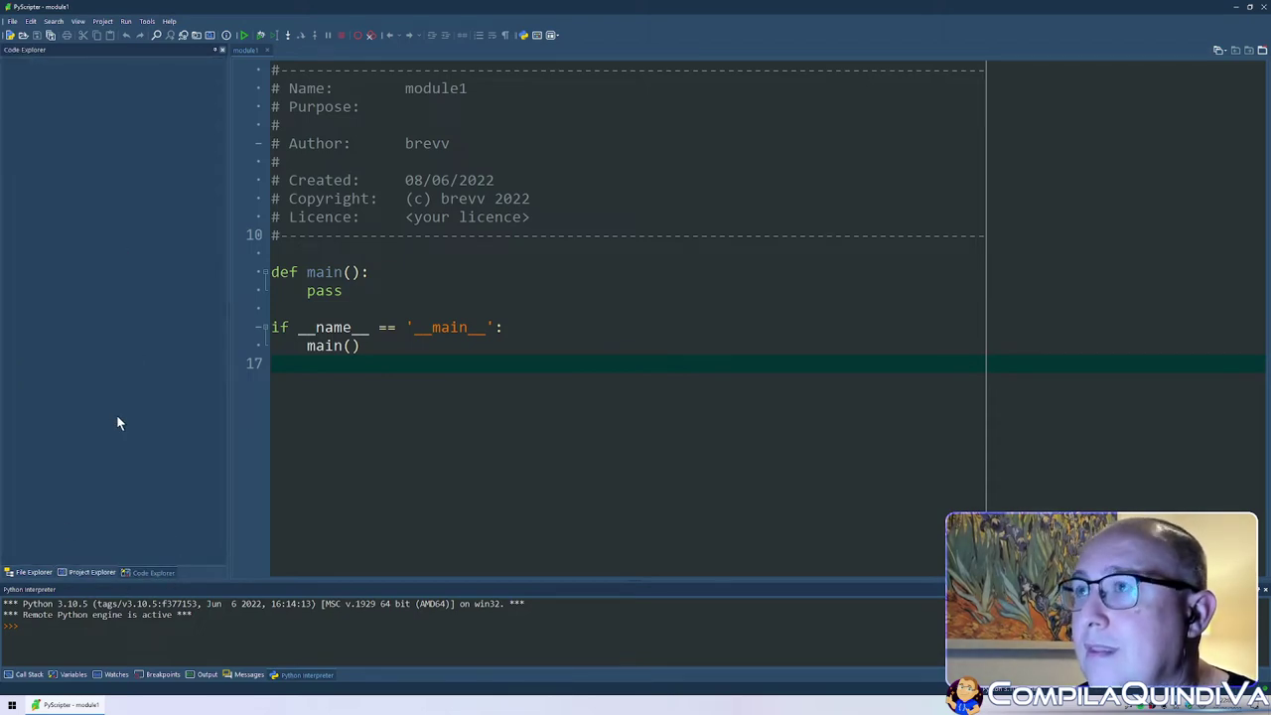
pyautogui.rightClick(84, 176)
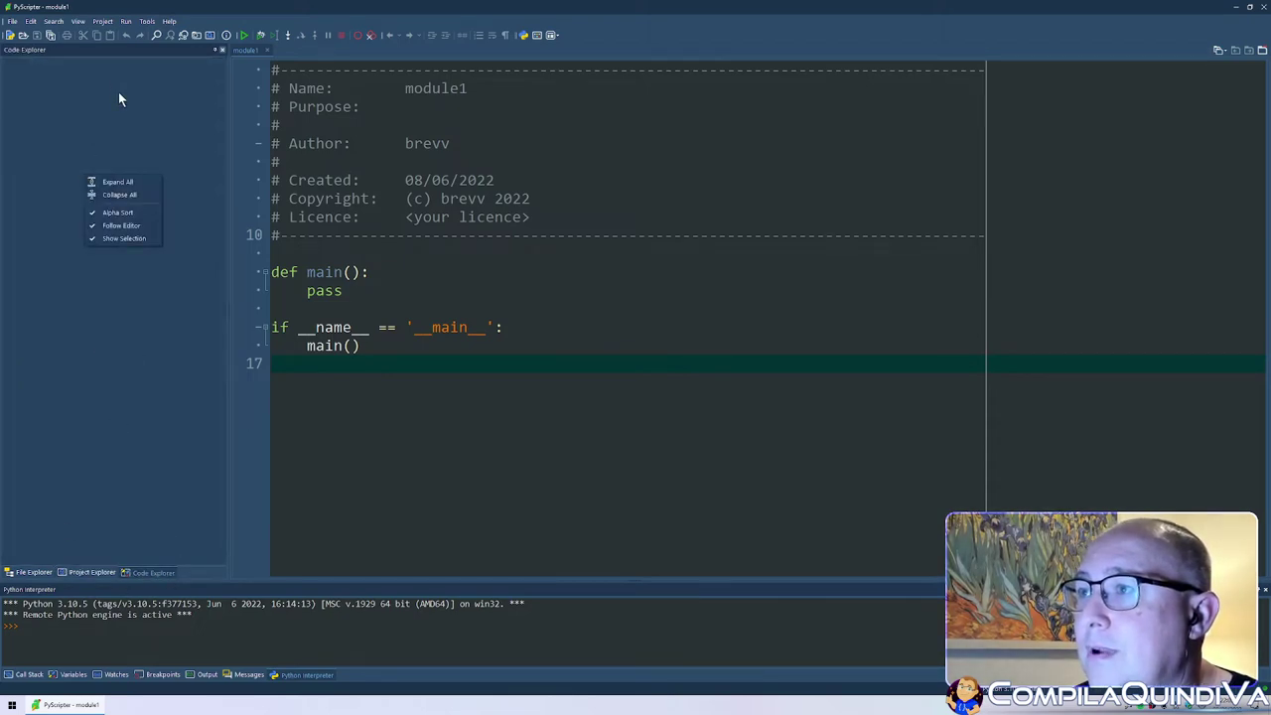
pyautogui.click(118, 91)
# - View the PyScripter version information in the About window and close it
pyautogui.click(169, 21)
pyautogui.press('Escape')
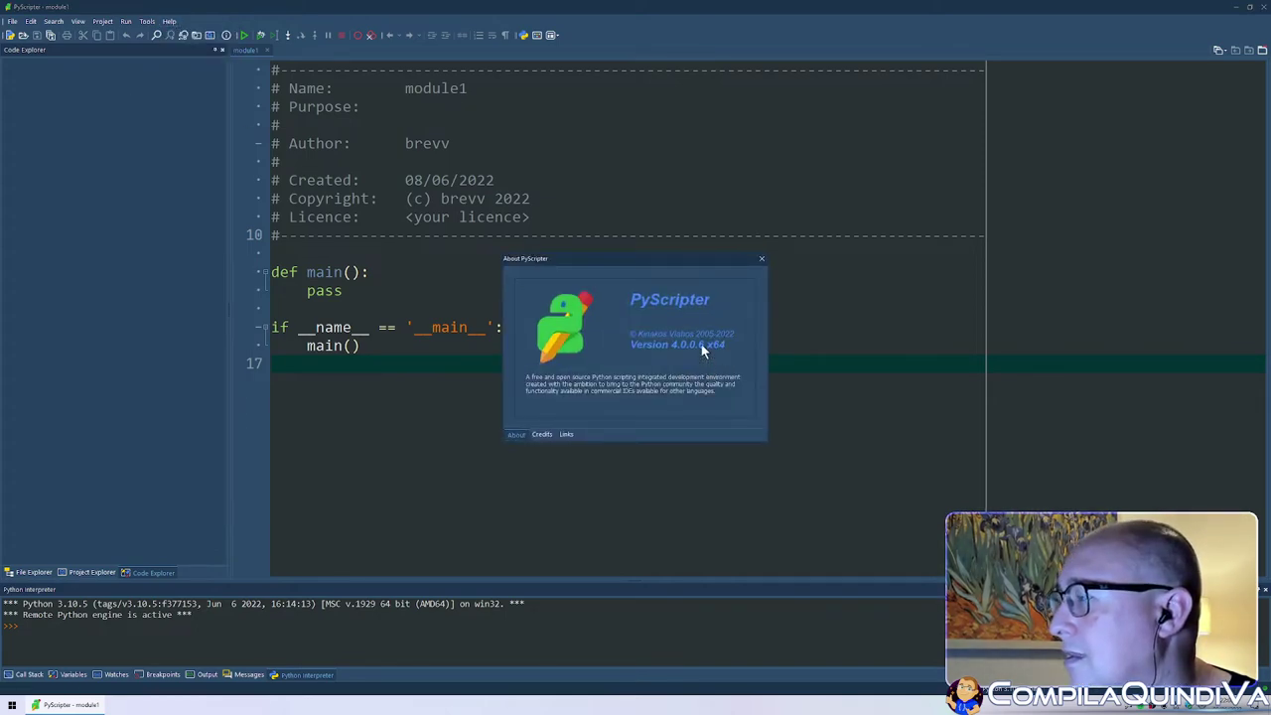
pyautogui.click(699, 344)
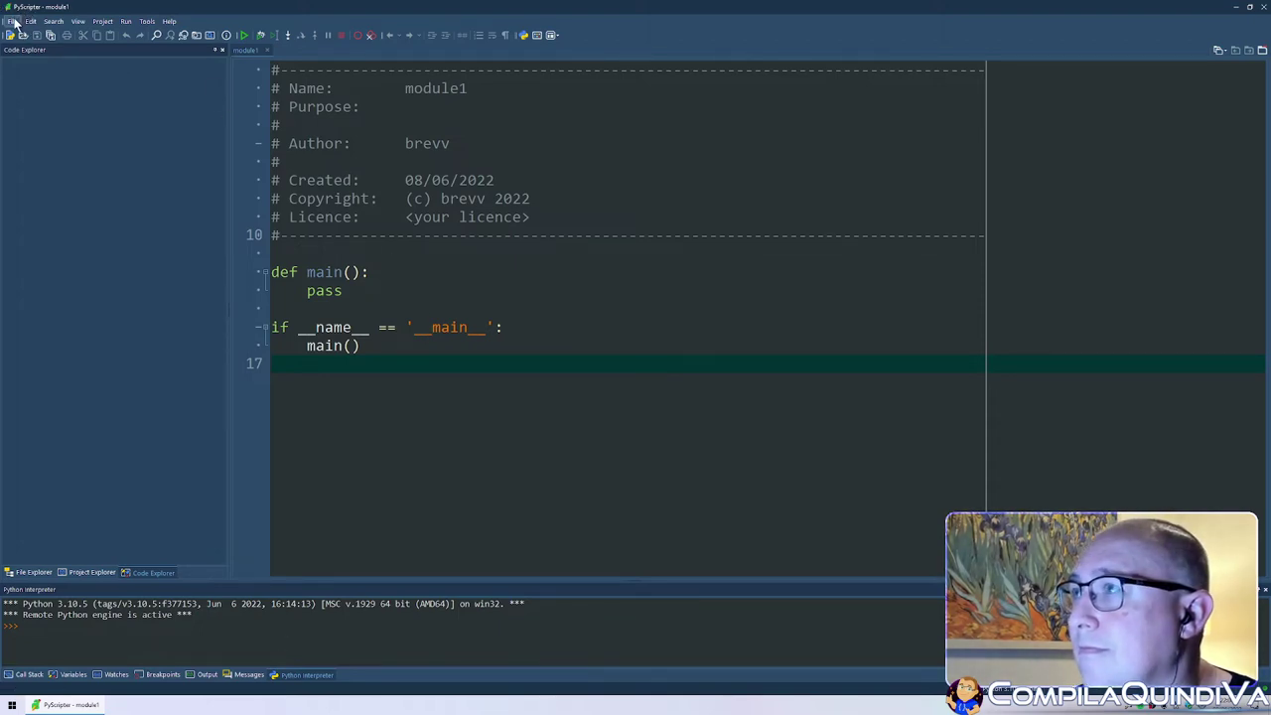
# - Check the File Explorer pane, return to the Code Explorer, and exit PyScripter
pyautogui.click(33, 573)
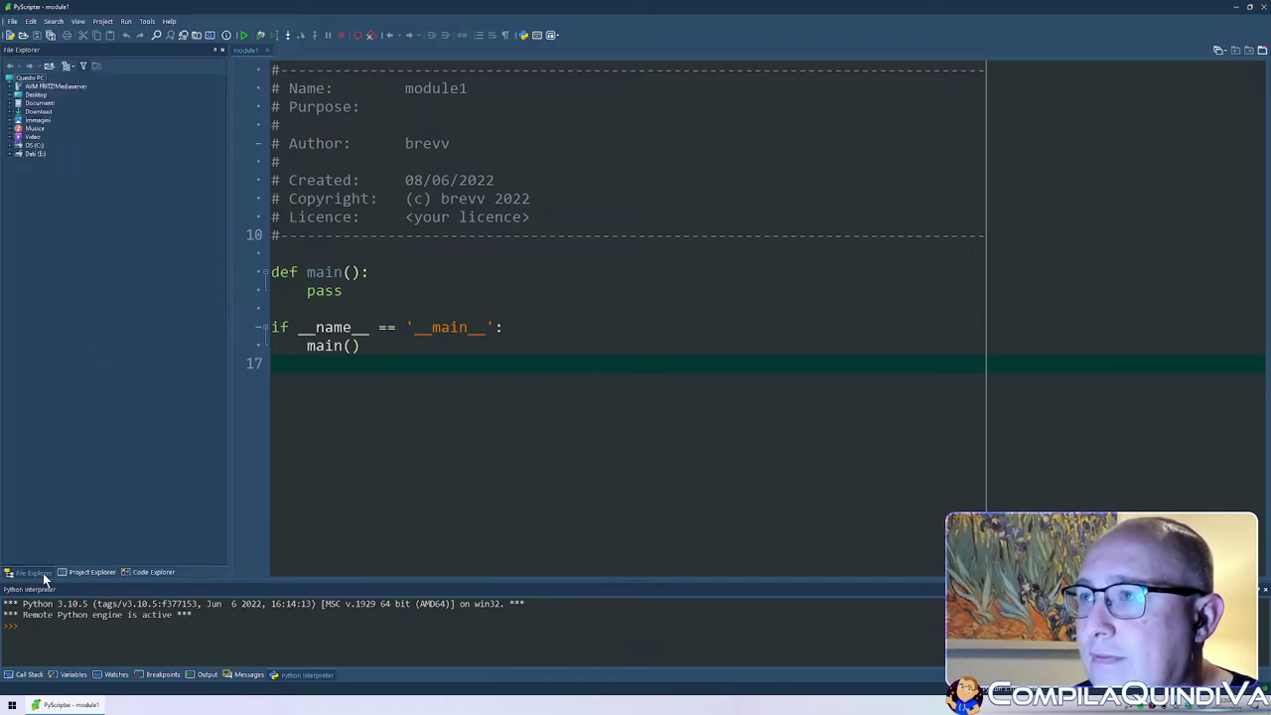
pyautogui.click(149, 573)
pyautogui.click(358, 290)
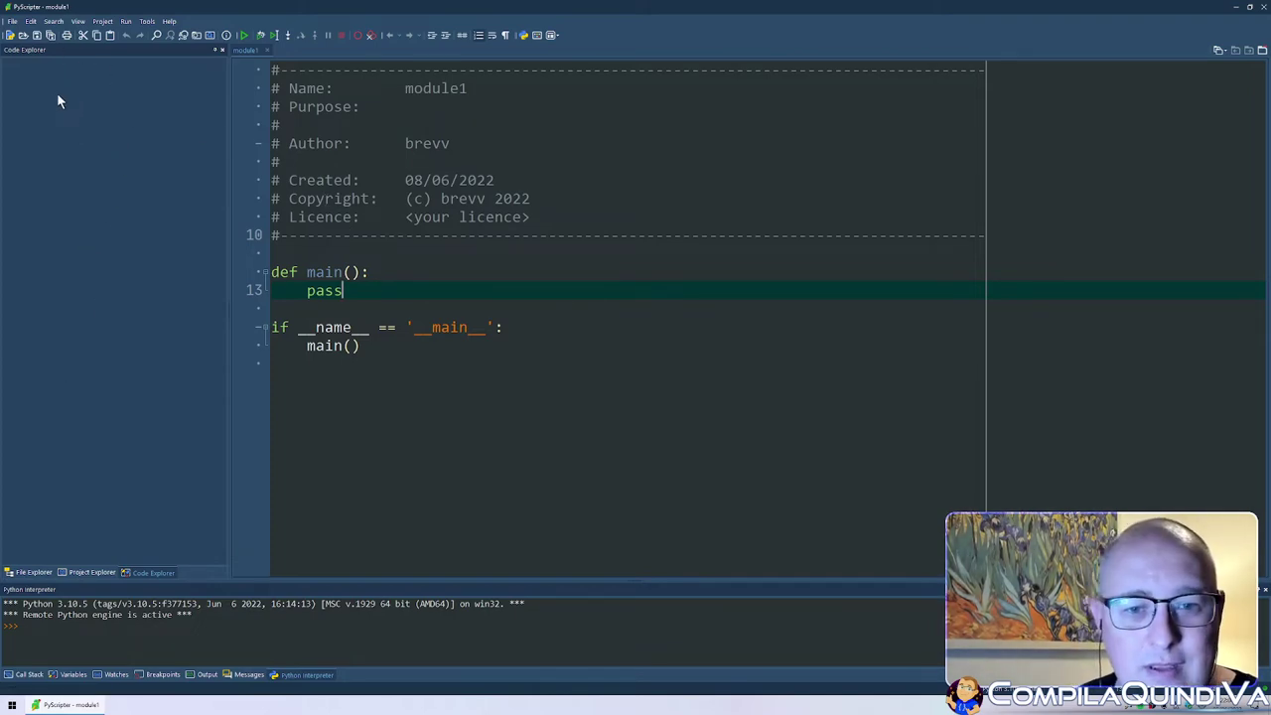
pyautogui.click(12, 20)
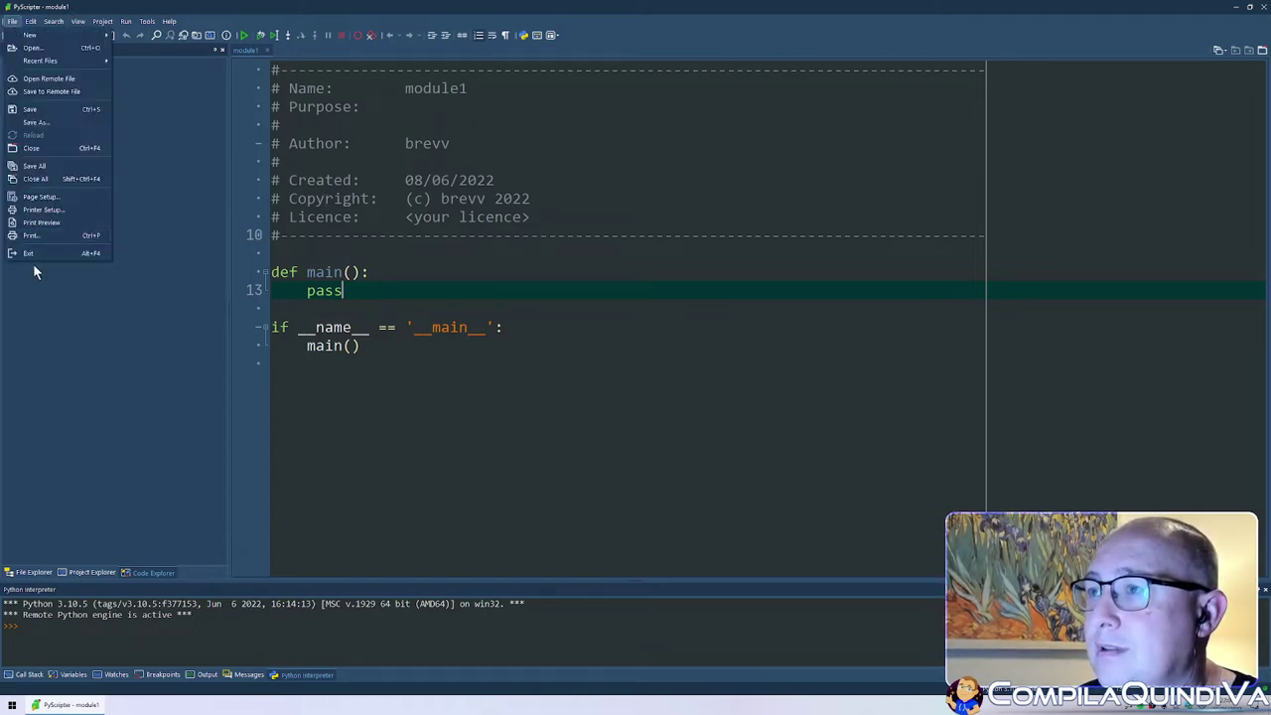
pyautogui.click(532, 194)
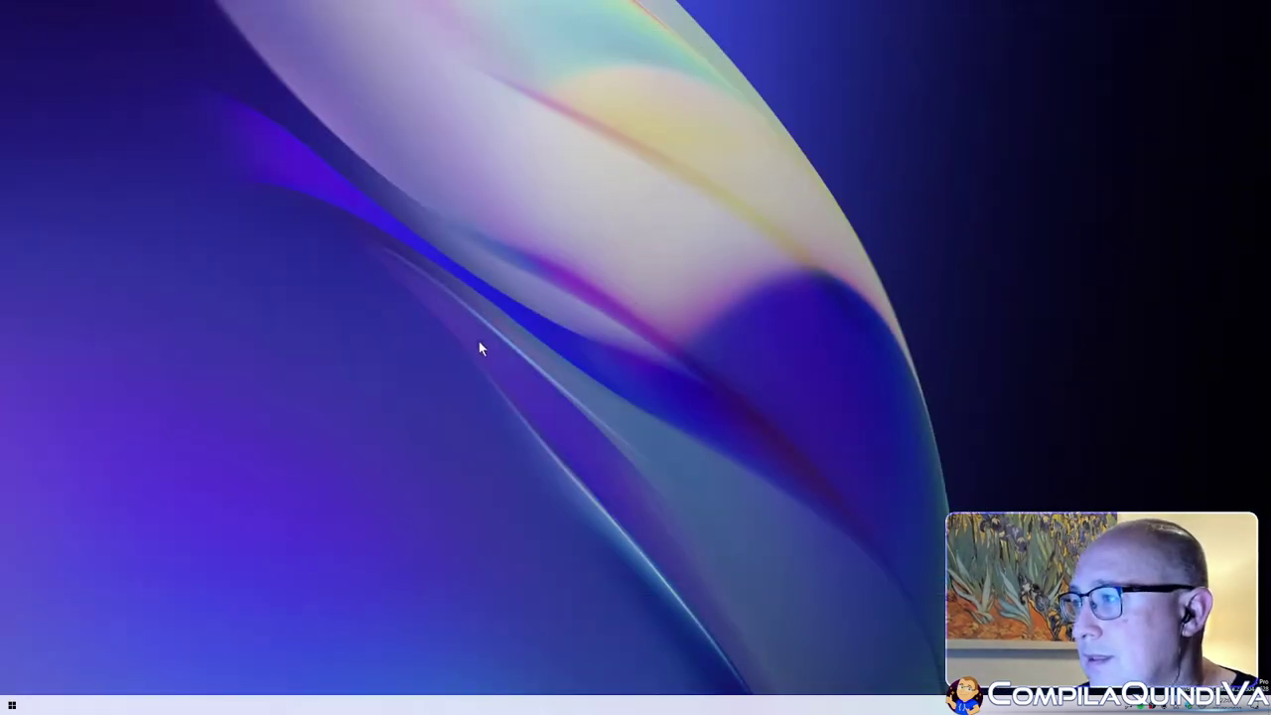
# - Open a file manager window and go to the Programmi folder on drive C:
pyautogui.press('super+e')
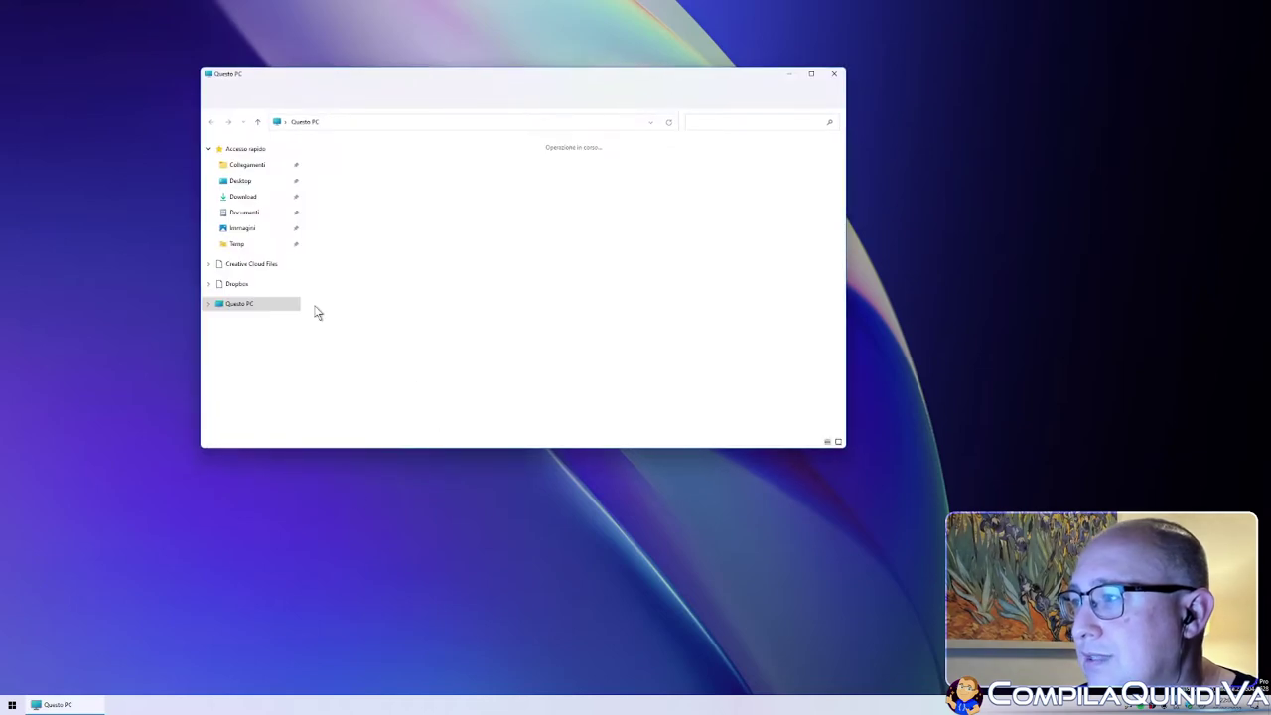
pyautogui.doubleClick(338, 232)
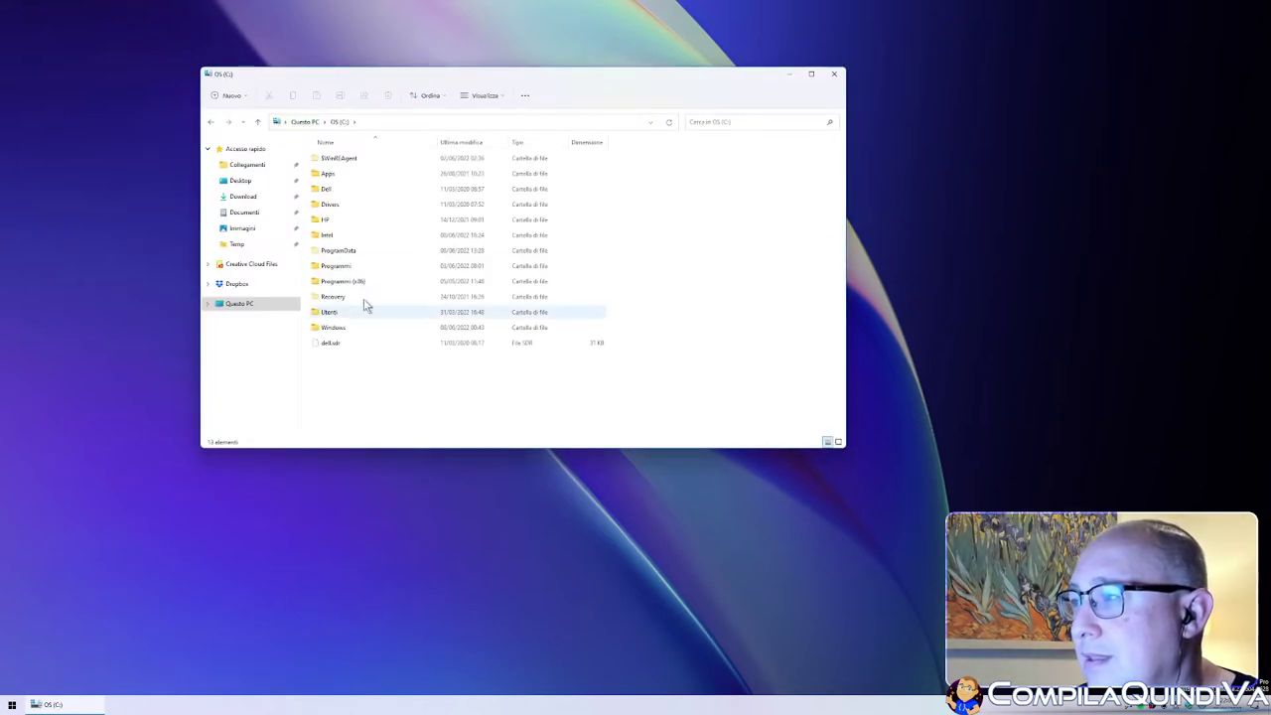
pyautogui.click(336, 267)
pyautogui.doubleClick(584, 256)
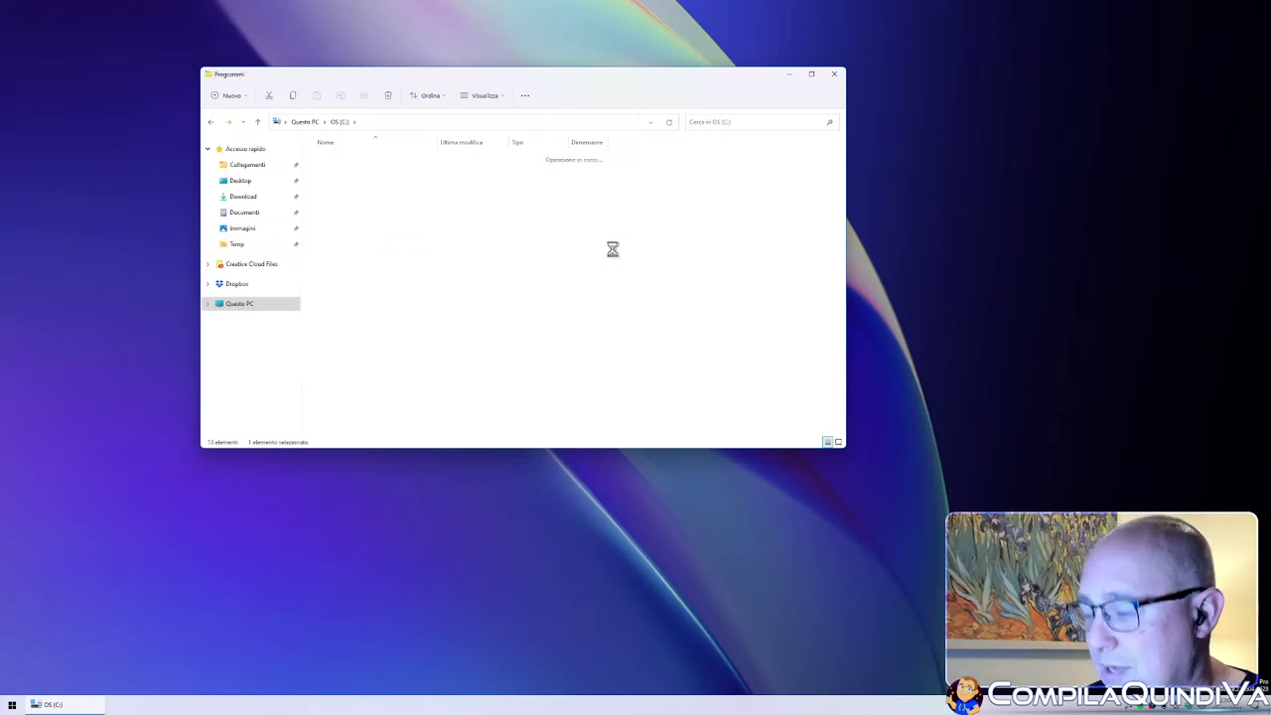
# - Look through the P and E folders in Programmi for the PyScripter installation and open the Embarcadero folder
pyautogui.press('p')
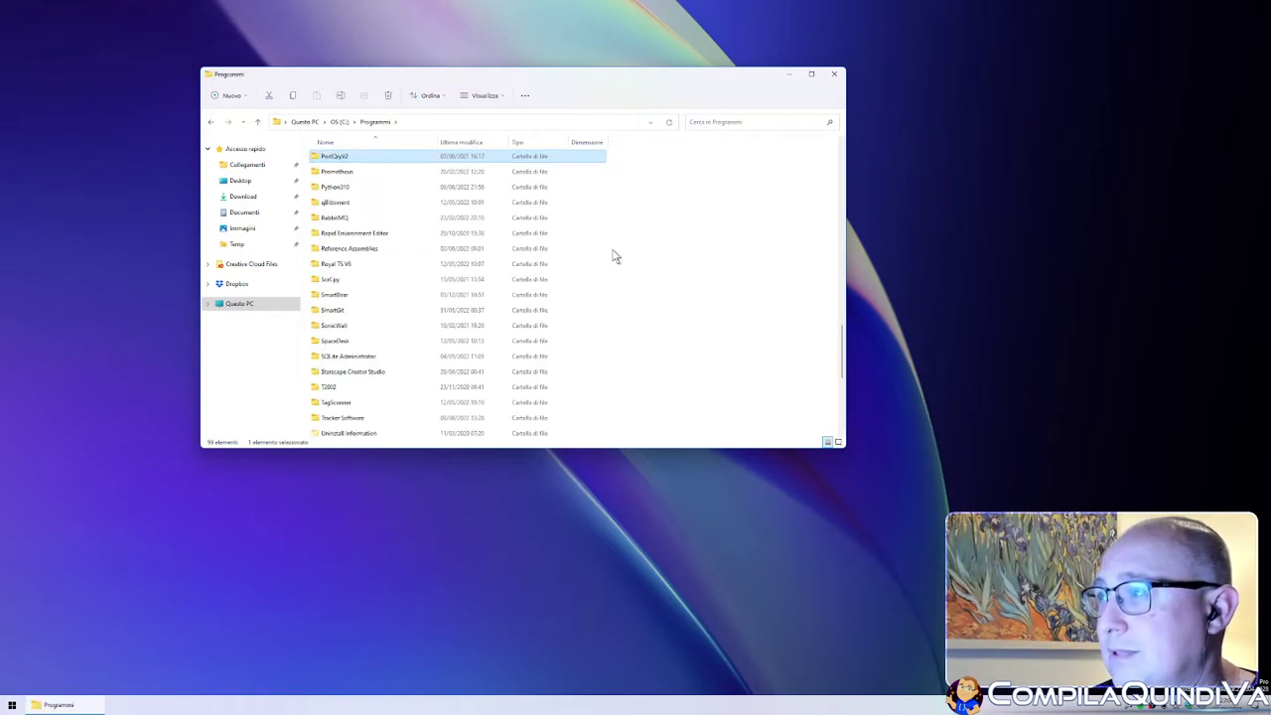
pyautogui.press('y')
pyautogui.press('Down')
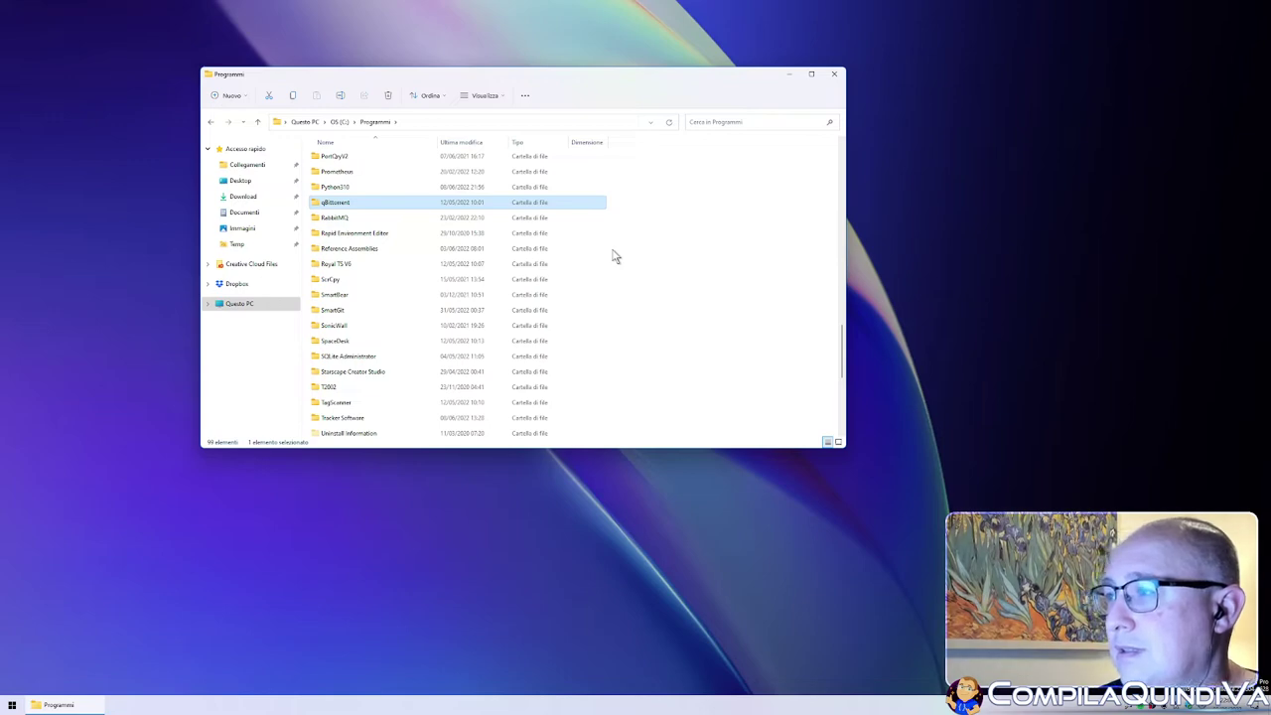
pyautogui.press('p')
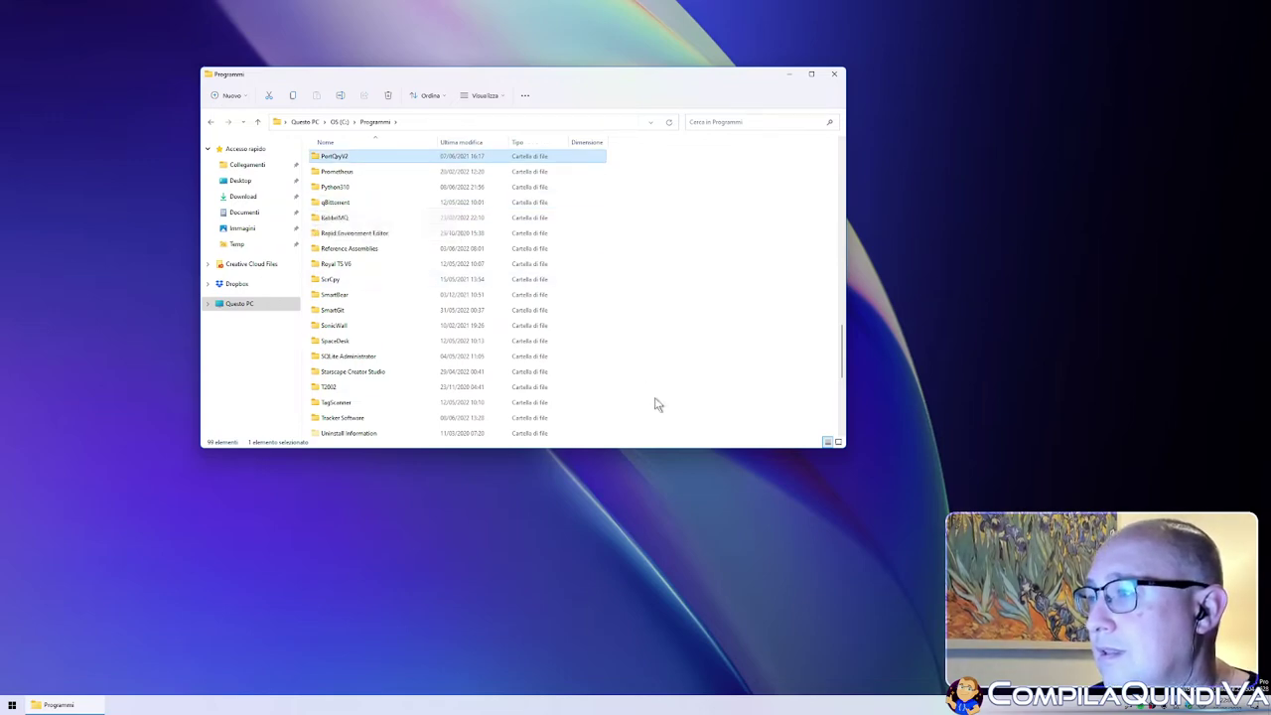
pyautogui.press('e')
pyautogui.press('e')
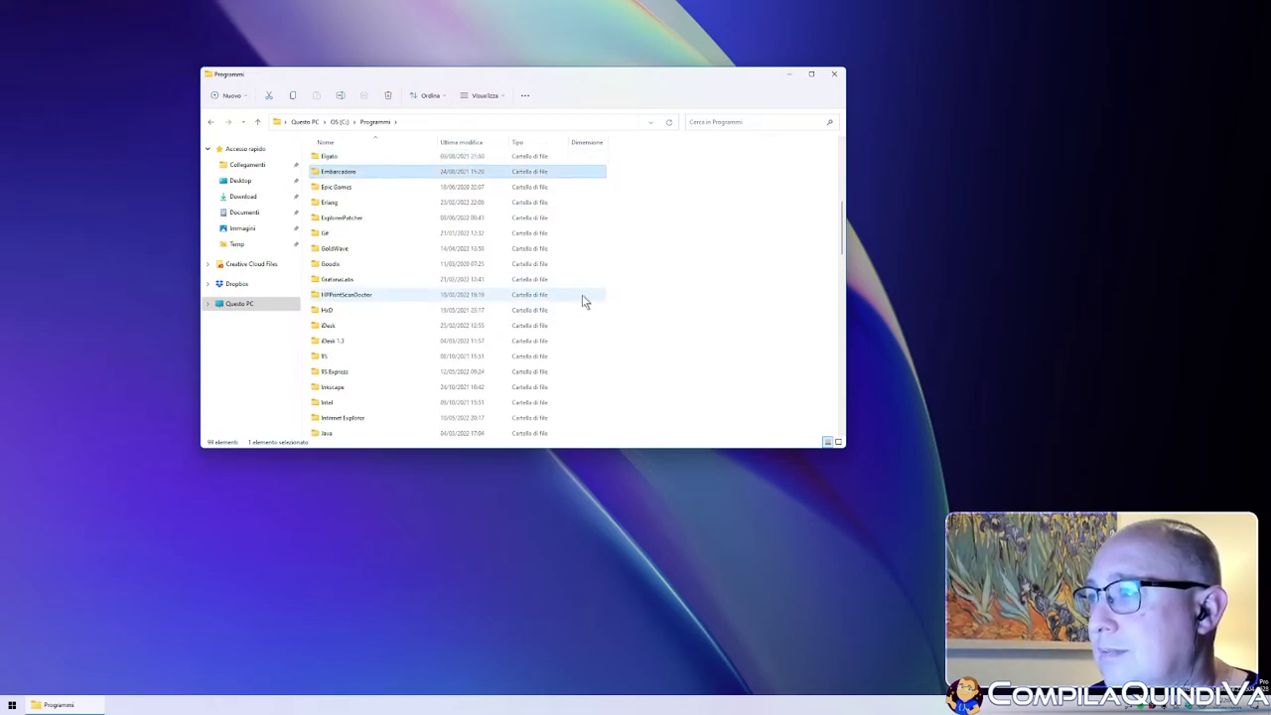
pyautogui.press('Return')
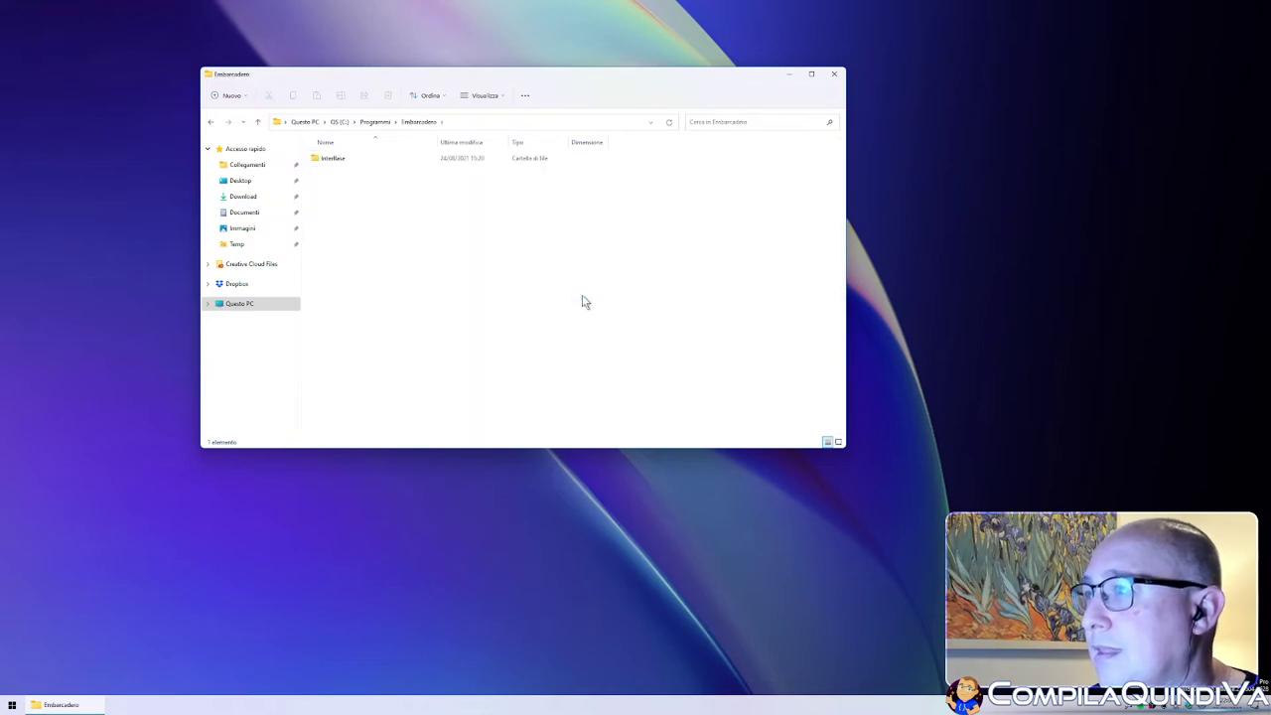
# - Search for PyScripter and follow its shortcut's file location to the program's installation folder
pyautogui.press('super')
pyautogui.write('pyscripter')
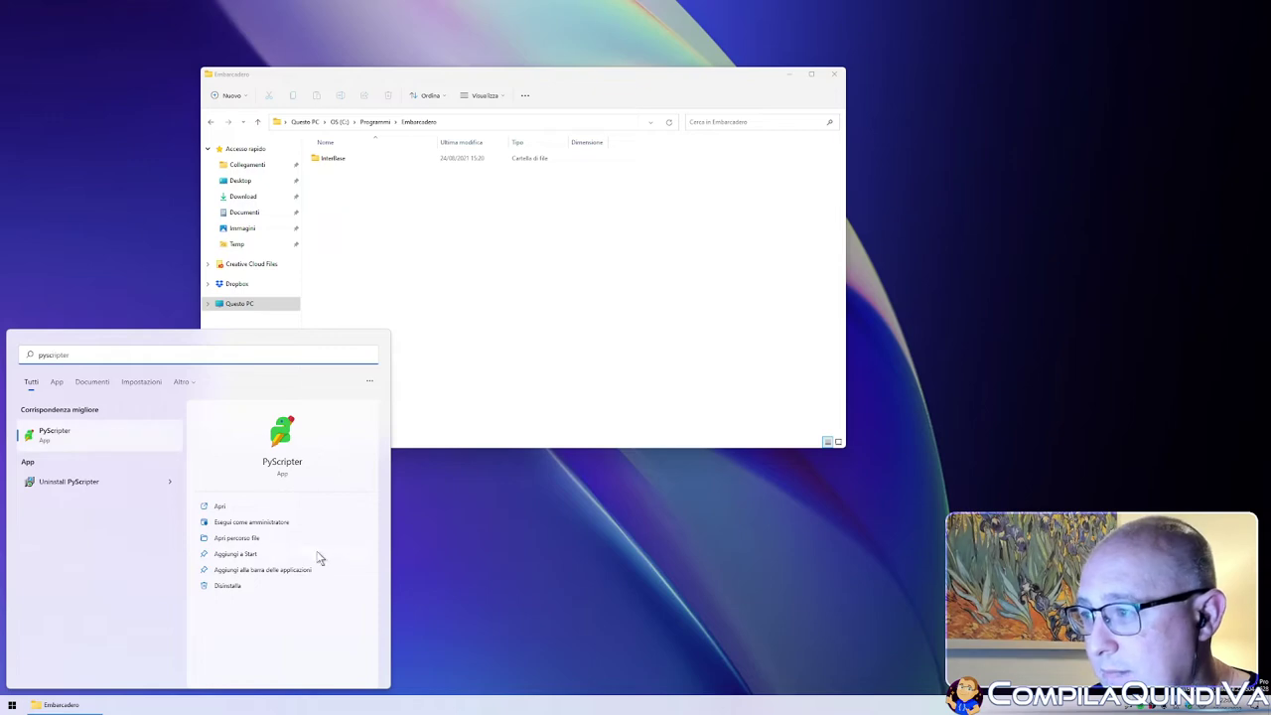
pyautogui.click(245, 539)
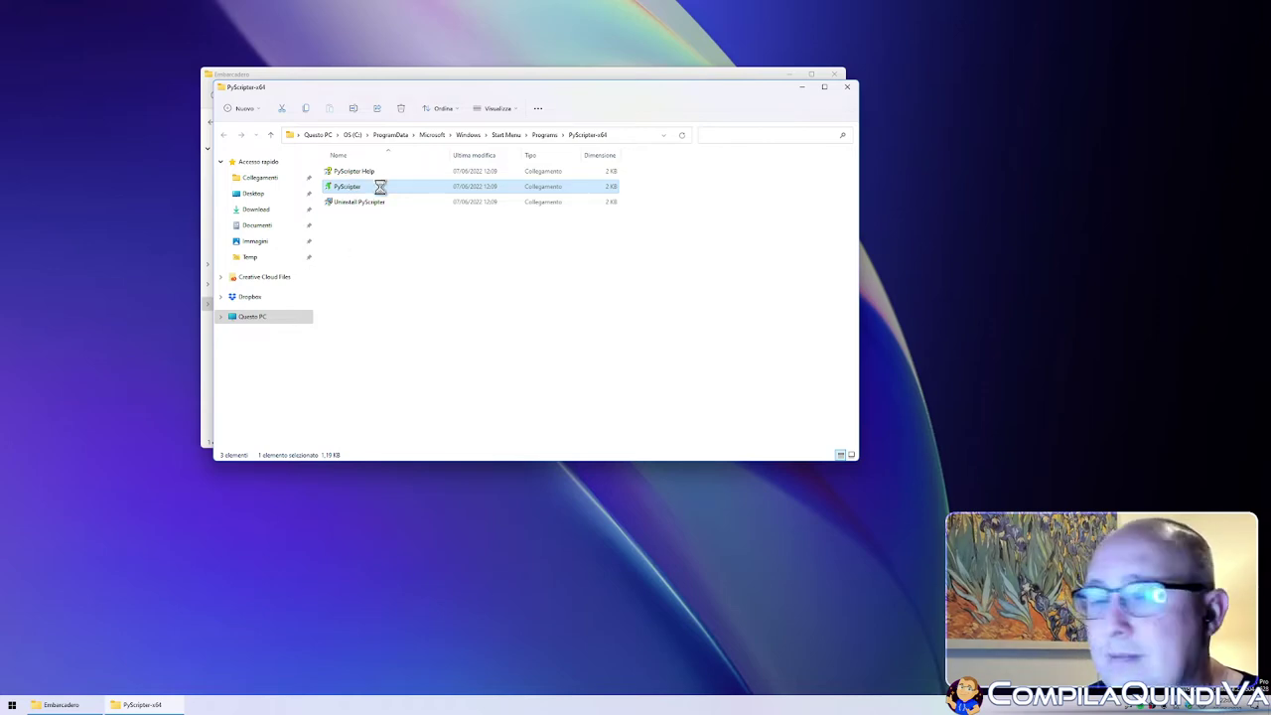
pyautogui.rightClick(380, 189)
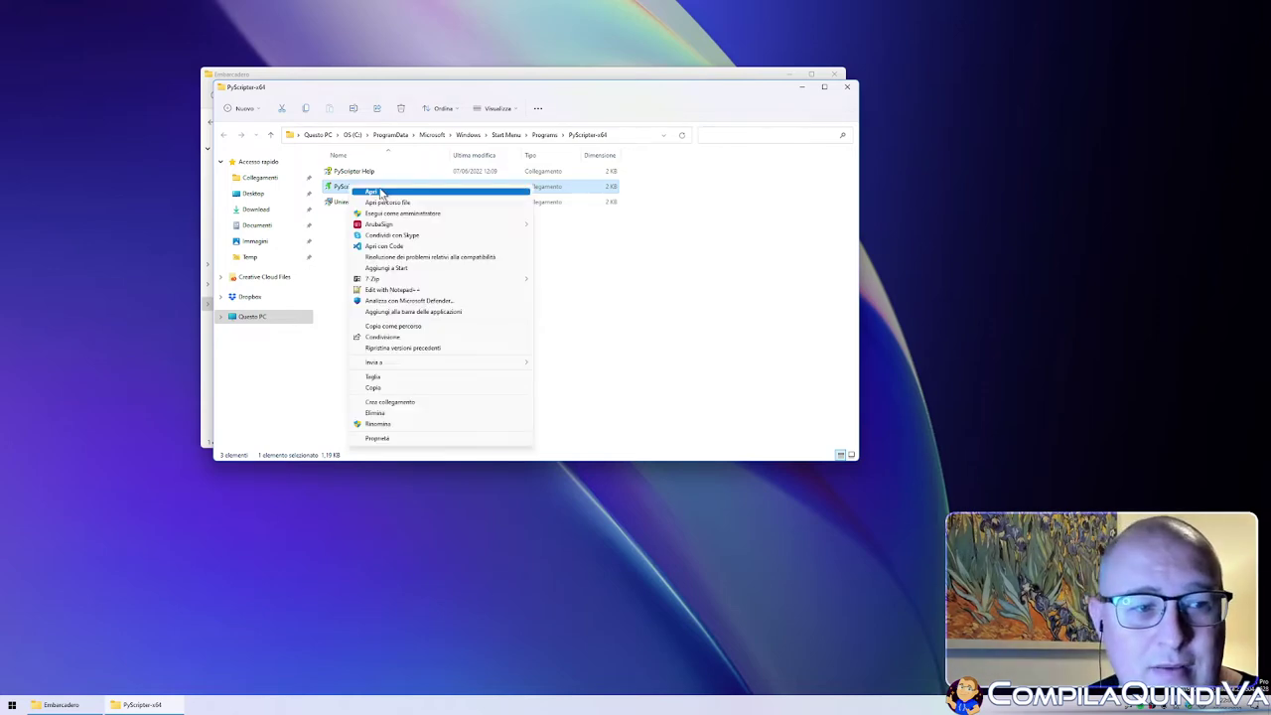
pyautogui.click(451, 205)
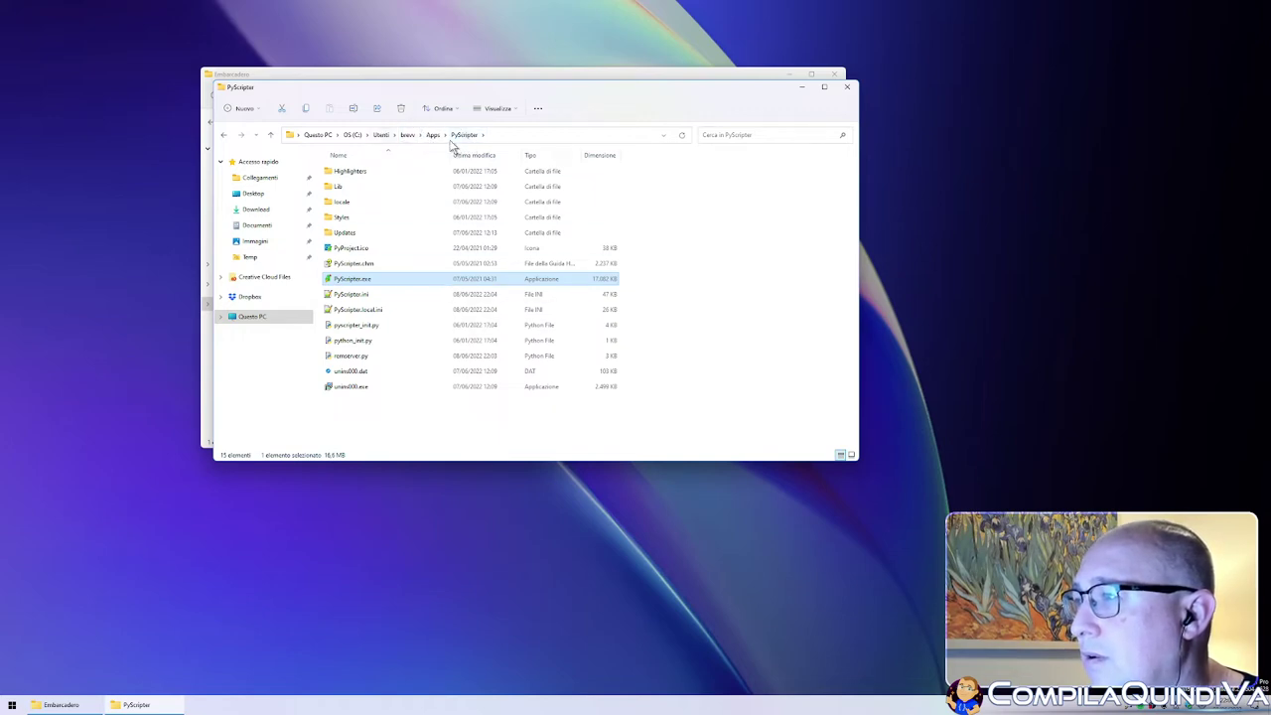
# - Switch to Firefox and search the web for "pyscripter github"
pyautogui.click(287, 73)
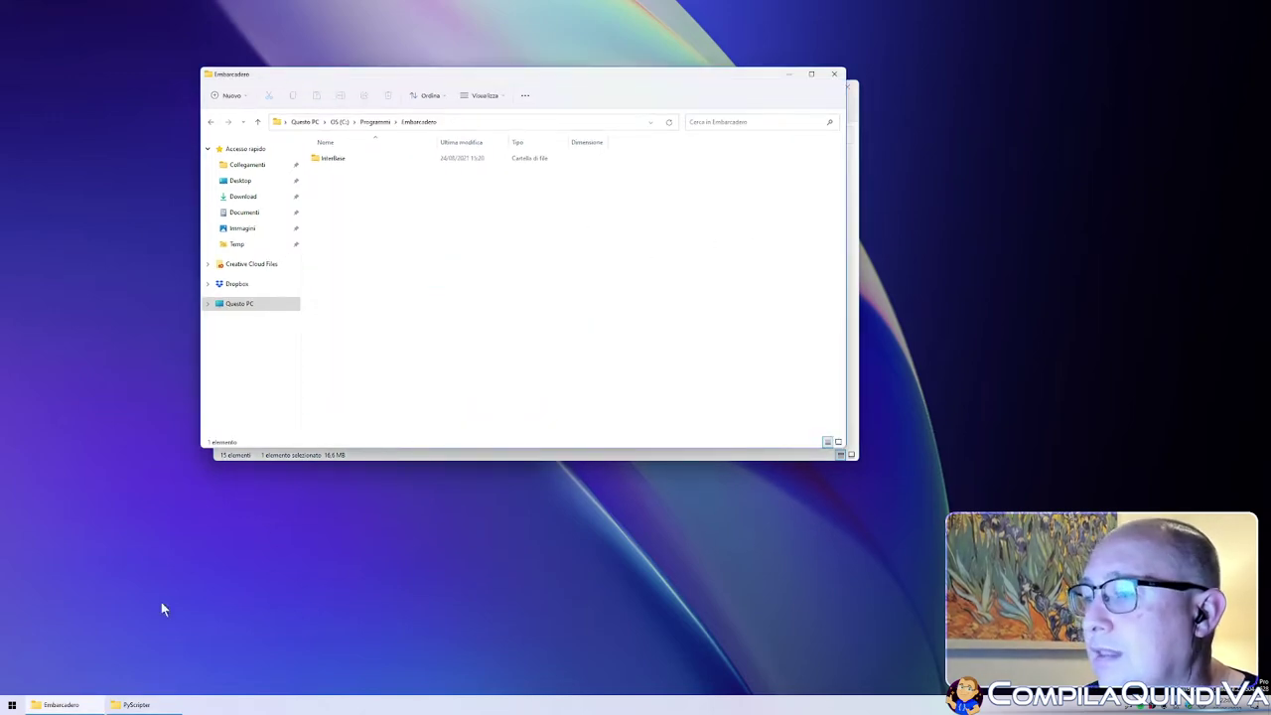
pyautogui.click(12, 704)
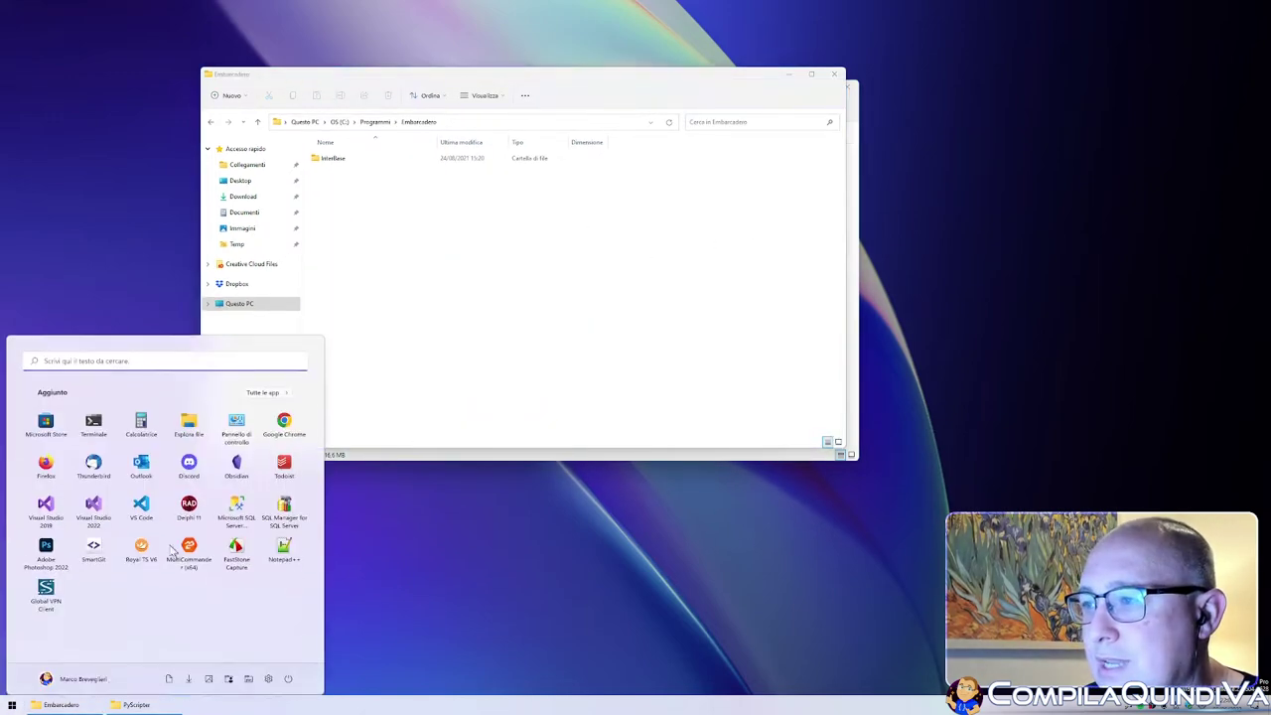
pyautogui.click(45, 460)
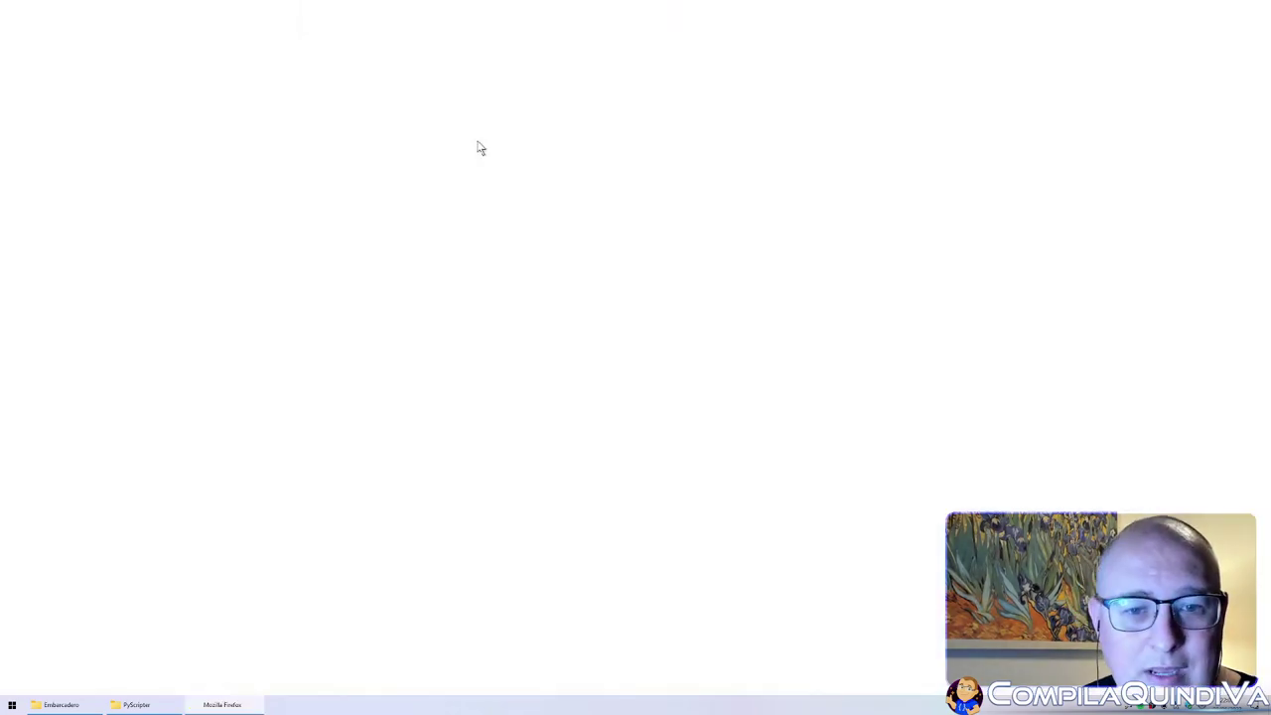
pyautogui.click(976, 35)
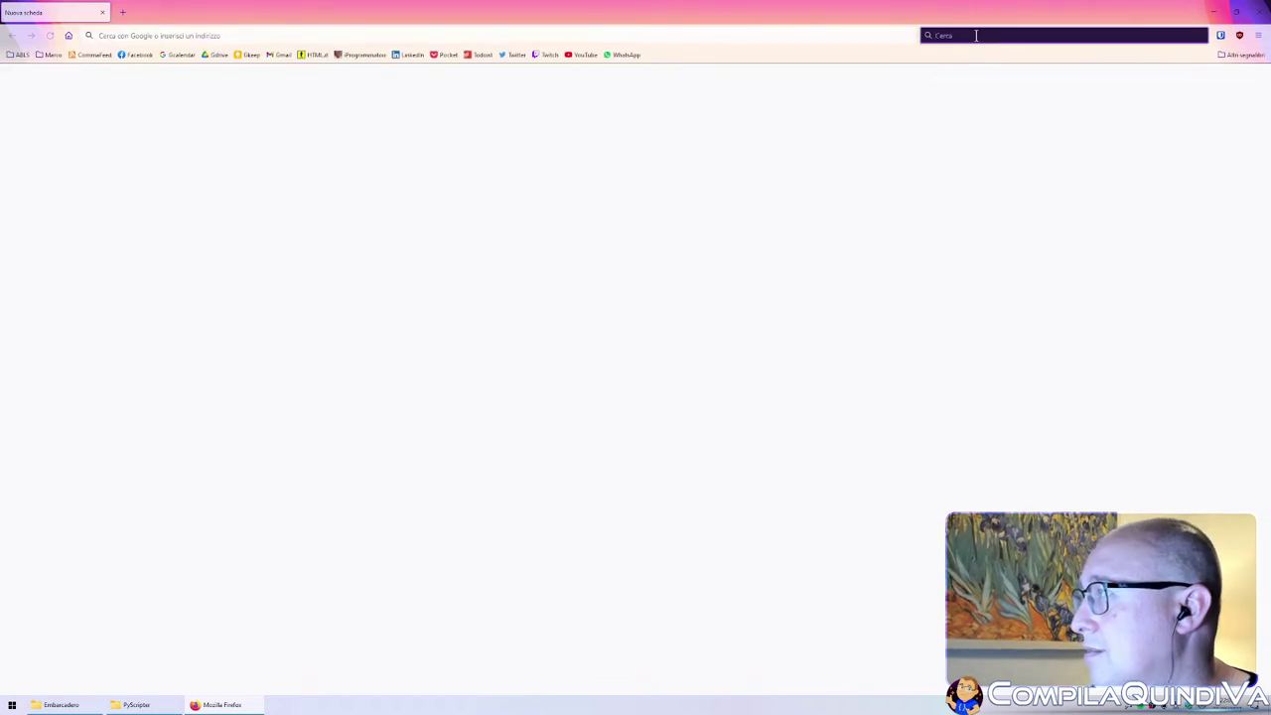
pyautogui.write('pyscript')
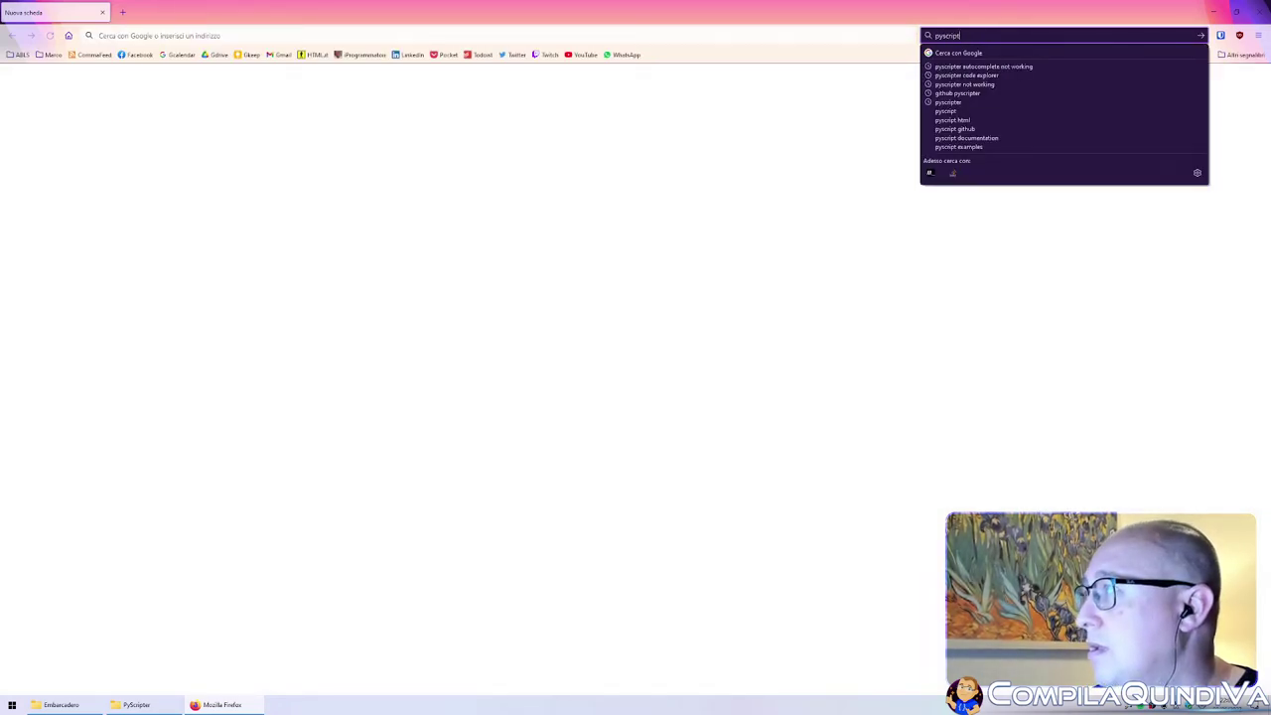
pyautogui.write('er g')
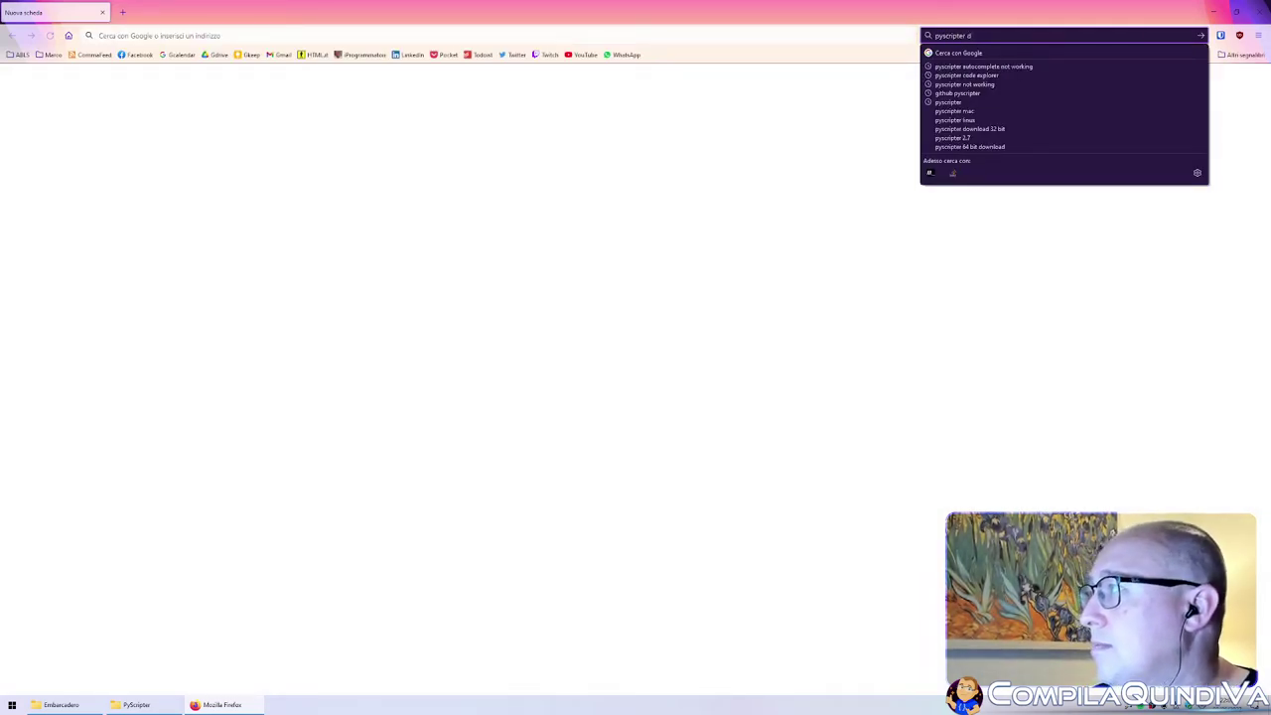
pyautogui.write('ithu')
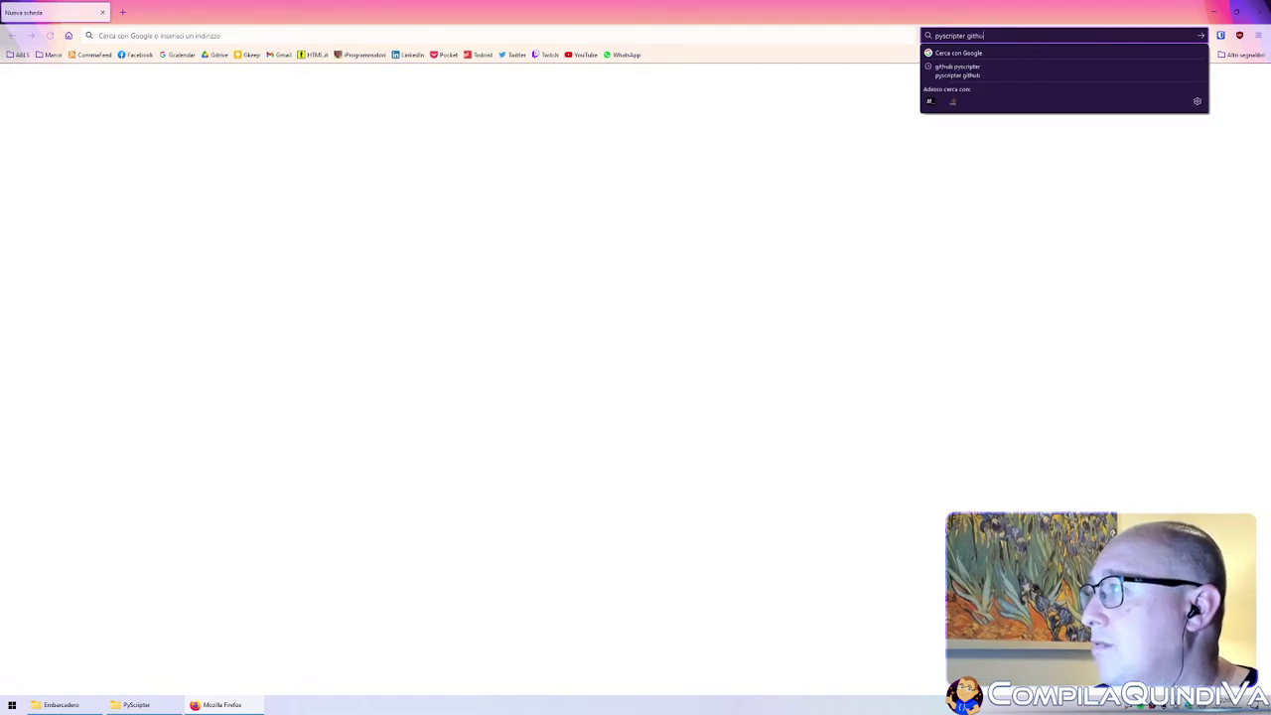
pyautogui.write('b')
pyautogui.press('Return')
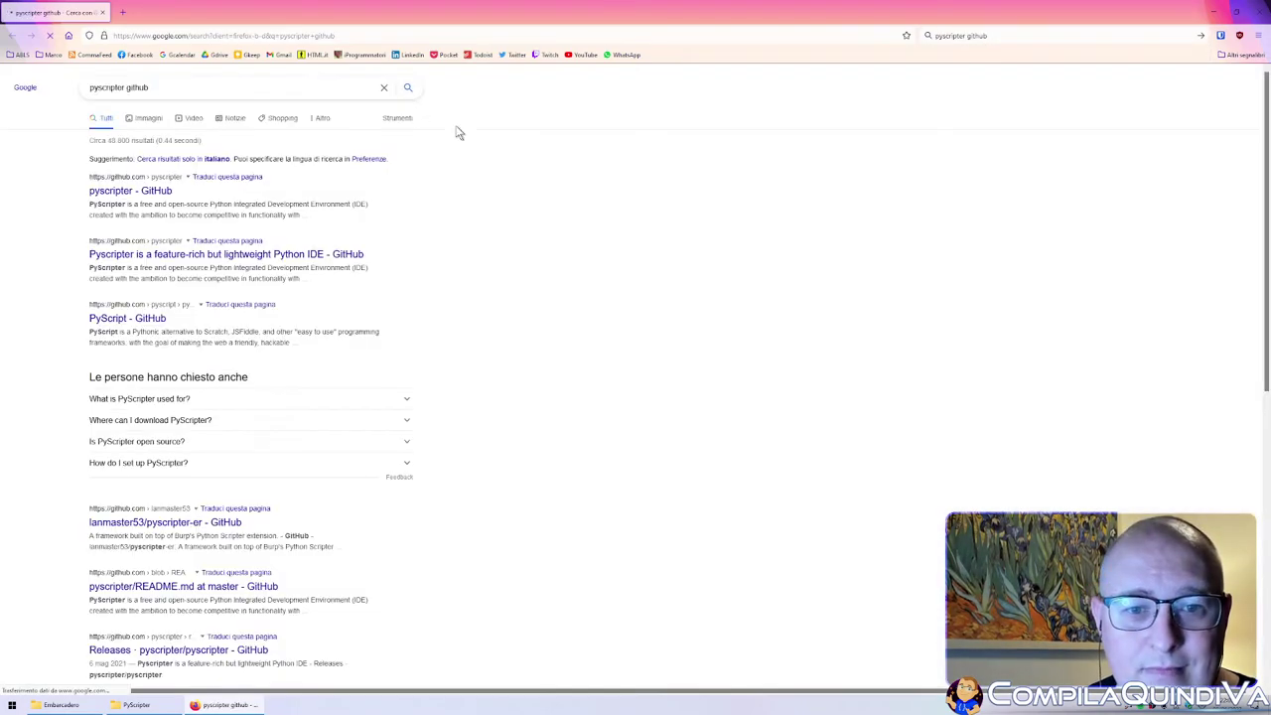
# - Open the pyscripter profile on GitHub and follow its downloads badge to the SourceForge files page
pyautogui.click(124, 190)
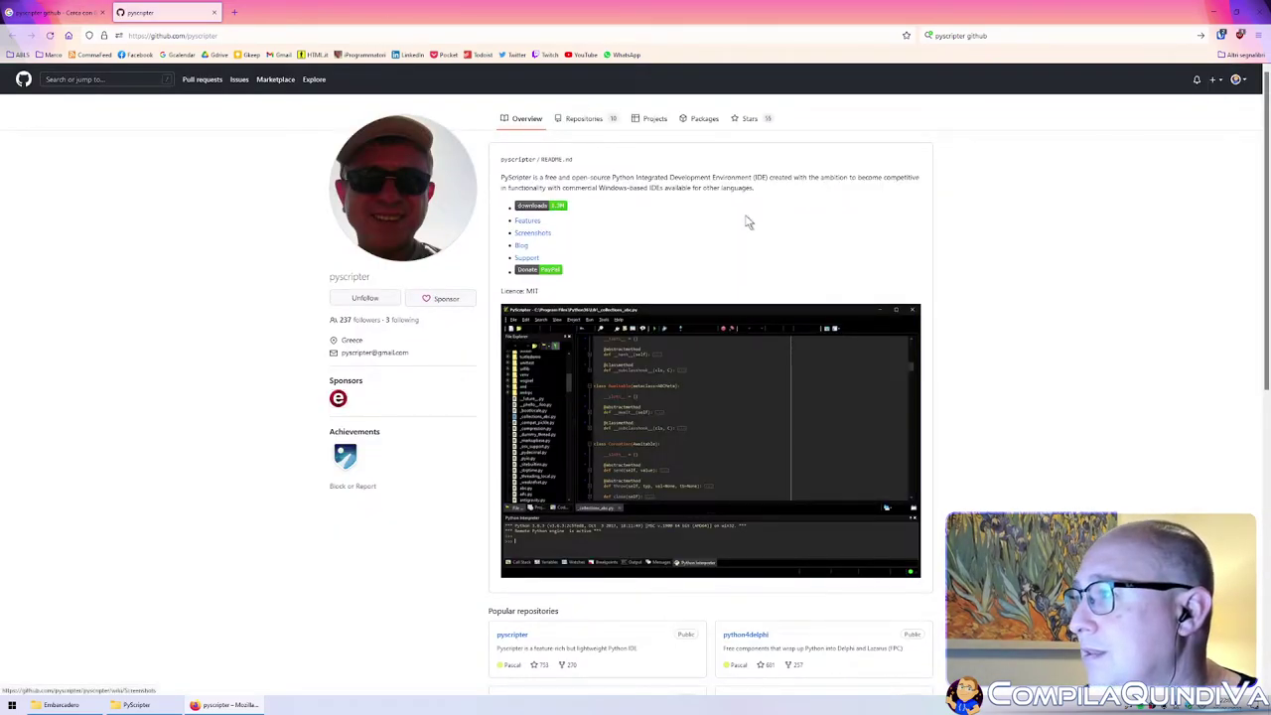
pyautogui.click(552, 206)
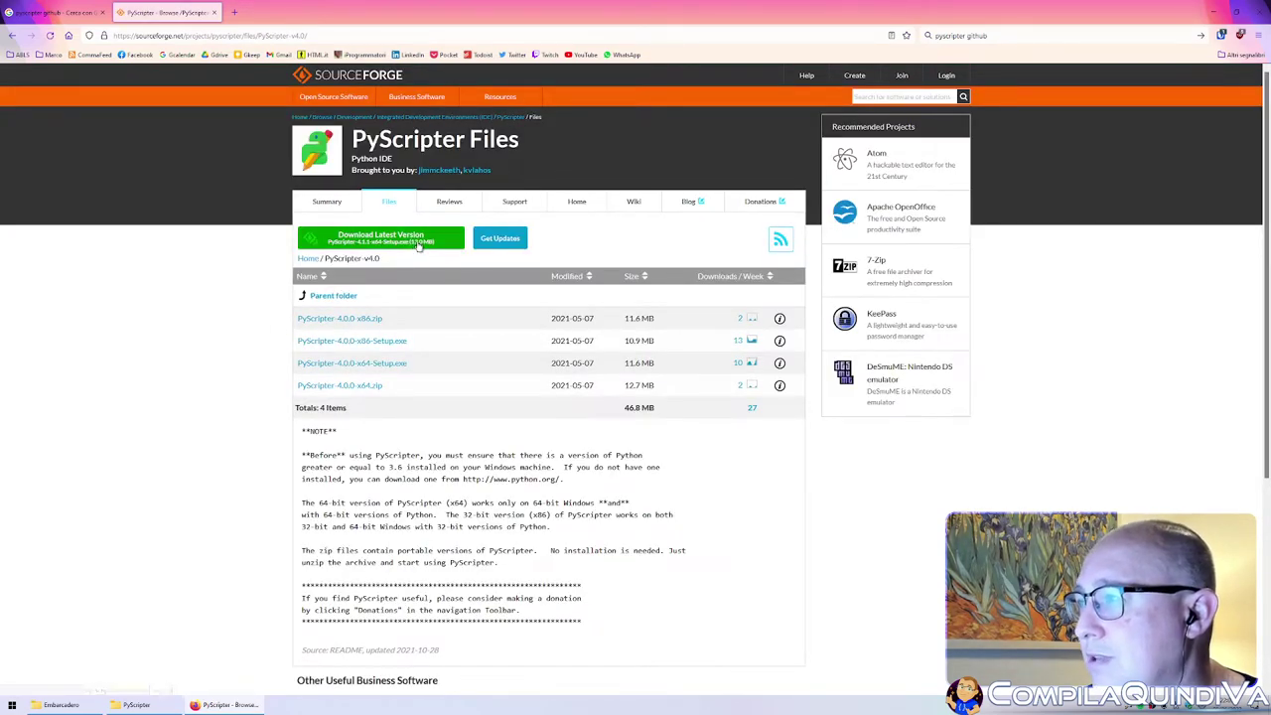
# - Return to the PyScripter installation folder window and open its Updates subfolder
pyautogui.click(139, 705)
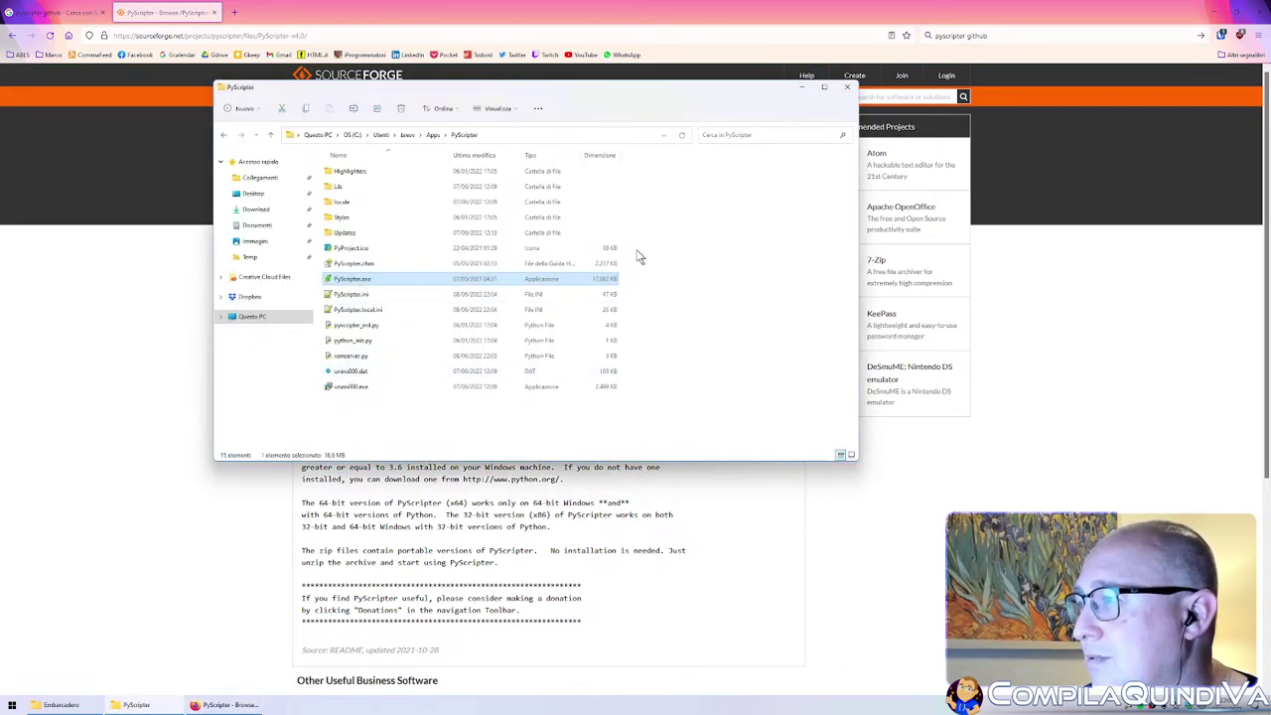
pyautogui.click(349, 234)
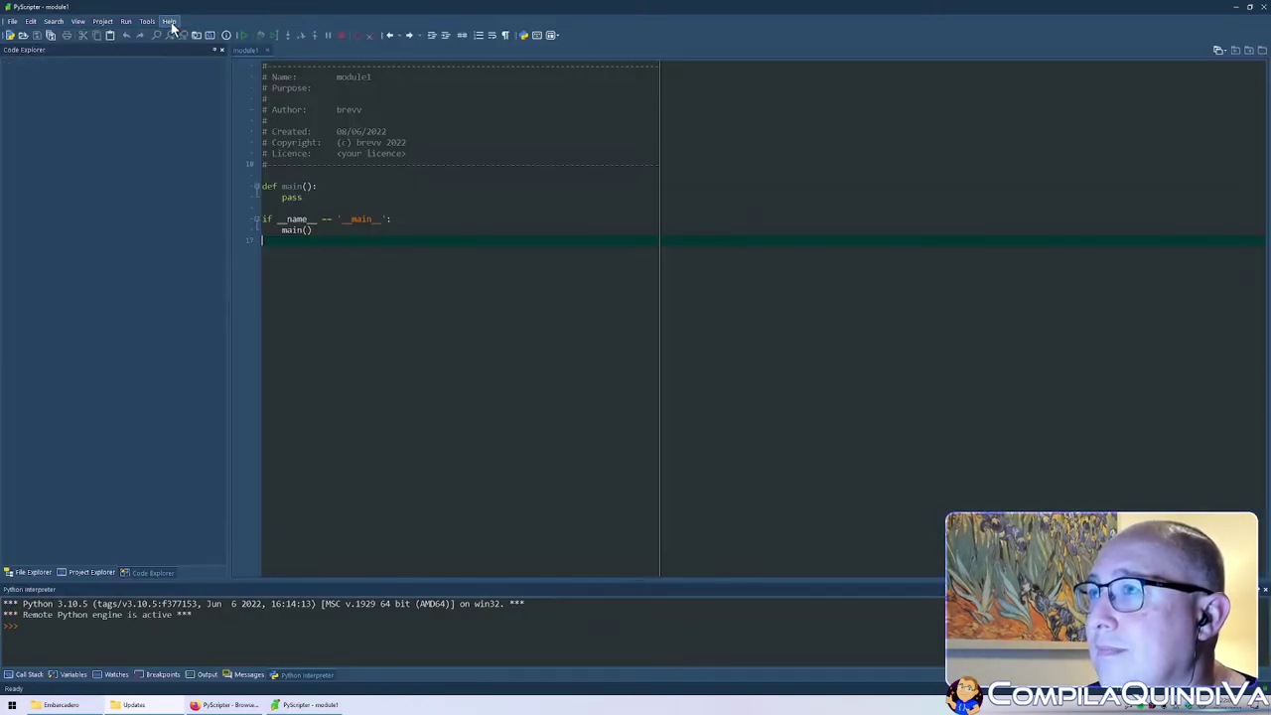
# - Check the version, credits and links in the About PyScripter dialog, and close it
pyautogui.click(170, 22)
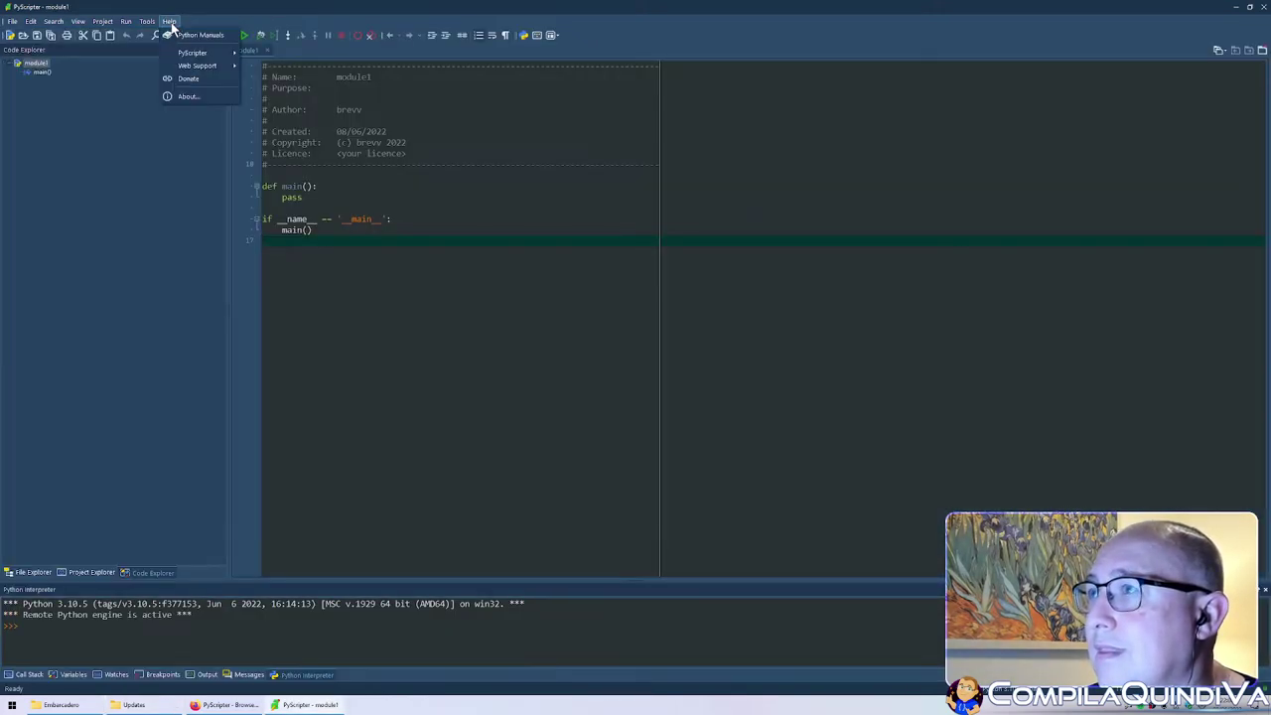
pyautogui.click(193, 97)
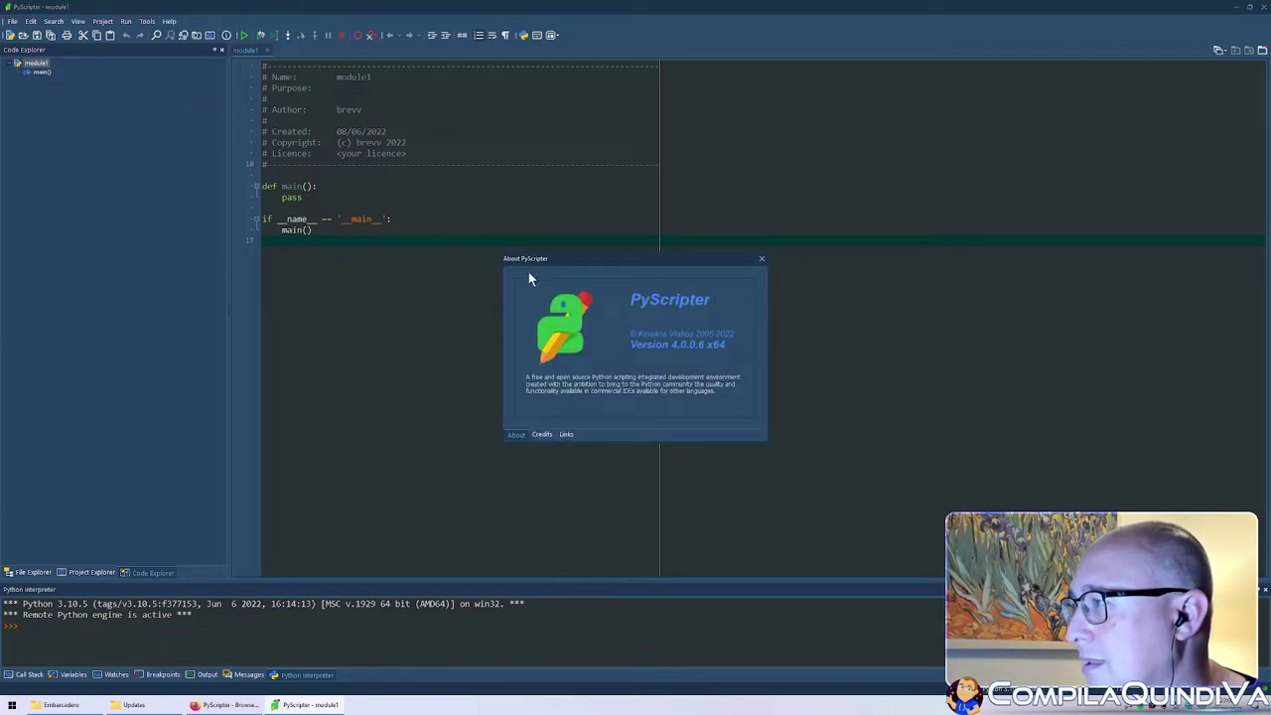
pyautogui.click(545, 434)
pyautogui.click(565, 434)
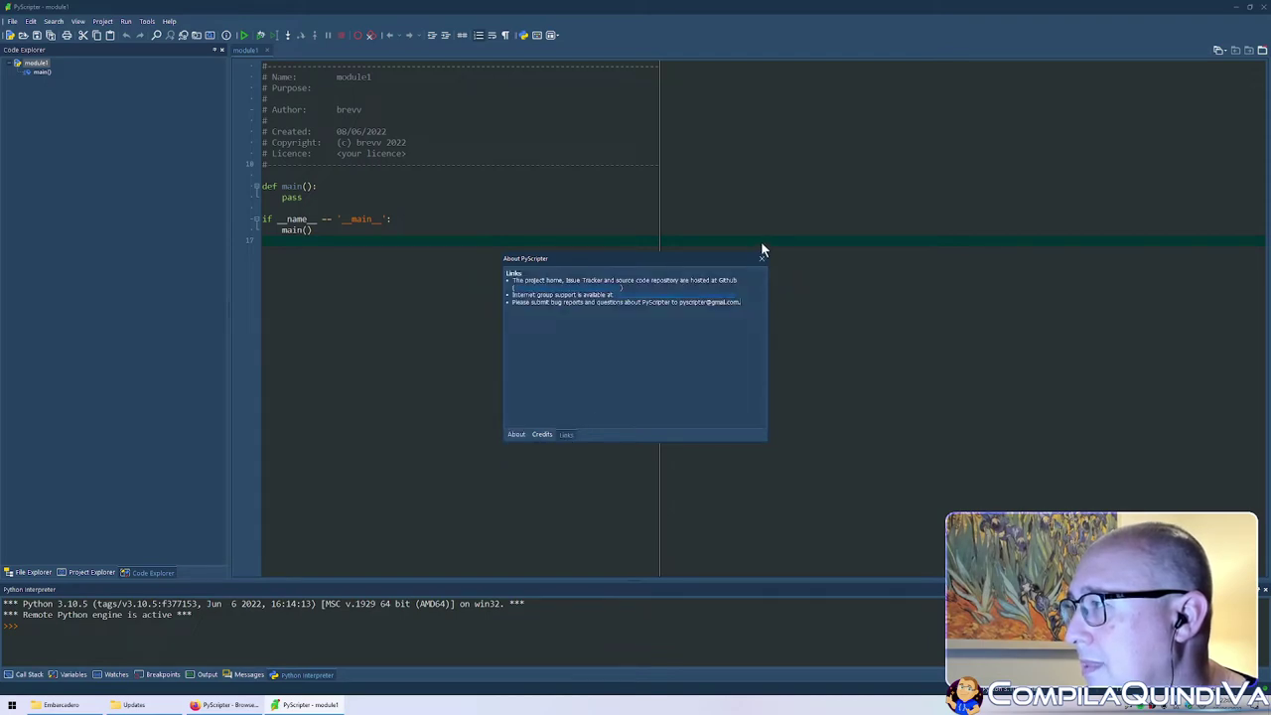
pyautogui.click(760, 262)
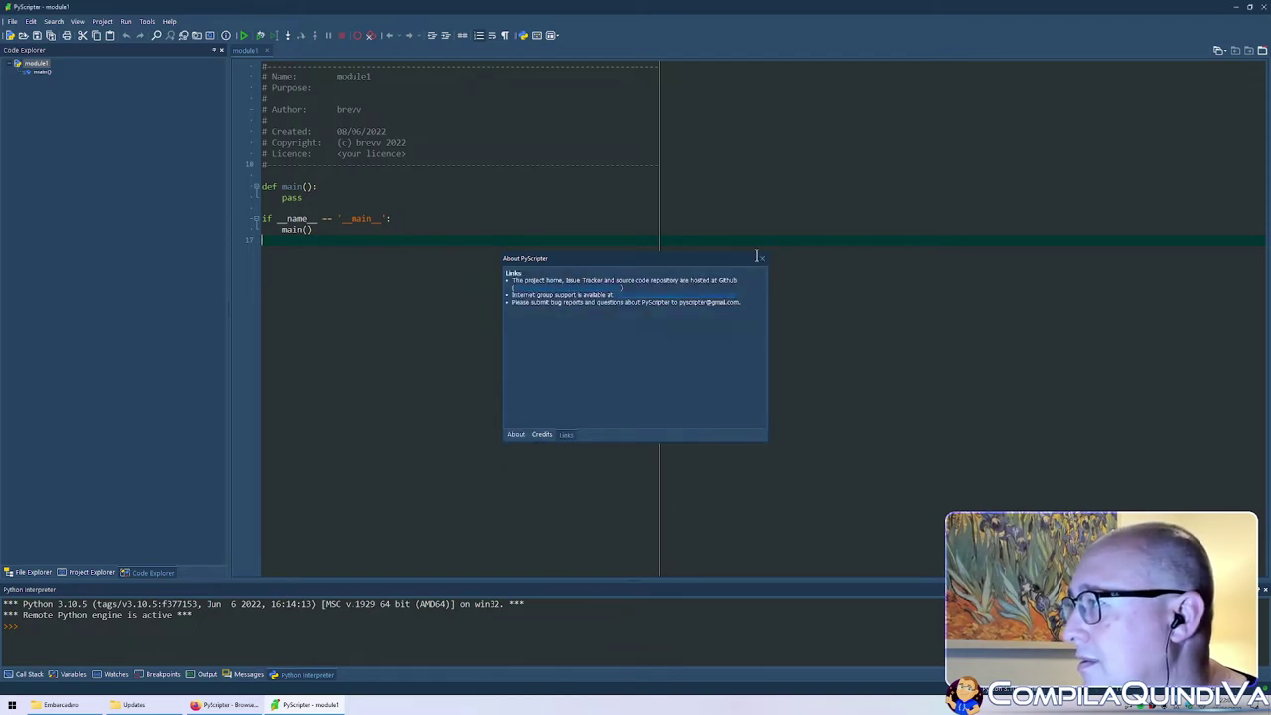
# - Check for PyScripter updates and dismiss the offered upgrade without installing it
pyautogui.click(147, 21)
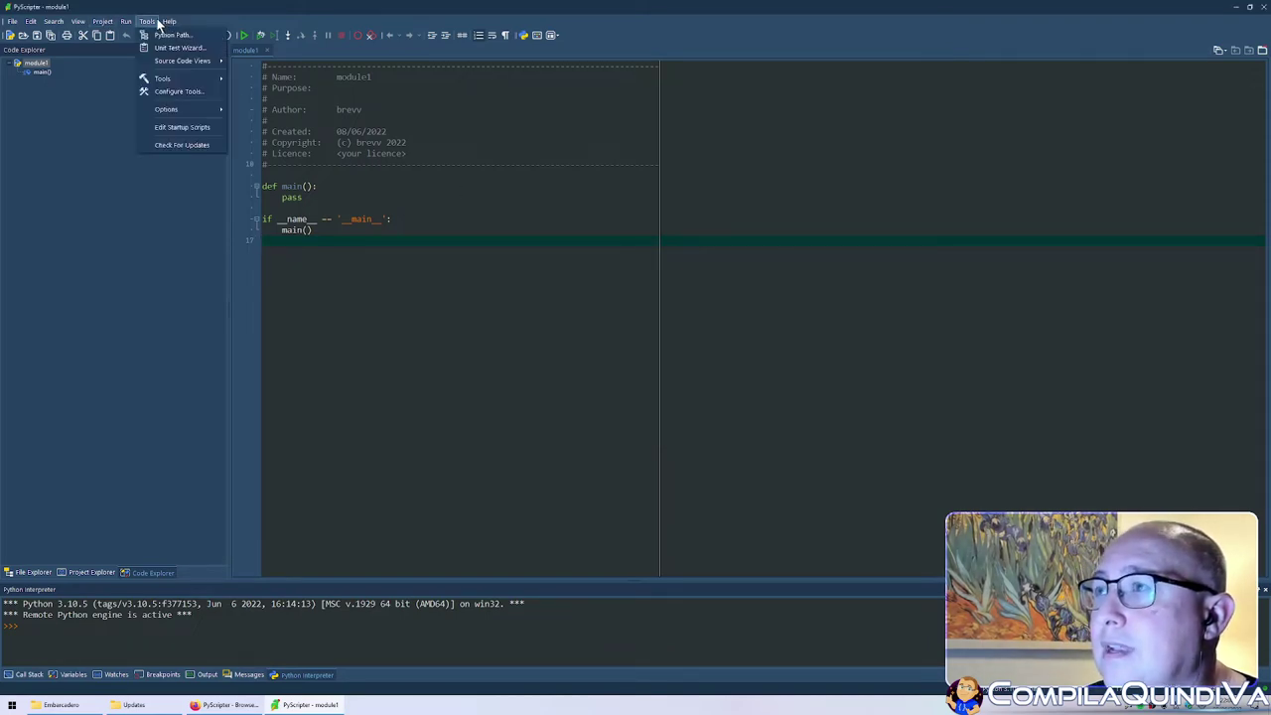
pyautogui.click(158, 143)
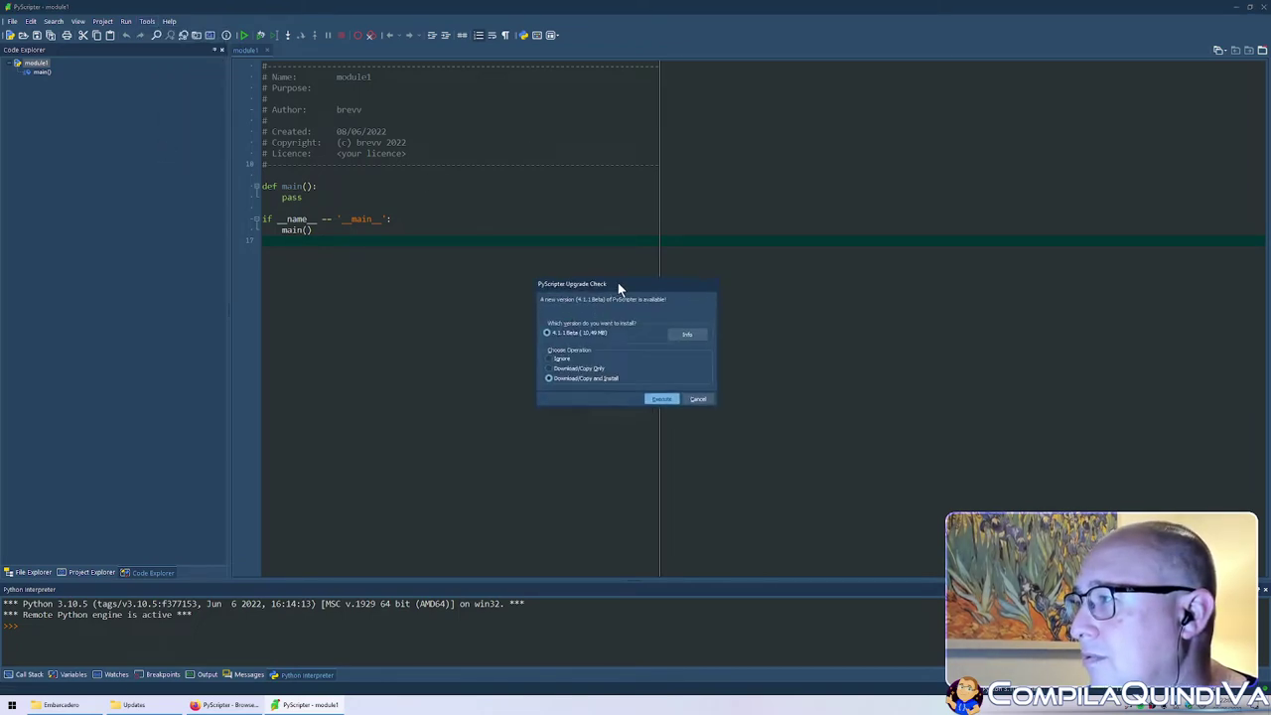
pyautogui.moveTo(618, 286); pyautogui.dragTo(524, 270)
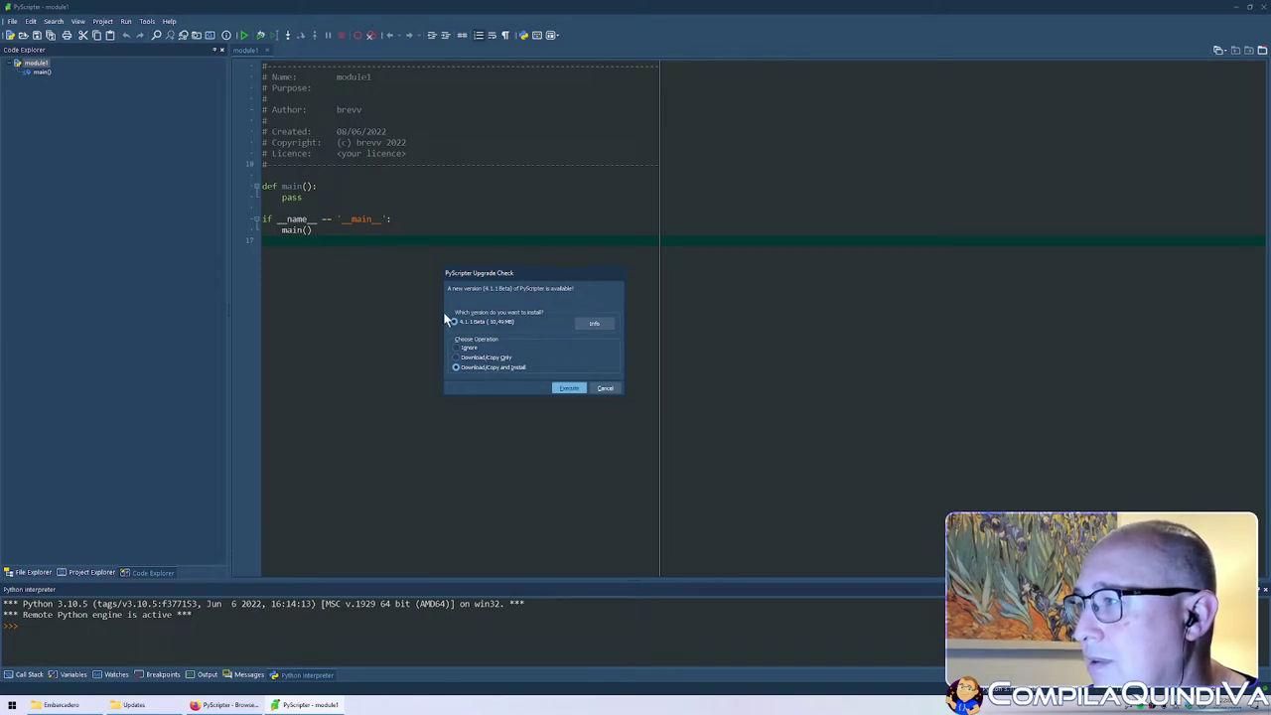
pyautogui.click(608, 388)
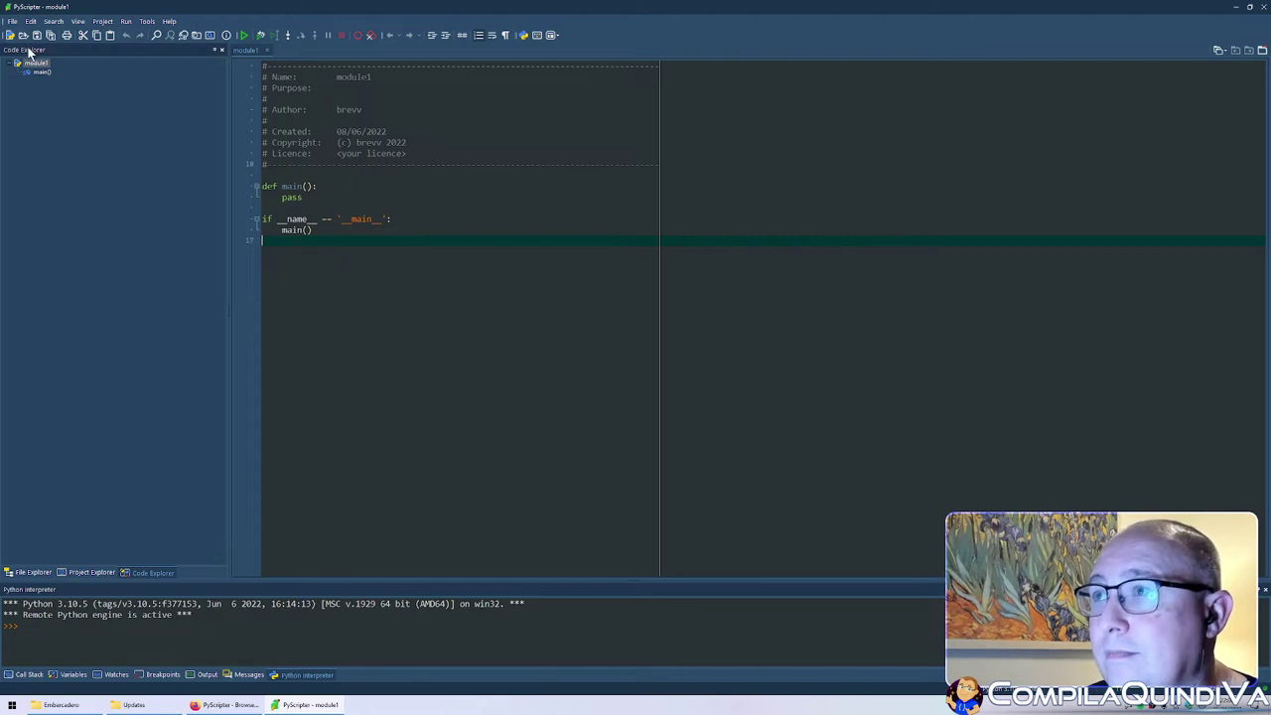
# - Show the Code Explorer and recheck the PyScripter version in the About dialog, closing it when done
pyautogui.click(147, 572)
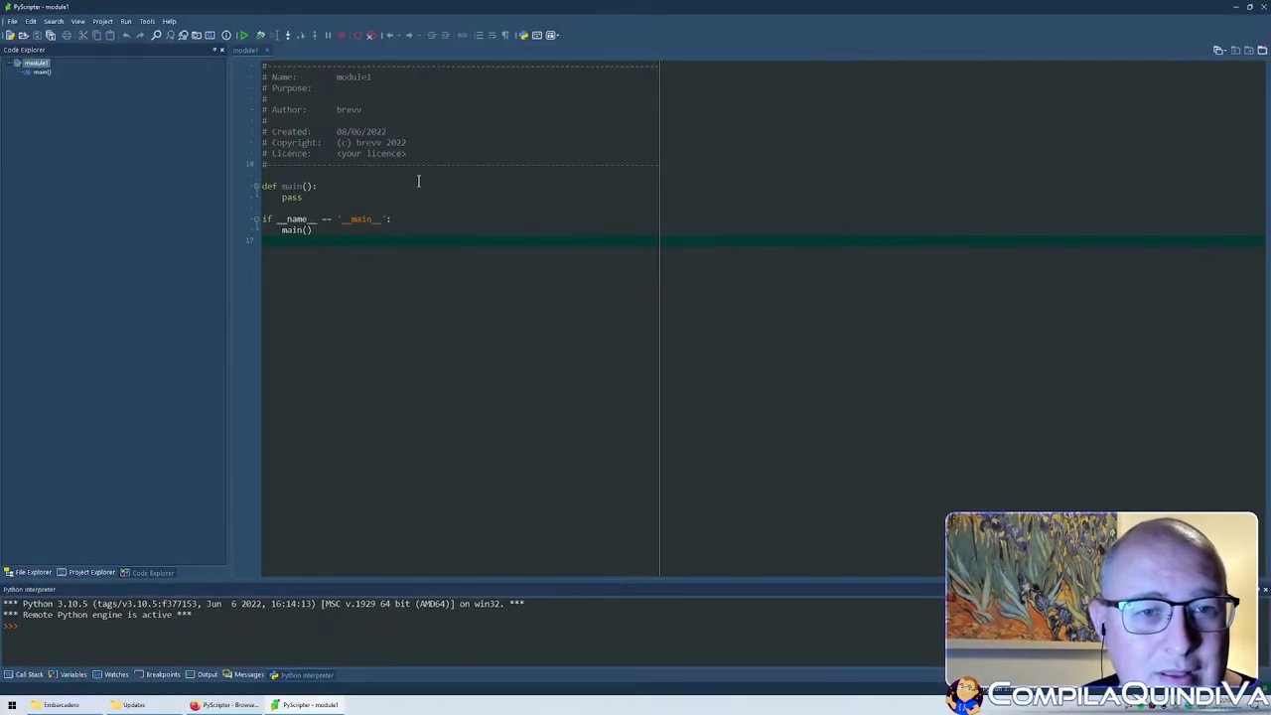
pyautogui.click(170, 22)
pyautogui.click(185, 95)
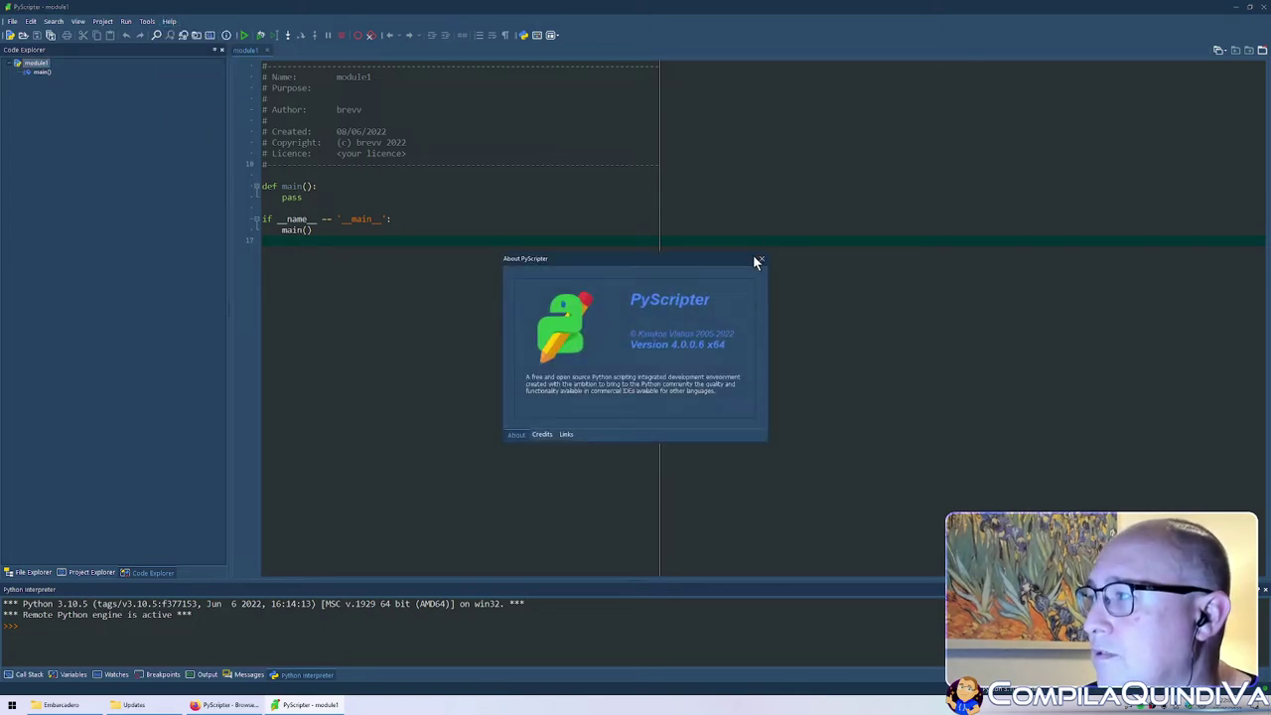
pyautogui.click(761, 260)
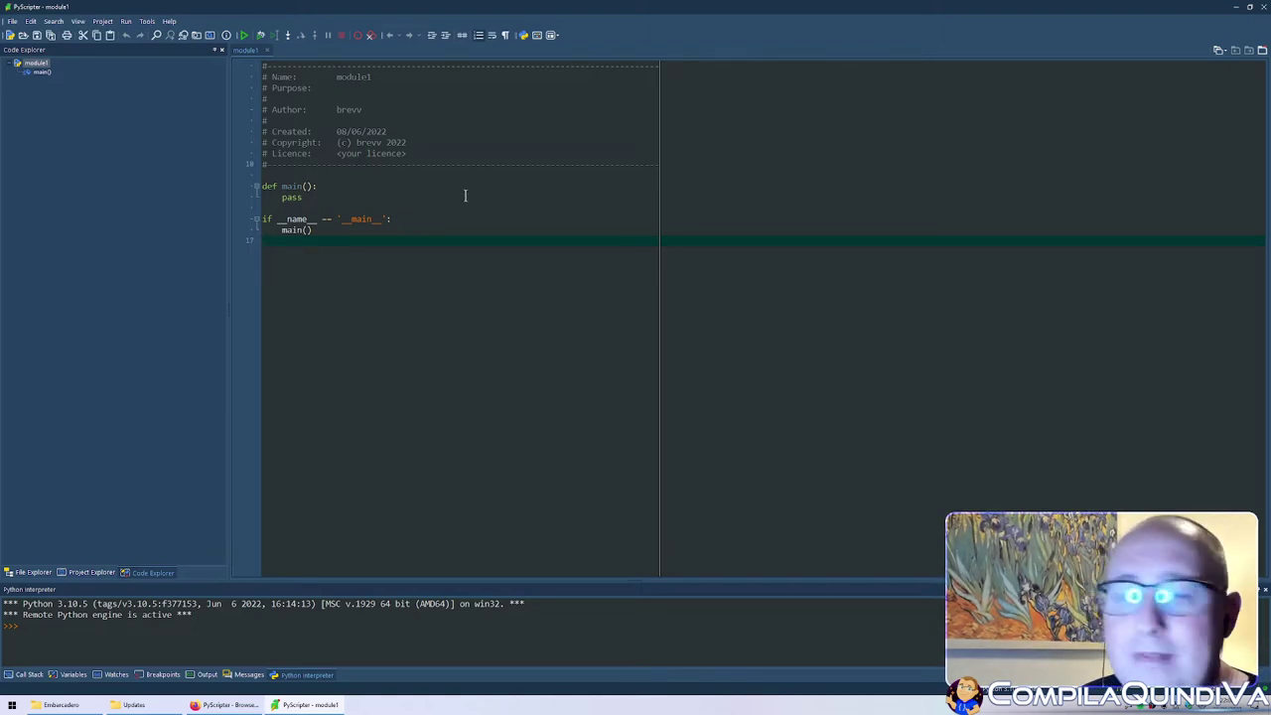
# - Navigate to main() and the start of module1 from the Code Explorer, and switch to the Project Explorer
pyautogui.keyDown('ctrl'); pyautogui.scroll(2, 485, 239); pyautogui.keyUp('ctrl')
pyautogui.scroll(1, 477, 248)
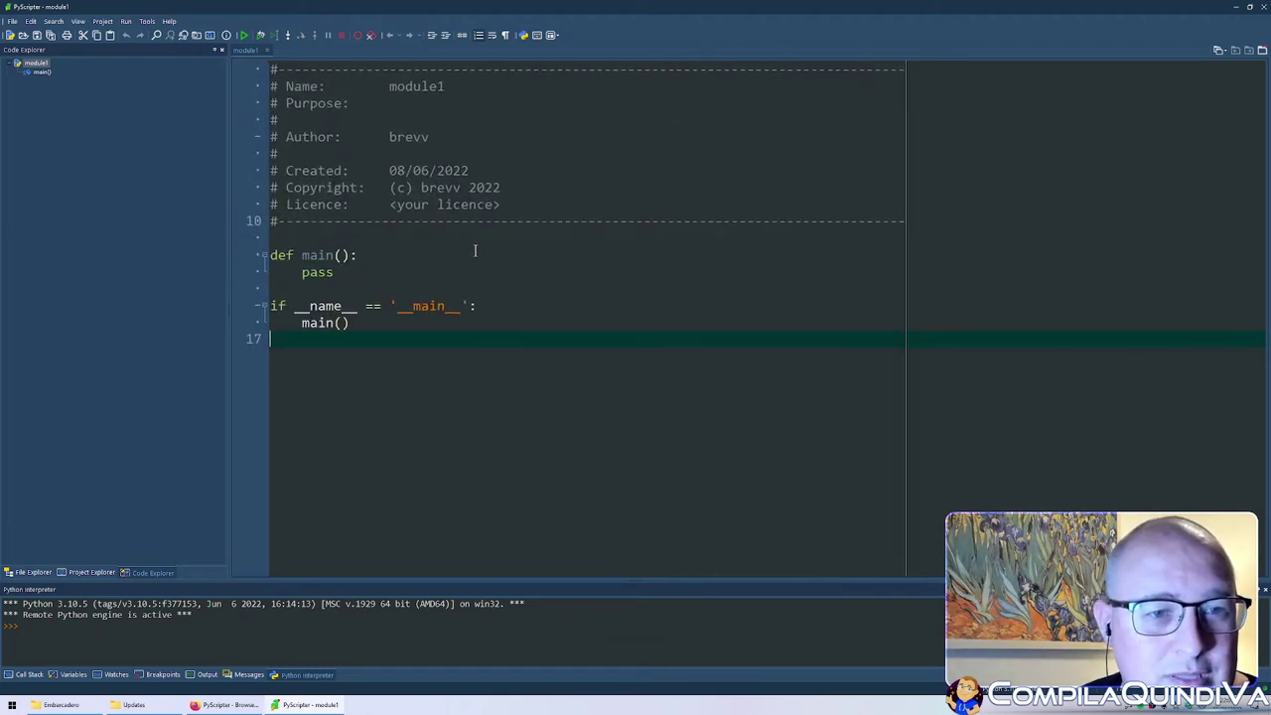
pyautogui.keyDown('ctrl'); pyautogui.scroll(1, 370, 256); pyautogui.keyUp('ctrl')
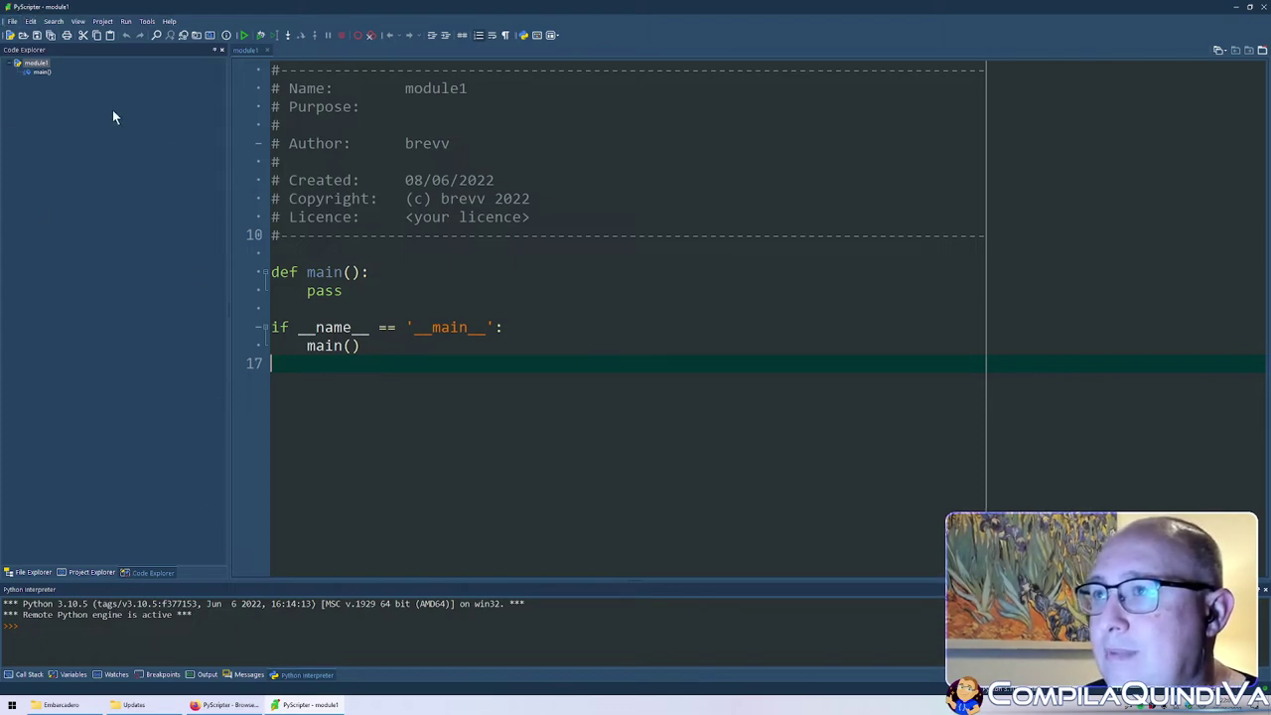
pyautogui.click(38, 71)
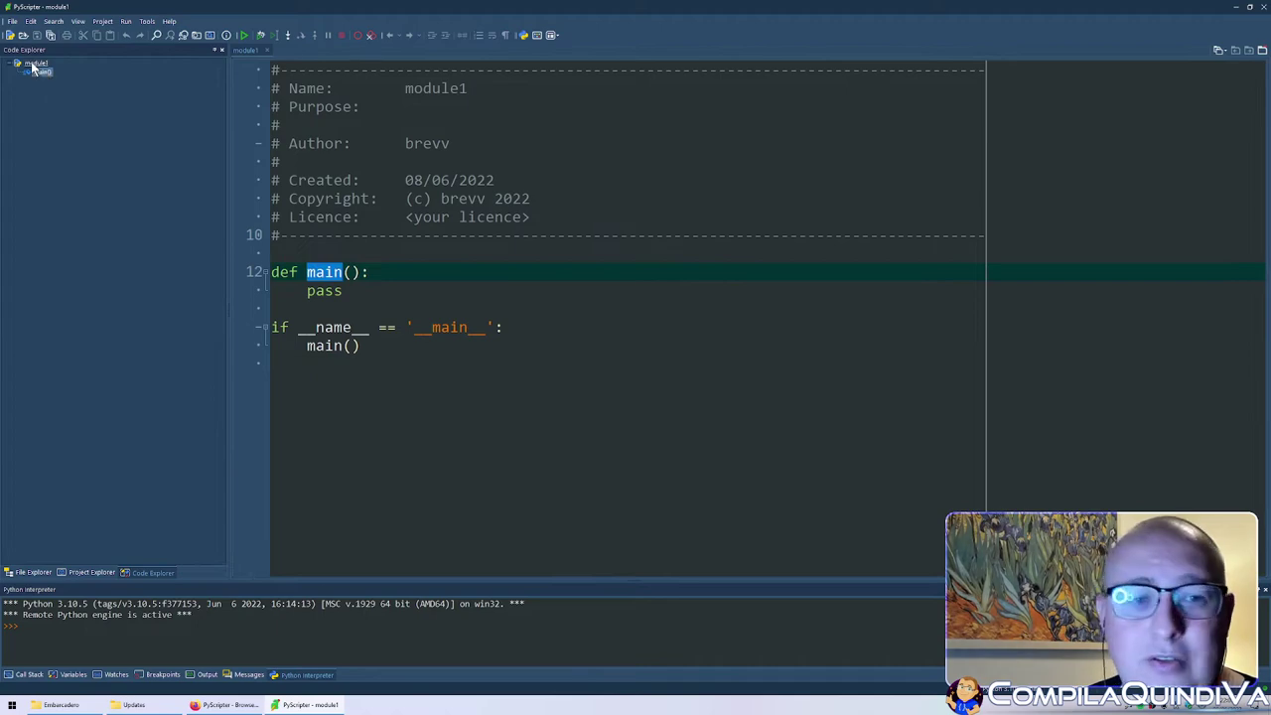
pyautogui.click(35, 65)
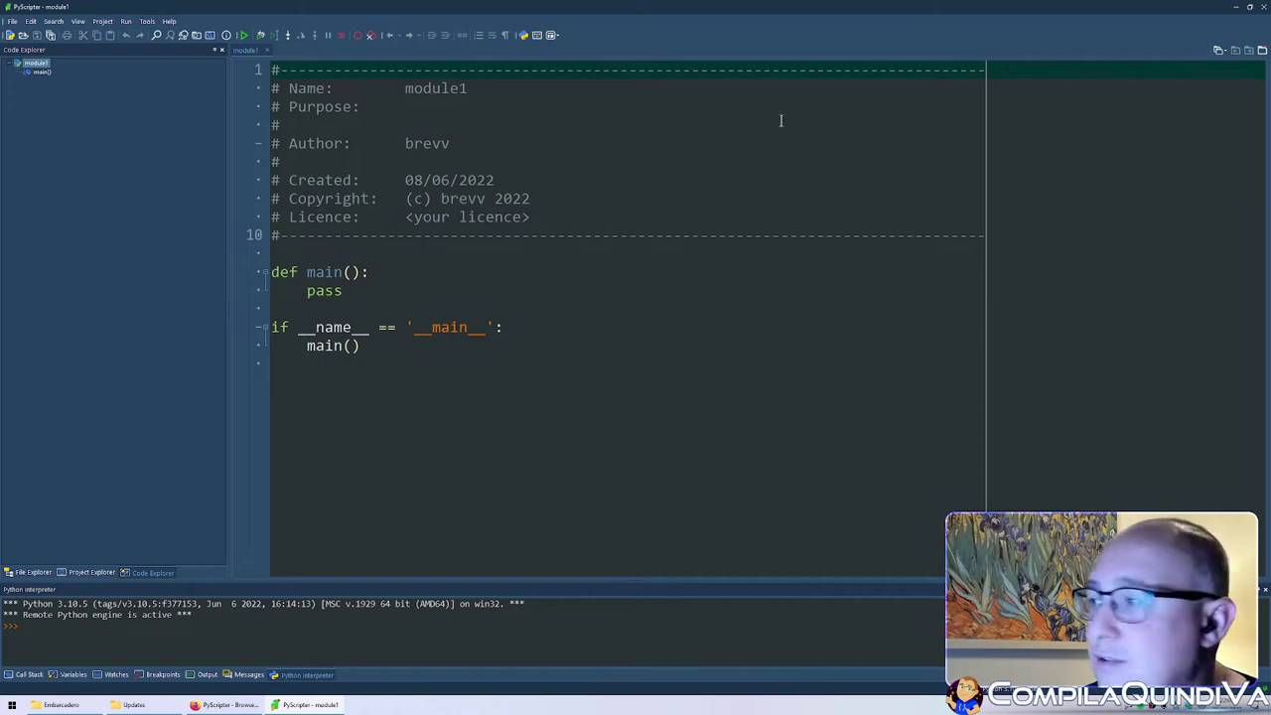
pyautogui.click(368, 327)
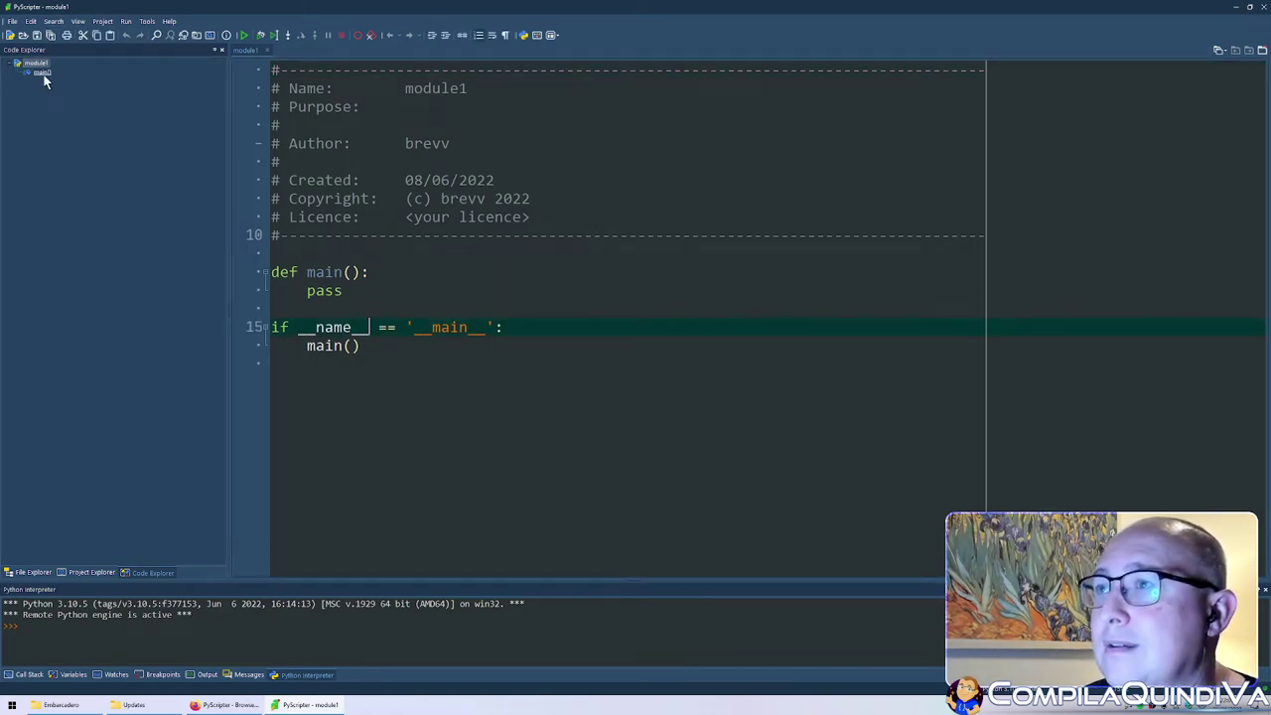
pyautogui.click(89, 573)
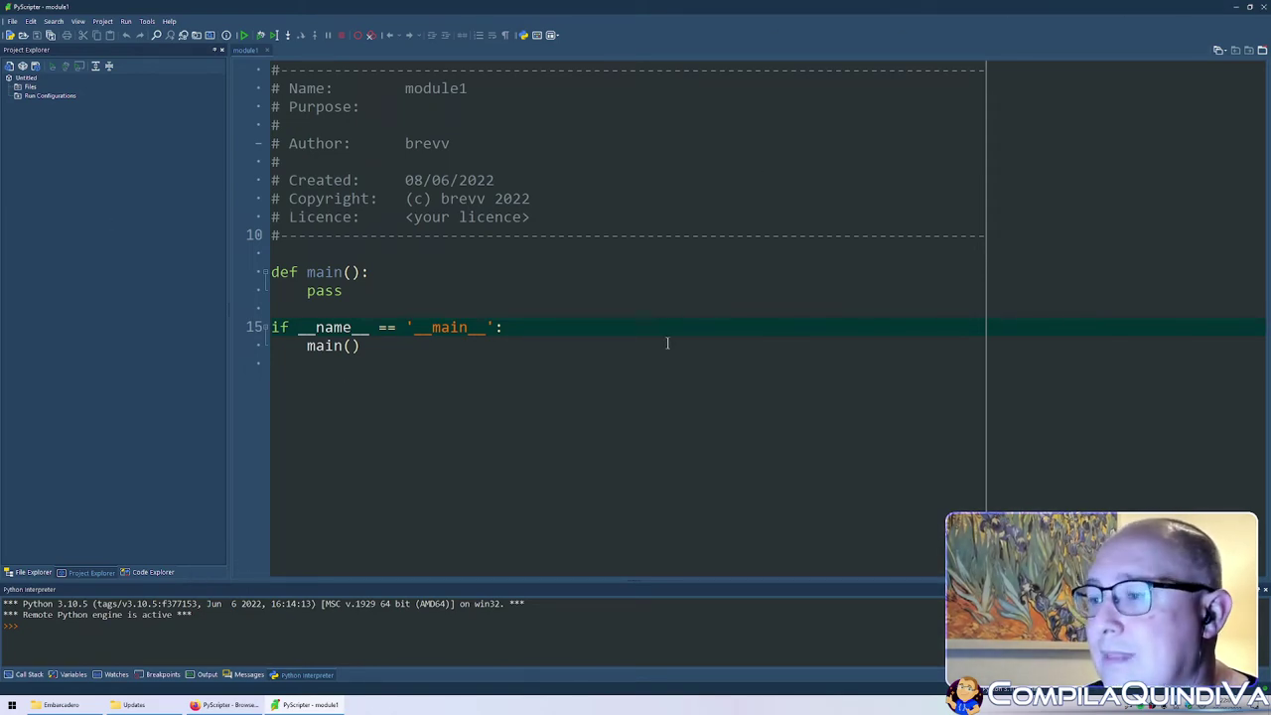
# - Close PyScripter, Firefox and the Embarcadero folder window, keeping the Updates folder window minimized
pyautogui.click(1236, 8)
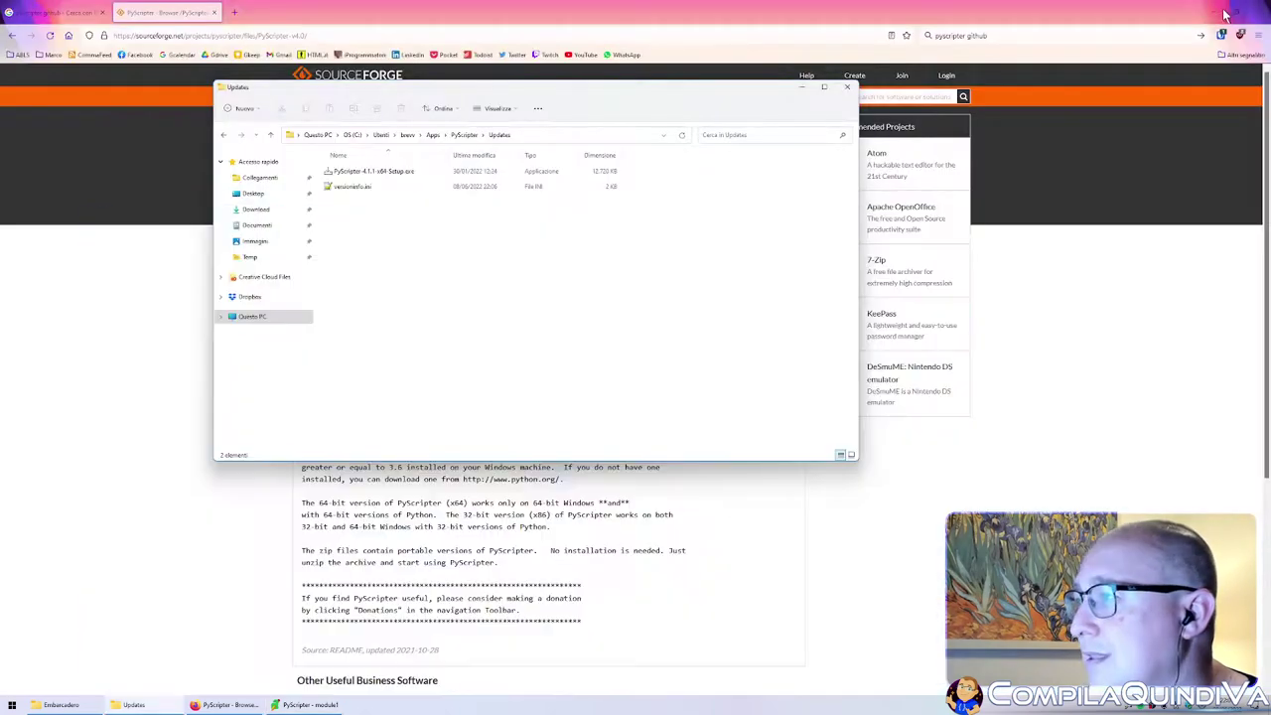
pyautogui.click(308, 705)
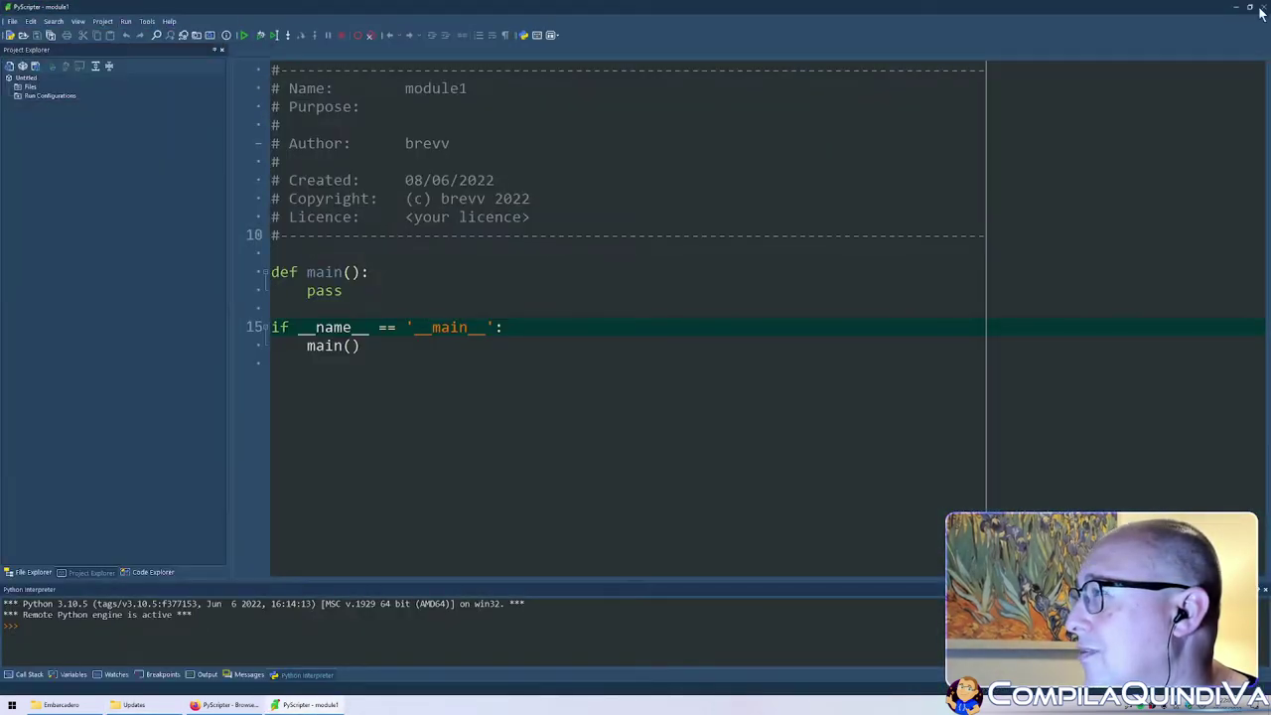
pyautogui.click(1262, 8)
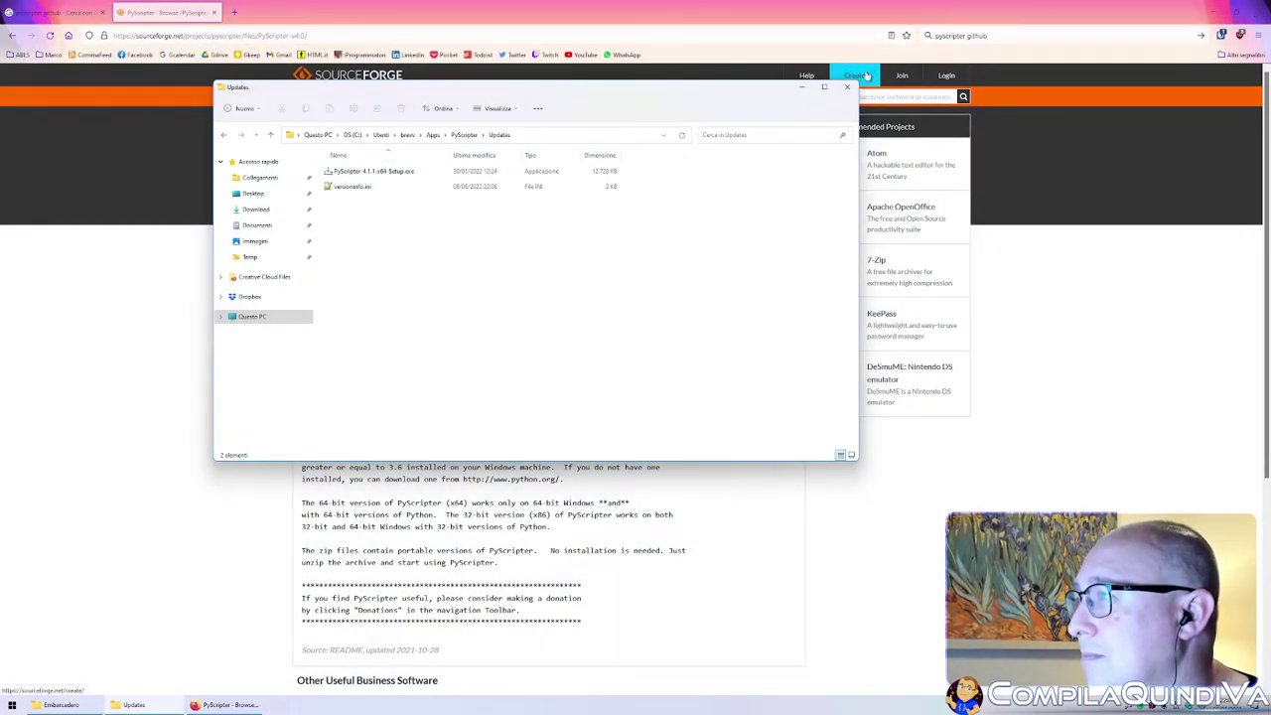
pyautogui.click(1264, 12)
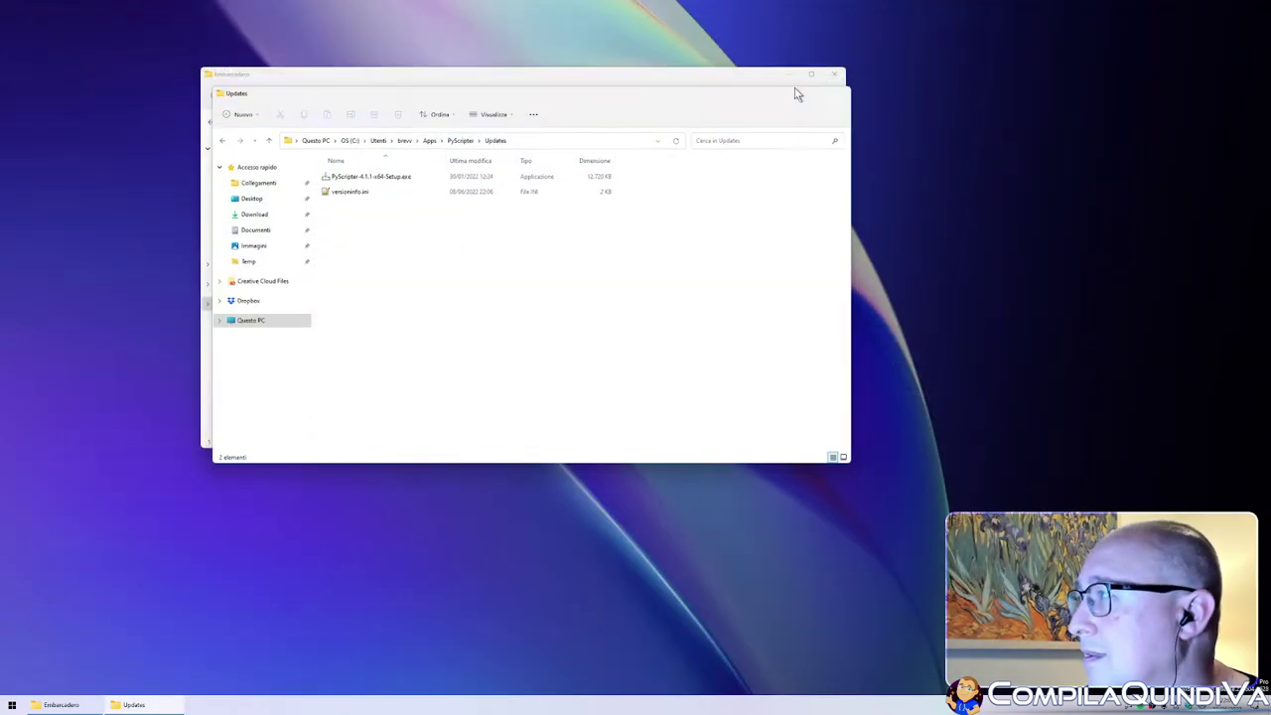
pyautogui.click(801, 88)
pyautogui.click(835, 74)
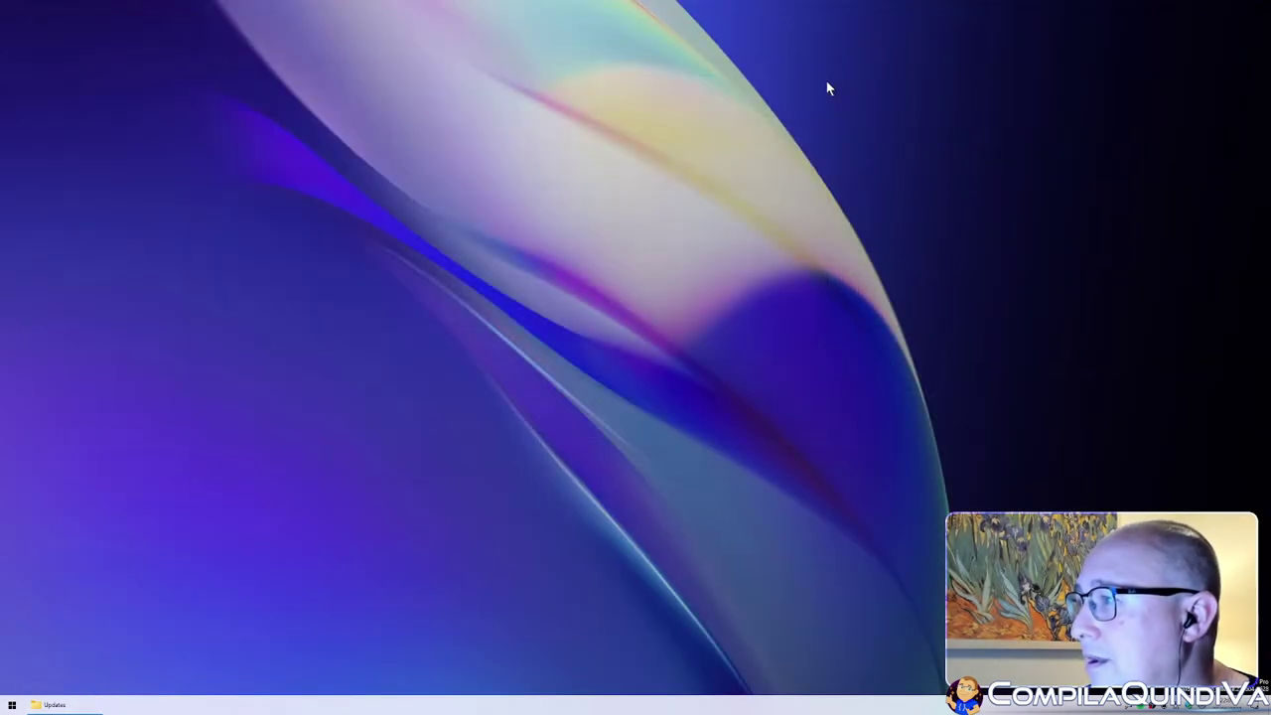
# - Restore the Updates folder window and go up to the parent PyScripter folder
pyautogui.click(72, 707)
pyautogui.click(473, 136)
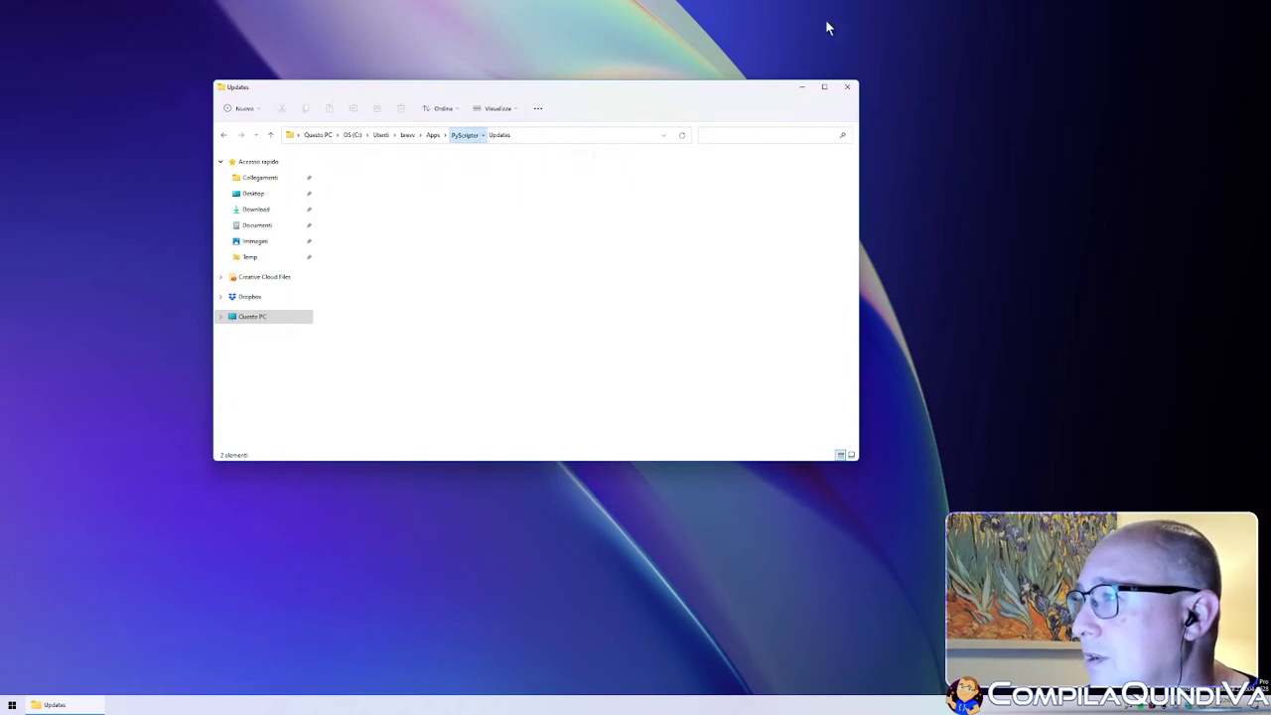
# - Minimize the folder window and set display 2's scaling to 125% in the Windows display settings, closing them when done
pyautogui.click(802, 88)
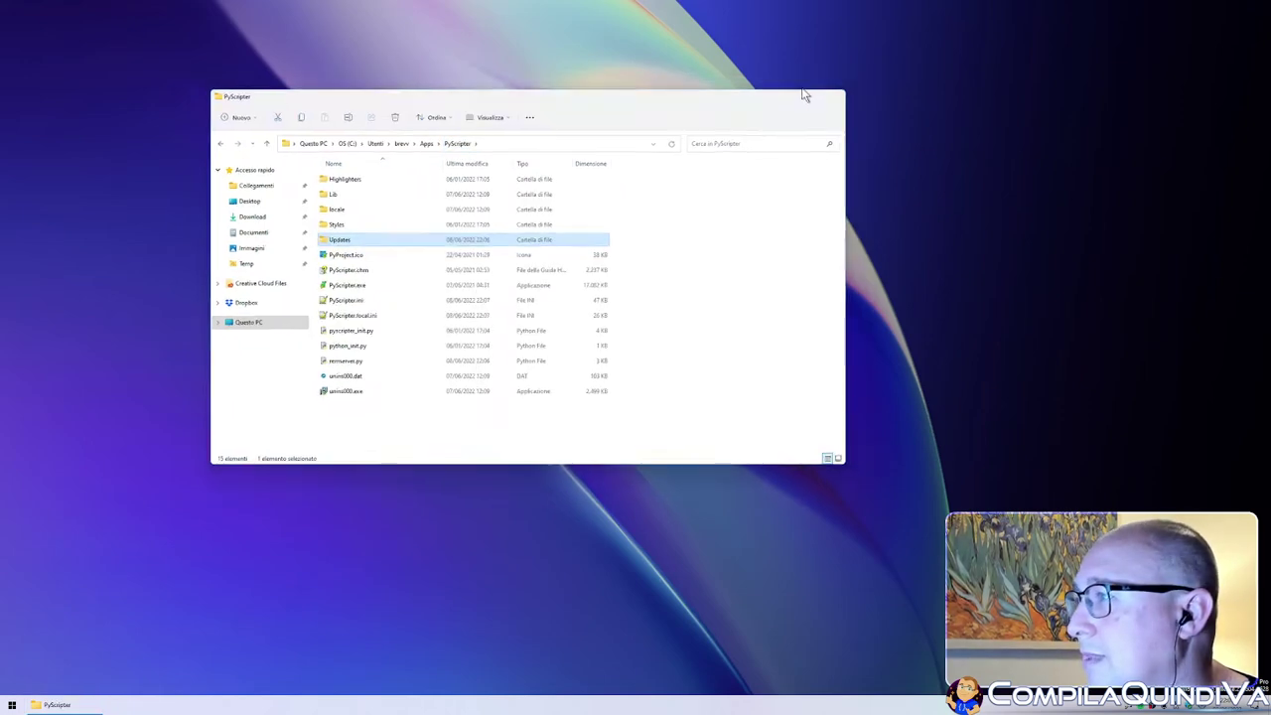
pyautogui.rightClick(420, 178)
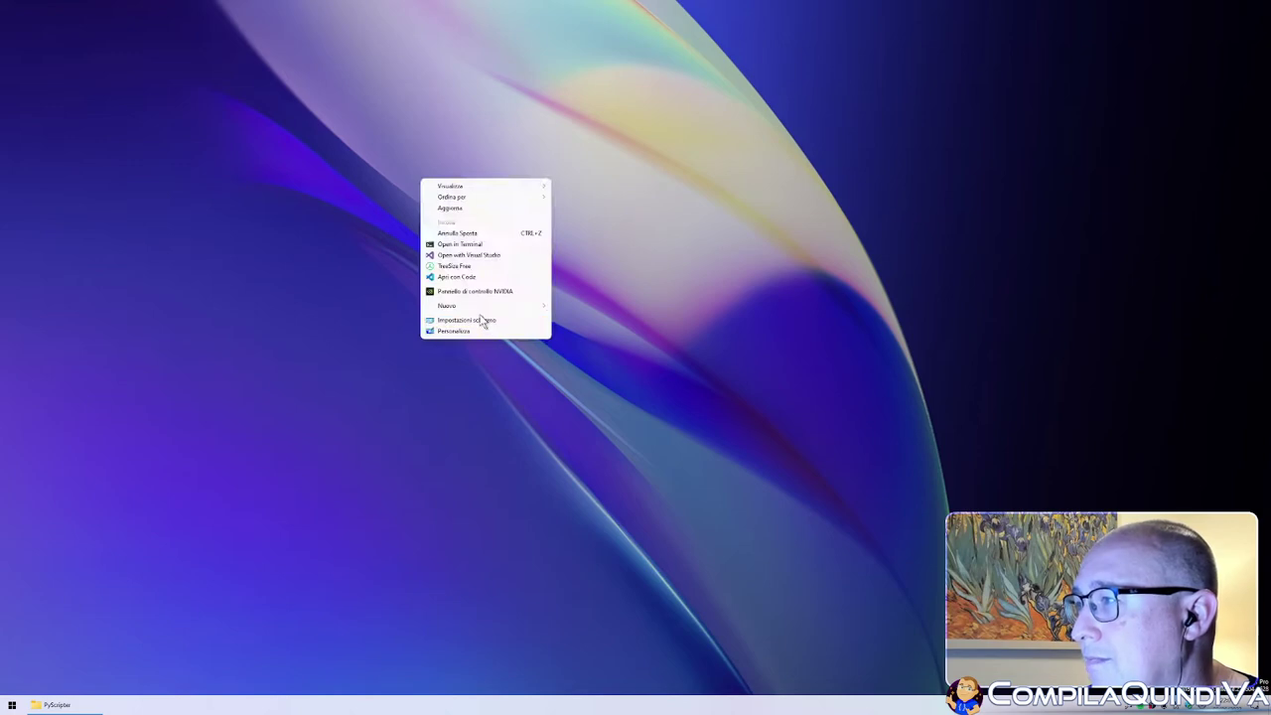
pyautogui.click(475, 323)
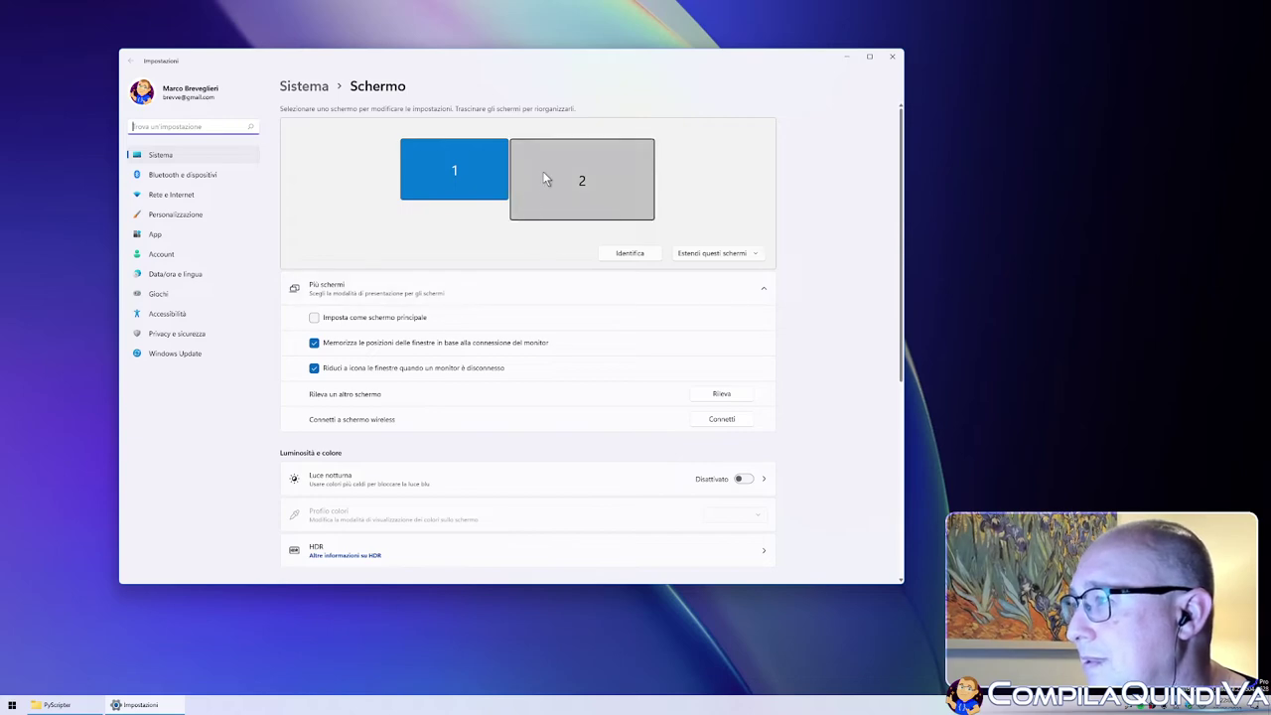
pyautogui.click(592, 191)
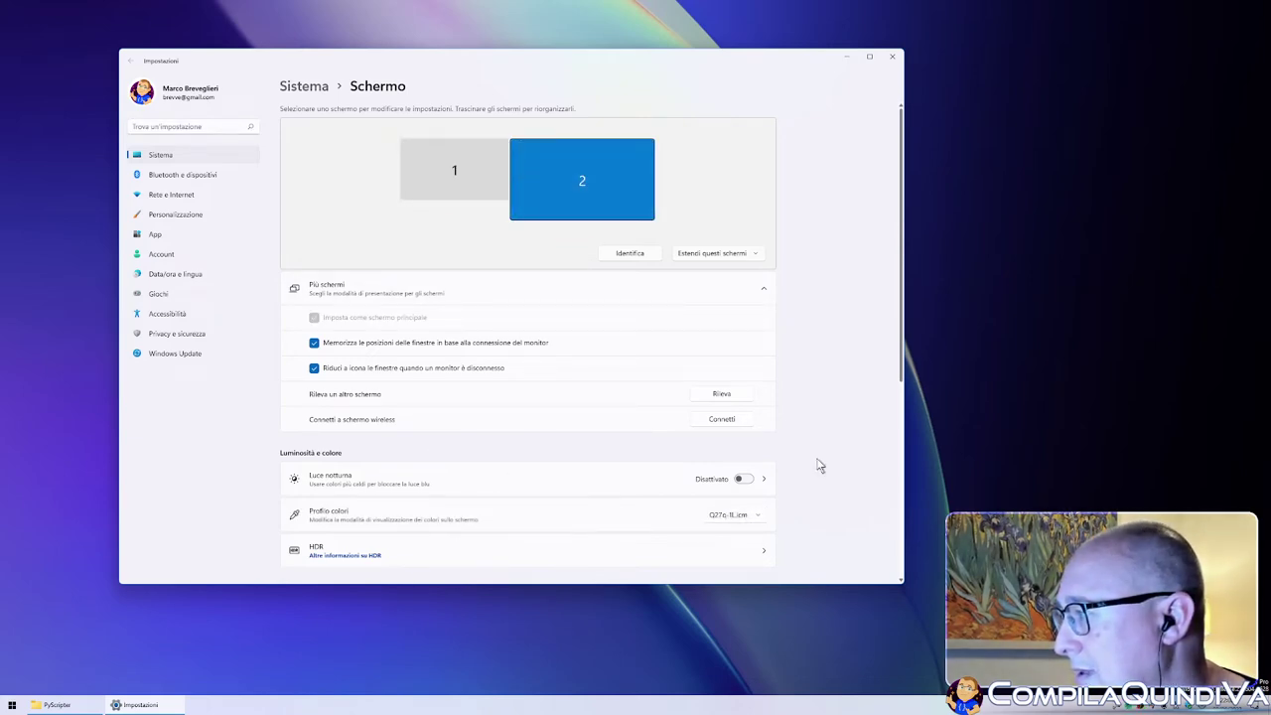
pyautogui.scroll(-3, 833, 358)
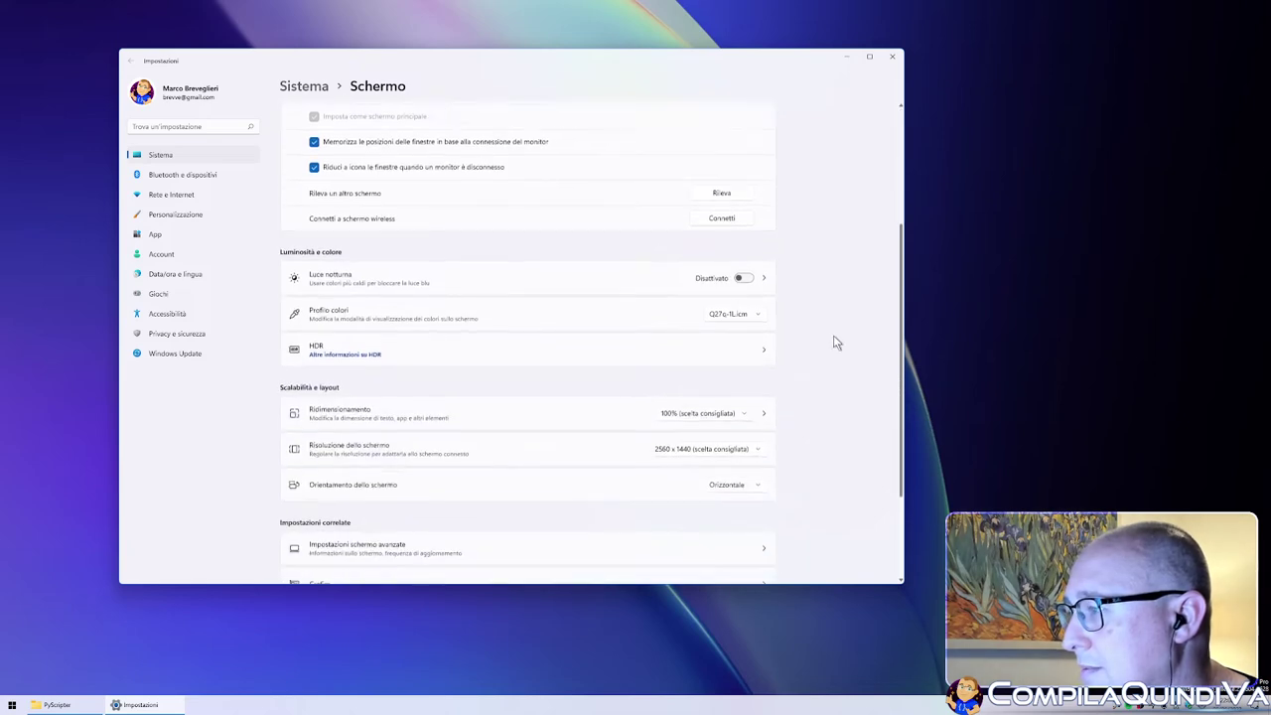
pyautogui.click(709, 399)
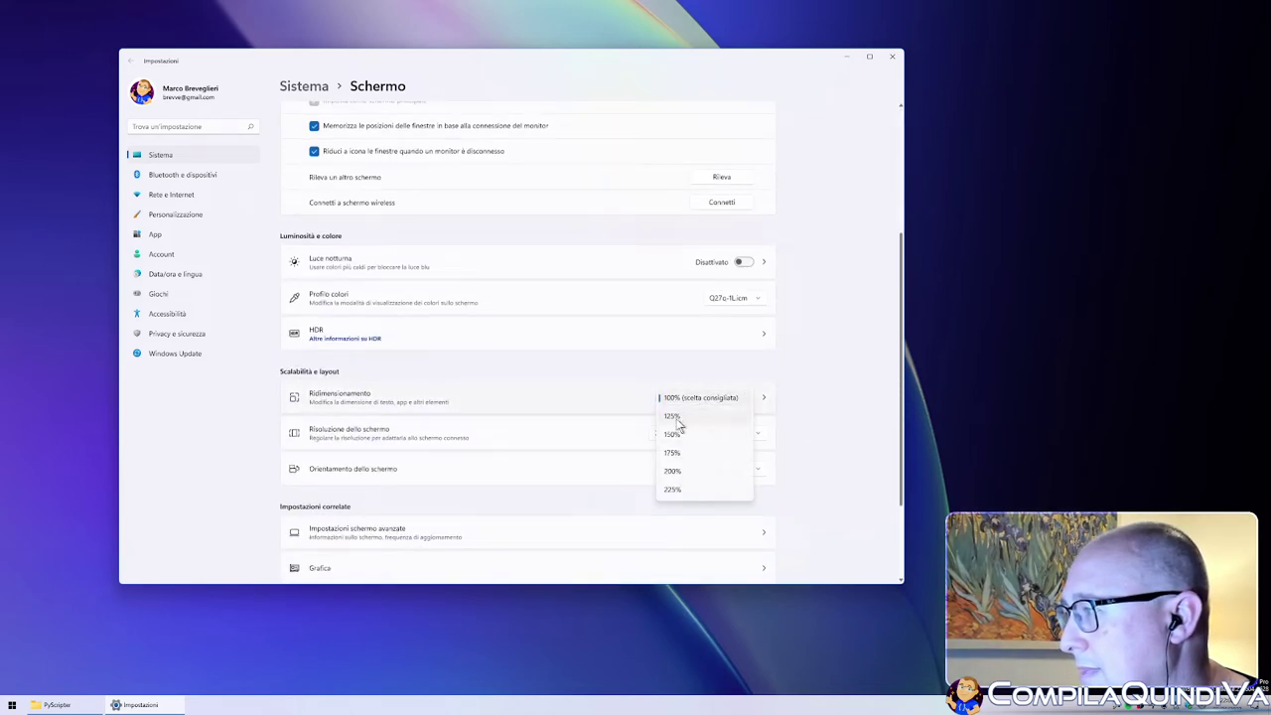
pyautogui.click(674, 417)
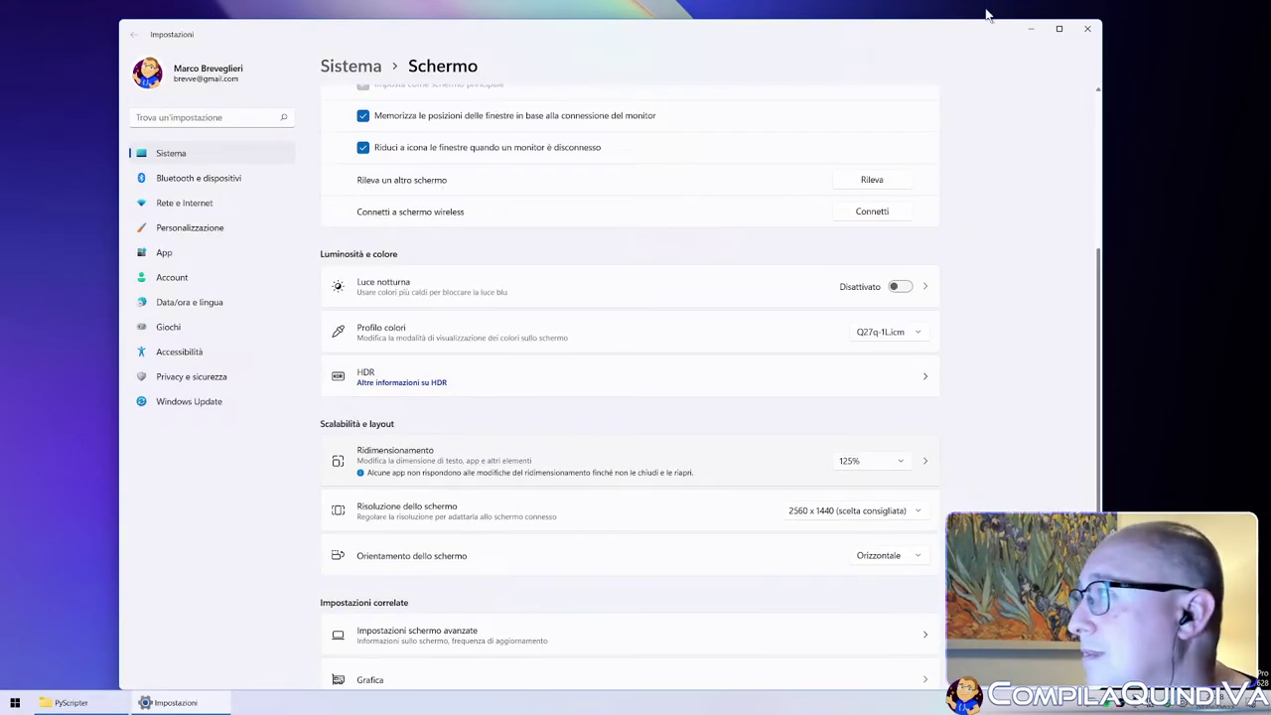
pyautogui.click(1088, 29)
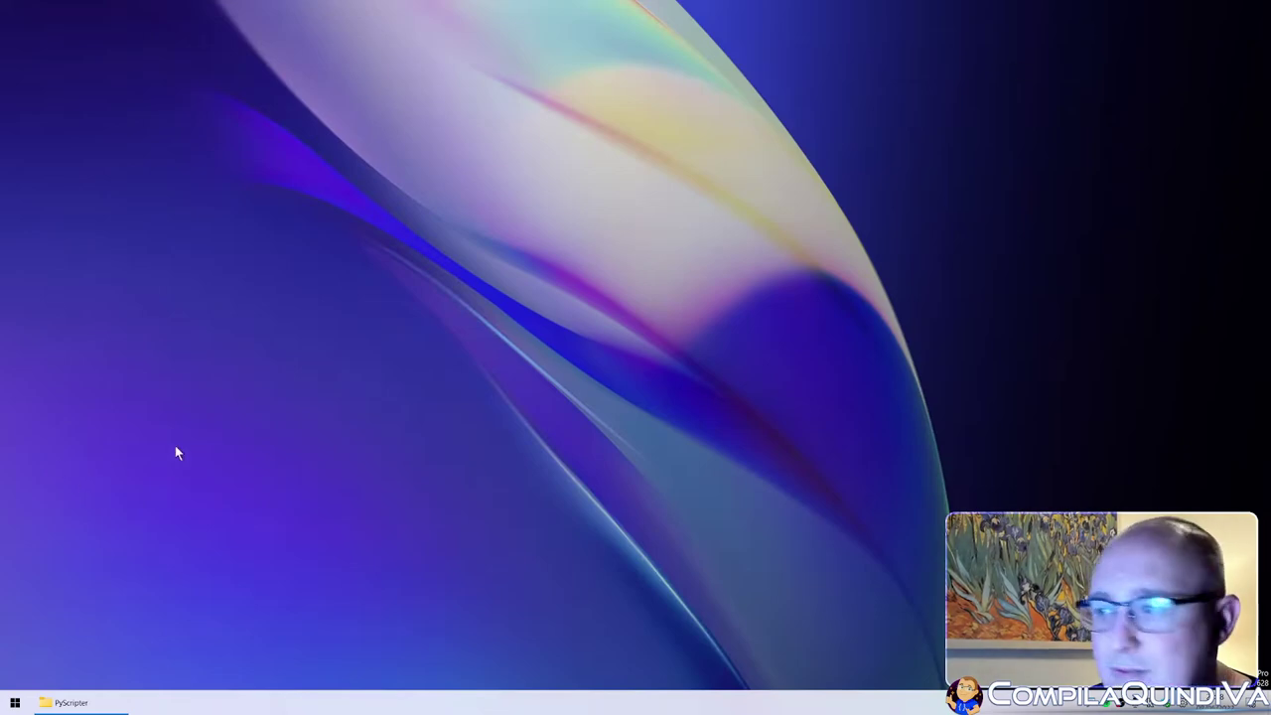
# - Launch PyScripter.exe from the restored PyScripter folder and minimize the folder window
pyautogui.click(86, 702)
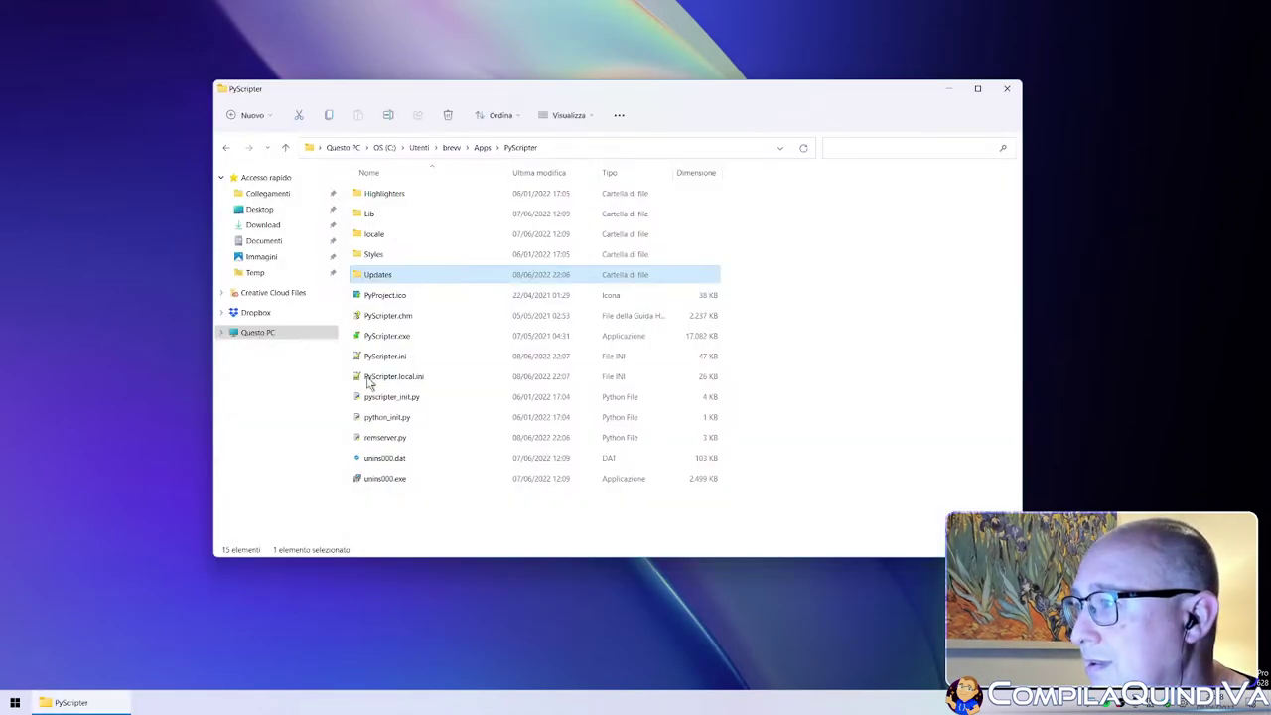
pyautogui.click(386, 339)
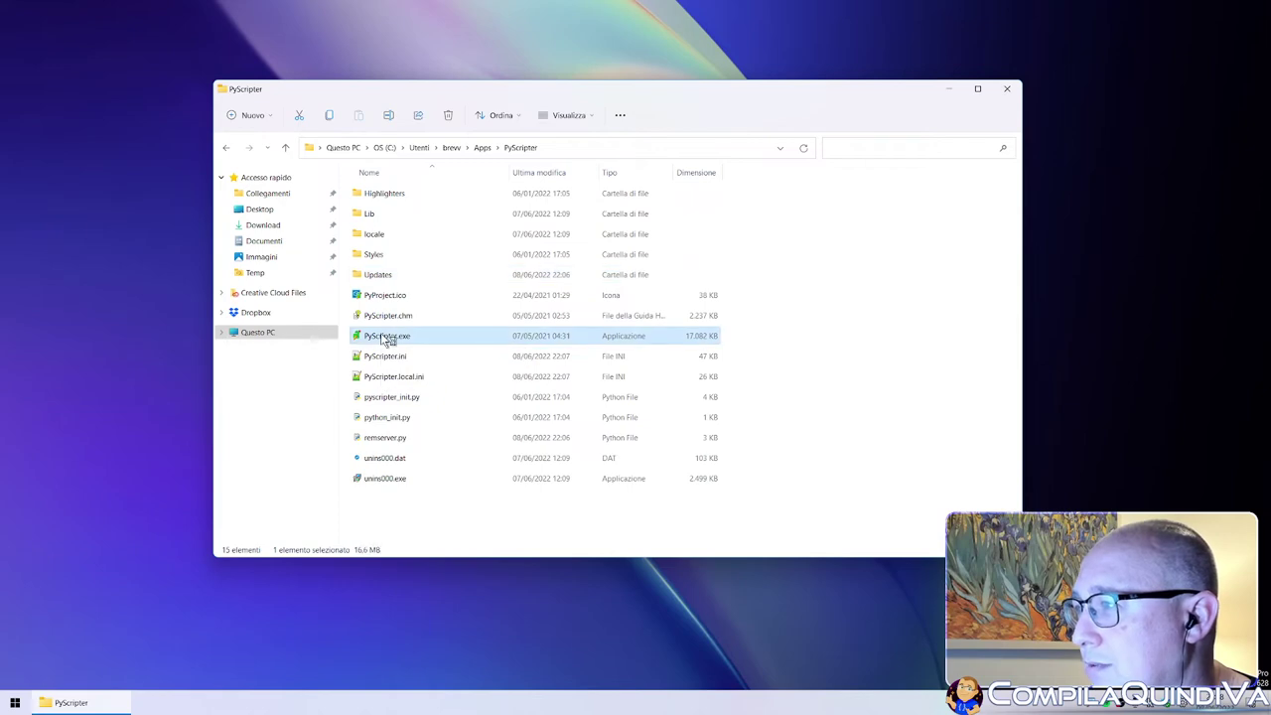
pyautogui.click(946, 90)
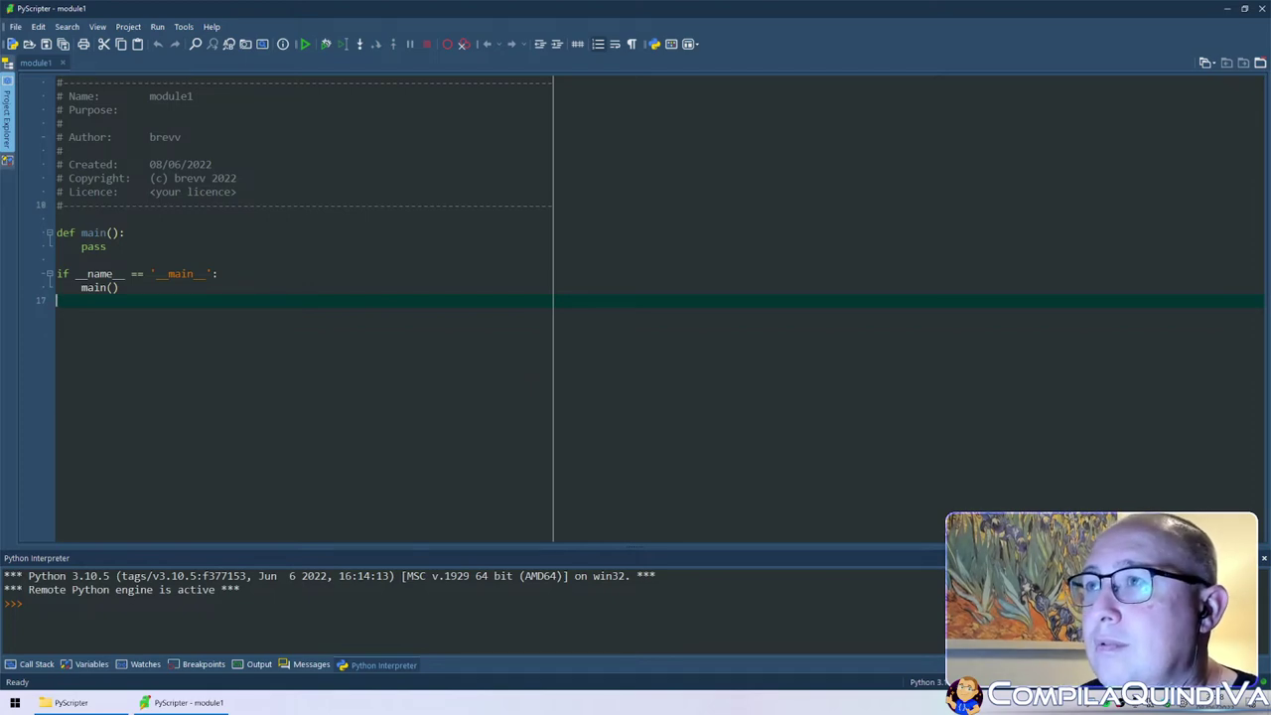
# - Pin the auto-hidden Code Explorer pane group beside the editor and switch it to the Project Explorer
pyautogui.click(18, 28)
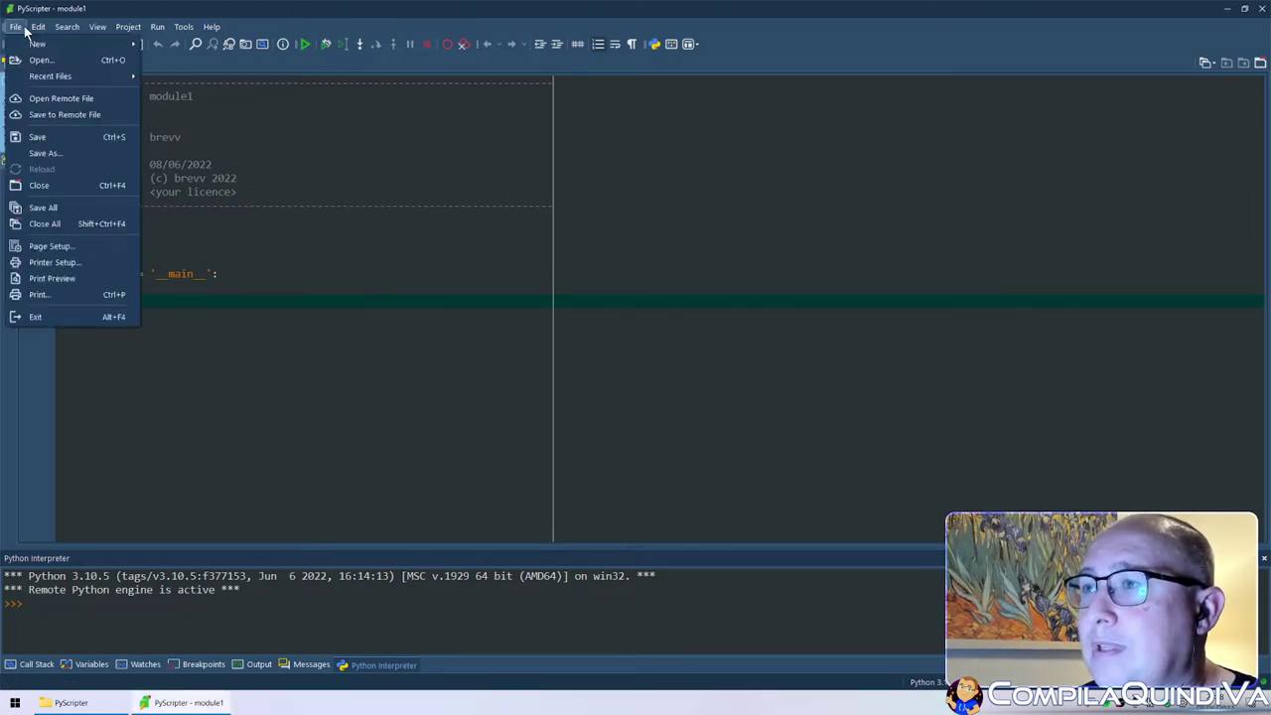
pyautogui.click(328, 310)
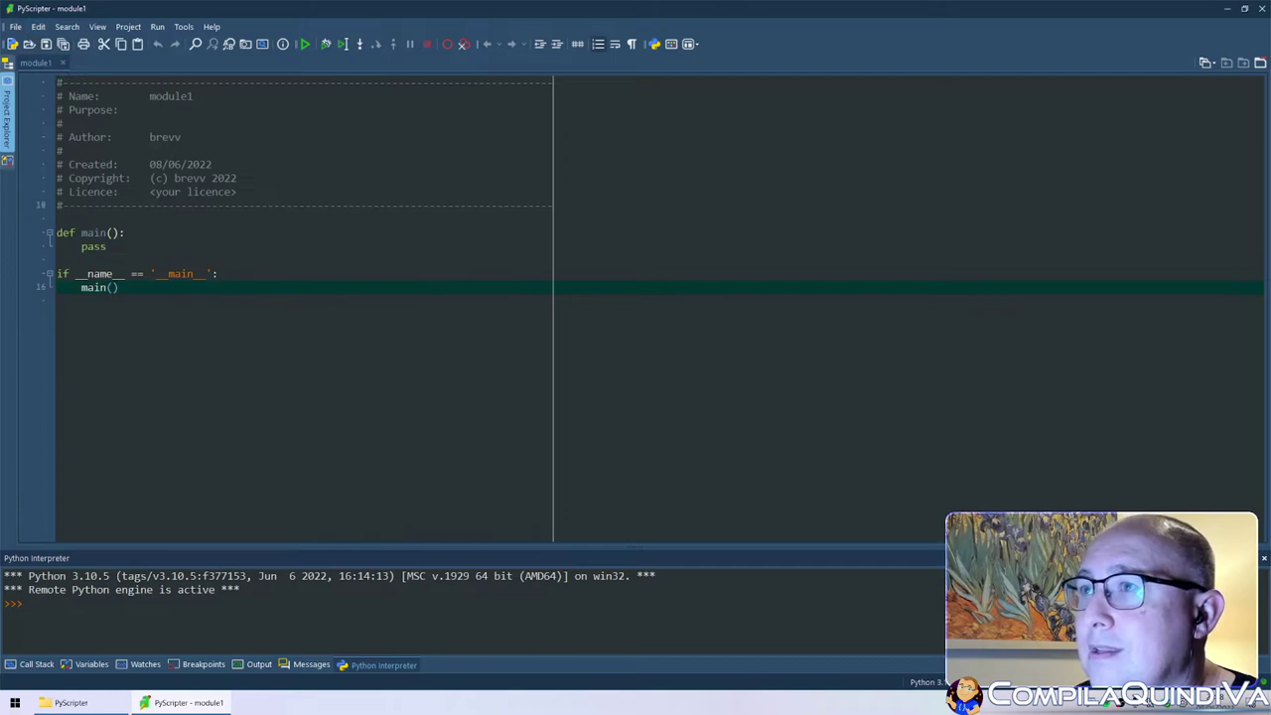
pyautogui.click(4, 127)
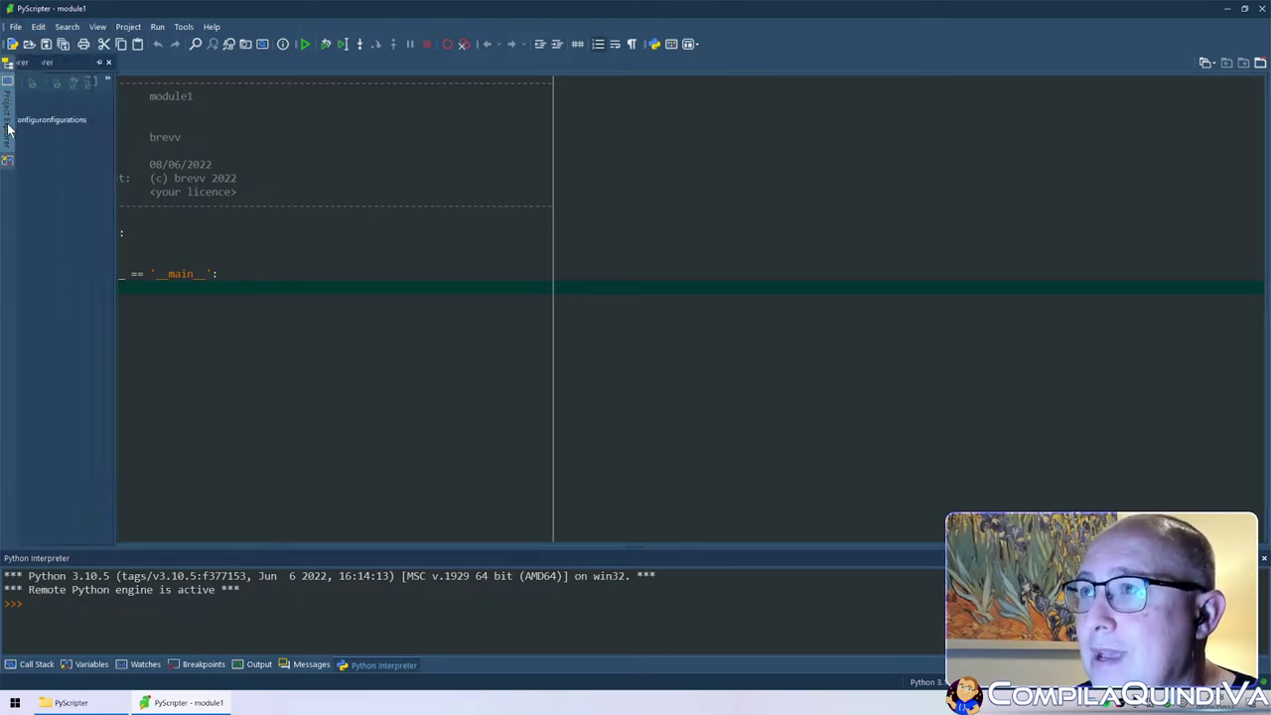
pyautogui.moveTo(5, 169)
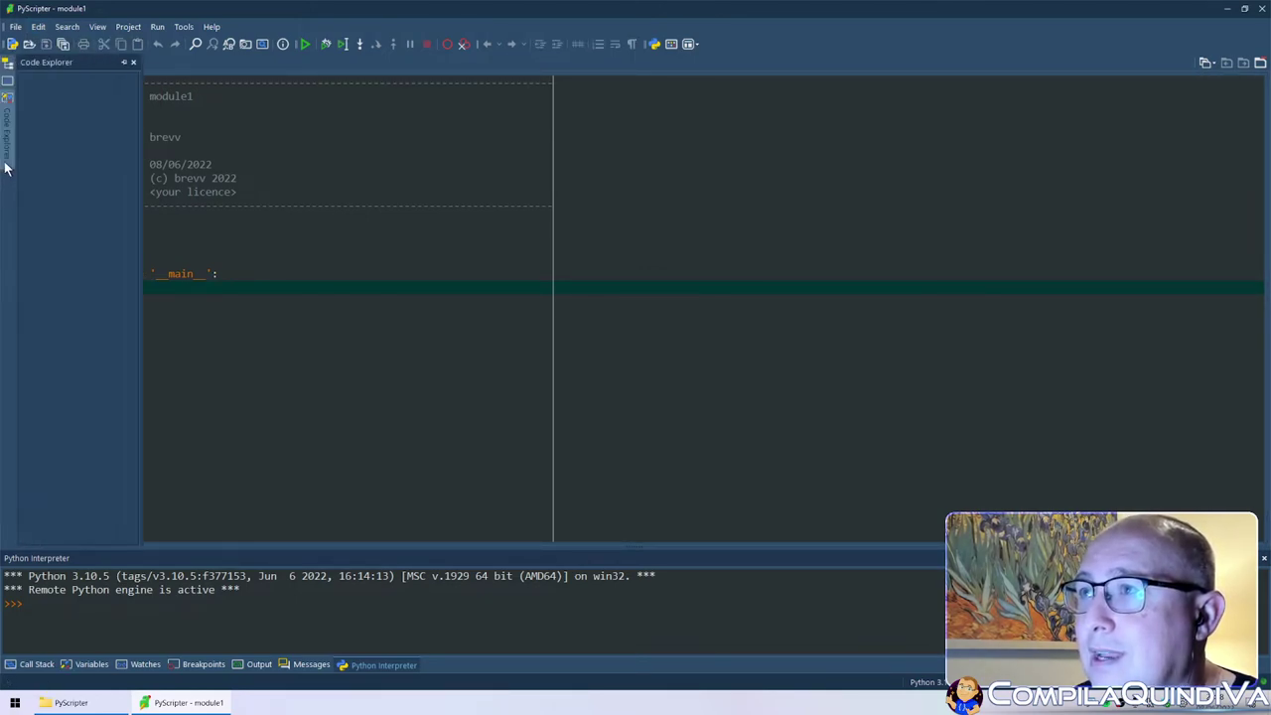
pyautogui.click(125, 64)
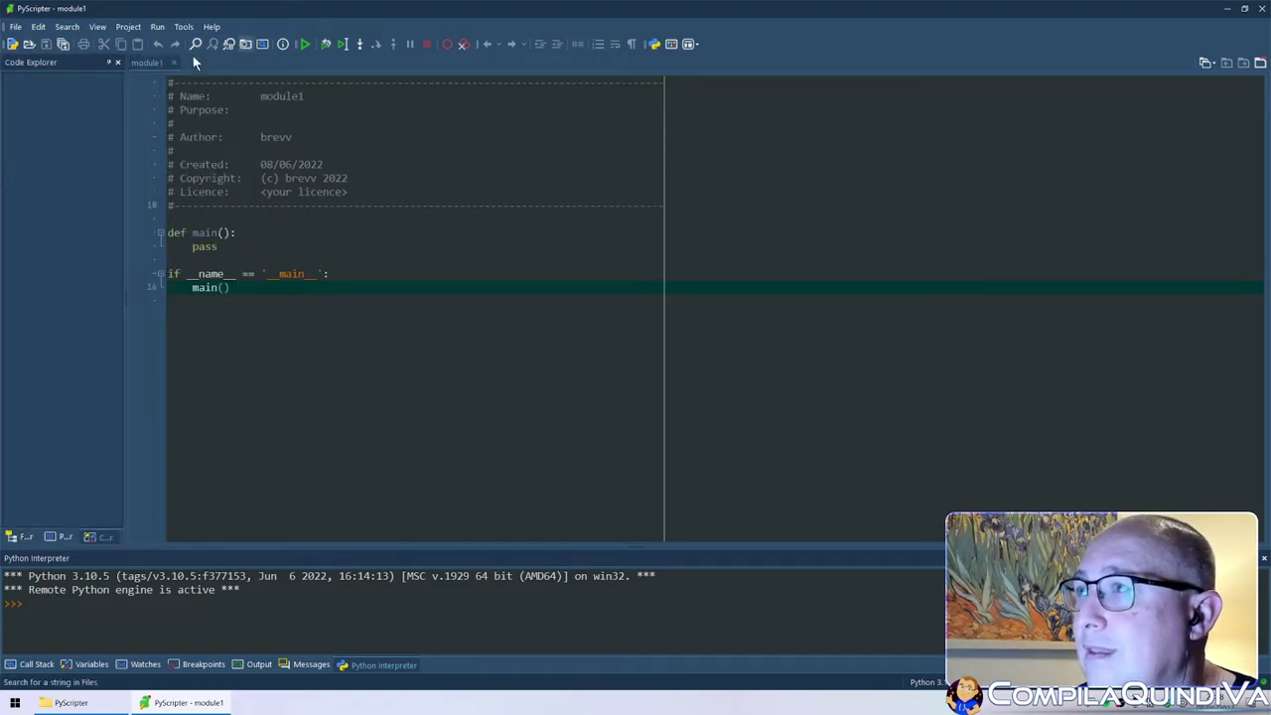
pyautogui.click(63, 536)
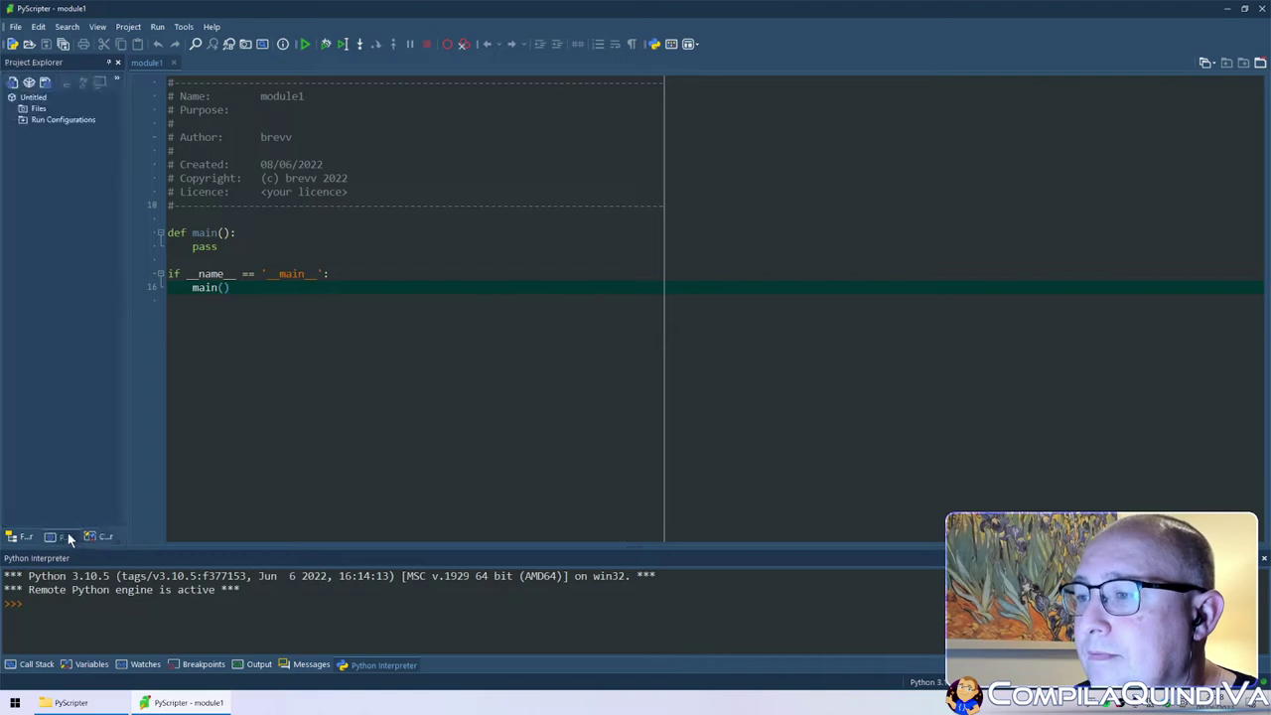
# - Check the PyScripter version in the About dialog and close it
pyautogui.click(211, 27)
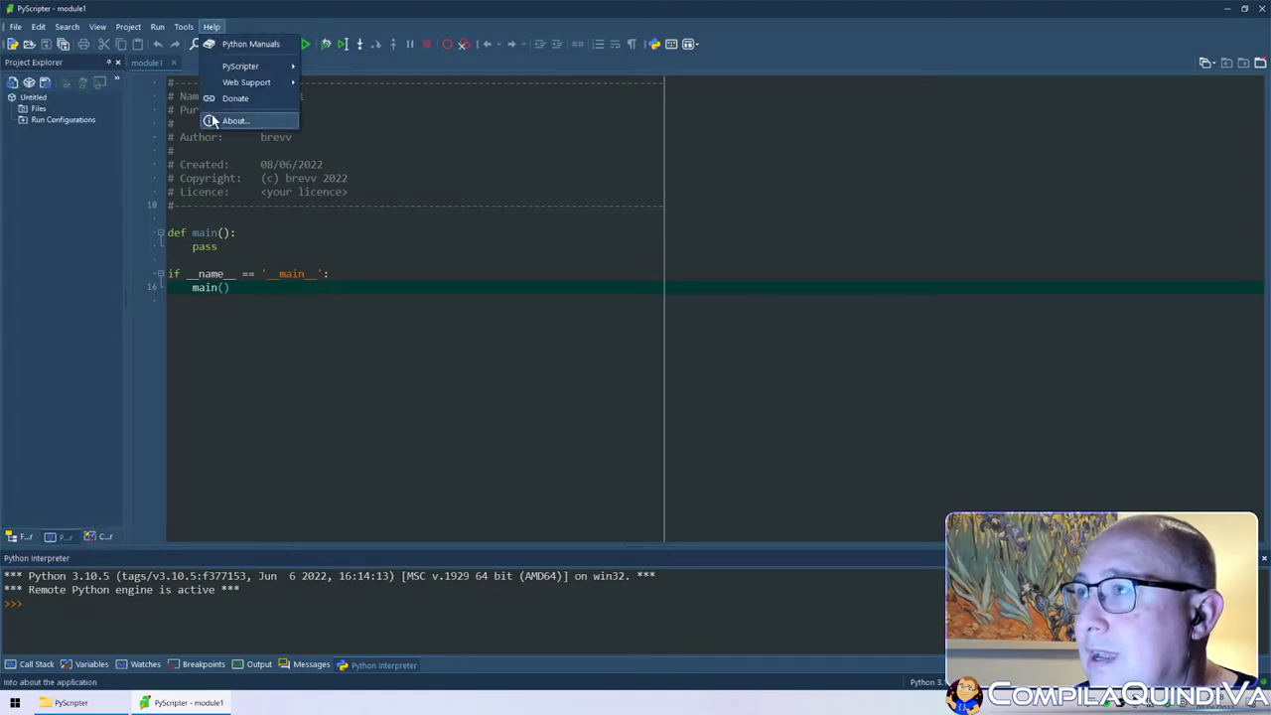
pyautogui.click(219, 121)
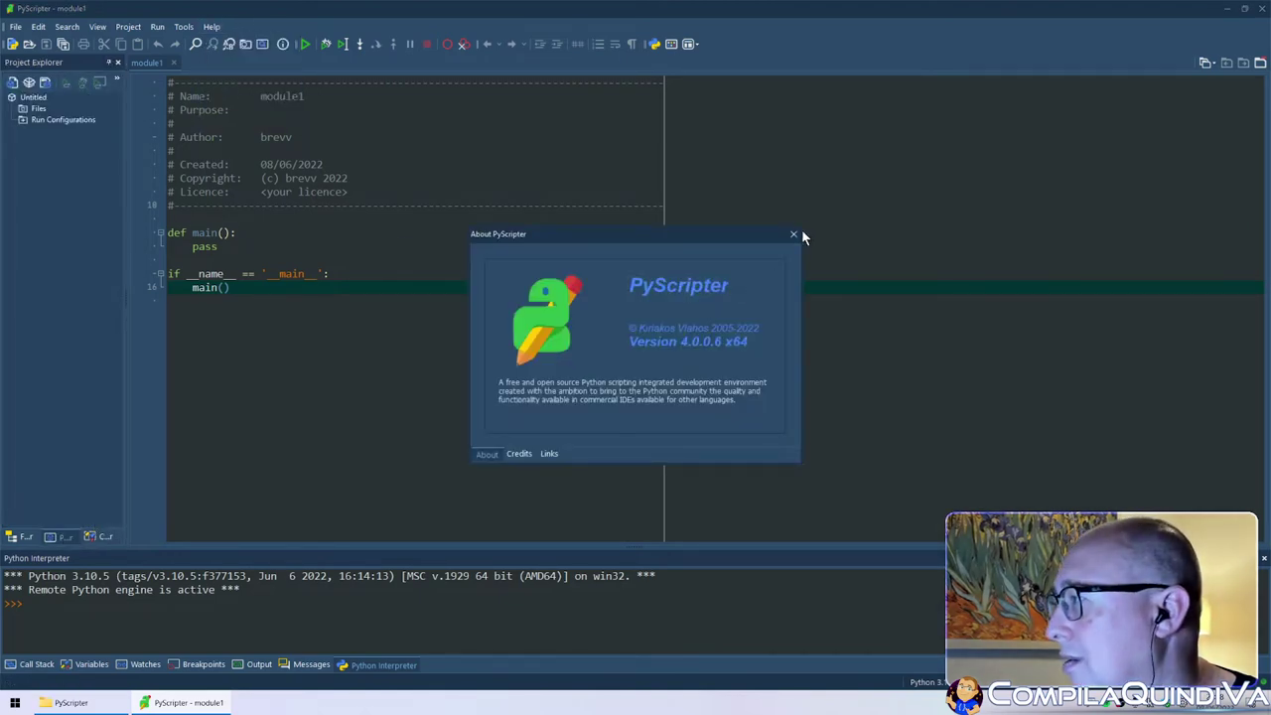
pyautogui.click(792, 235)
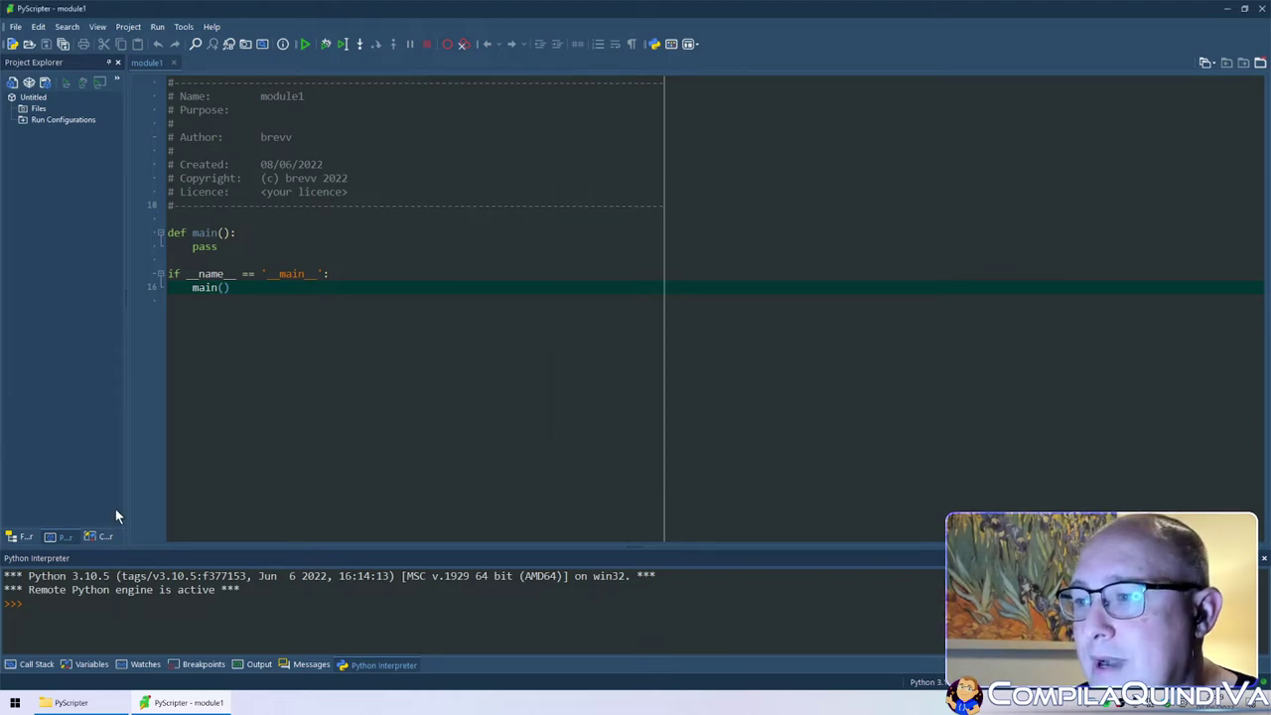
# - Switch to the Code Explorer and widen its pane until all three explorer names are fully readable
pyautogui.click(102, 537)
pyautogui.click(204, 483)
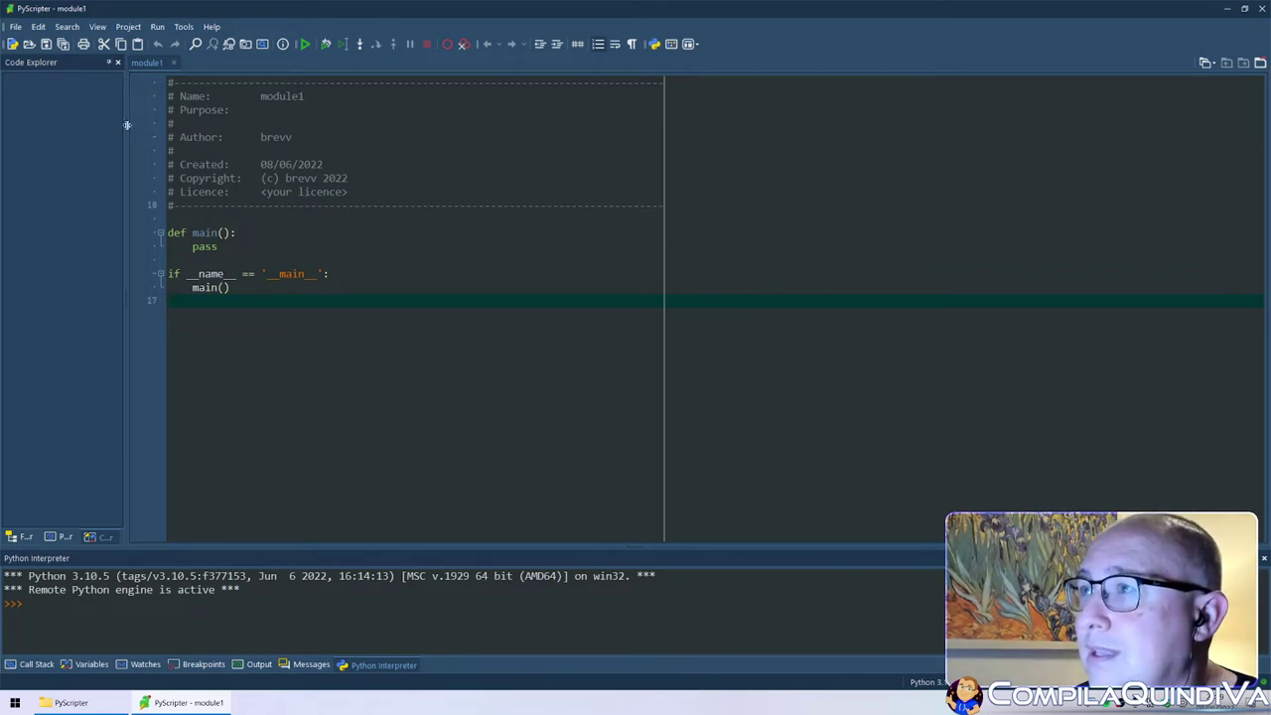
pyautogui.moveTo(152, 130); pyautogui.dragTo(286, 145)
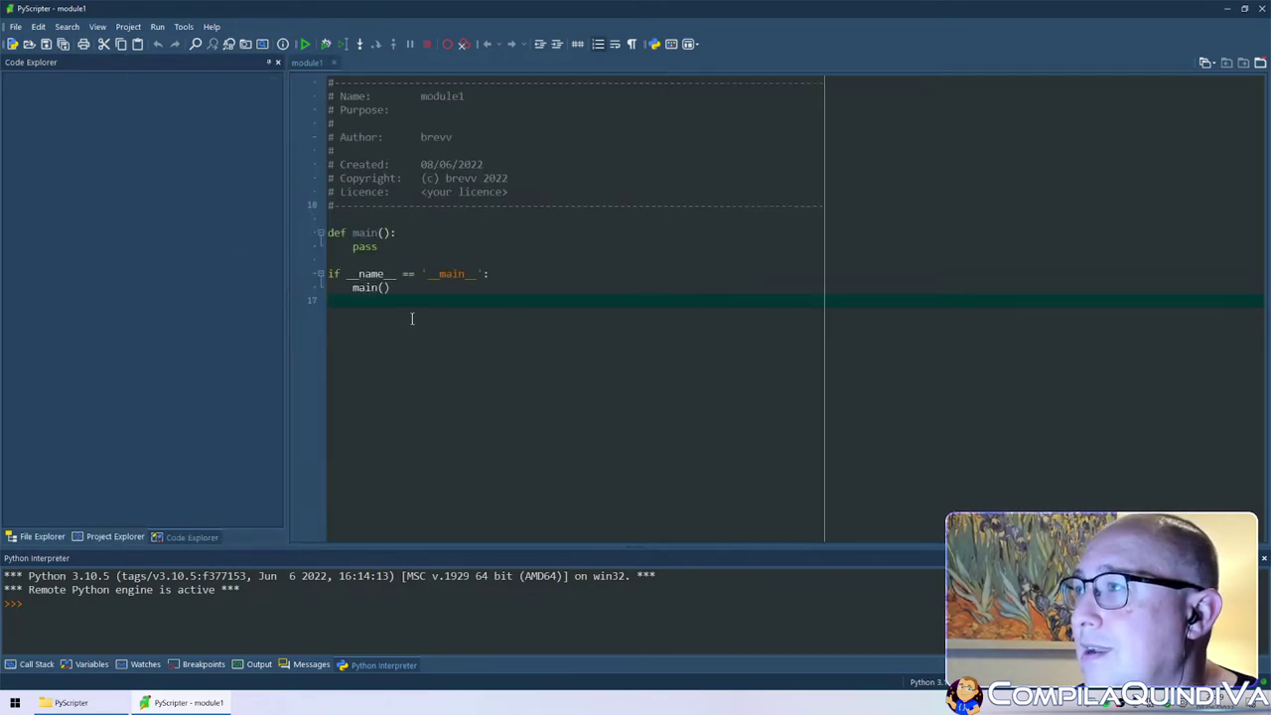
# - Check for PyScripter updates and cancel the upgrade dialog without installing anything
pyautogui.click(210, 28)
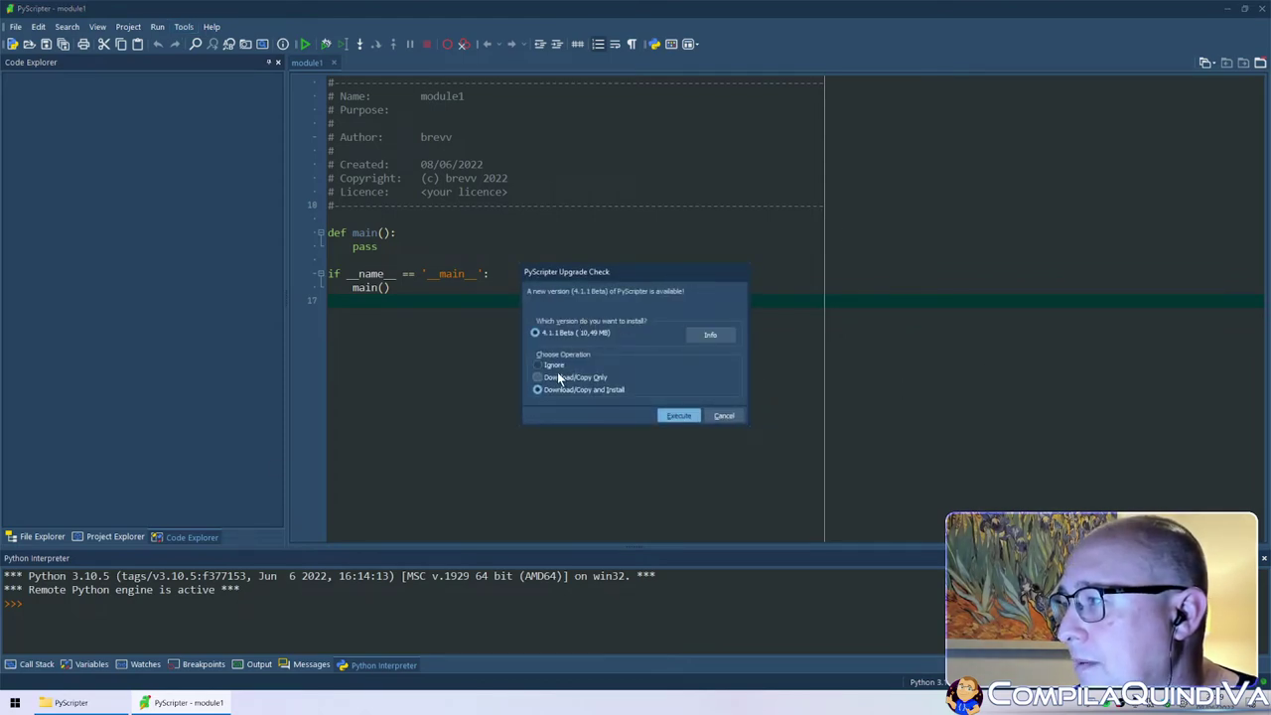
pyautogui.click(724, 416)
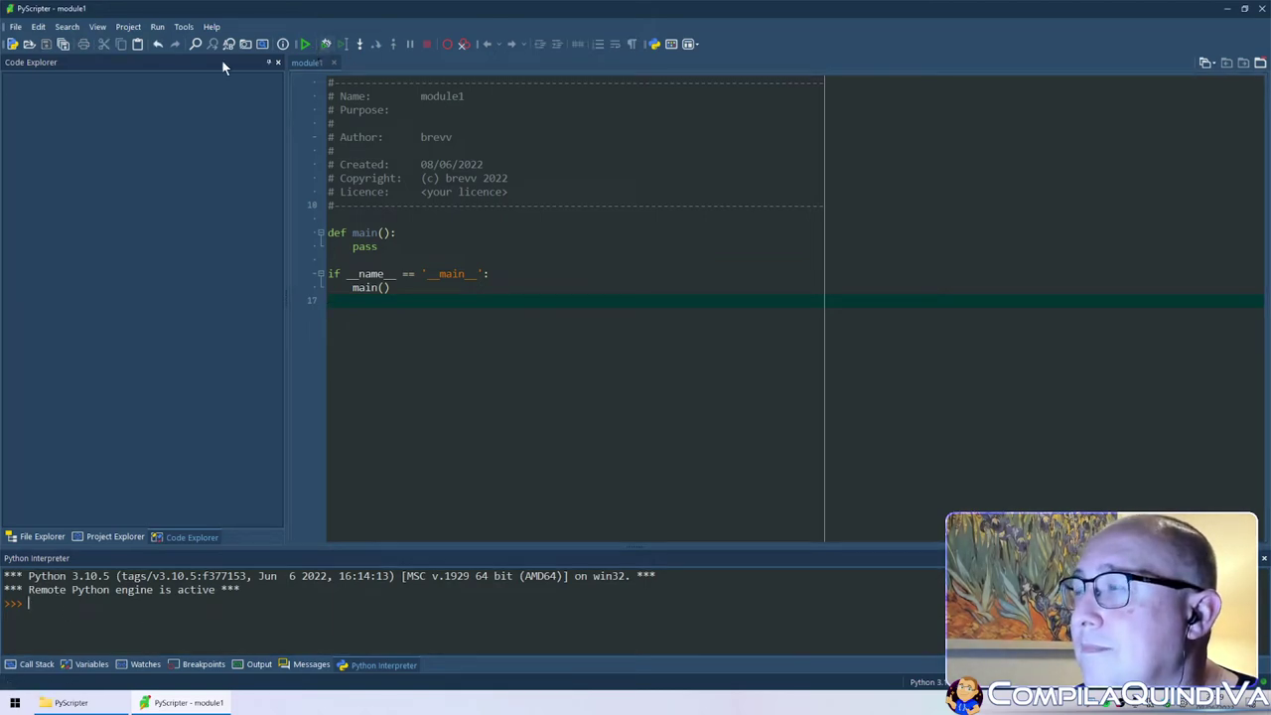
# - Look through the File Explorer and Project Explorer, return to the Code Explorer, and place the cursor on module1's Created line
pyautogui.click(99, 537)
pyautogui.click(30, 537)
pyautogui.click(117, 538)
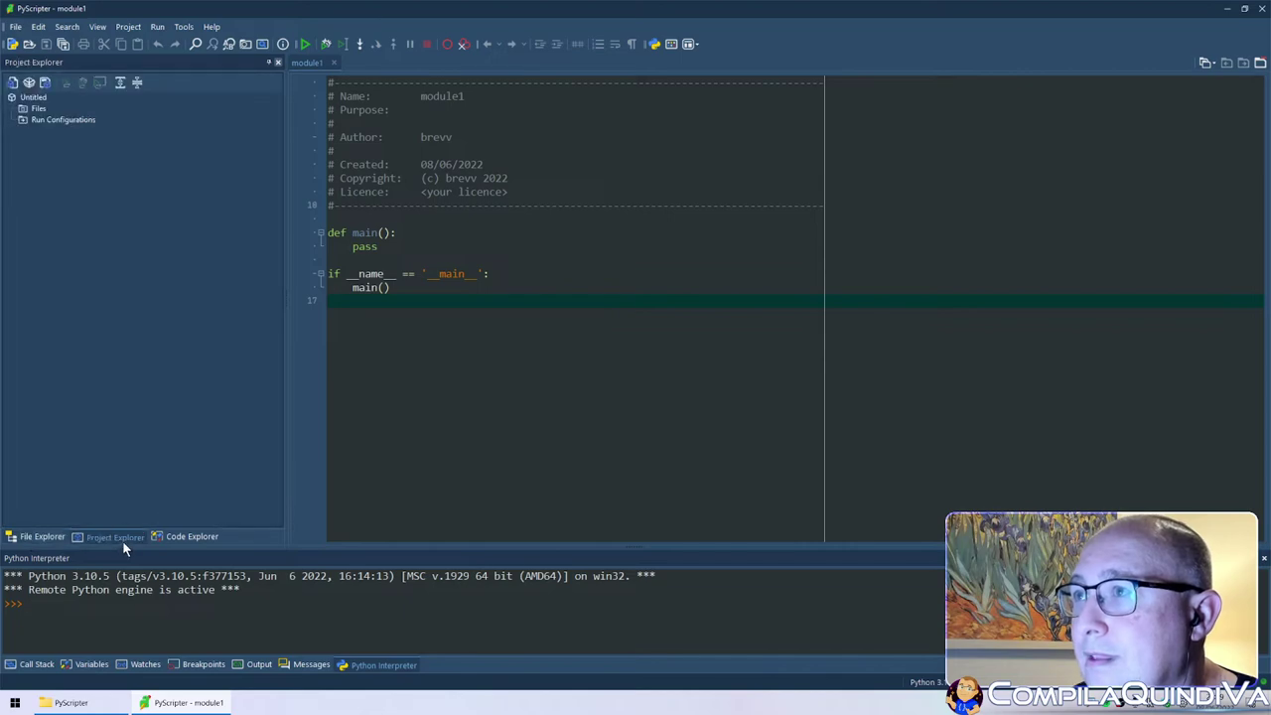
pyautogui.click(176, 538)
pyautogui.click(438, 169)
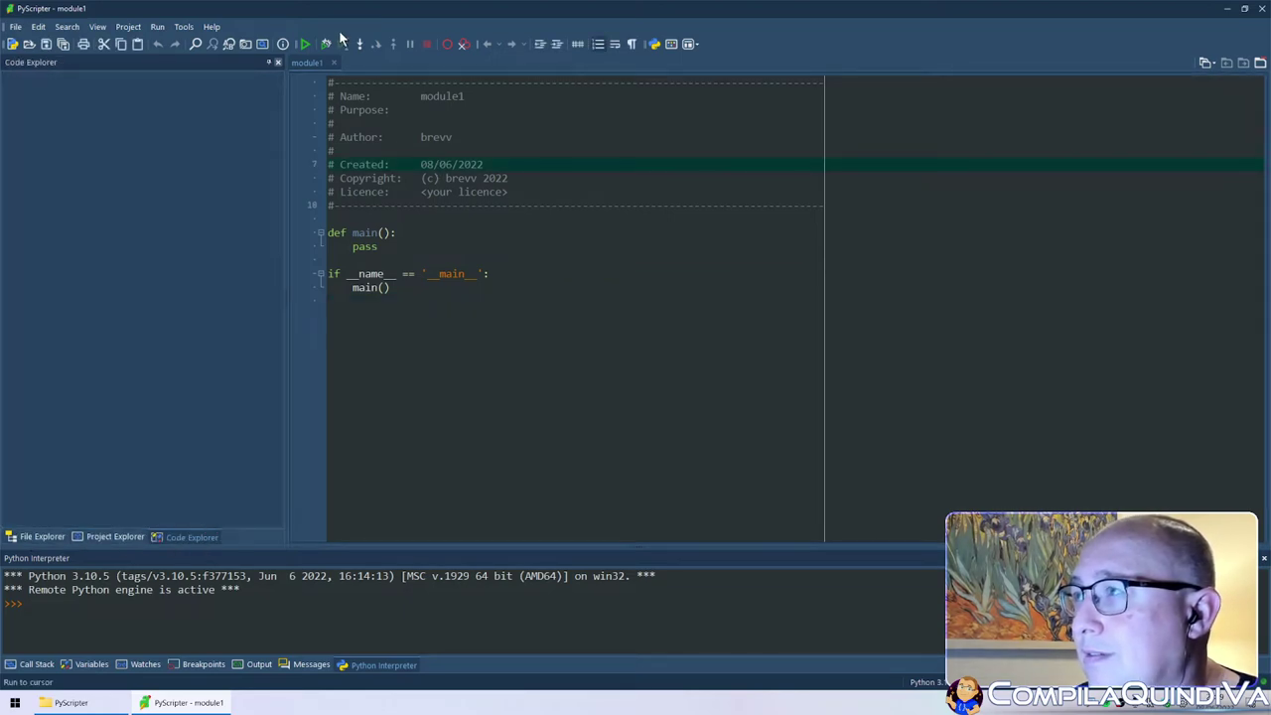
# - Review the Code Explorer's sorting and follow-editor options without changing them, and return to the module1 code
pyautogui.rightClick(87, 190)
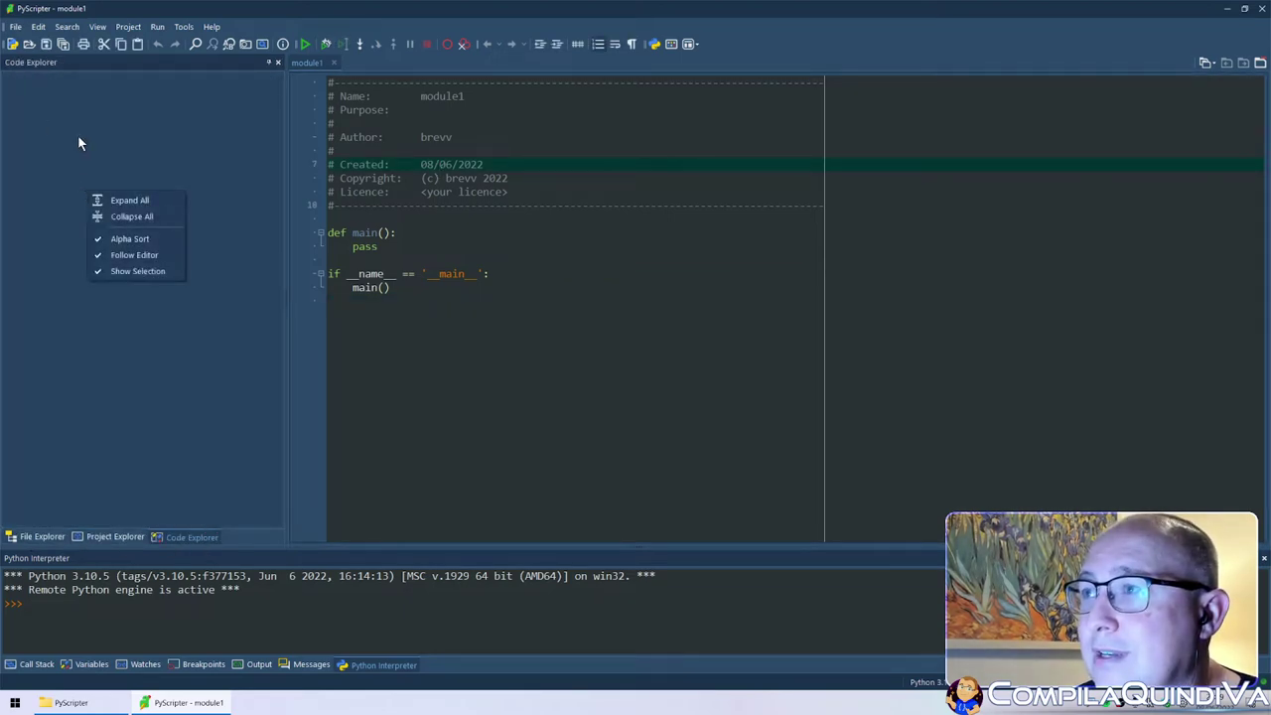
pyautogui.click(199, 124)
pyautogui.click(425, 192)
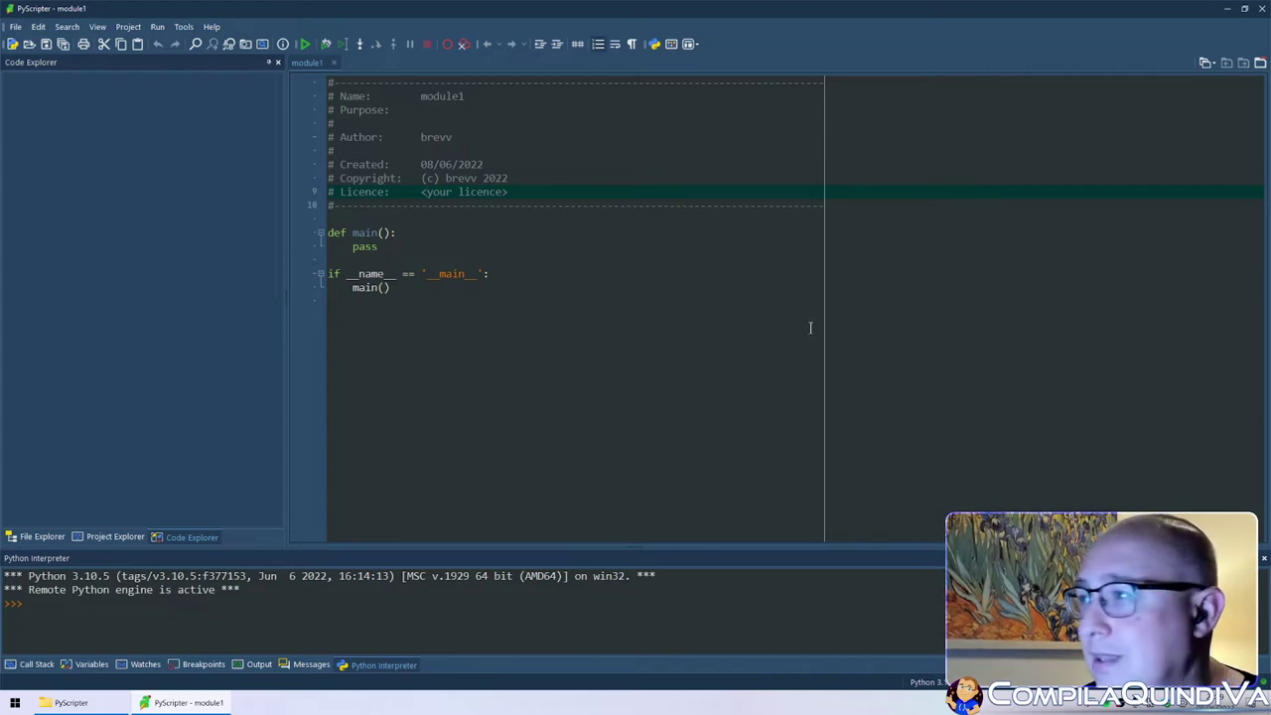
pyautogui.click(304, 328)
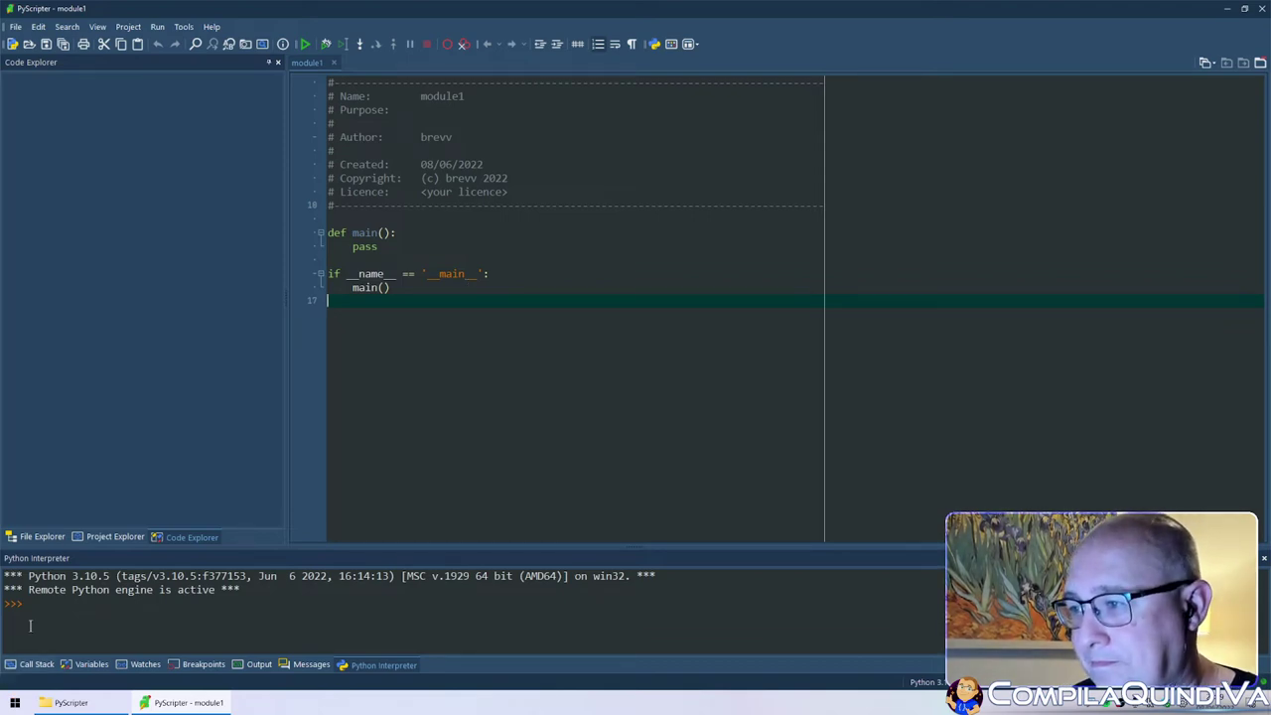
# - Reinitialize the remote Python engine
pyautogui.click(12, 26)
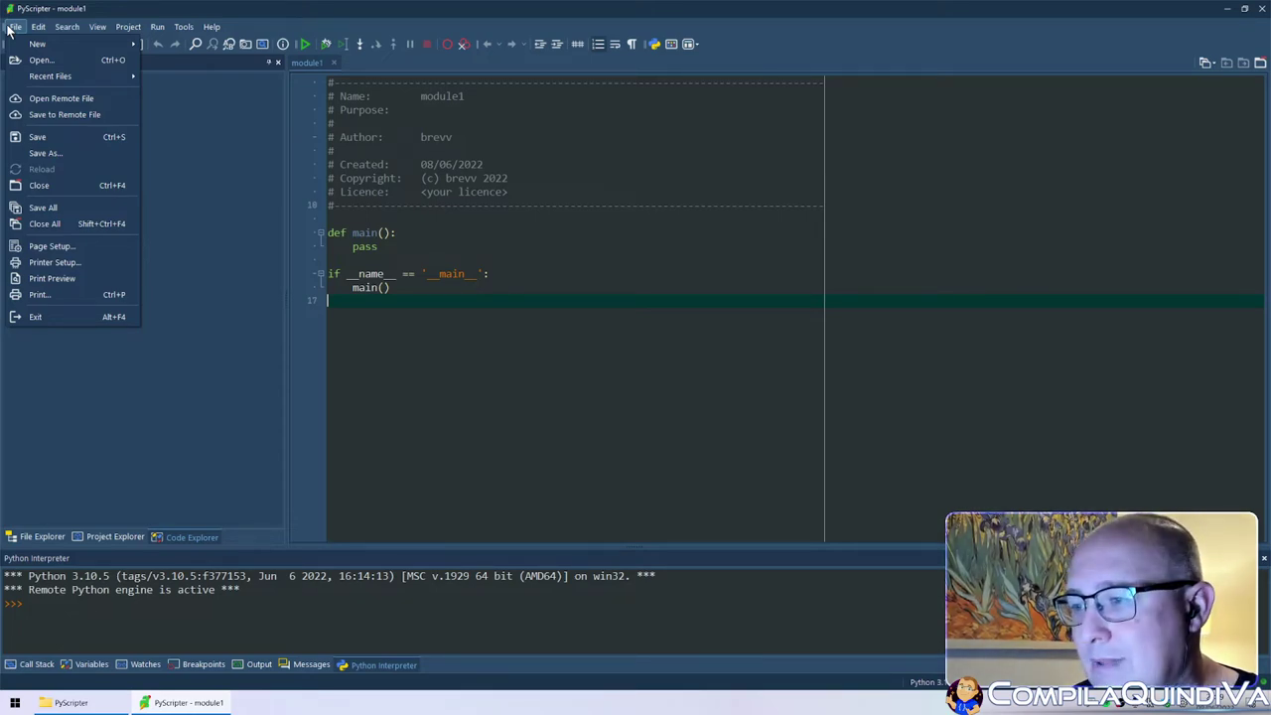
pyautogui.click(213, 612)
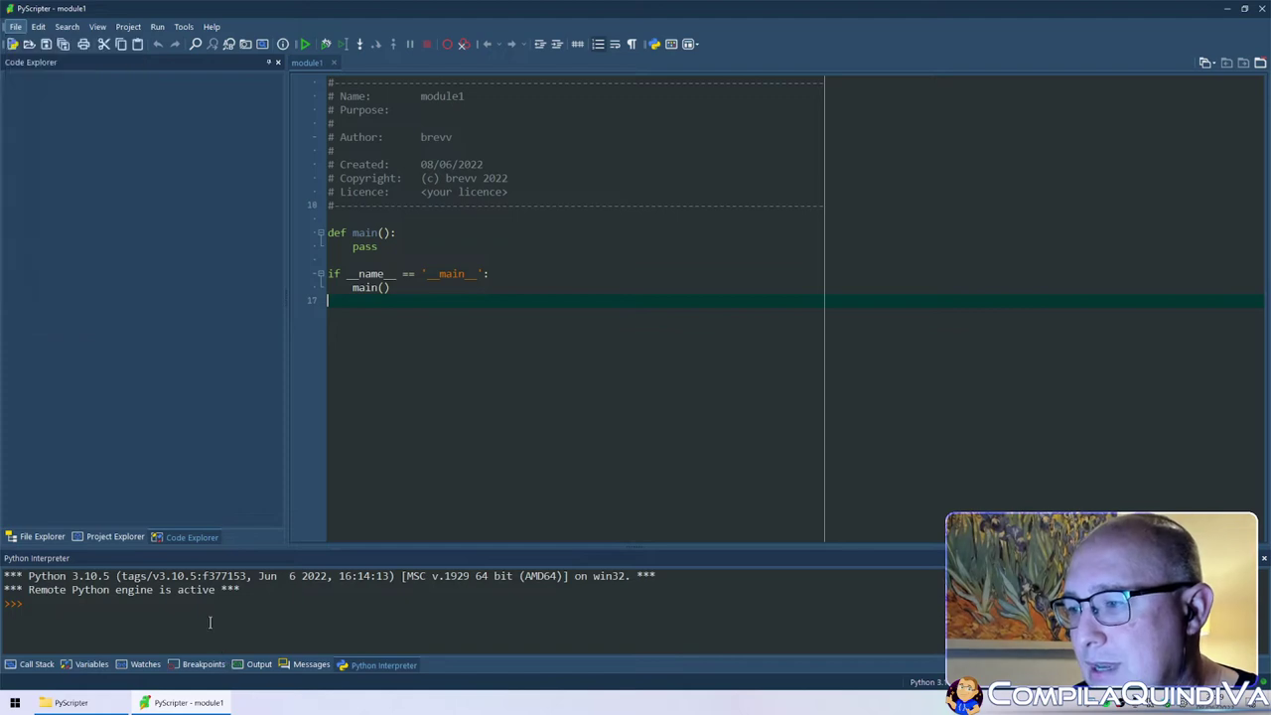
pyautogui.click(159, 28)
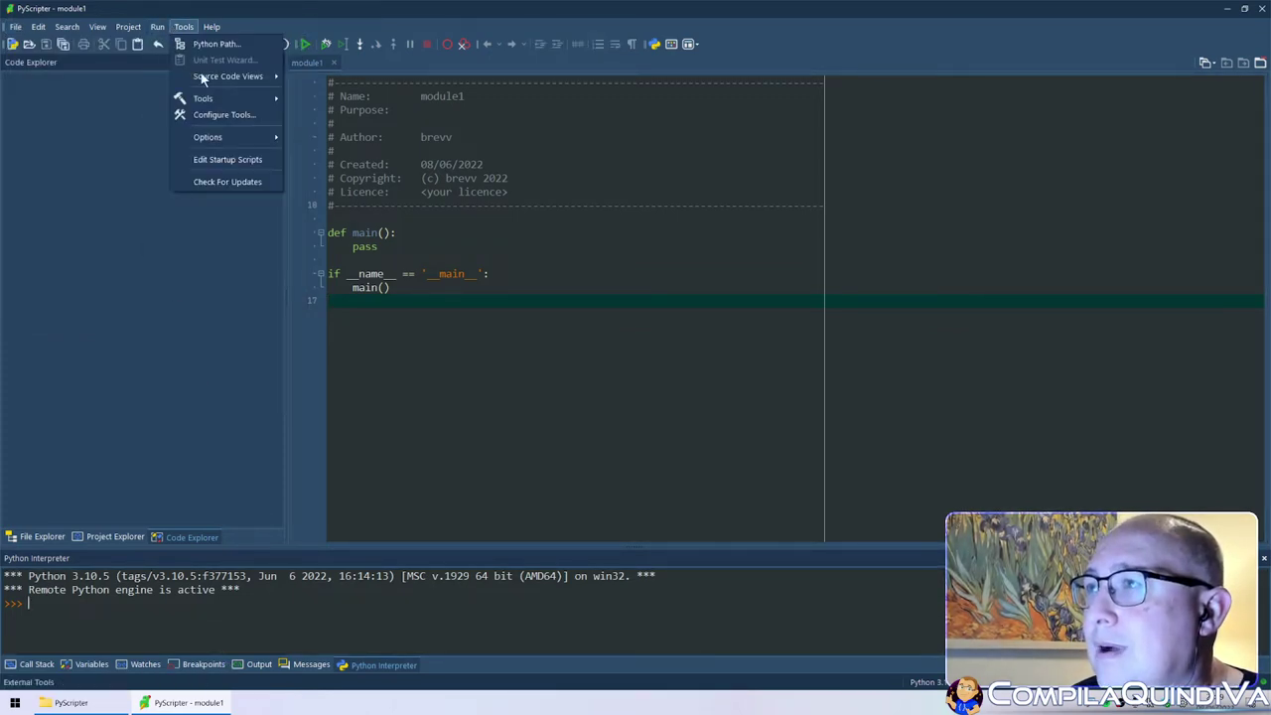
pyautogui.moveTo(157, 27)
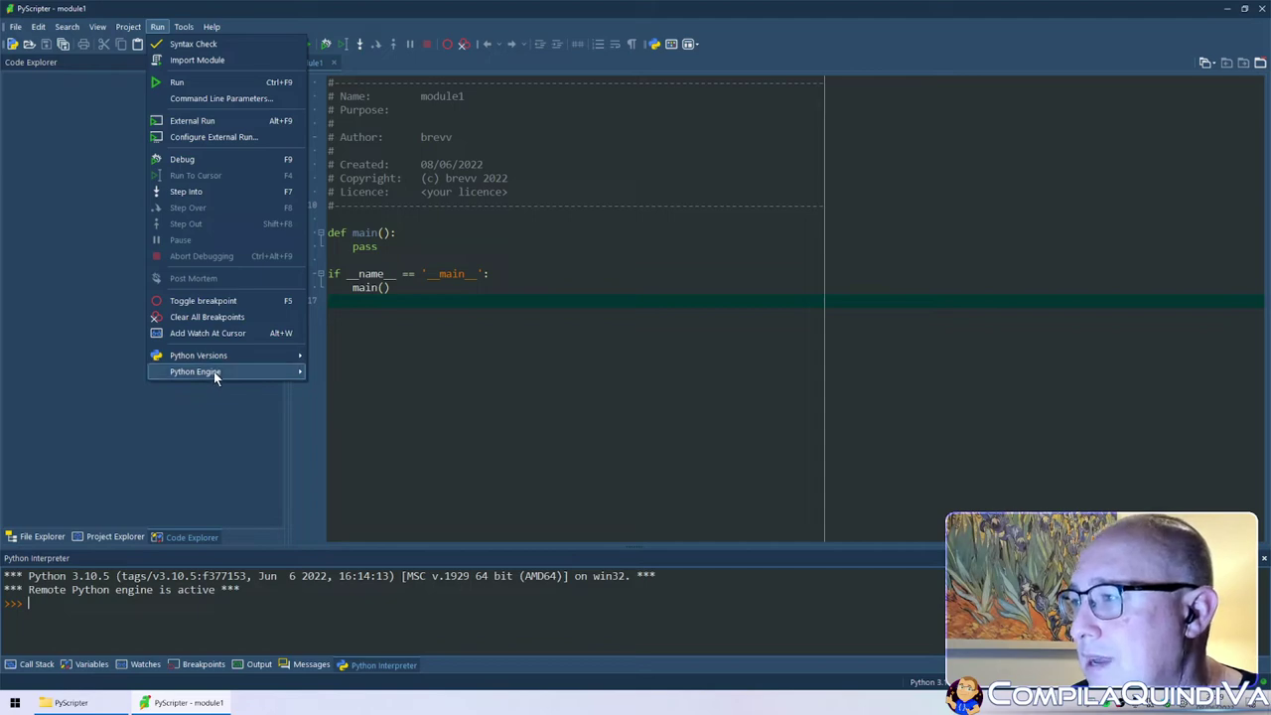
pyautogui.moveTo(214, 368)
pyautogui.click(383, 443)
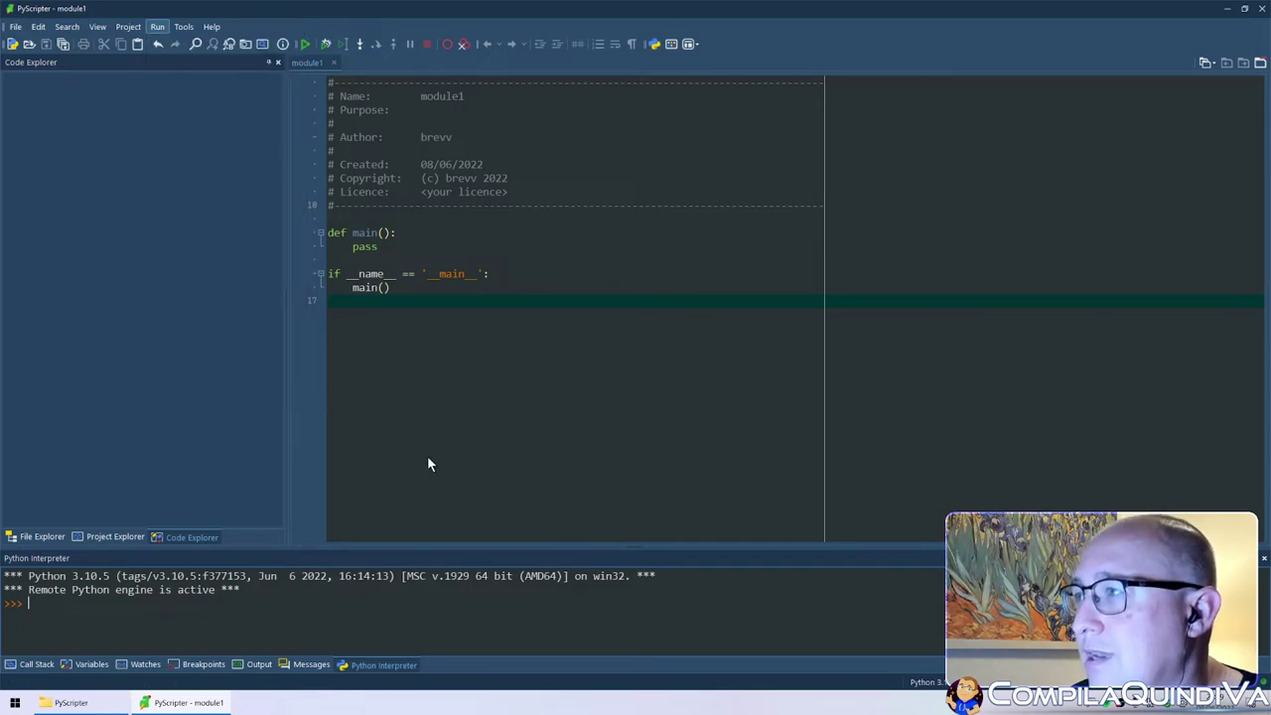
# - Dismiss the Code Explorer's options unchanged, close the Code Explorer, and reopen it from the IDE windows
pyautogui.click(461, 391)
pyautogui.rightClick(142, 154)
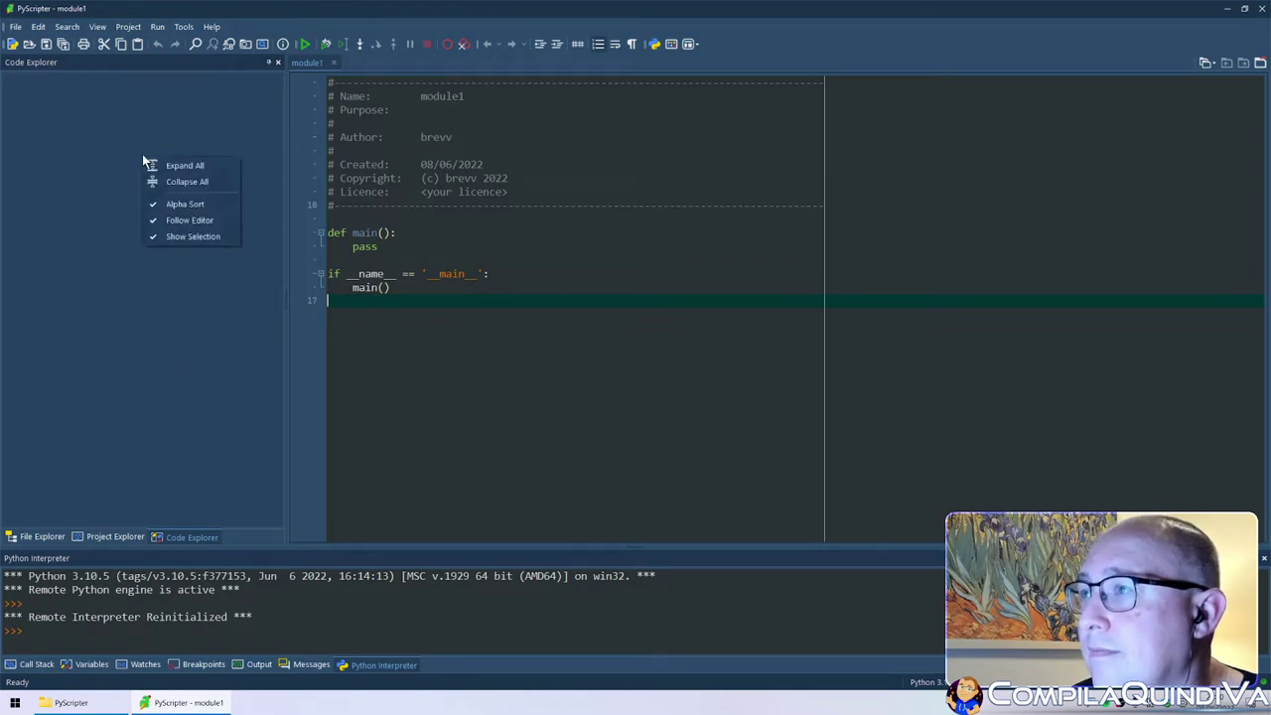
pyautogui.click(115, 127)
pyautogui.click(278, 62)
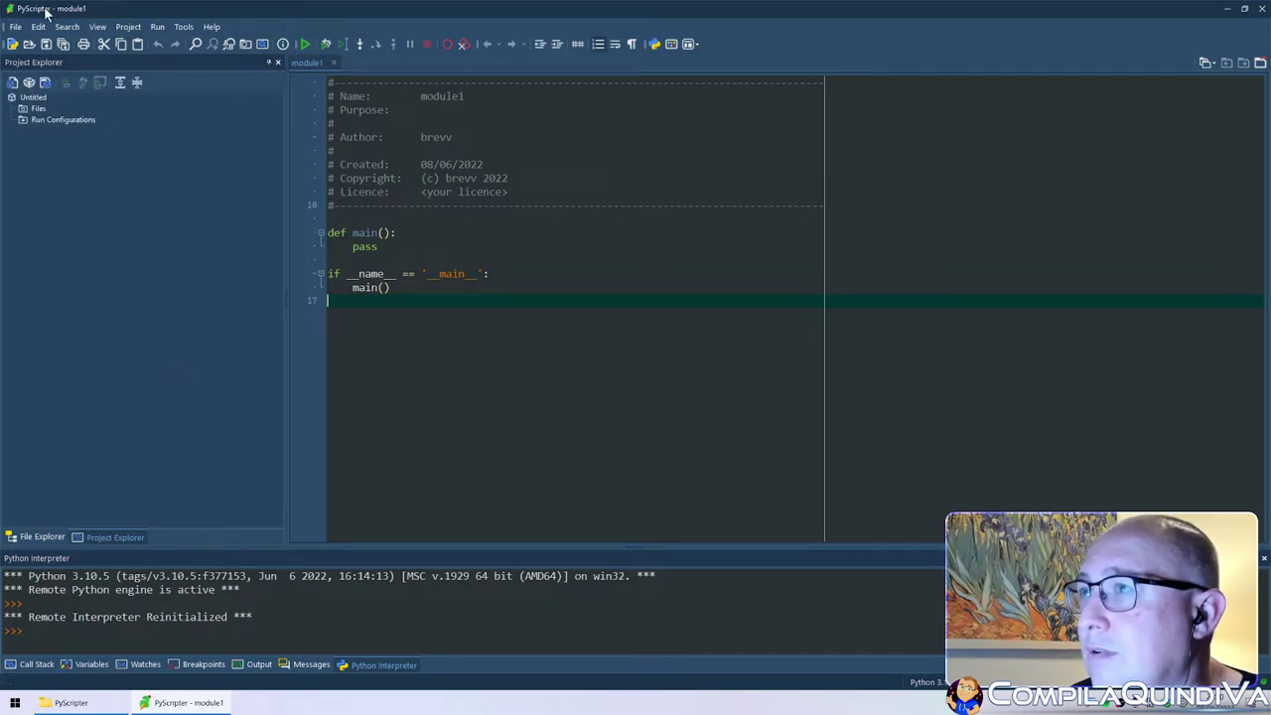
pyautogui.click(98, 27)
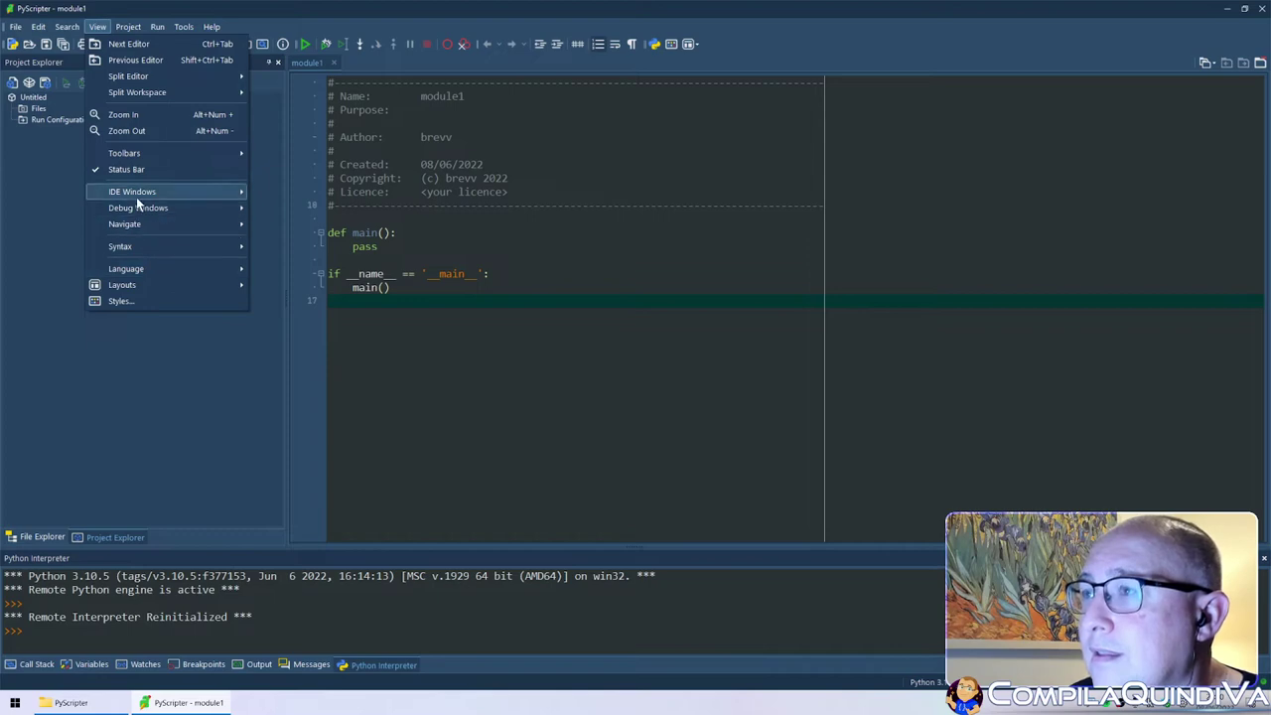
pyautogui.moveTo(134, 192)
pyautogui.click(294, 239)
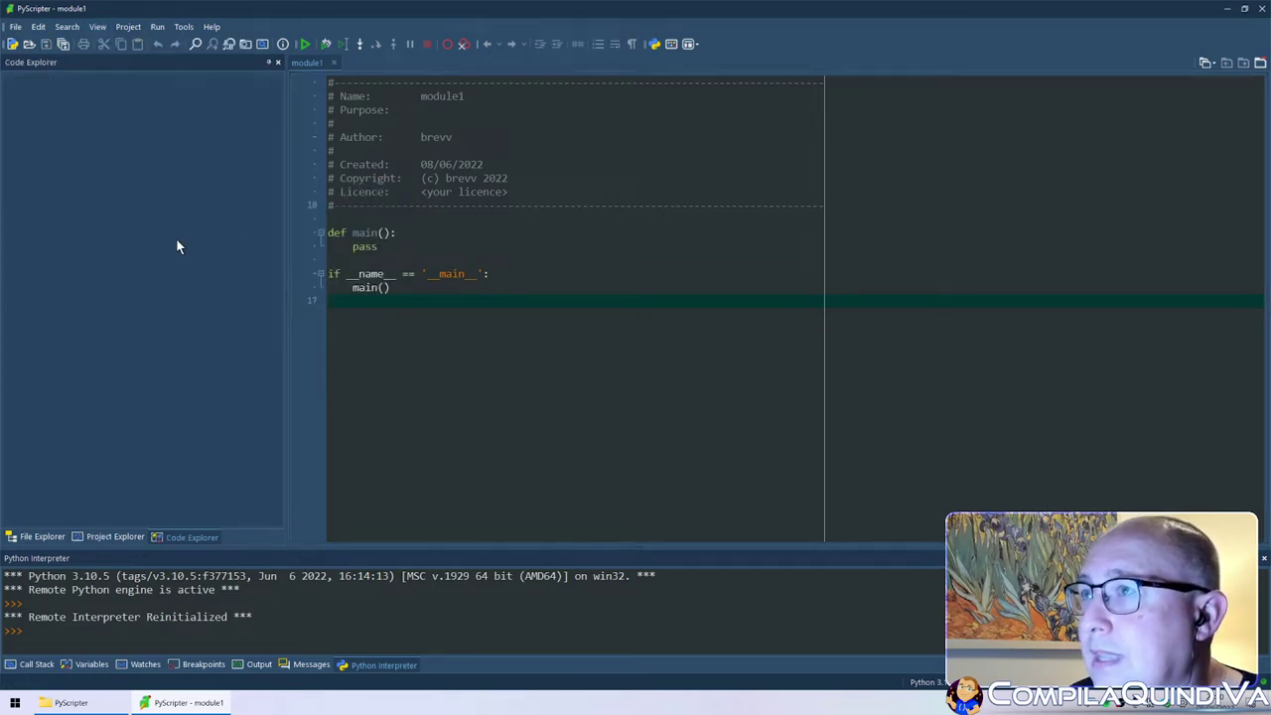
pyautogui.click(408, 361)
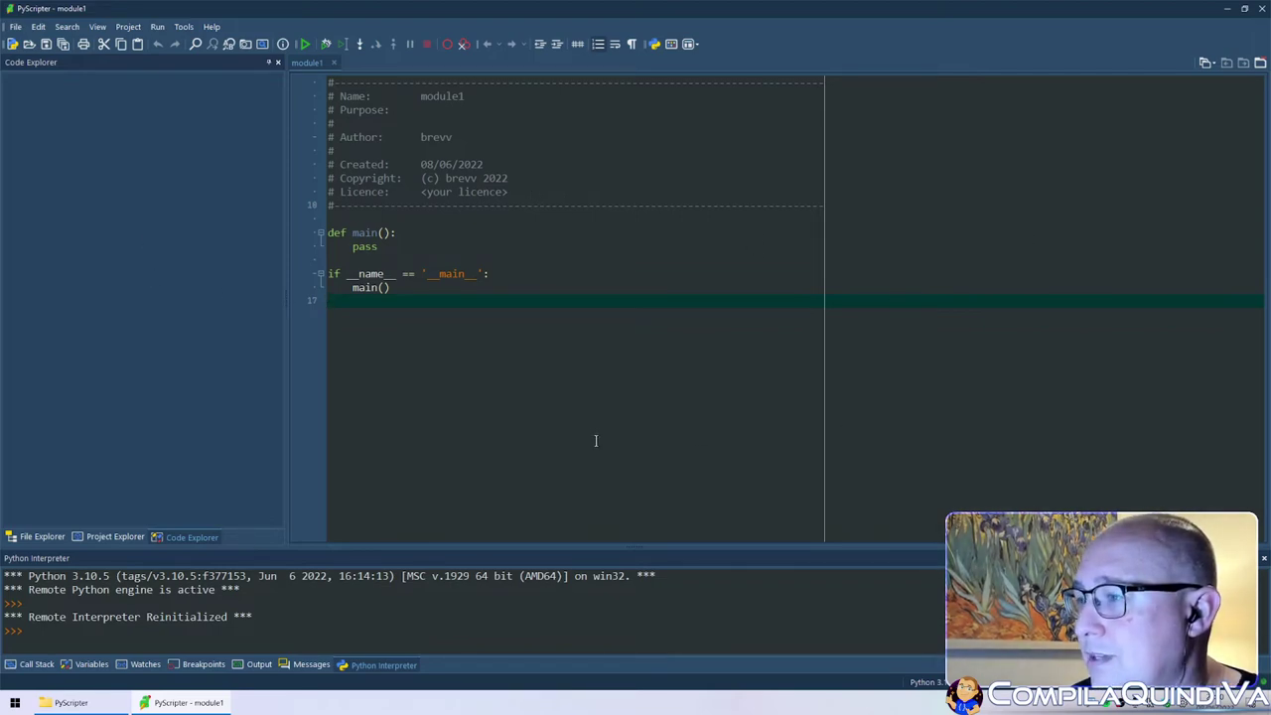
# - Review the available file, editing and source code commands without running any of them
pyautogui.click(15, 28)
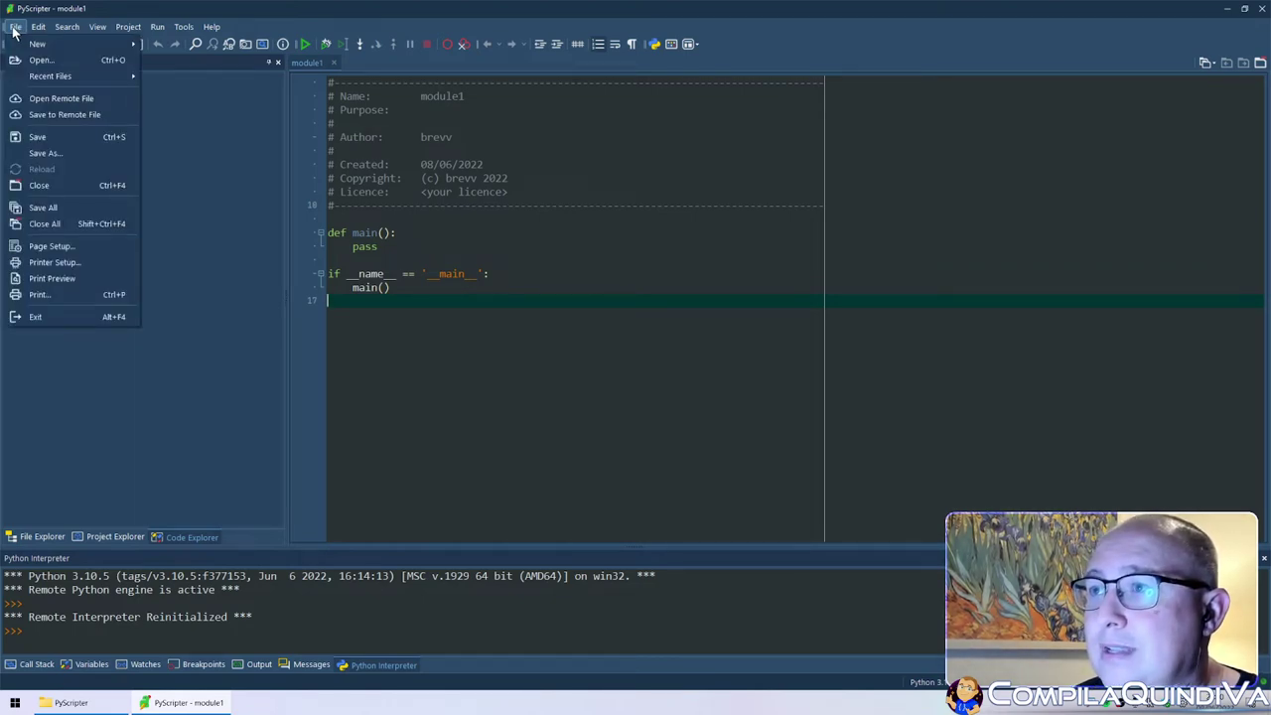
pyautogui.click(434, 338)
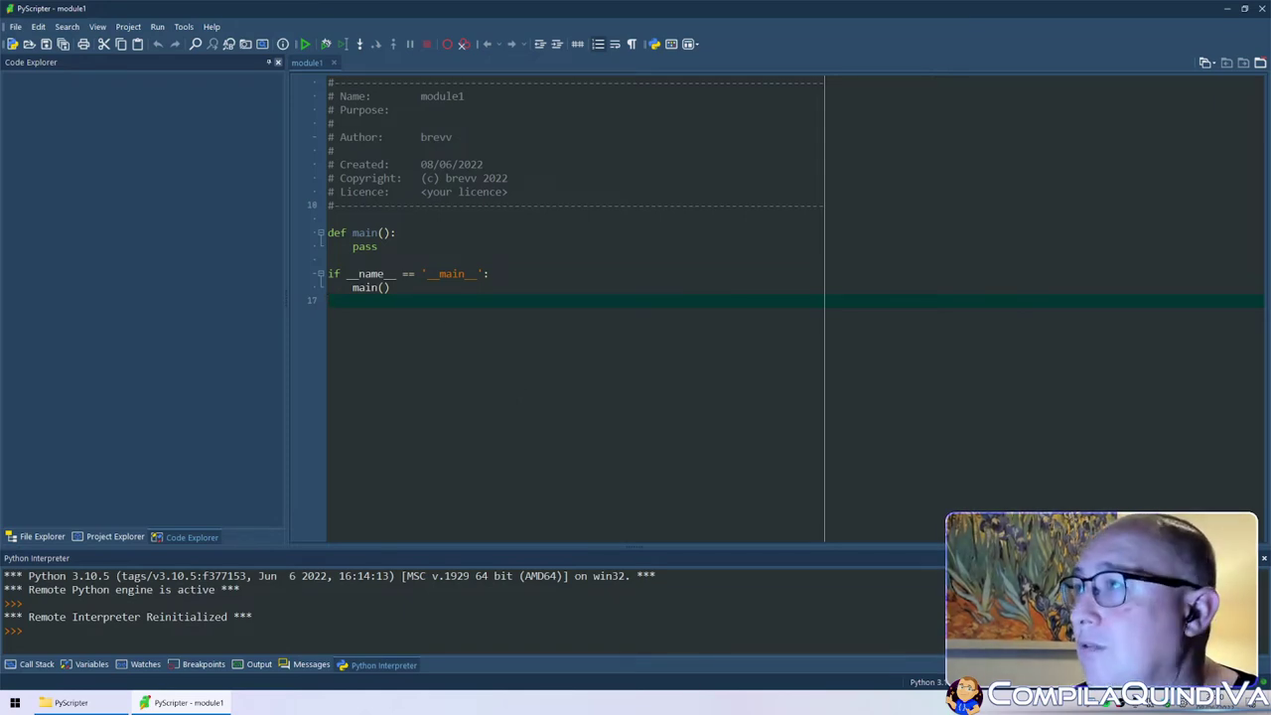
pyautogui.click(15, 27)
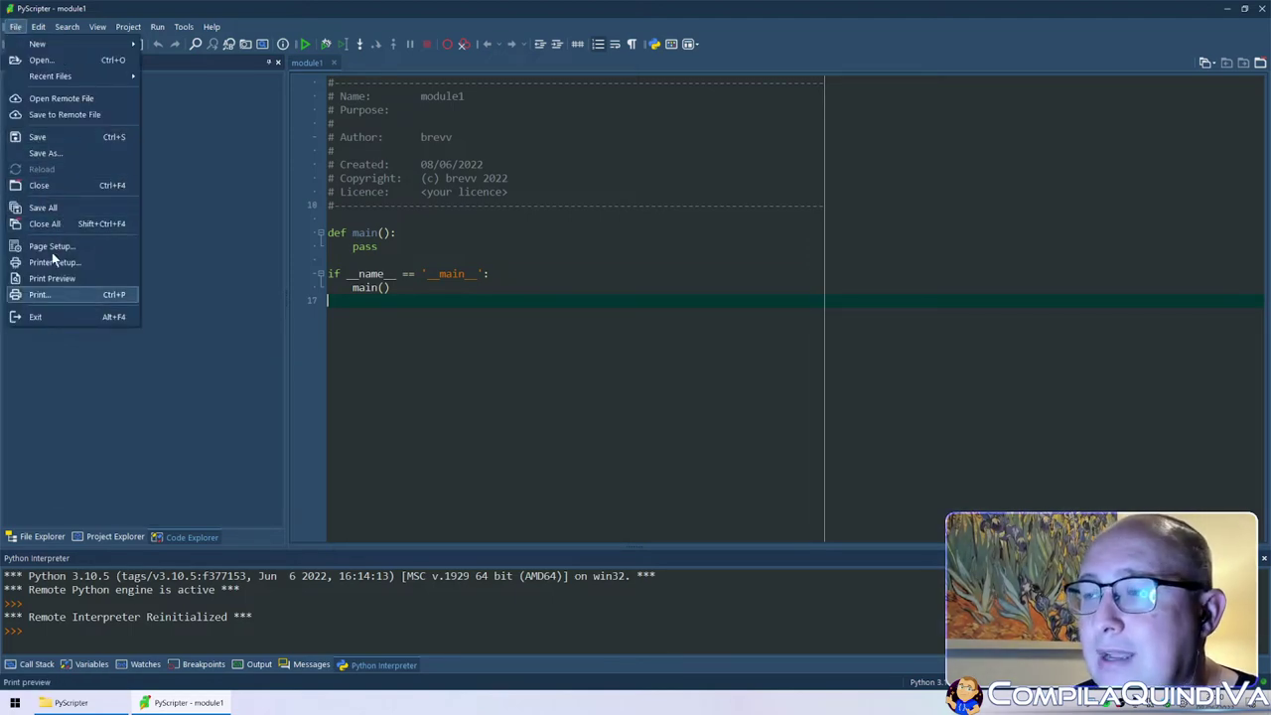
pyautogui.moveTo(39, 31)
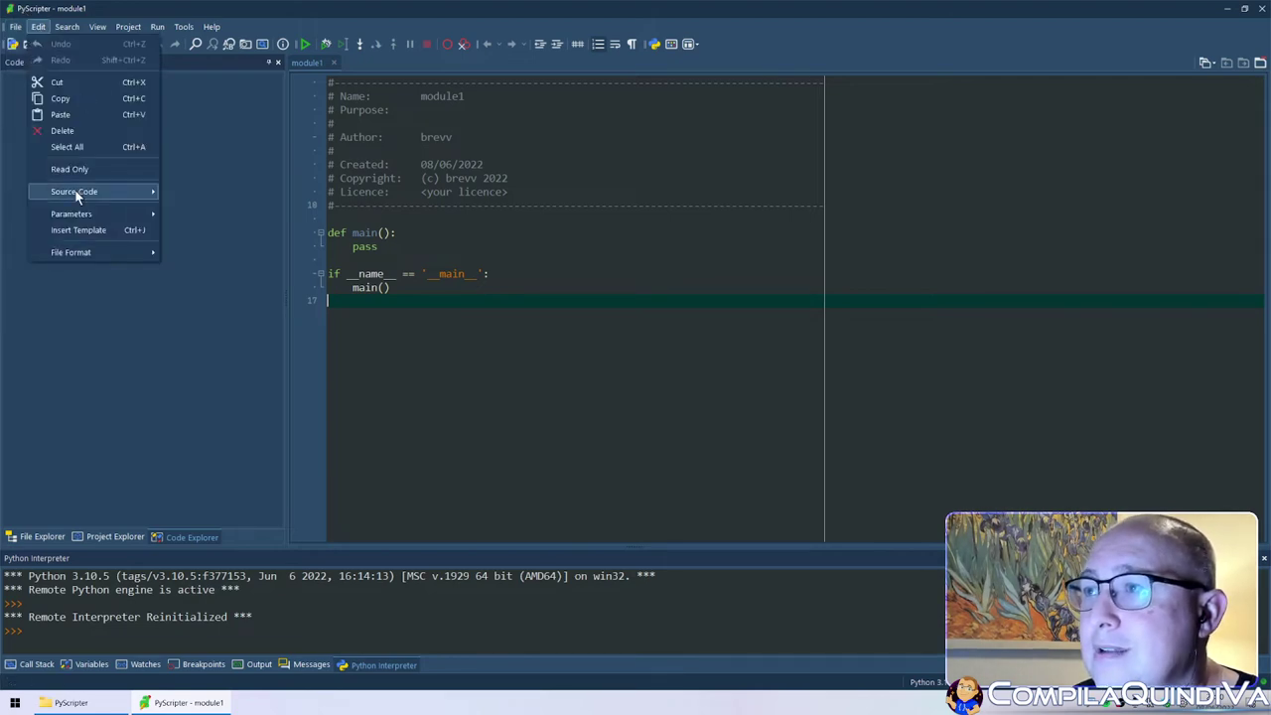
pyautogui.moveTo(72, 200)
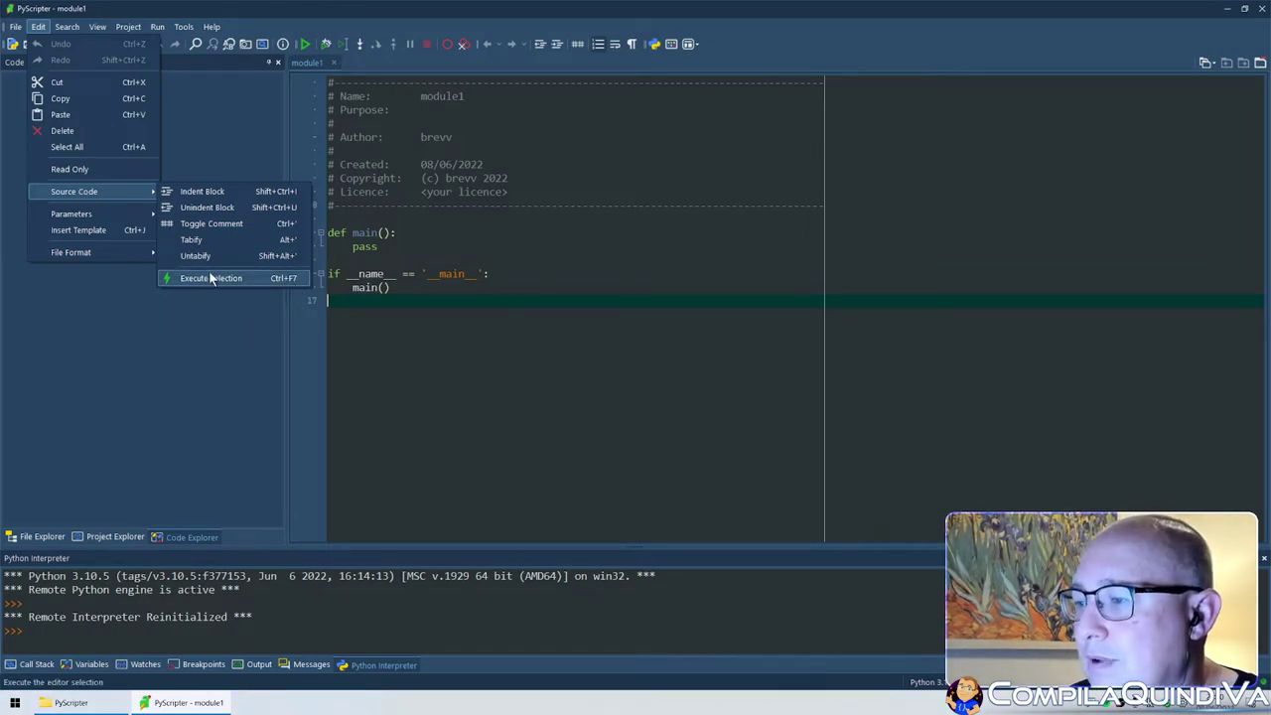
pyautogui.click(610, 435)
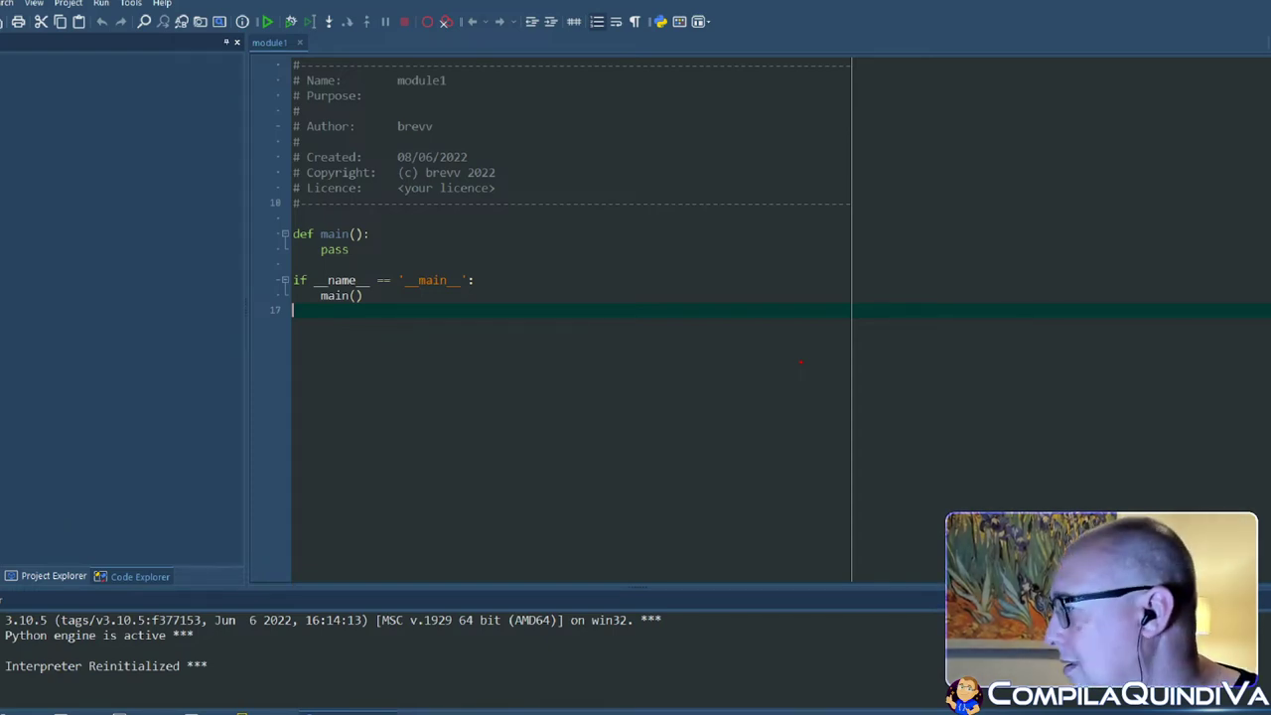
pyautogui.press('super')
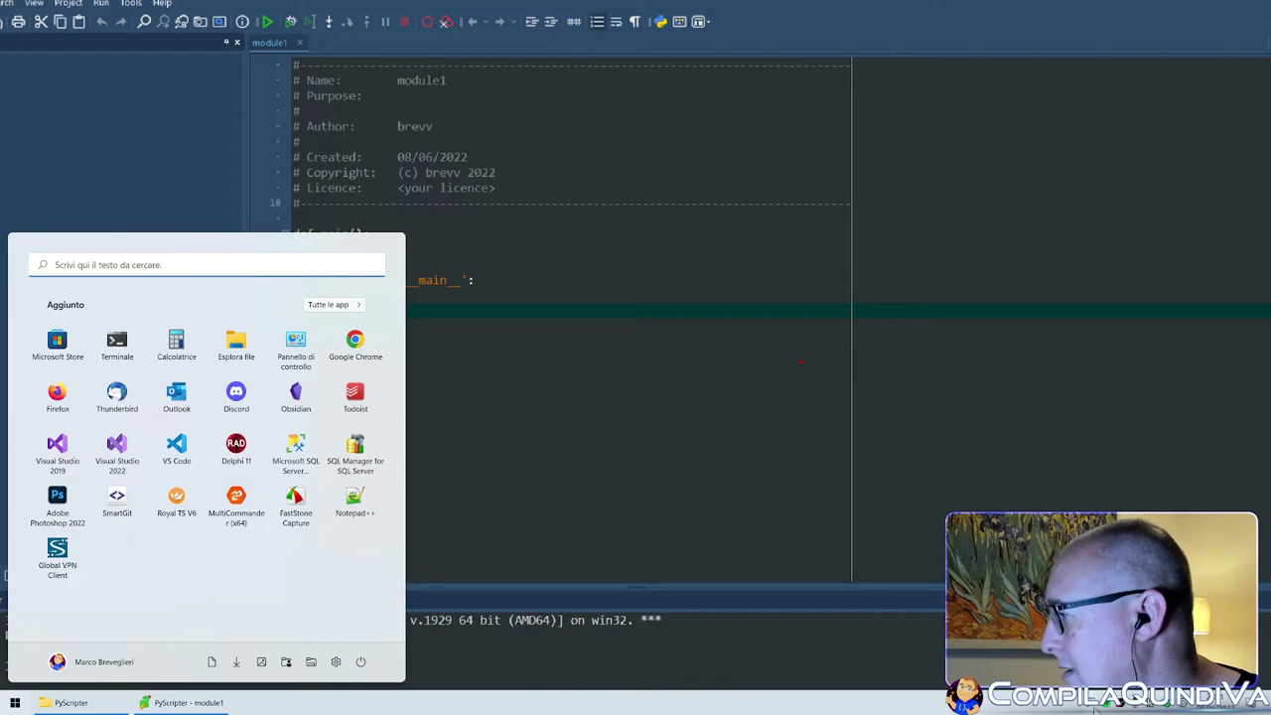
pyautogui.press('Escape')
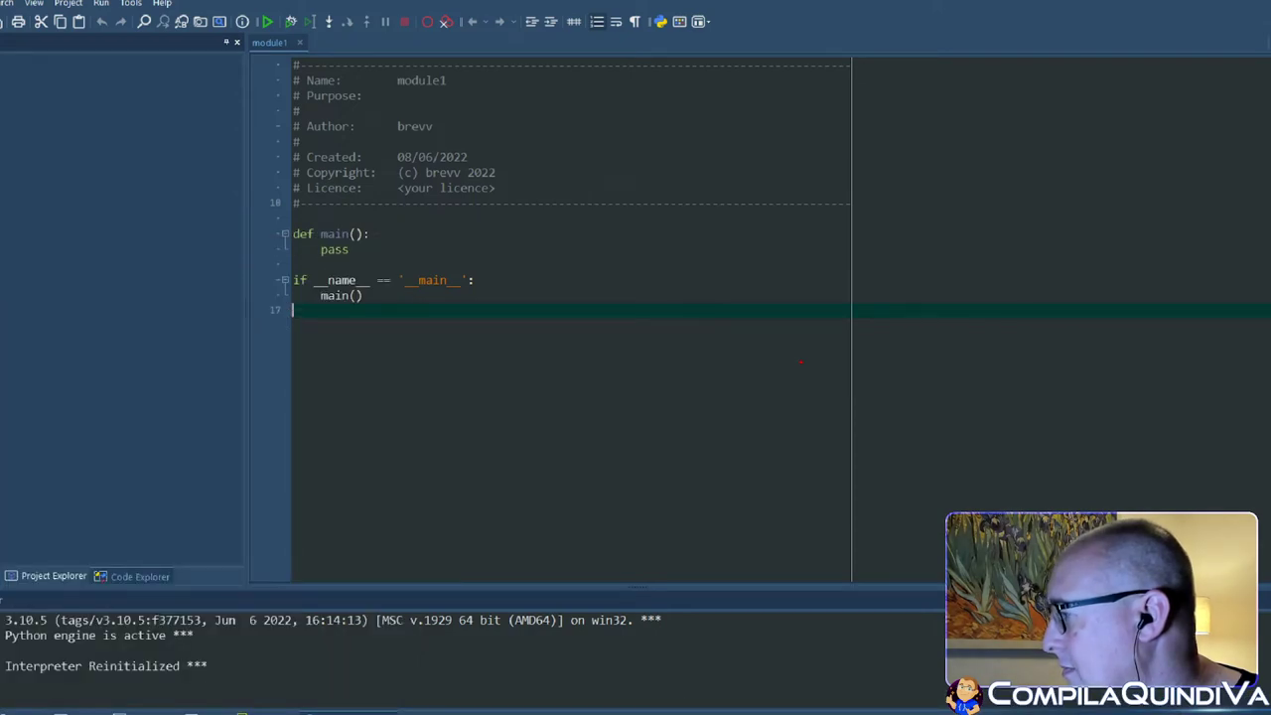
pyautogui.press('super')
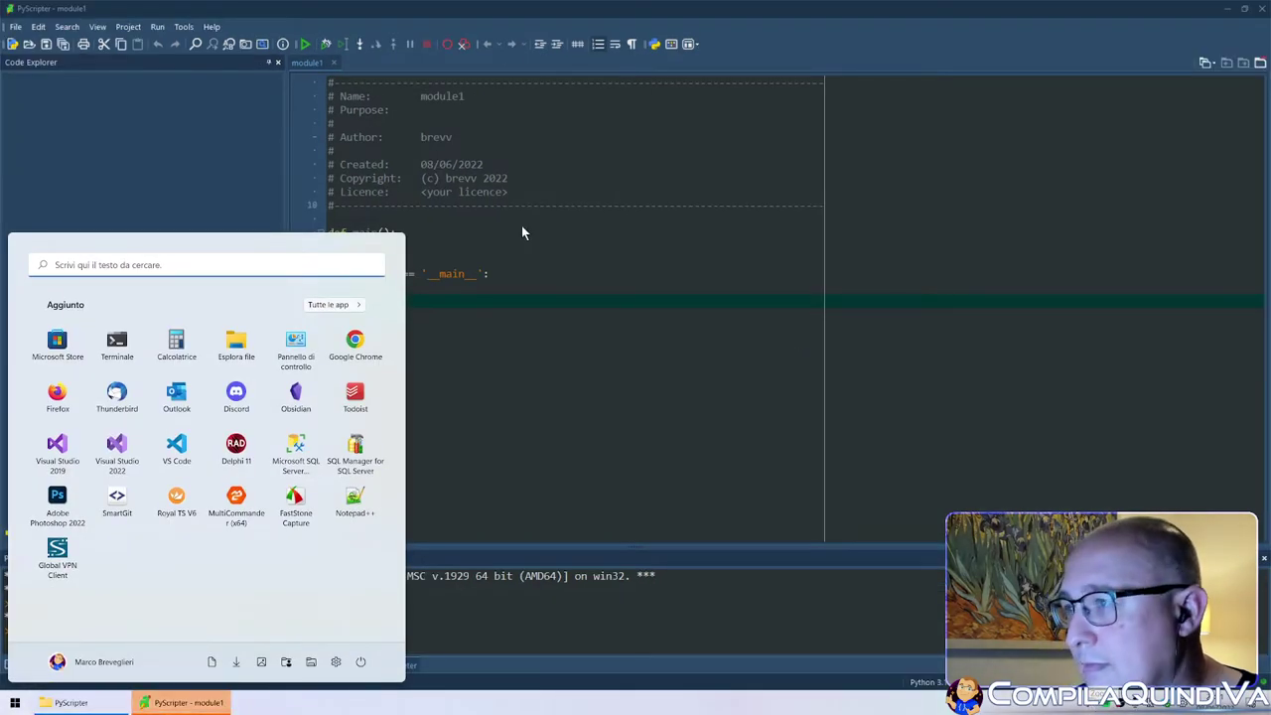
pyautogui.click(494, 204)
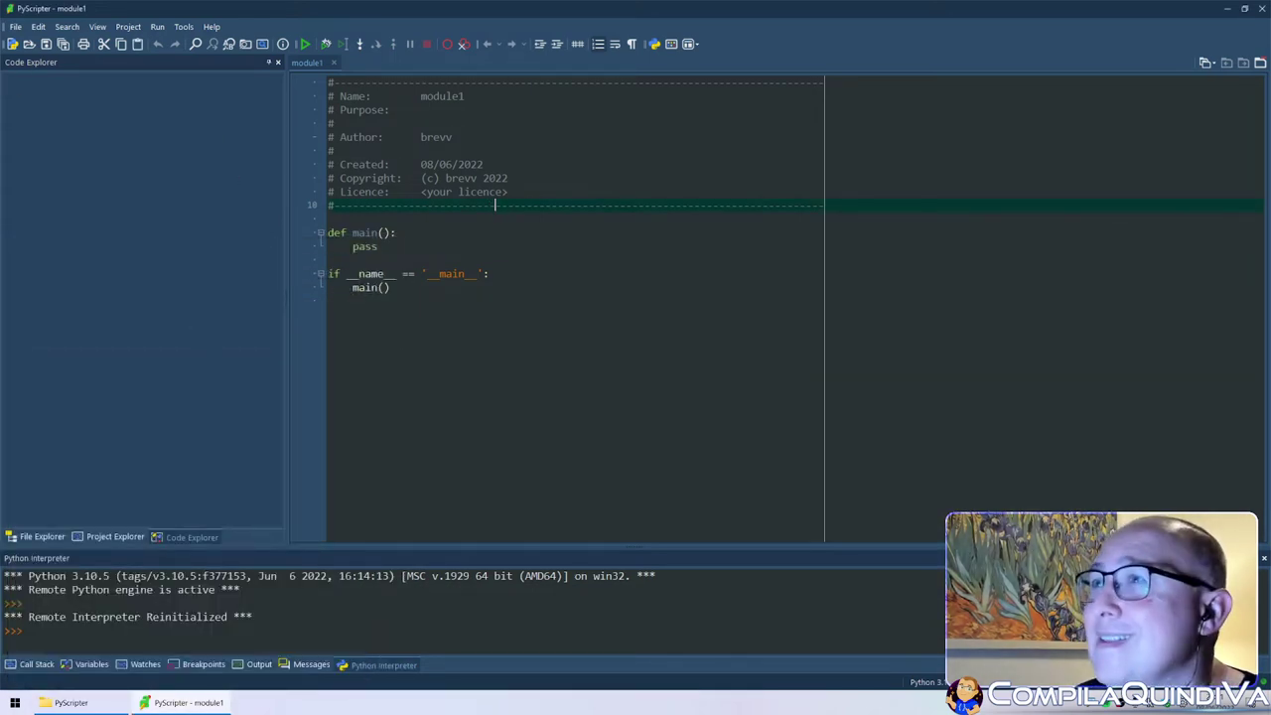
# - Look over the source code and parameter commands, and try to insert a code template below module1's Licence line
pyautogui.click(38, 27)
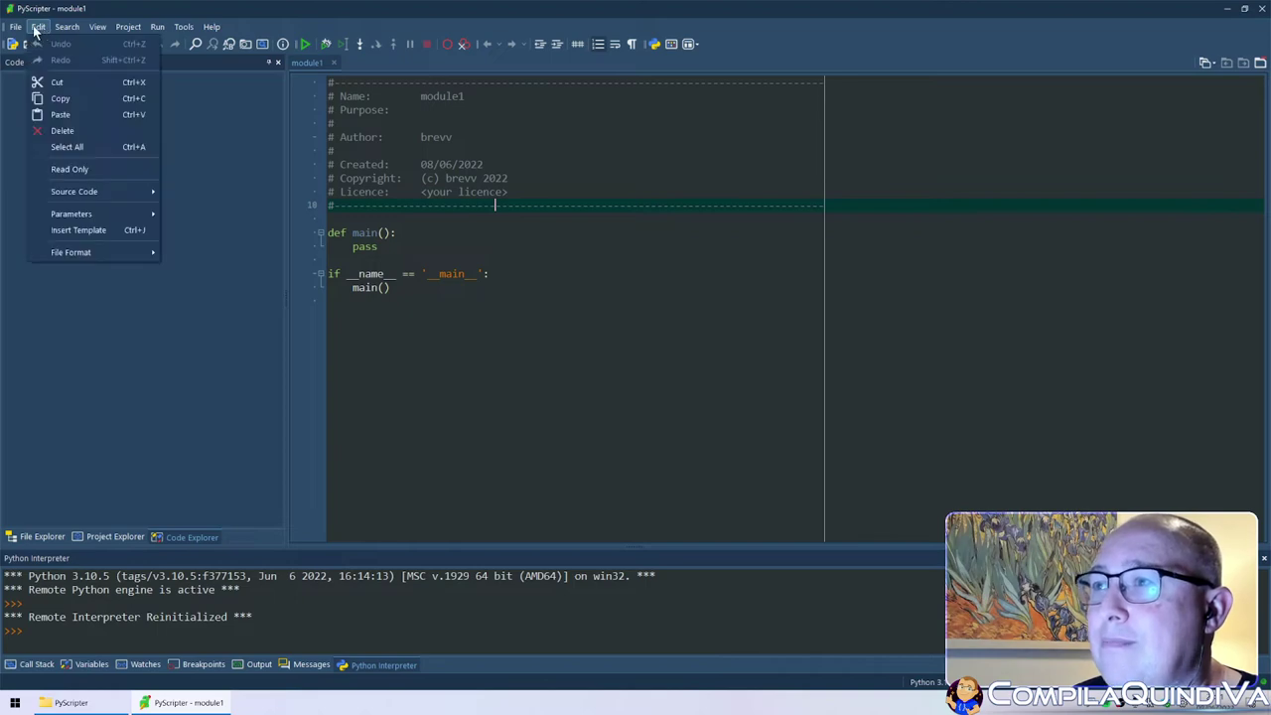
pyautogui.moveTo(119, 201)
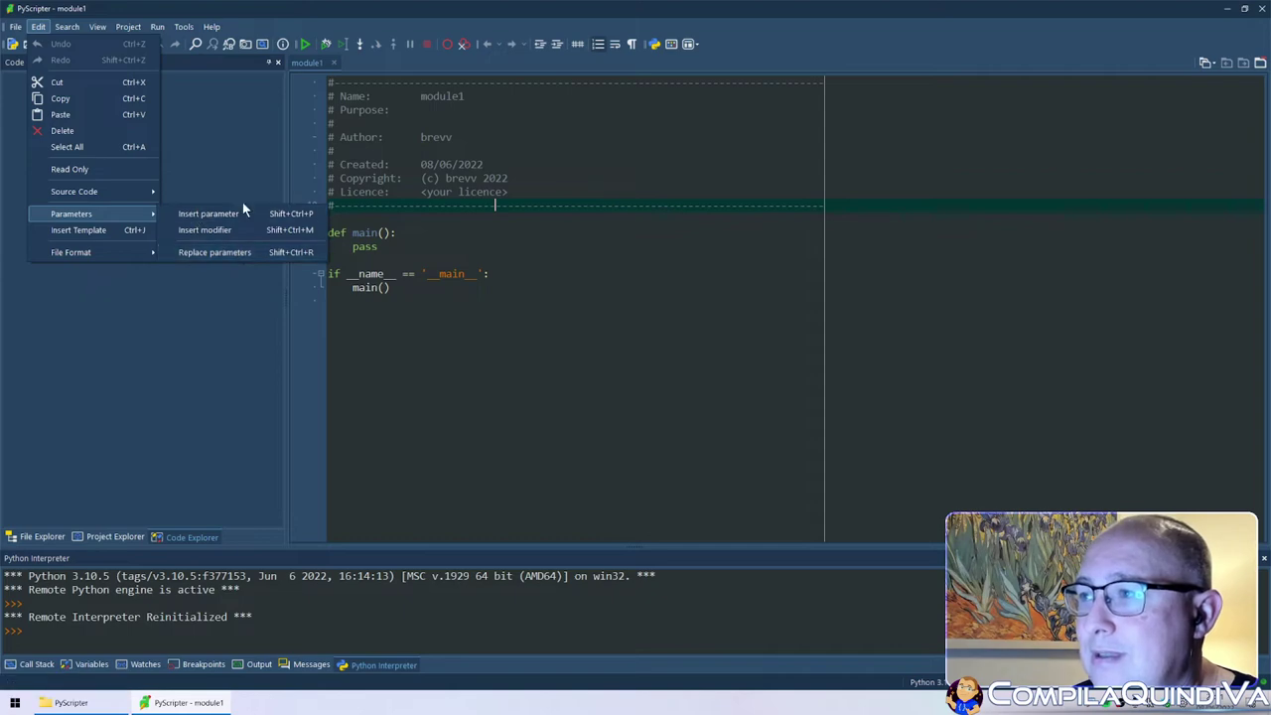
pyautogui.click(82, 230)
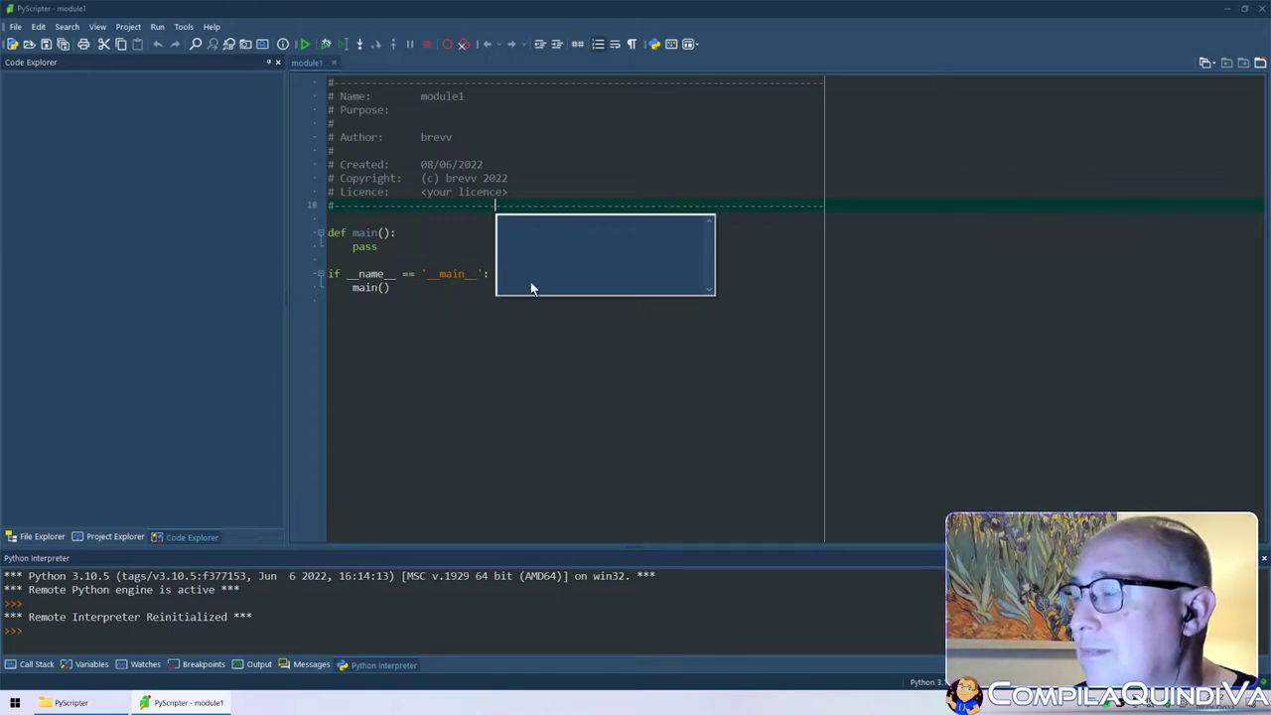
pyautogui.click(474, 320)
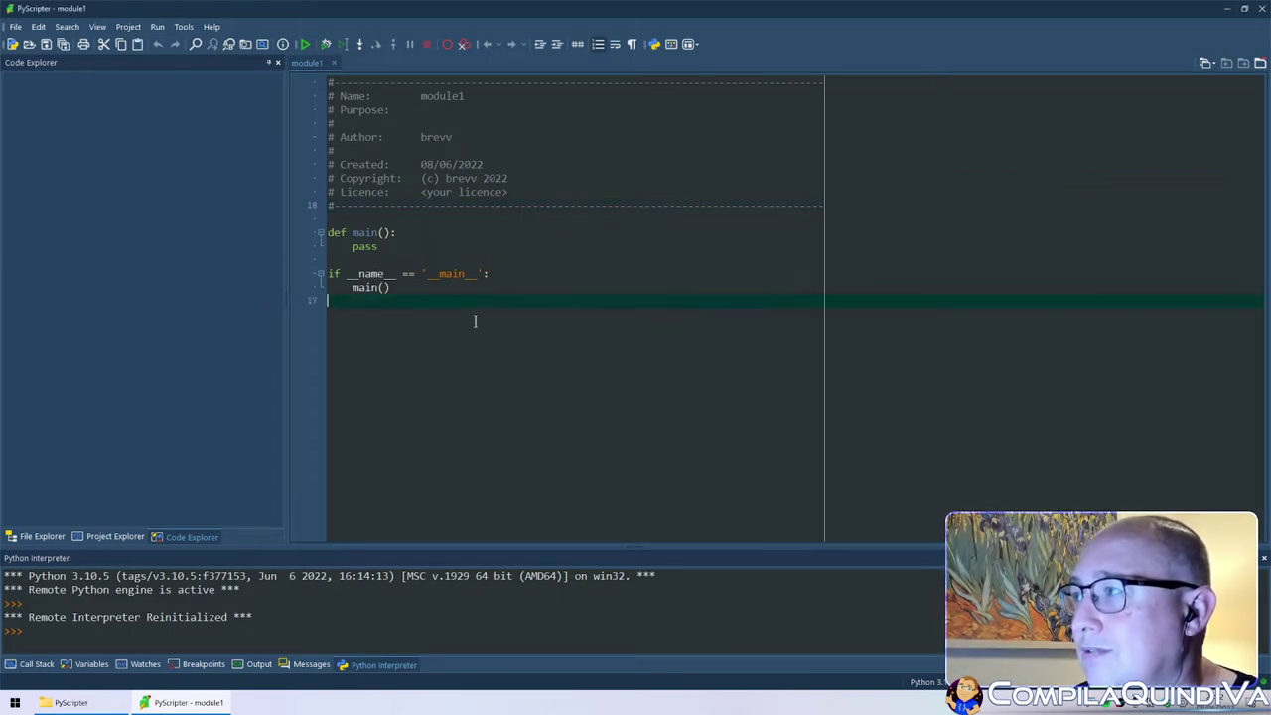
# - Exit PyScripter and relaunch it from PyScripter.exe in its installation folder
pyautogui.click(15, 27)
pyautogui.press('Escape')
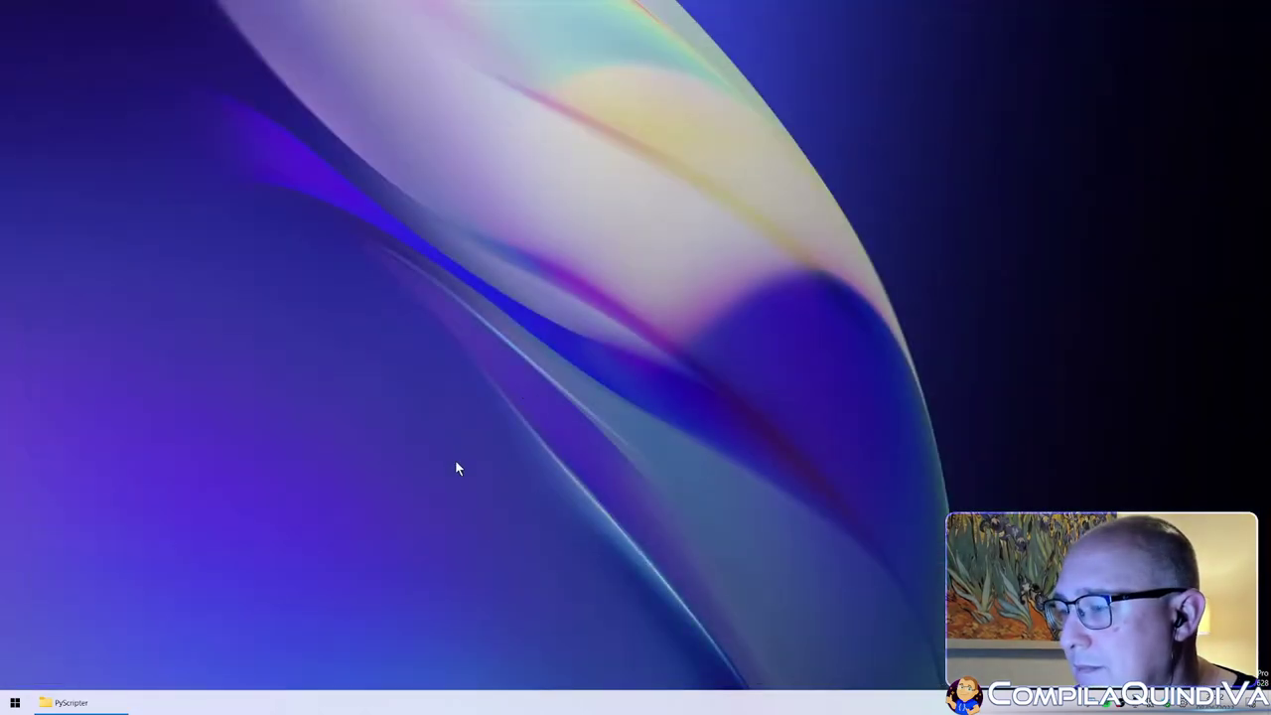
pyautogui.press('super')
pyautogui.press('Escape')
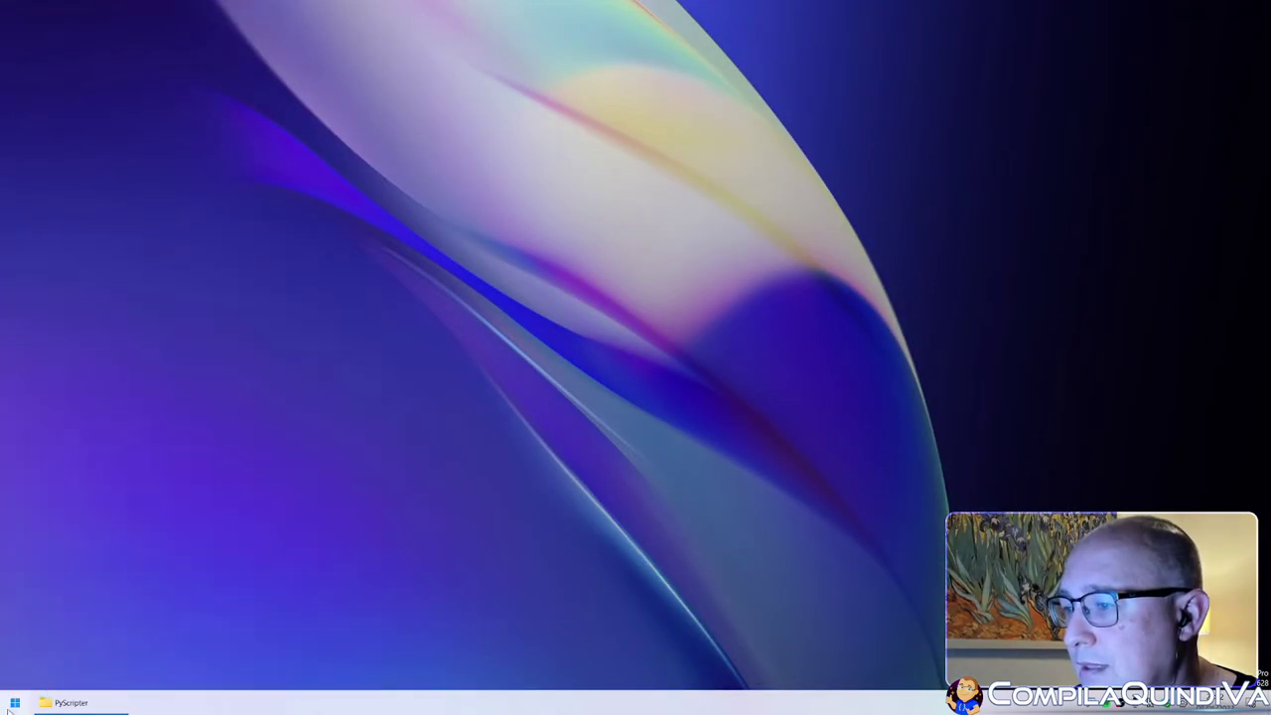
pyautogui.click(66, 702)
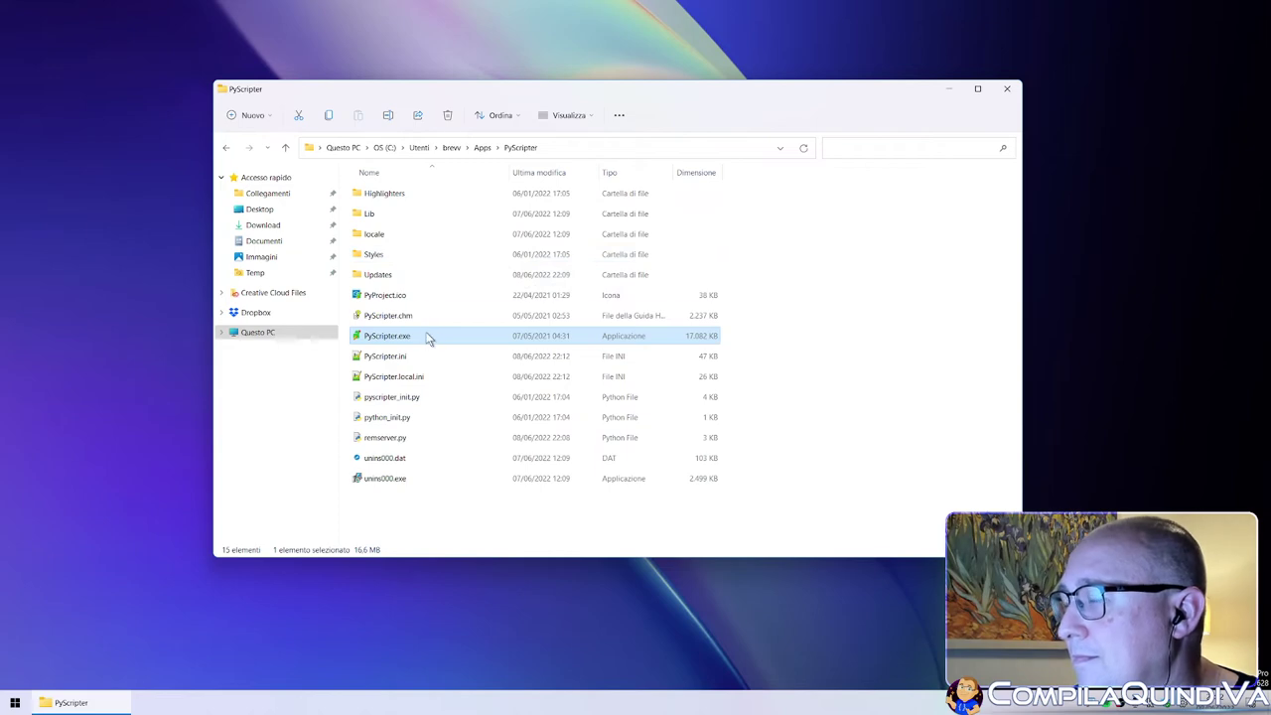
pyautogui.press('Return')
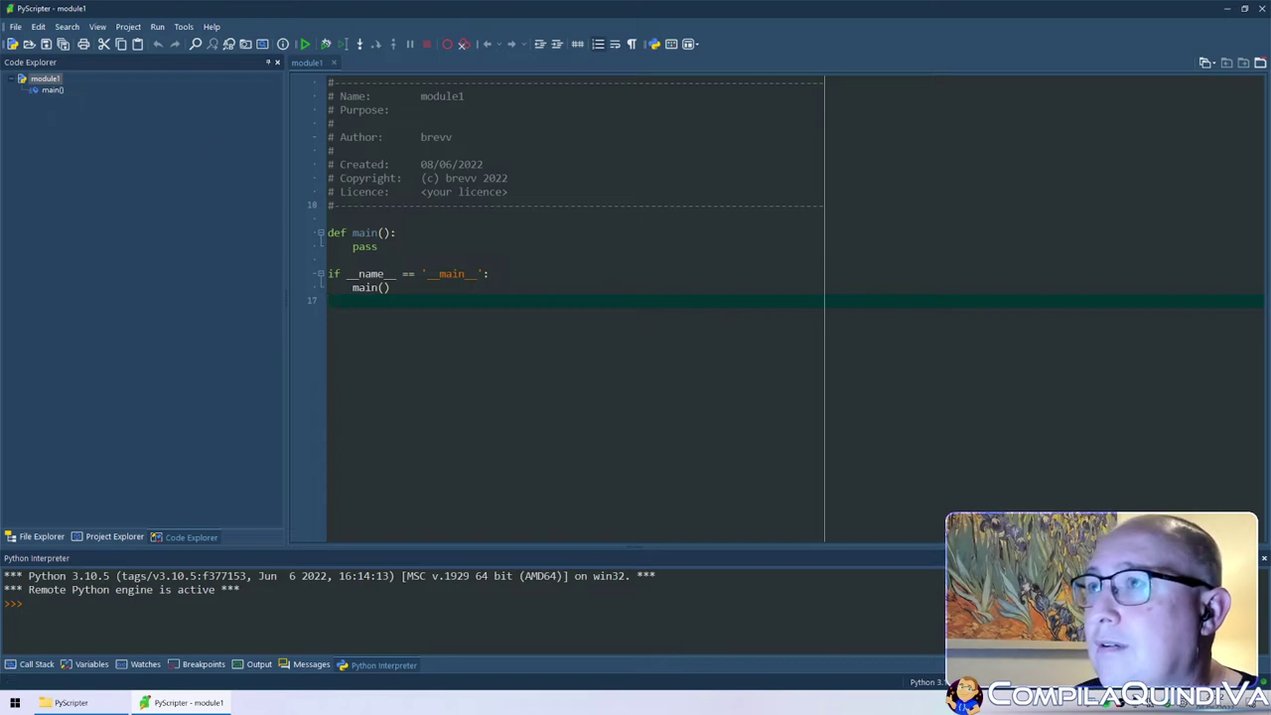
# - Insert the Python class template (cls) on the empty last line of module1
pyautogui.click(38, 27)
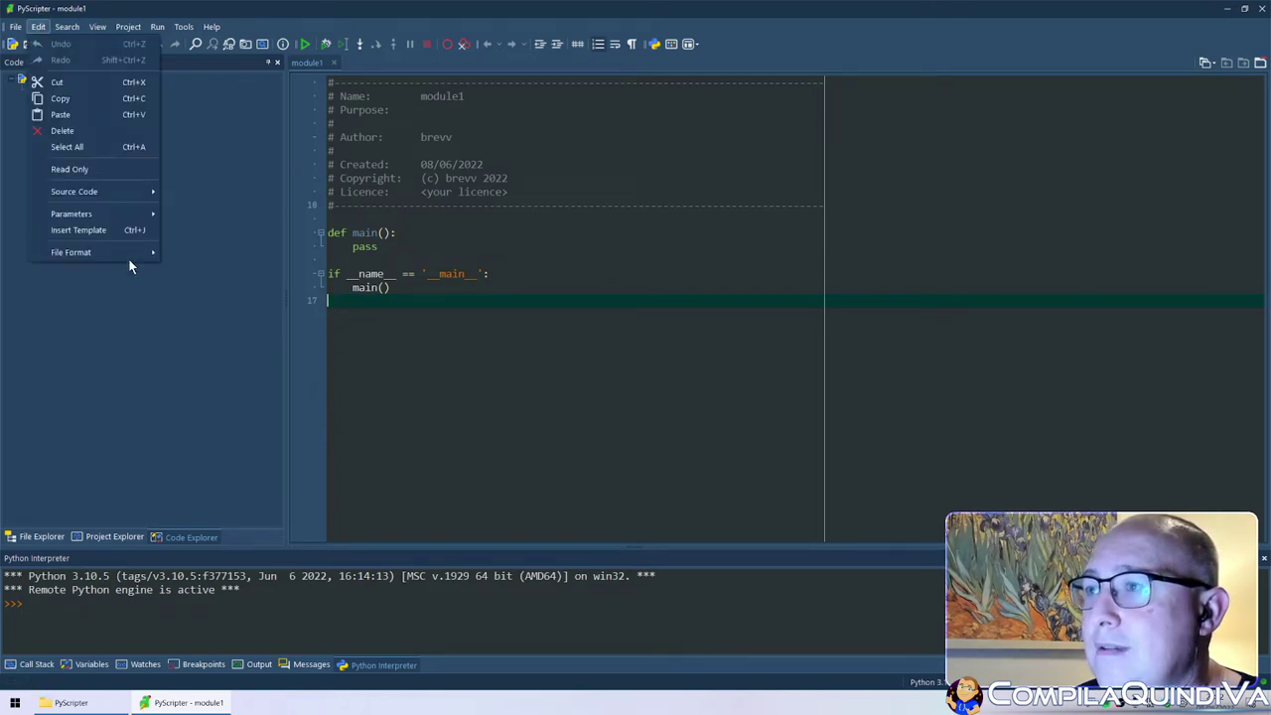
pyautogui.click(118, 228)
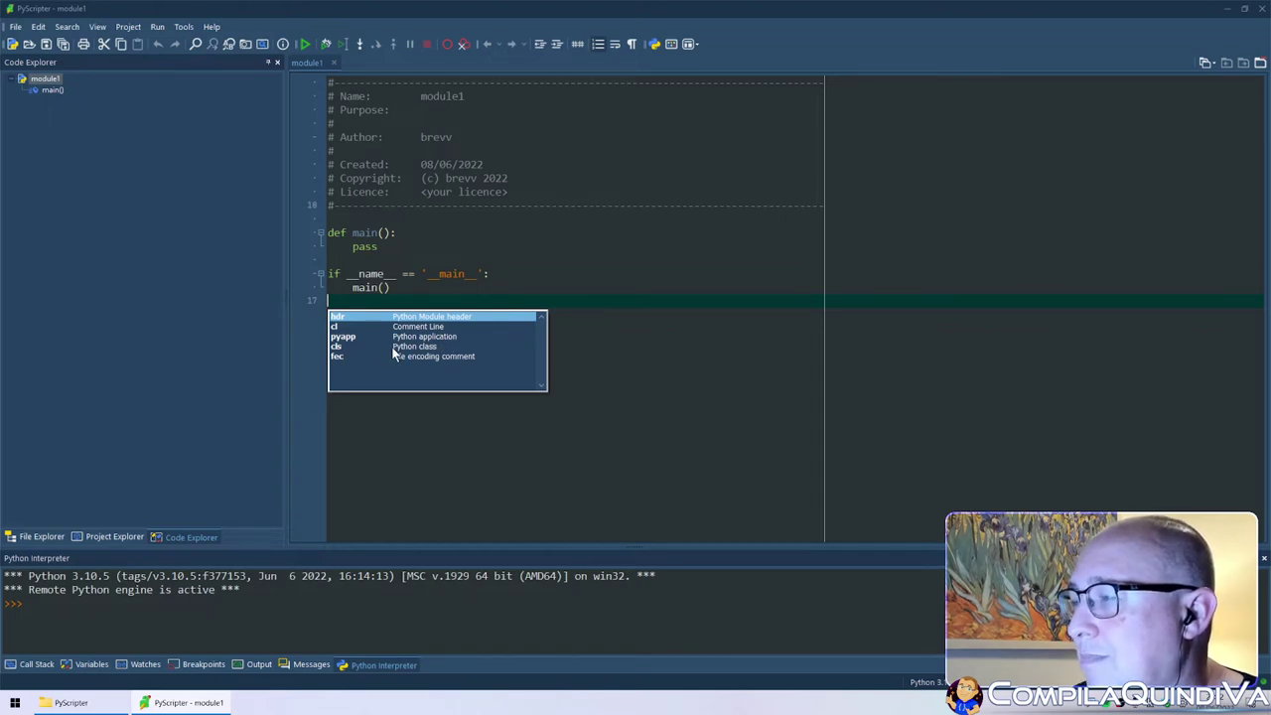
pyautogui.click(427, 347)
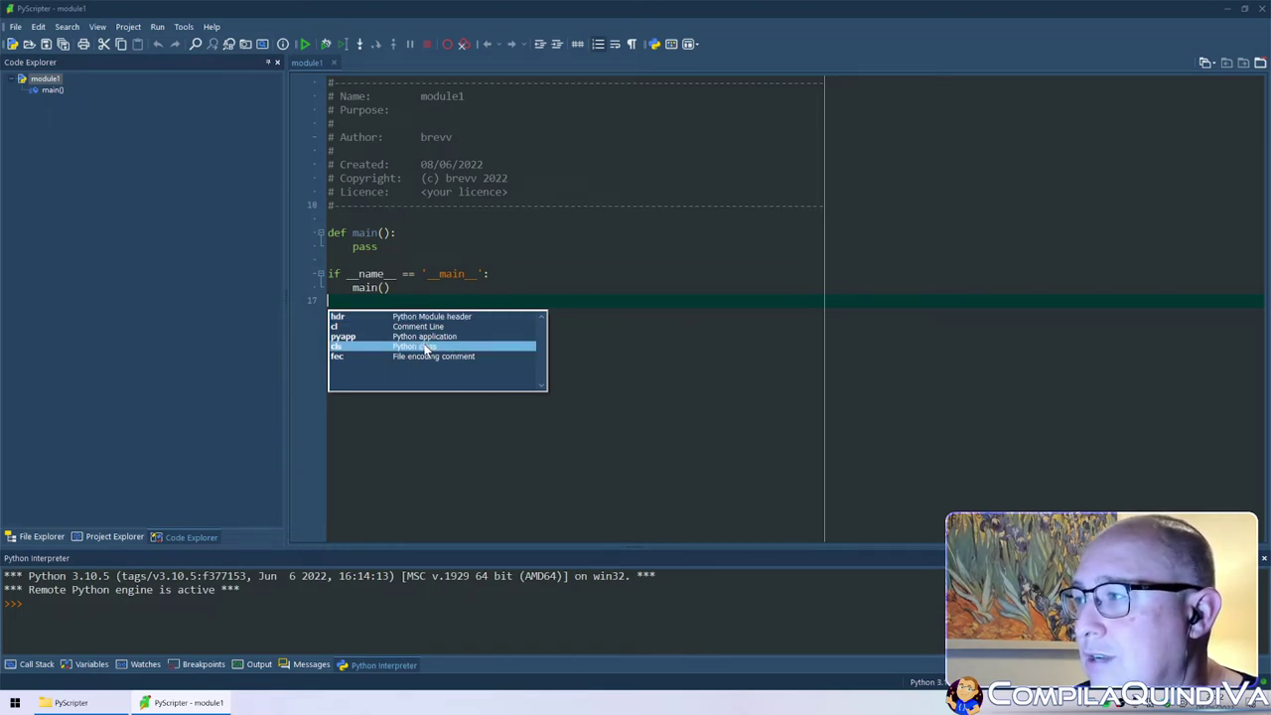
pyautogui.doubleClick(415, 346)
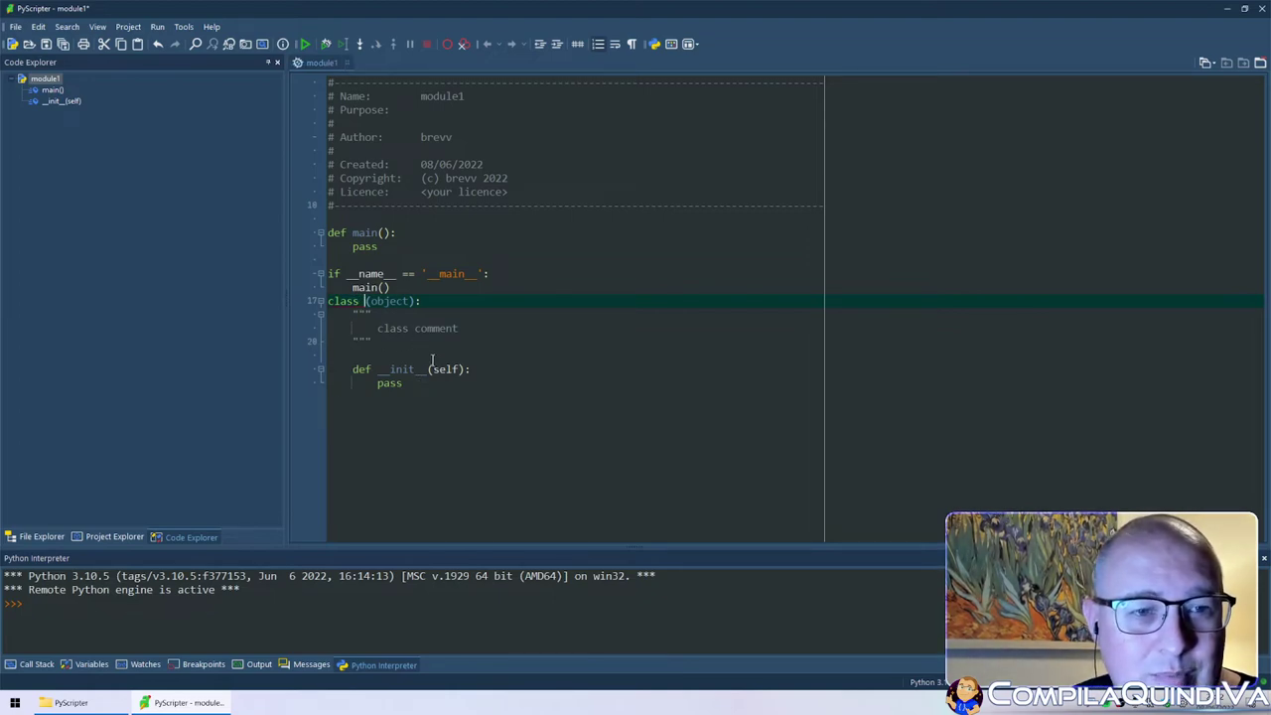
# - Examine the inserted class skeleton, including its name placeholder, class comment and __init__ method body
pyautogui.click(438, 441)
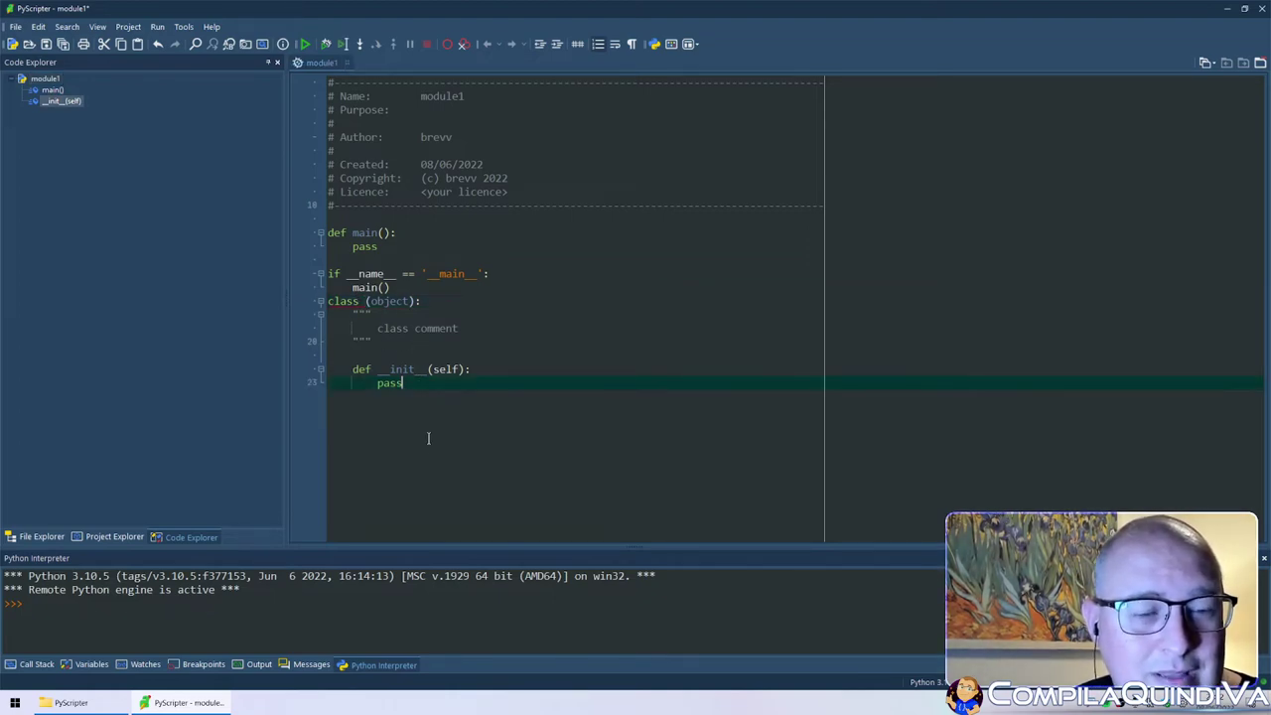
pyautogui.click(361, 301)
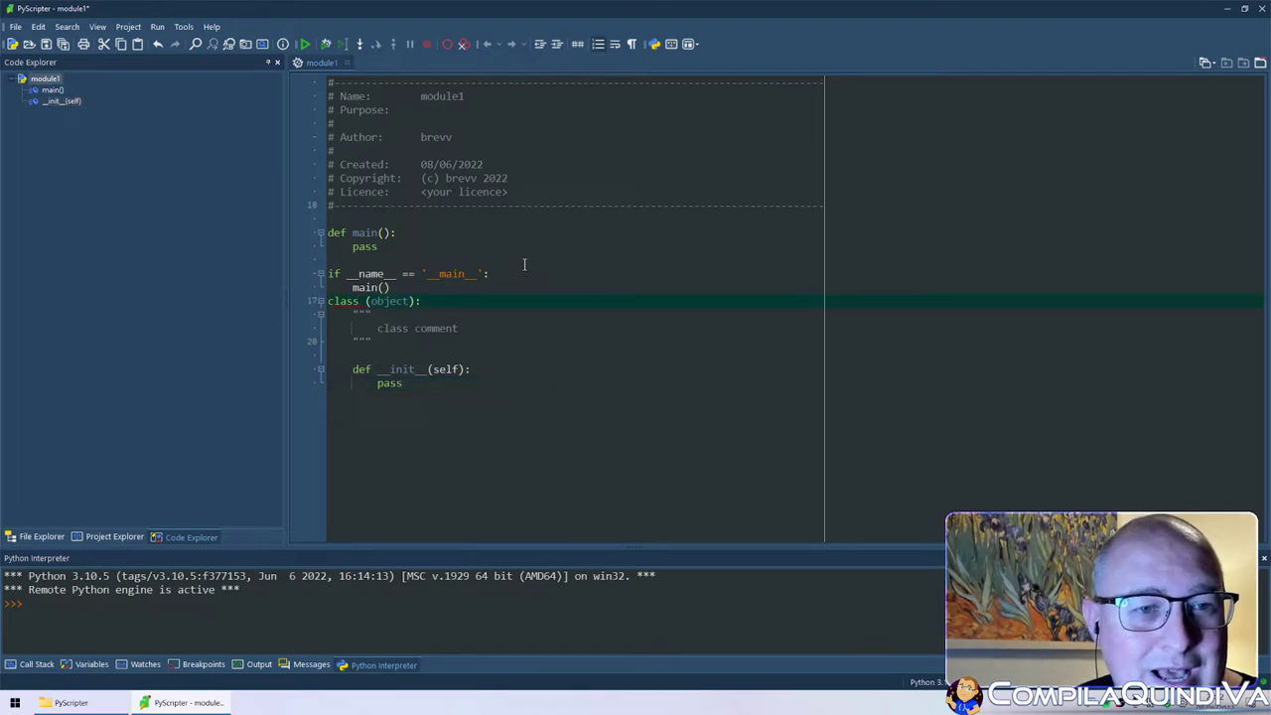
pyautogui.click(372, 384)
pyautogui.click(392, 325)
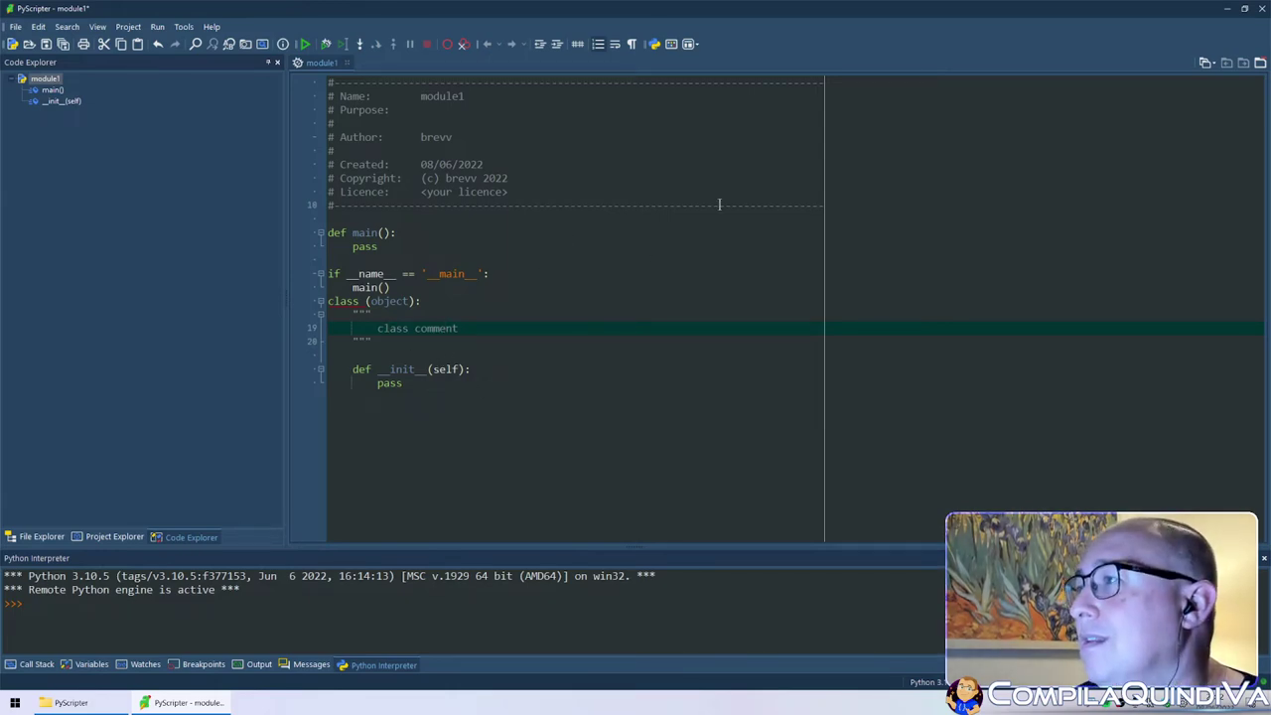
pyautogui.click(576, 281)
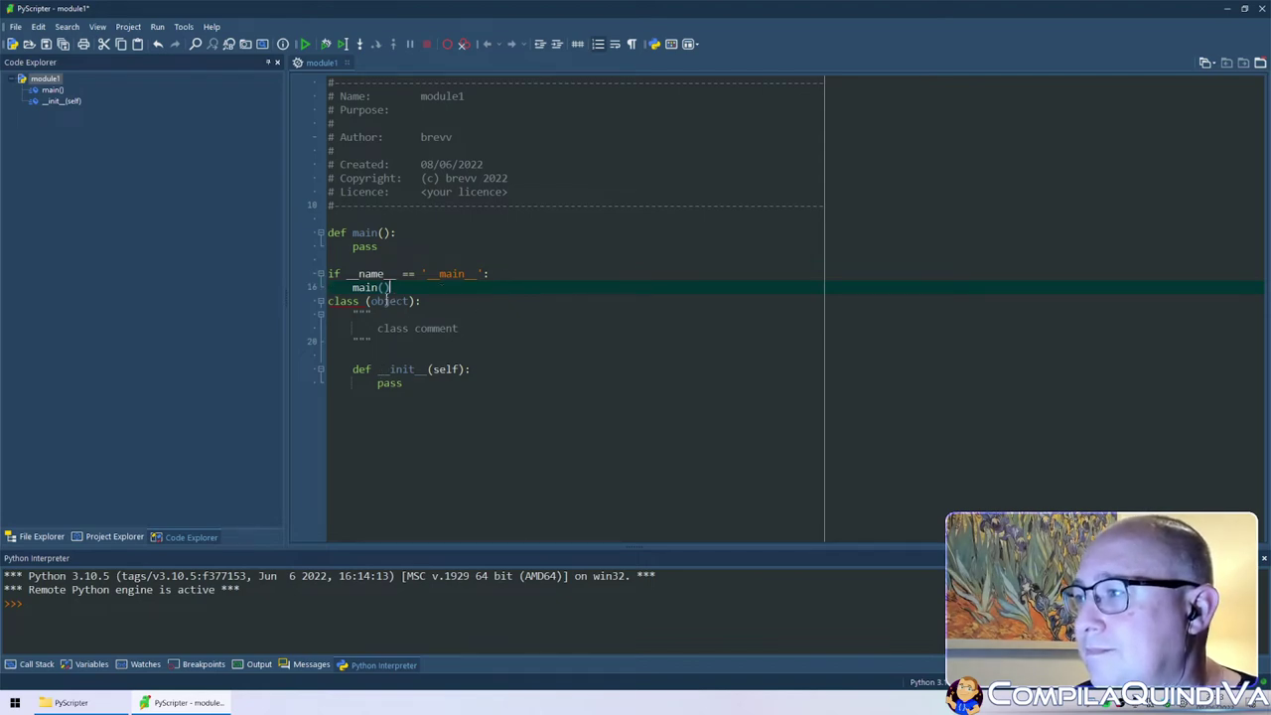
pyautogui.press('Down')
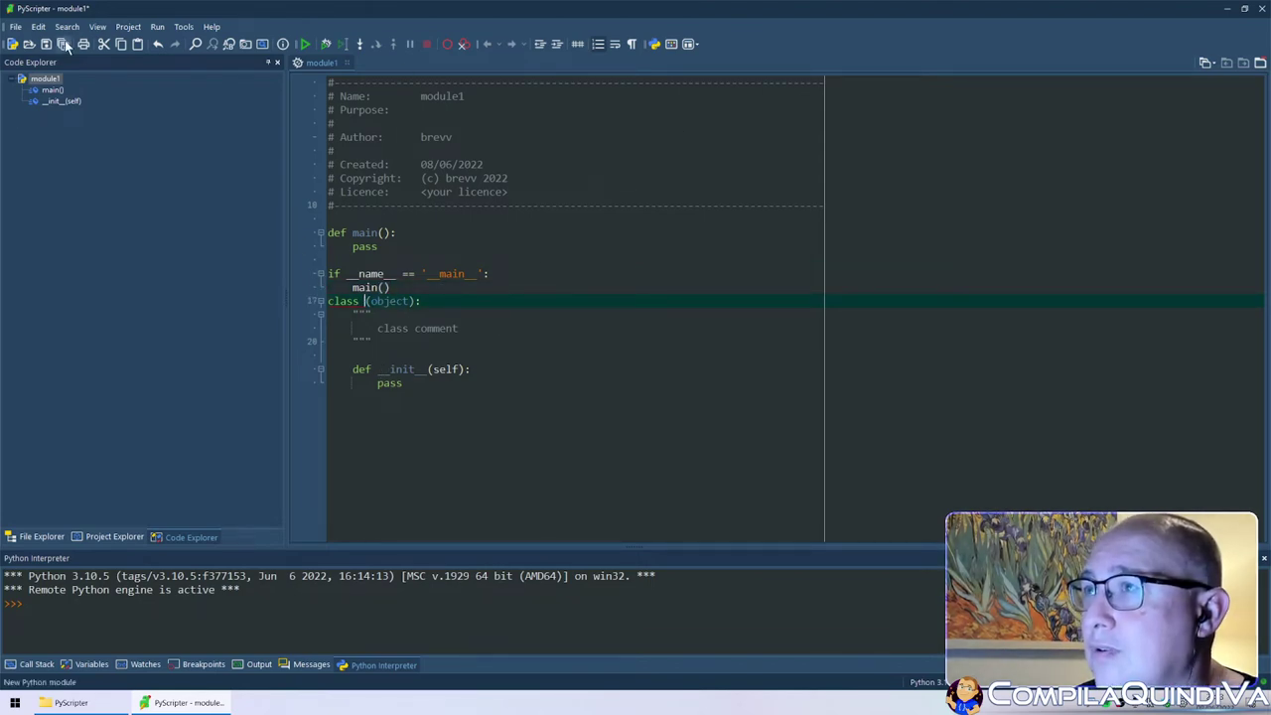
# - Delete the whole inserted class skeleton from module1, from its class line to the end of the file
pyautogui.click(38, 27)
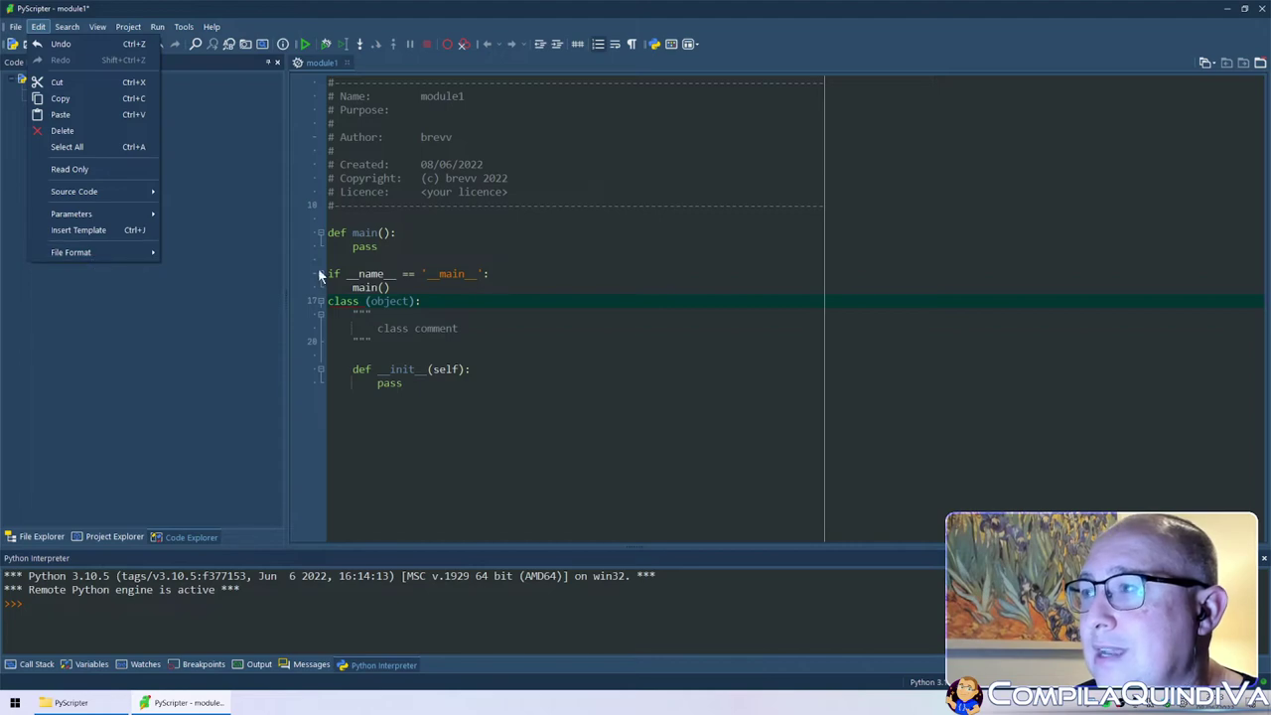
pyautogui.click(436, 287)
pyautogui.click(439, 301)
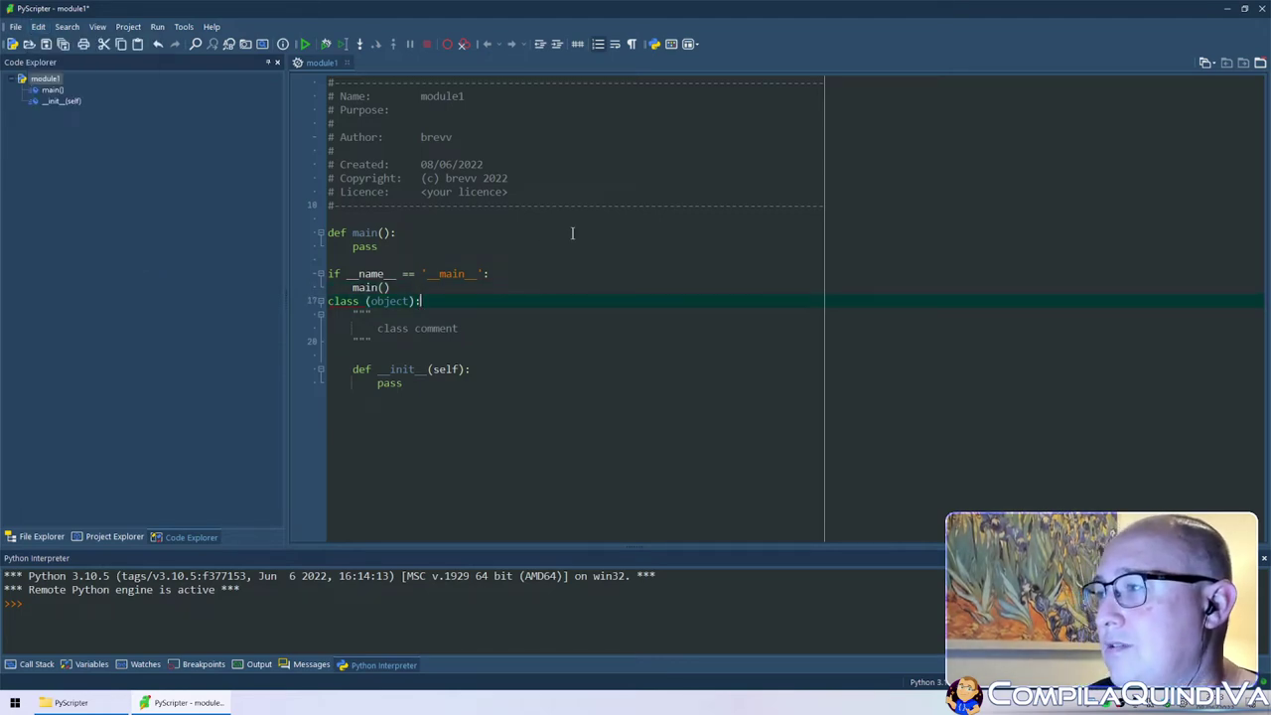
pyautogui.press('Home')
pyautogui.hotkey('shift', 'ctrl', 'End')
pyautogui.press('Delete')
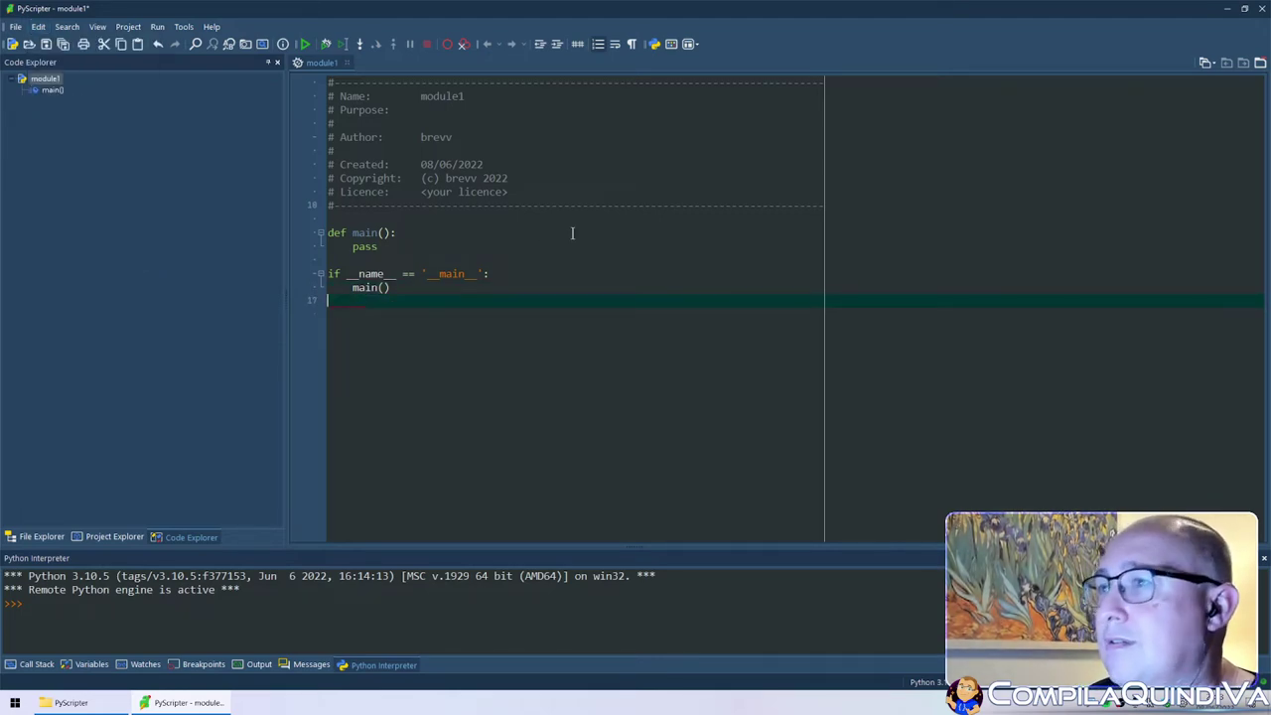
# - Open the function list for module1, enlarge its window, and check the choices of its Objects filter
pyautogui.click(67, 26)
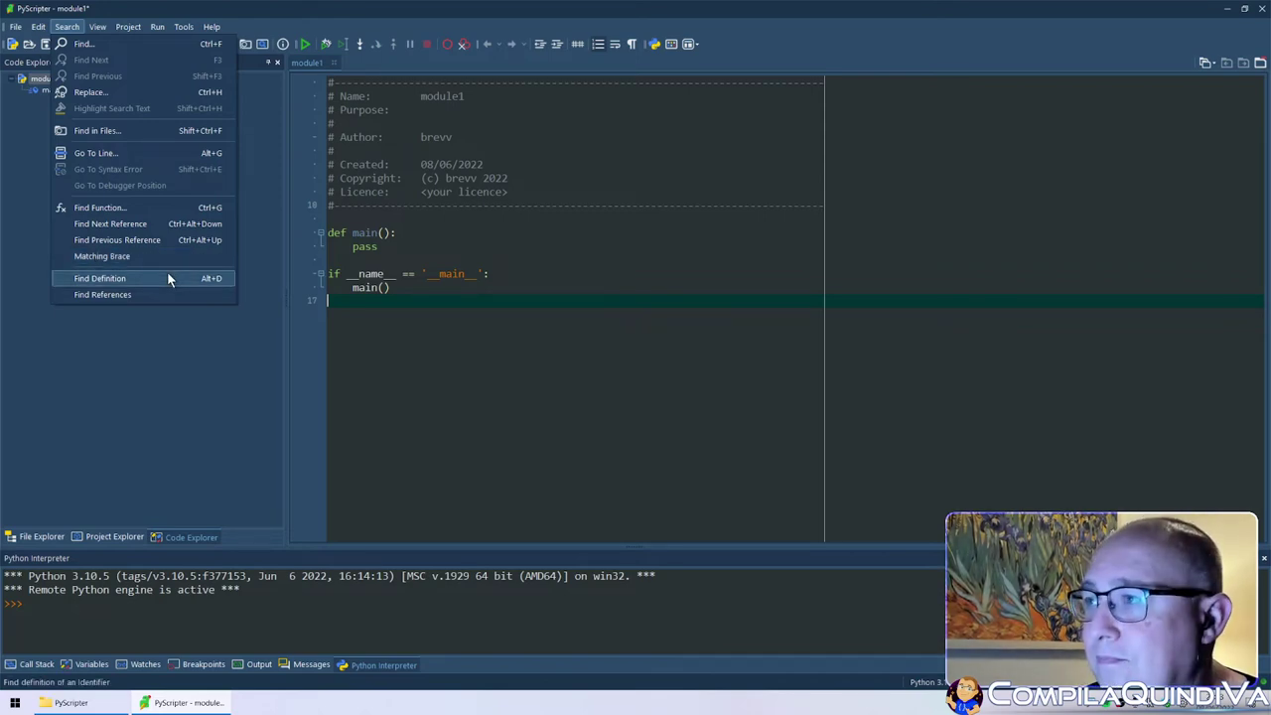
pyautogui.click(119, 207)
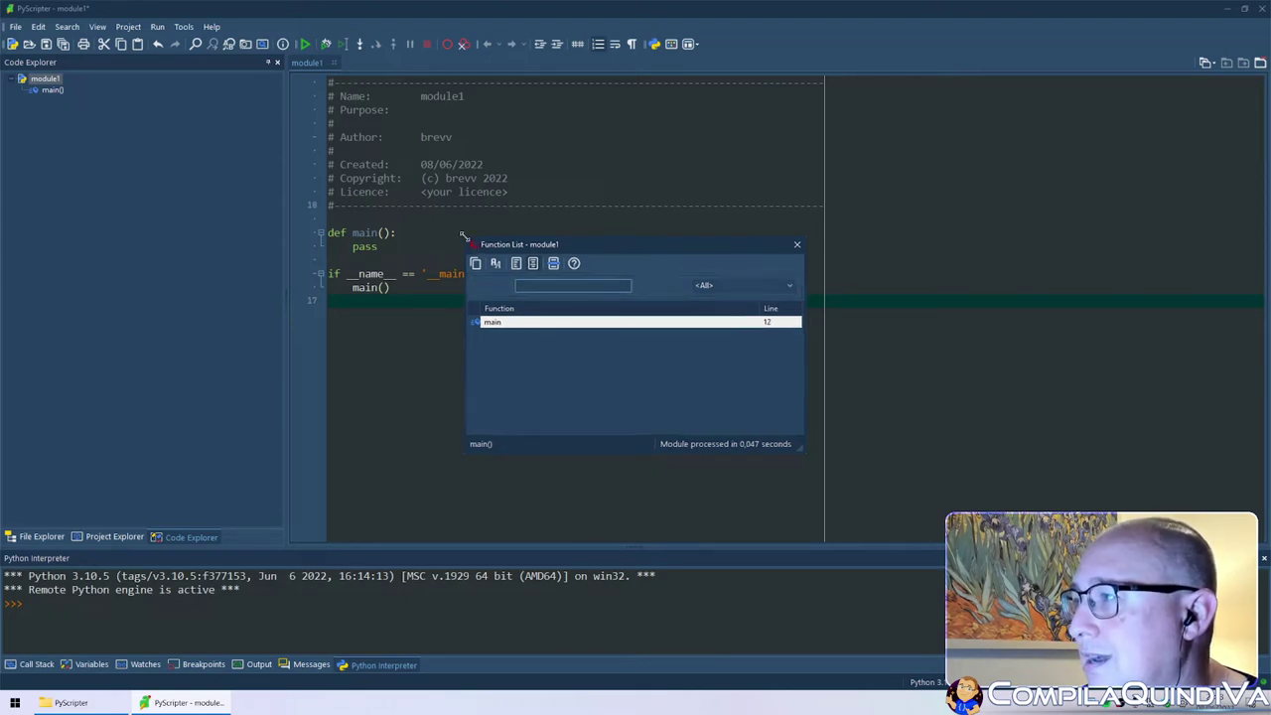
pyautogui.moveTo(461, 235); pyautogui.dragTo(206, 135)
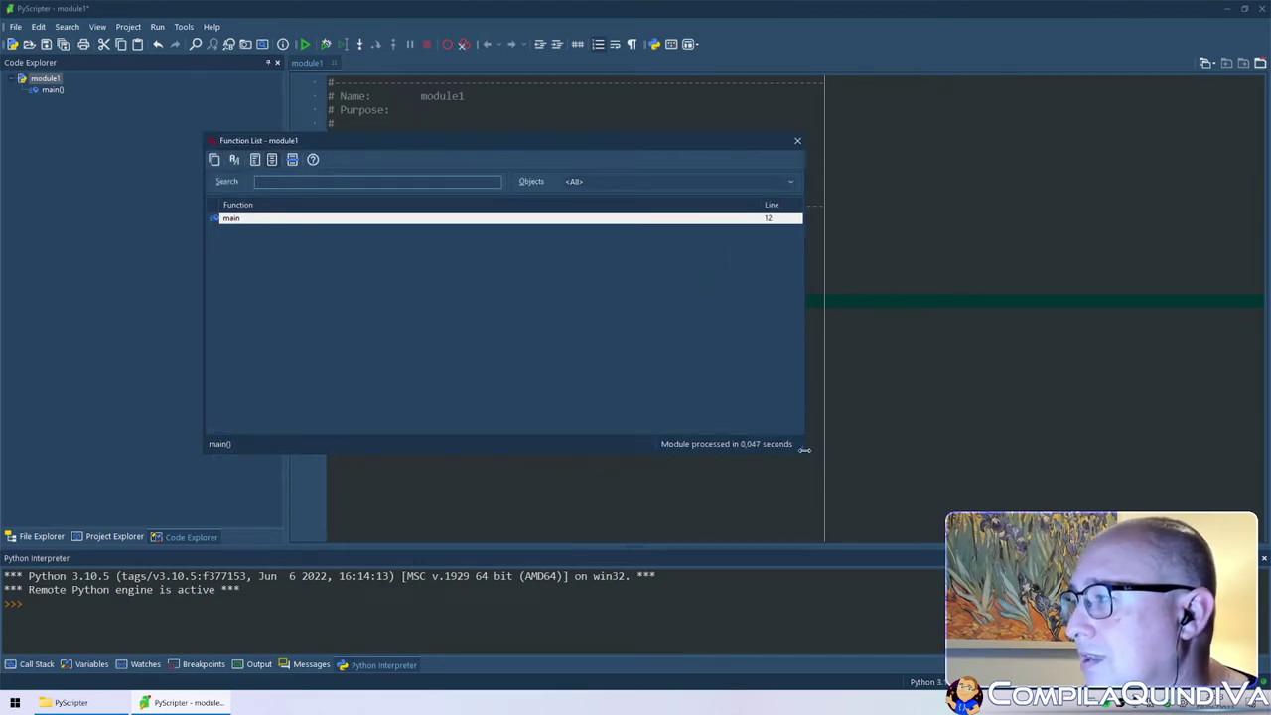
pyautogui.click(740, 177)
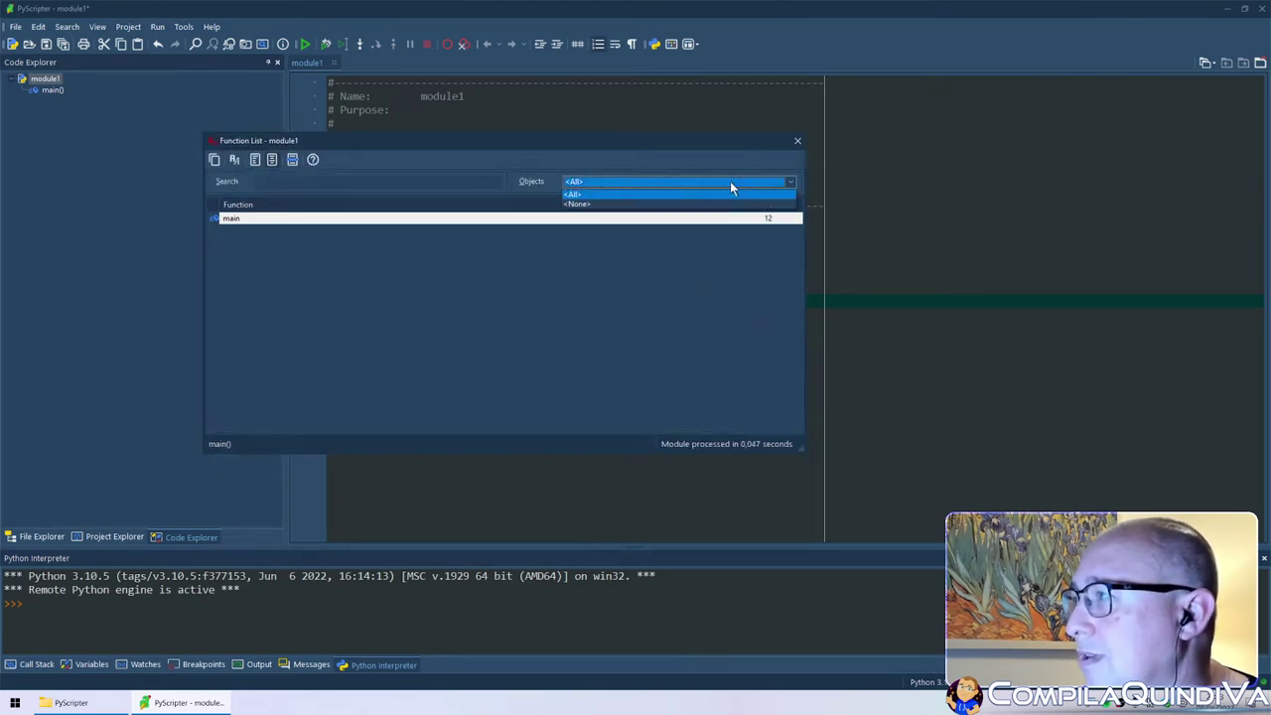
pyautogui.click(325, 182)
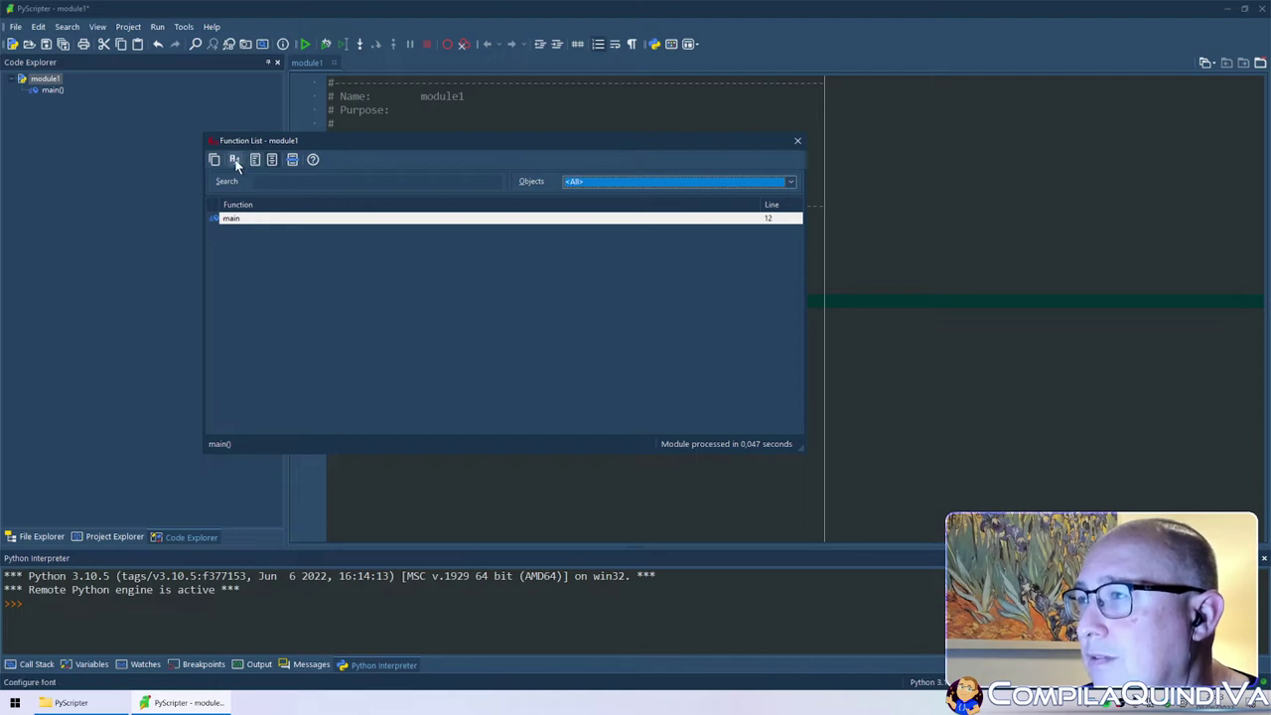
# - Search the function list for "d", clear the search, and close the list with the Objects filter left at <All>
pyautogui.click(283, 183)
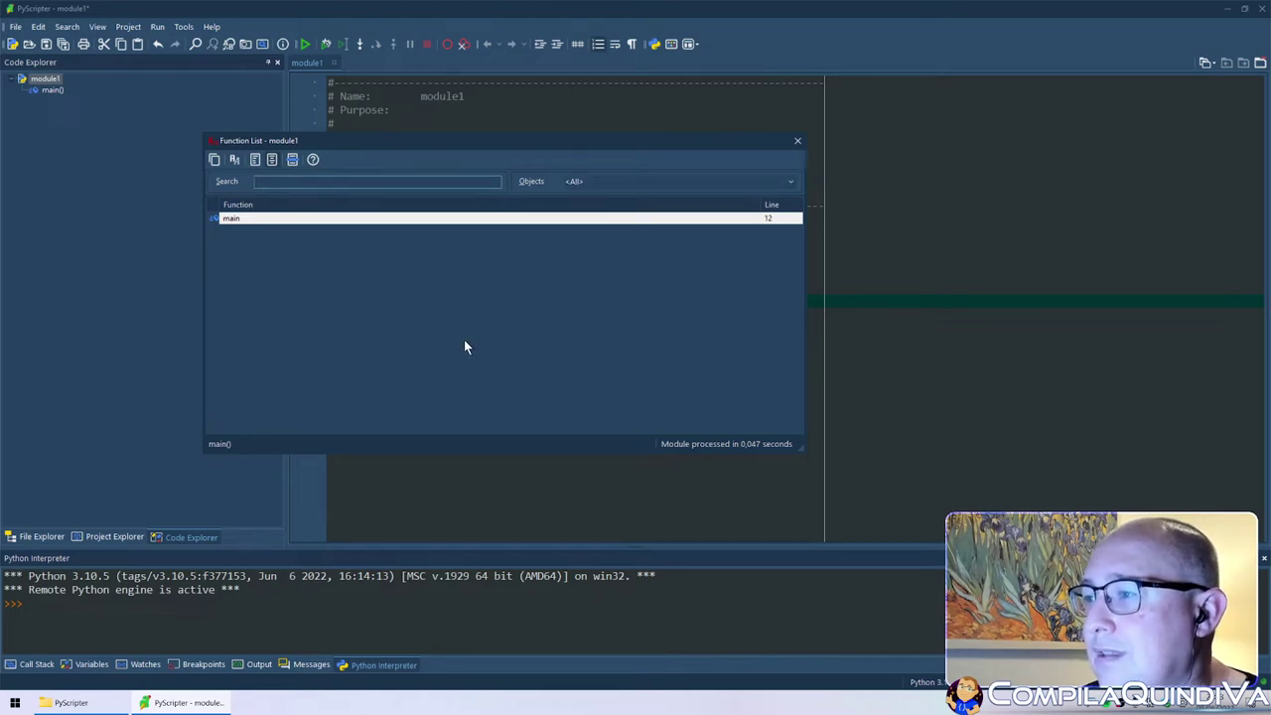
pyautogui.write('d')
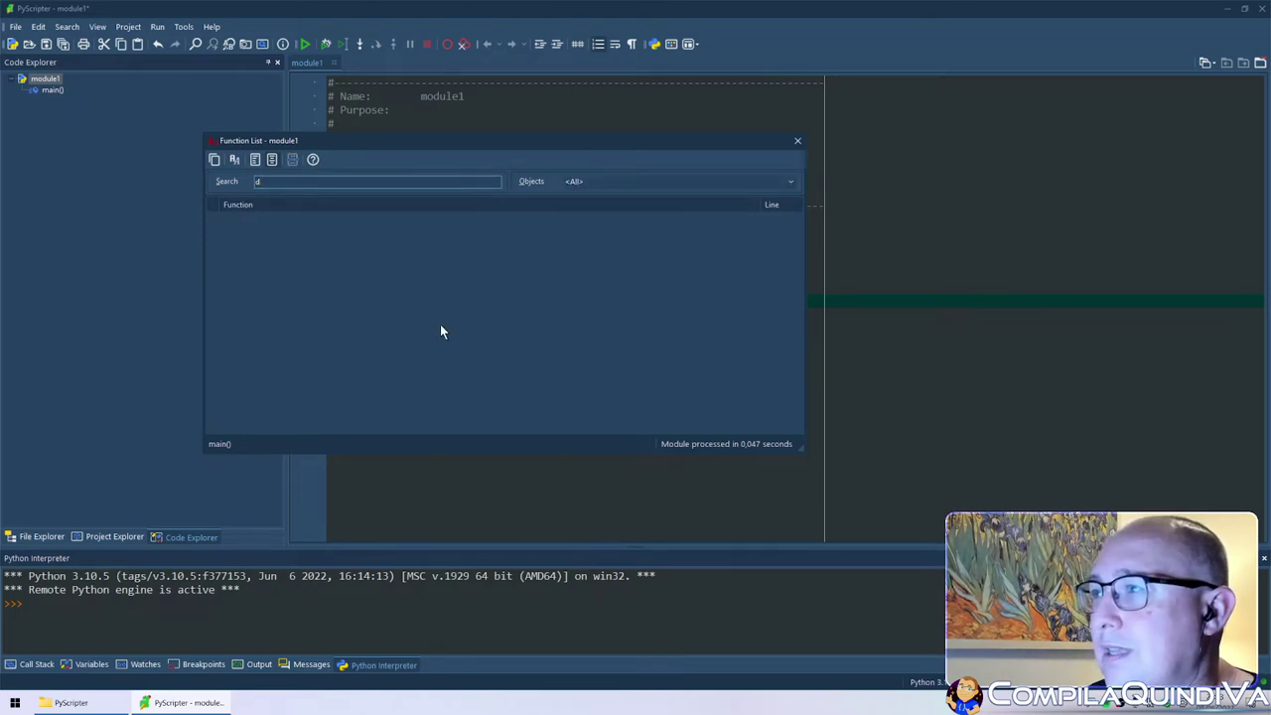
pyautogui.press('BackSpace')
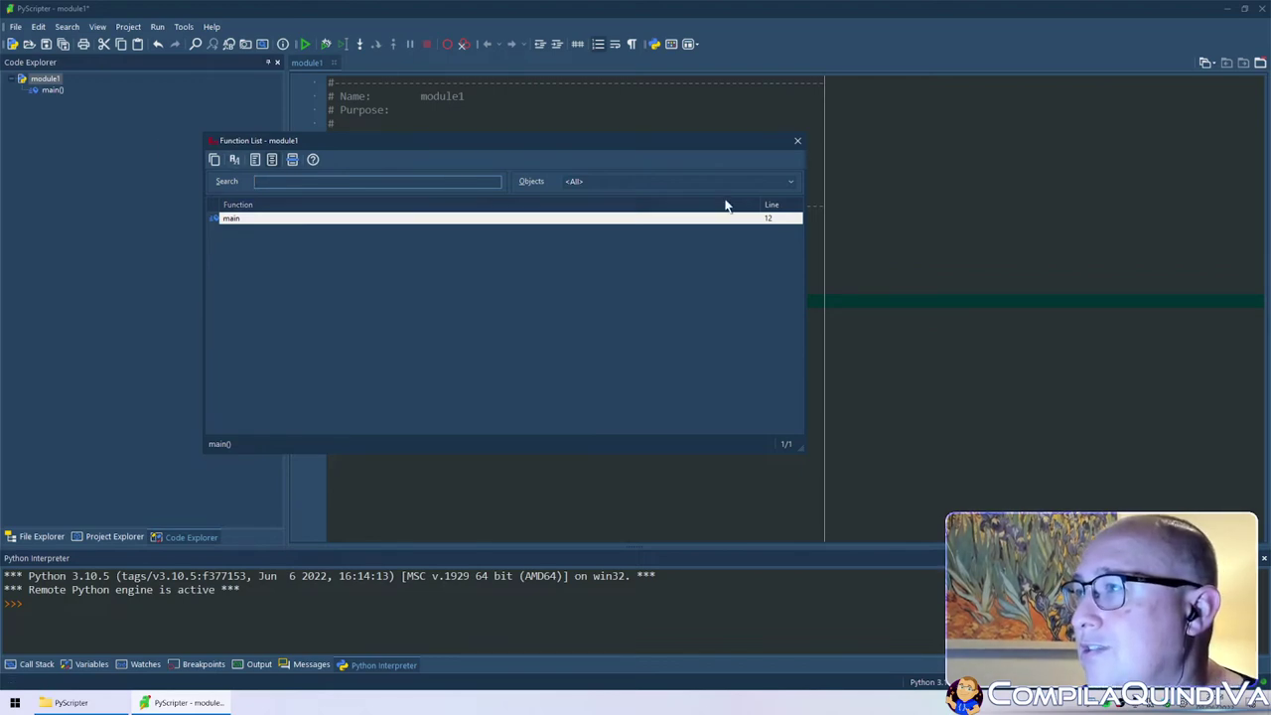
pyautogui.click(791, 187)
pyautogui.click(795, 189)
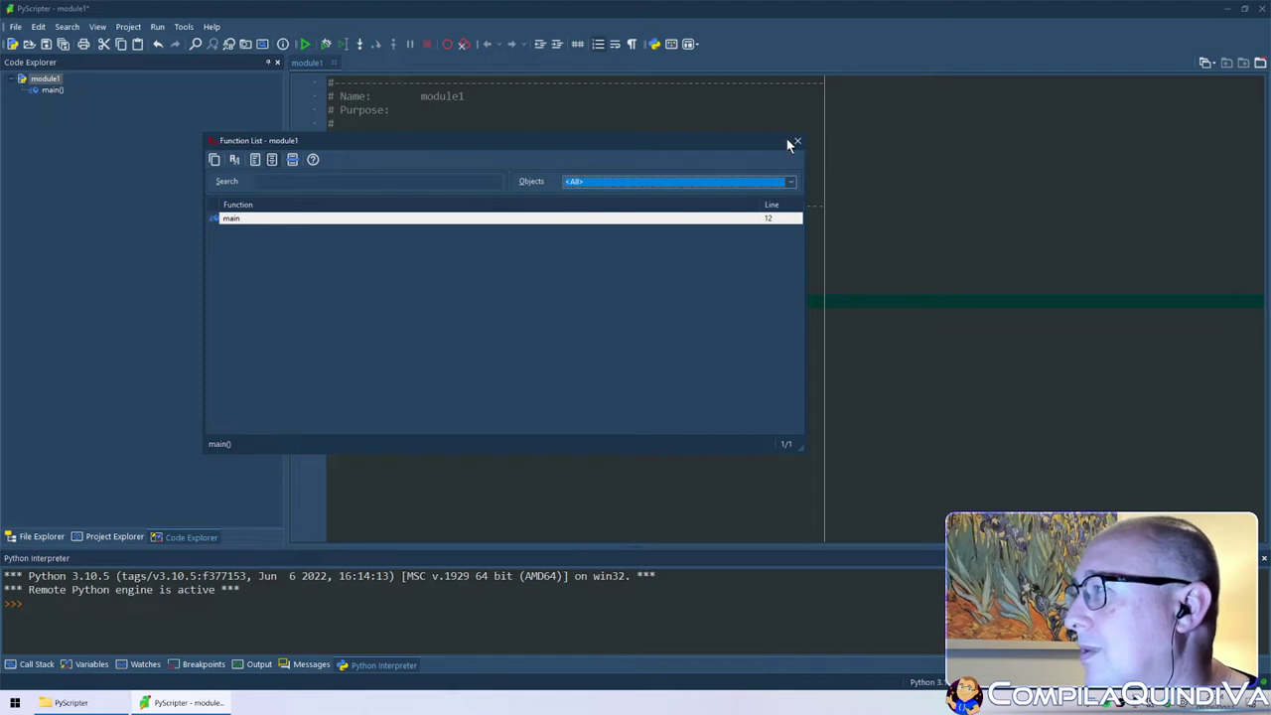
pyautogui.click(797, 142)
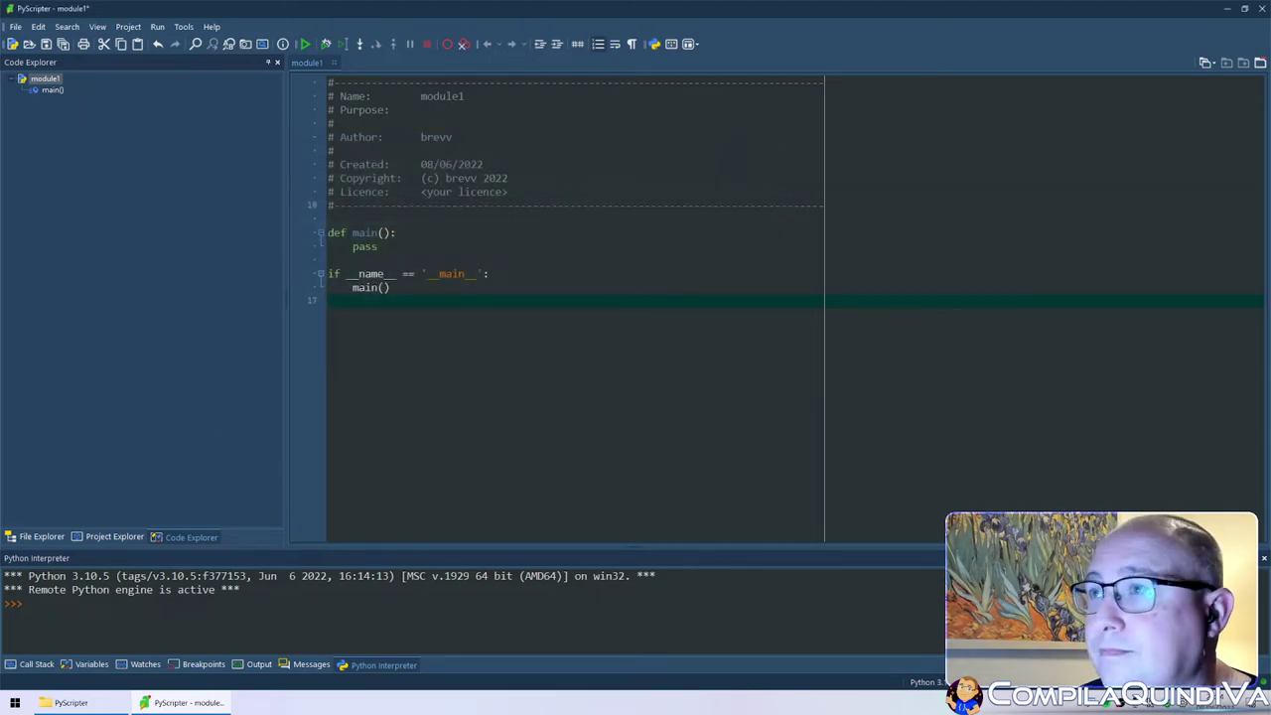
# - Find the definition of main() from its entry in the Code Explorer
pyautogui.click(66, 27)
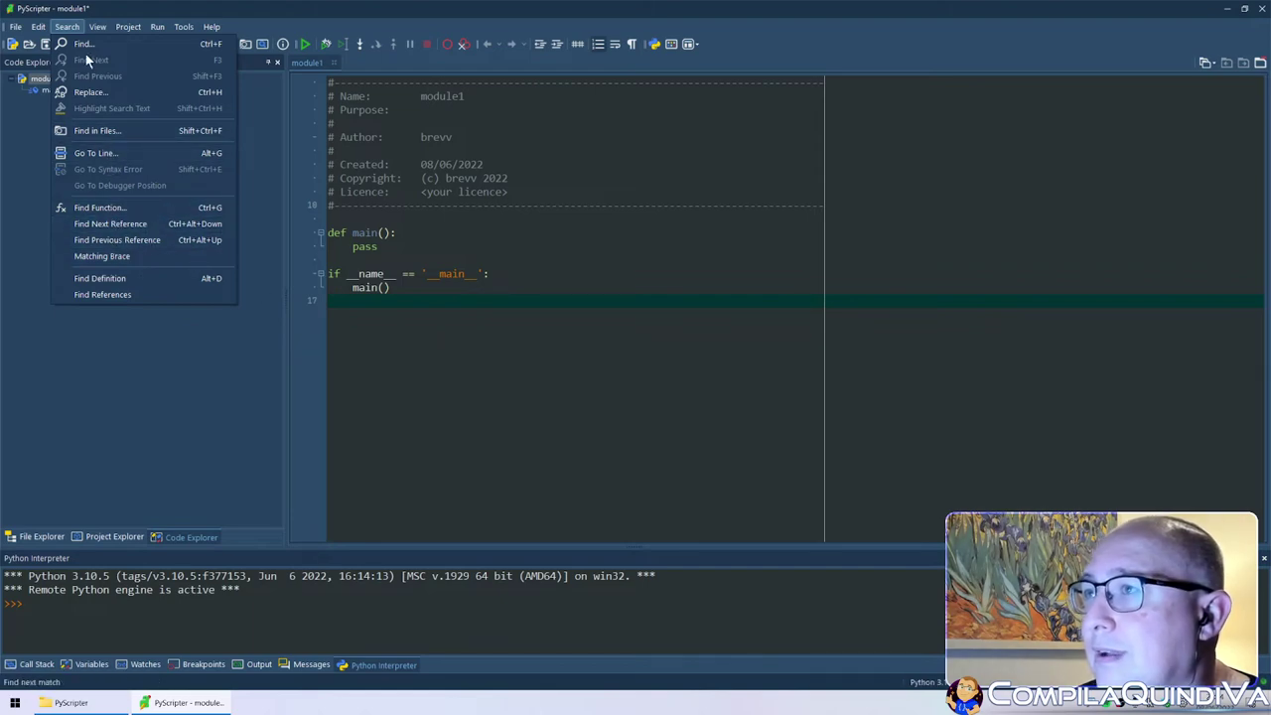
pyautogui.click(582, 369)
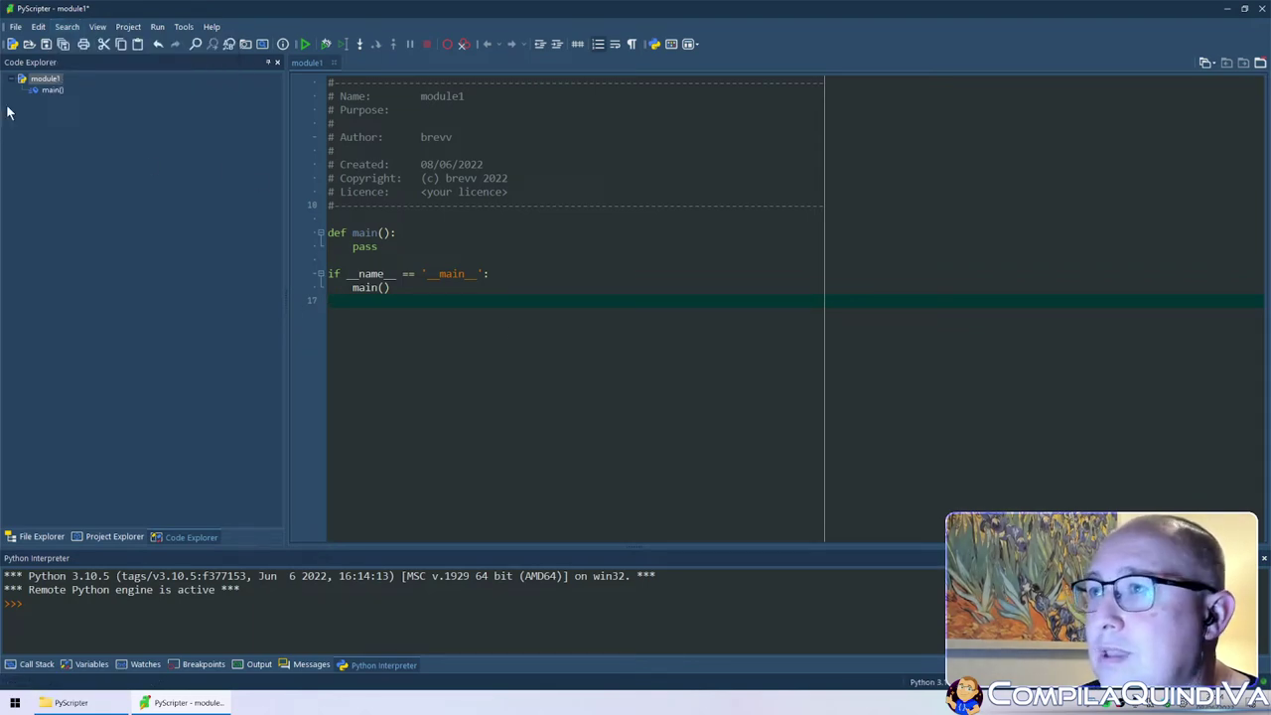
pyautogui.click(50, 90)
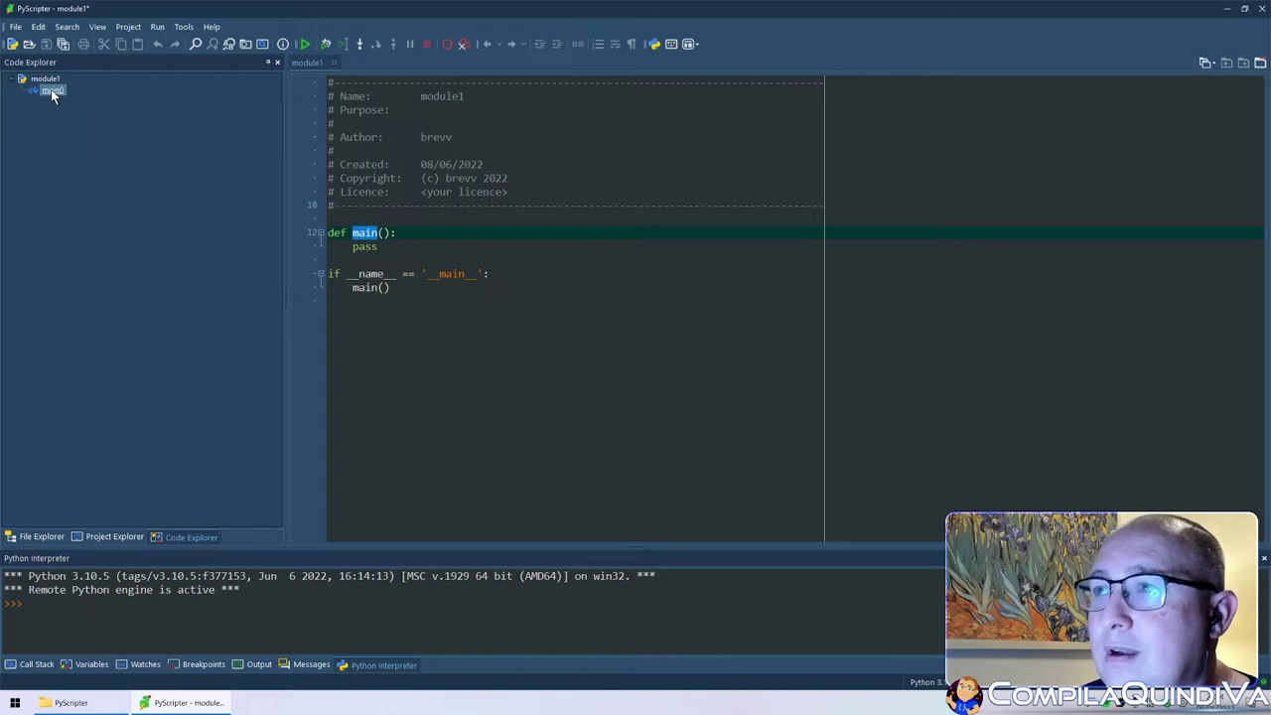
pyautogui.rightClick(51, 89)
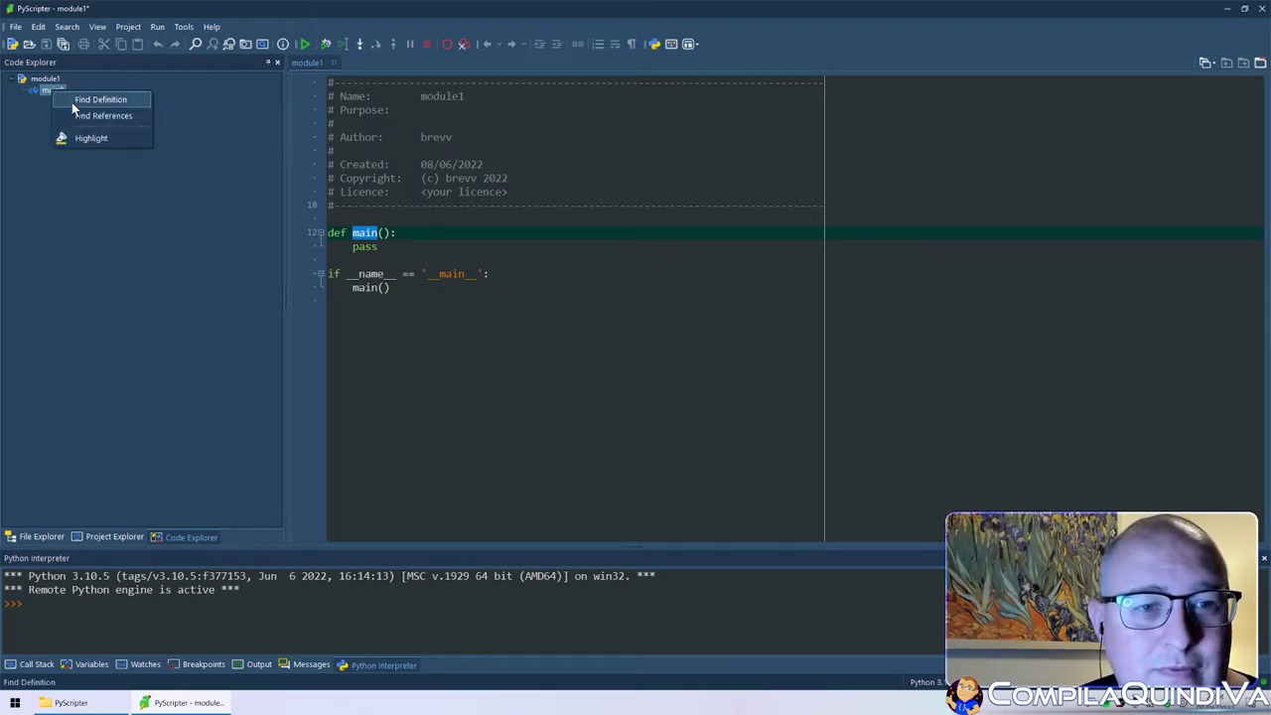
pyautogui.click(72, 102)
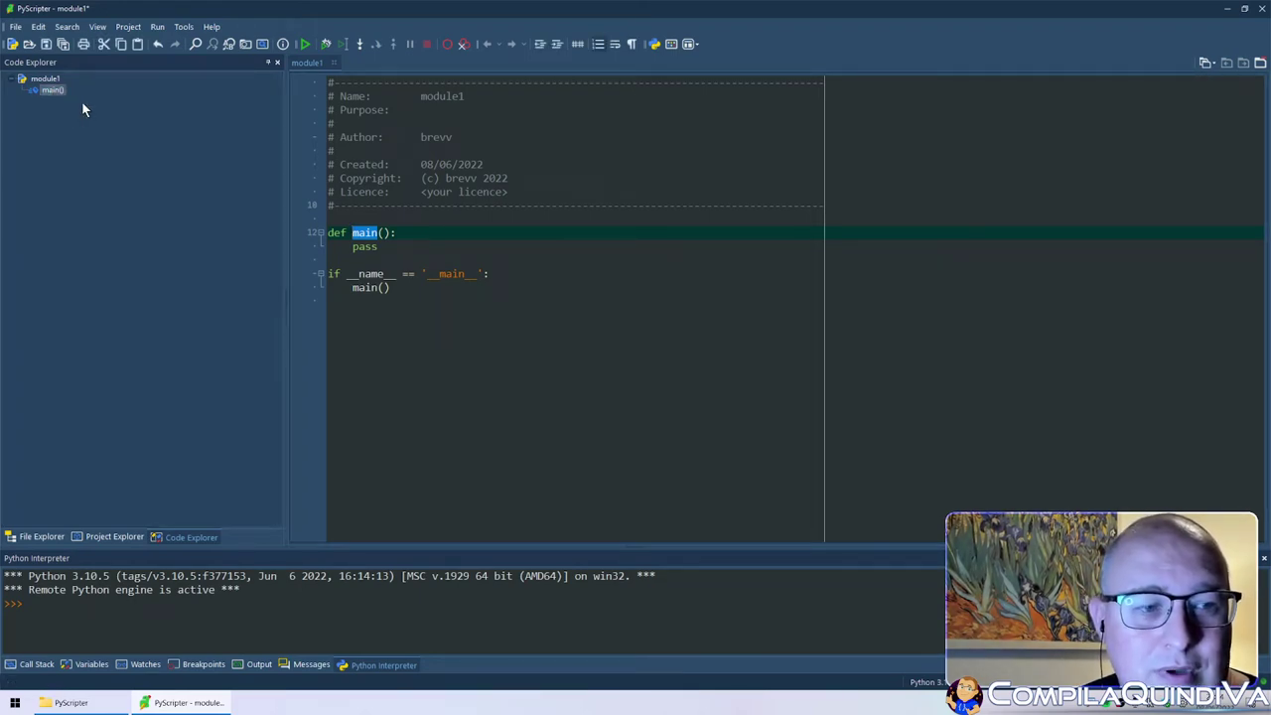
pyautogui.rightClick(43, 96)
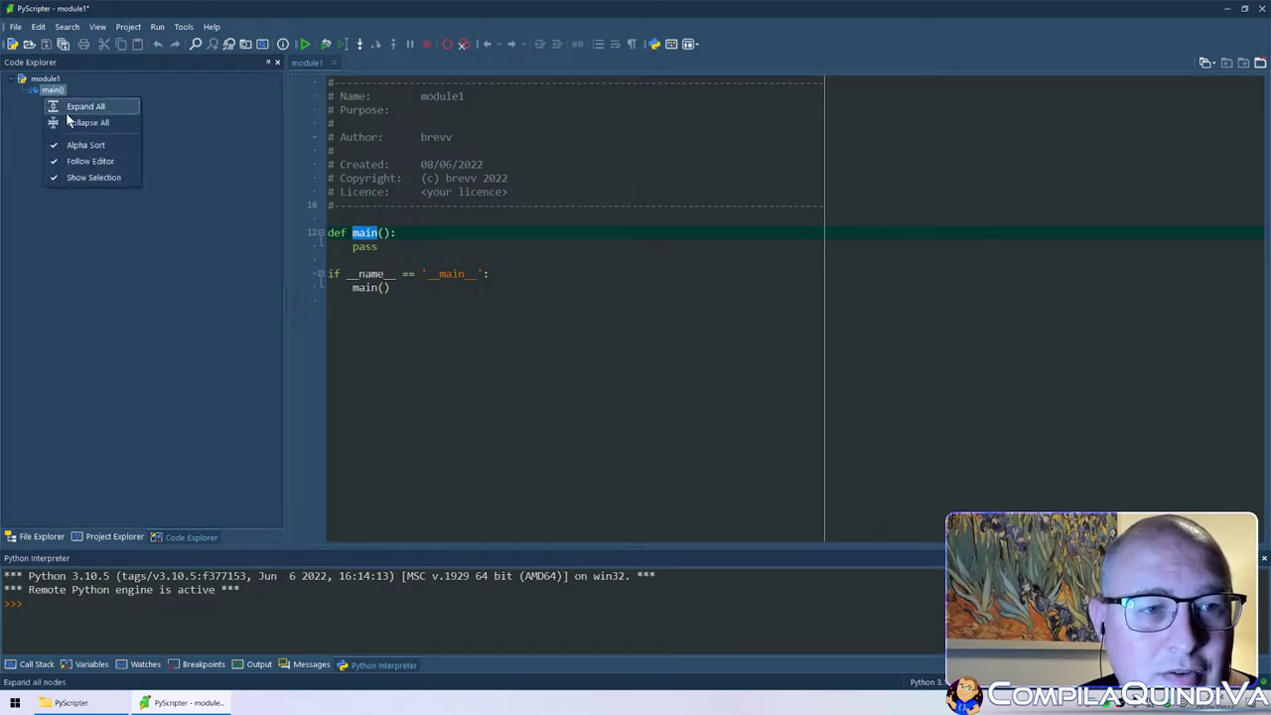
# - Find the references of main() from the Code Explorer and examine the resulting message entries
pyautogui.rightClick(54, 88)
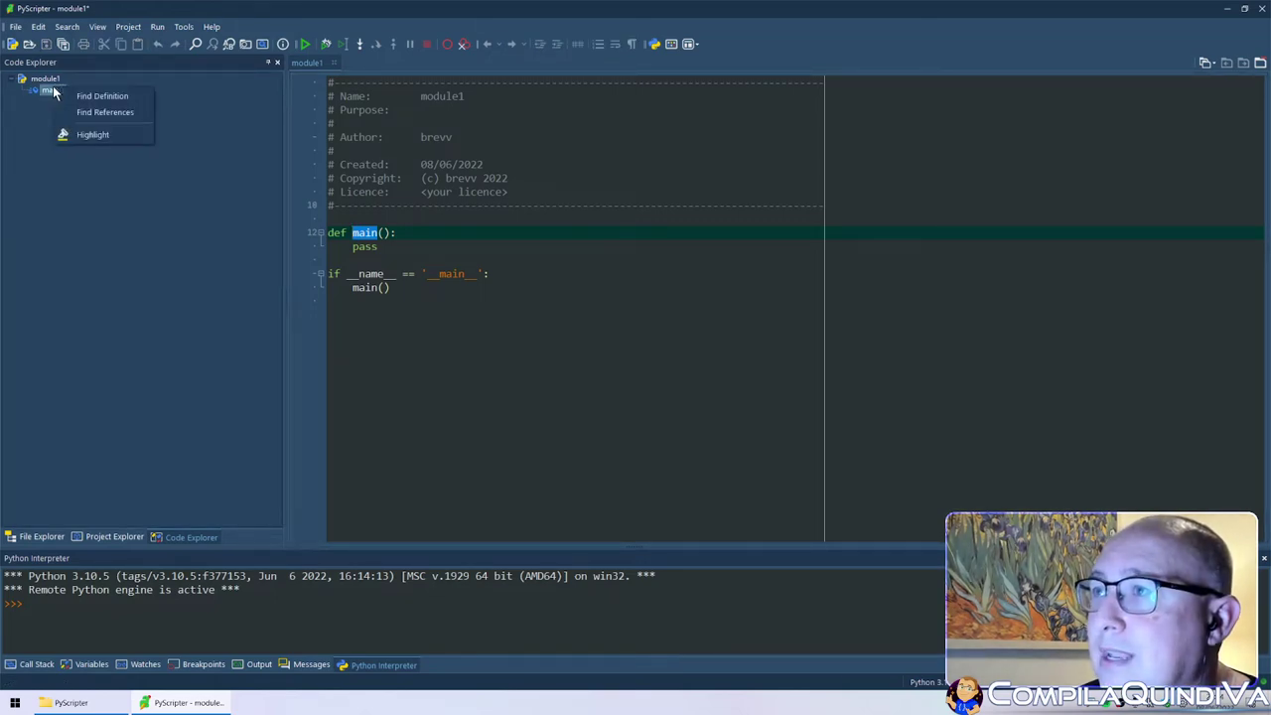
pyautogui.click(112, 112)
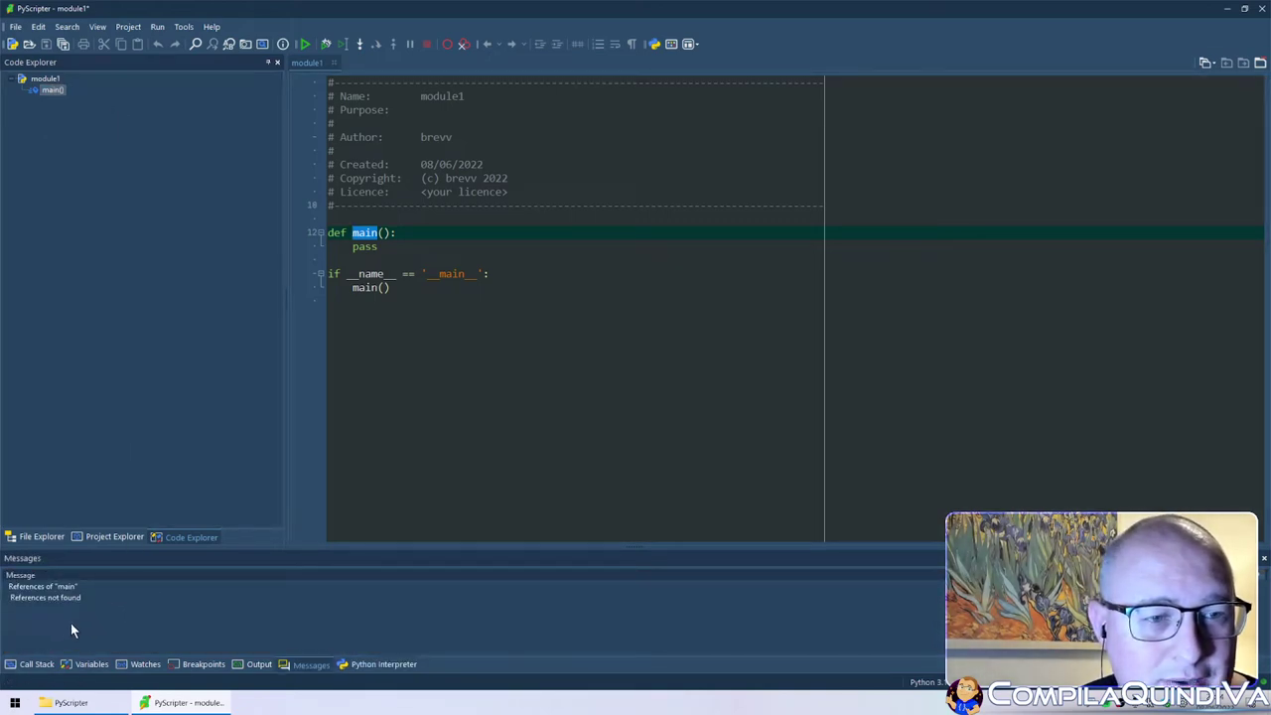
pyautogui.click(49, 587)
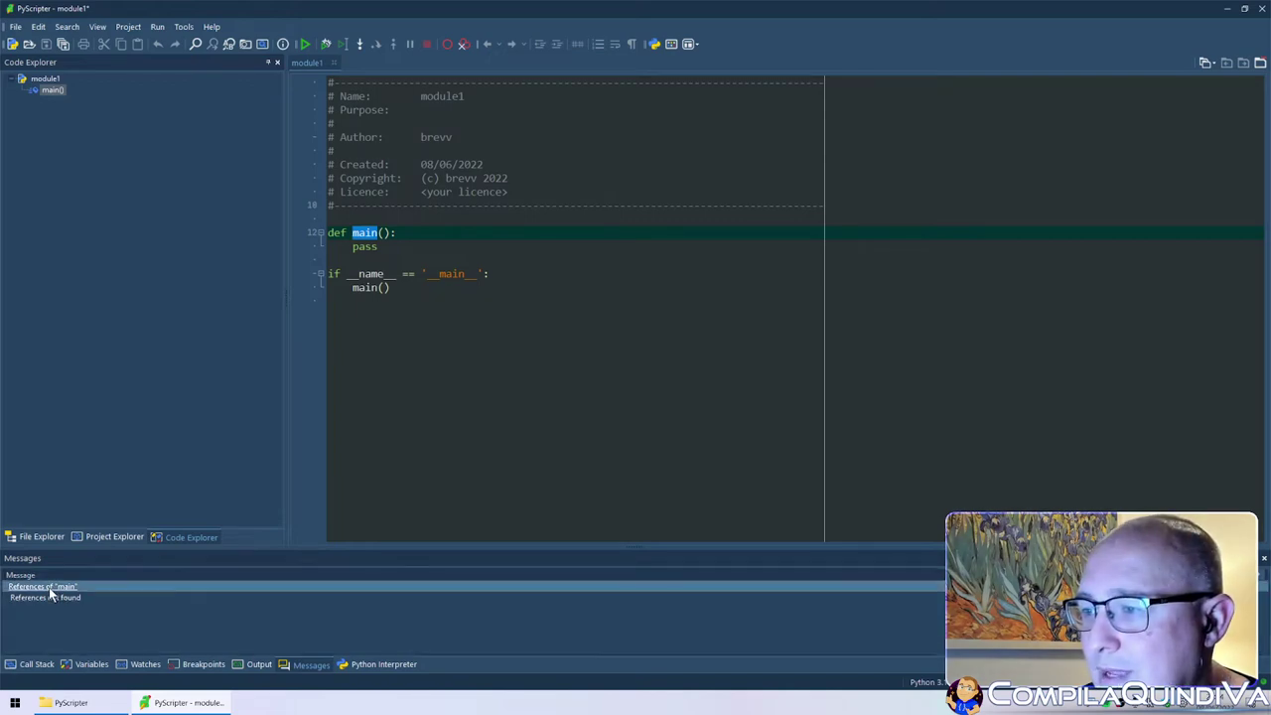
pyautogui.click(67, 600)
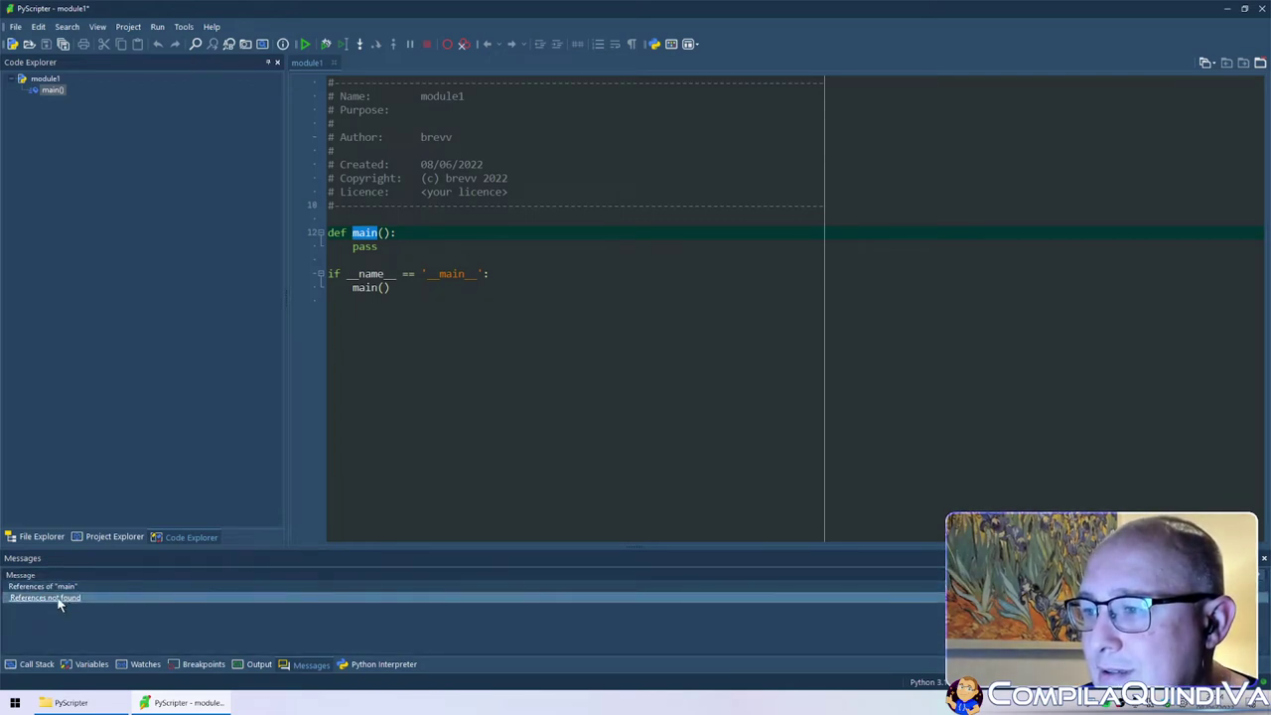
pyautogui.click(46, 586)
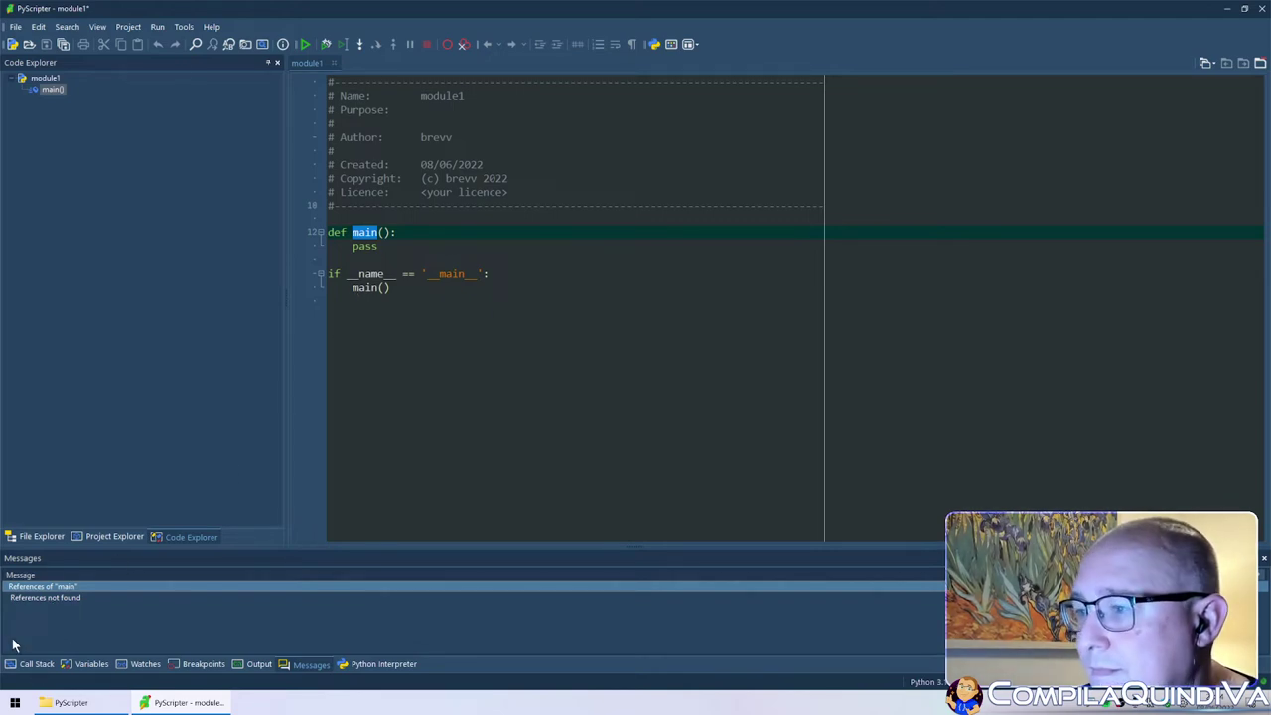
pyautogui.click(72, 596)
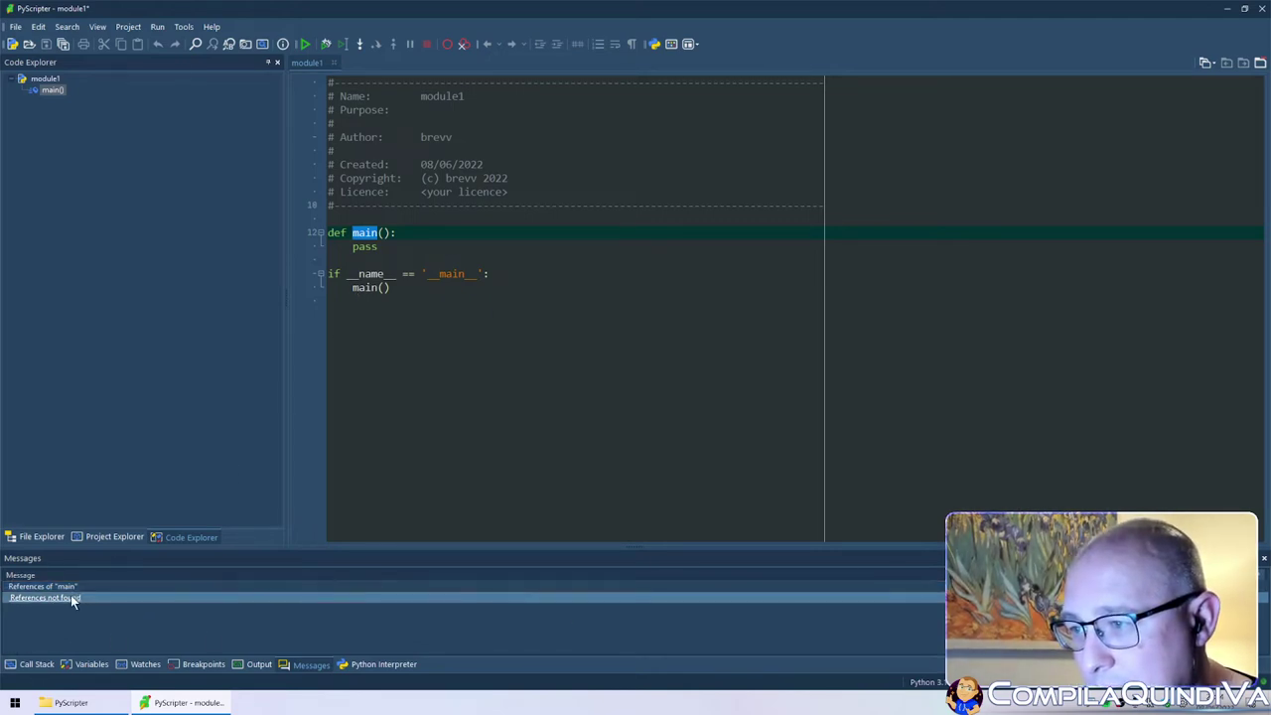
pyautogui.click(70, 586)
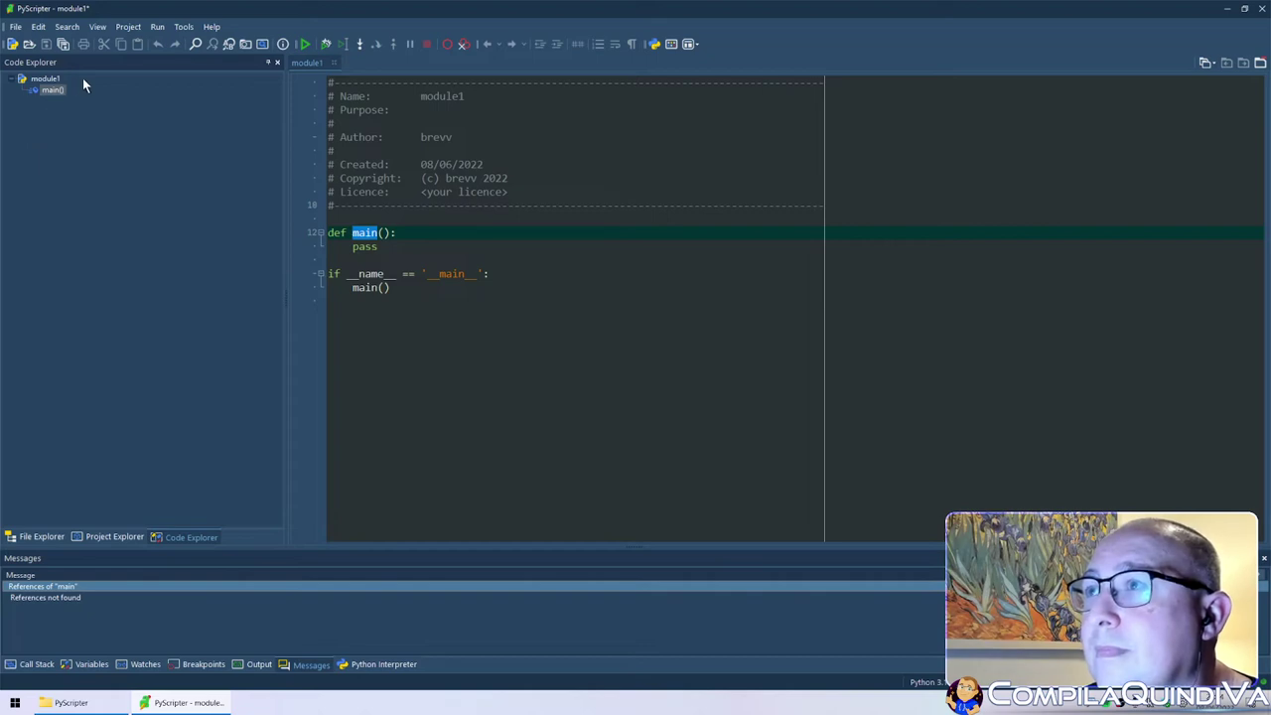
# - Repeat the reference search for main() and return to the Python Interpreter view
pyautogui.rightClick(50, 89)
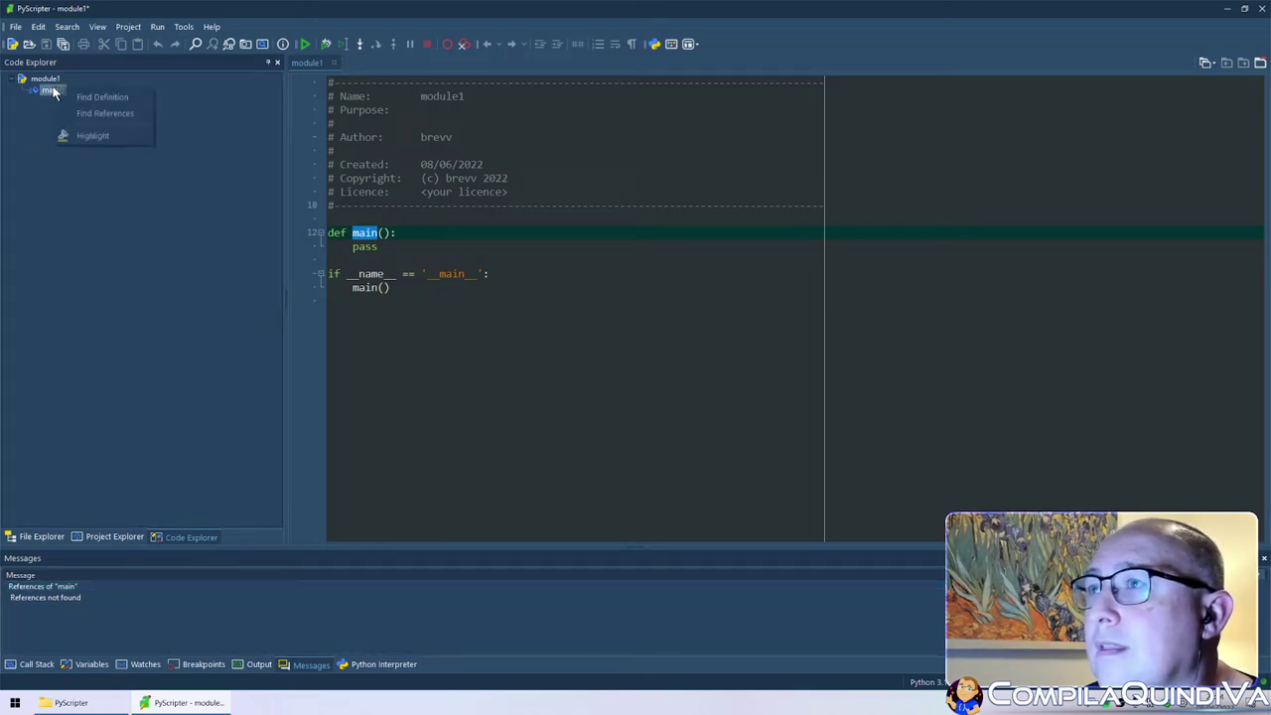
pyautogui.click(113, 114)
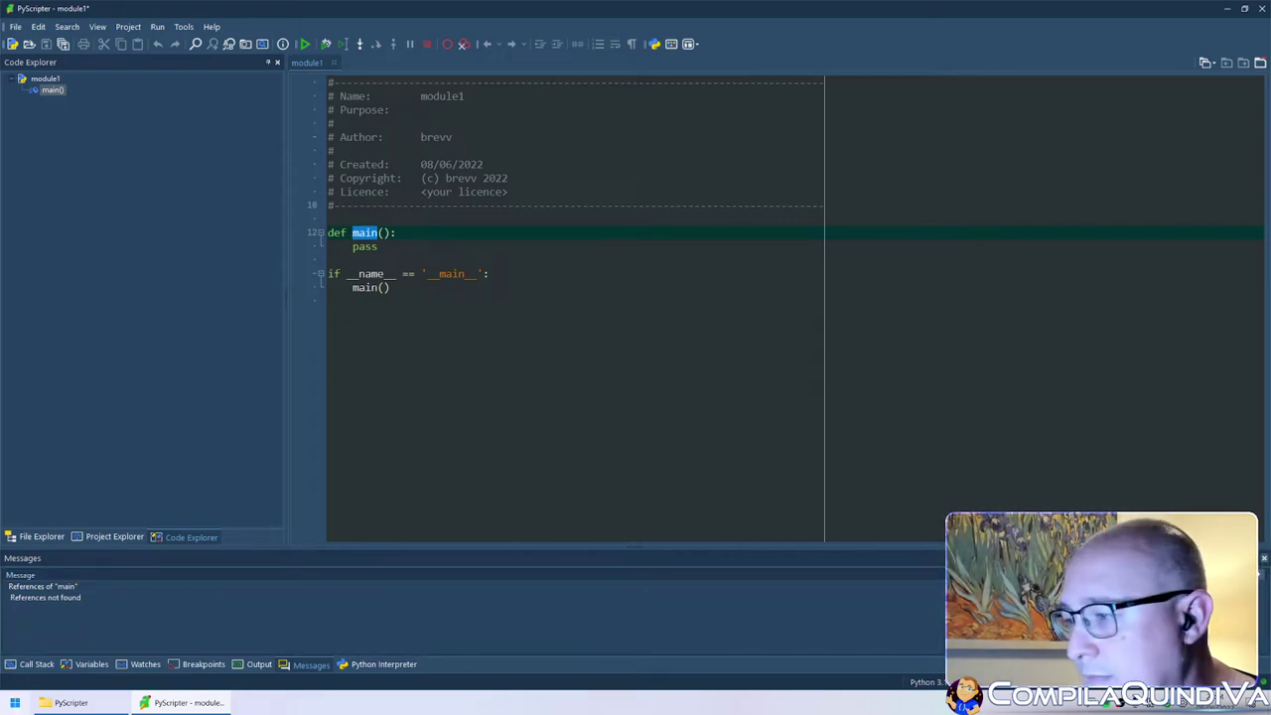
pyautogui.click(103, 666)
pyautogui.click(307, 666)
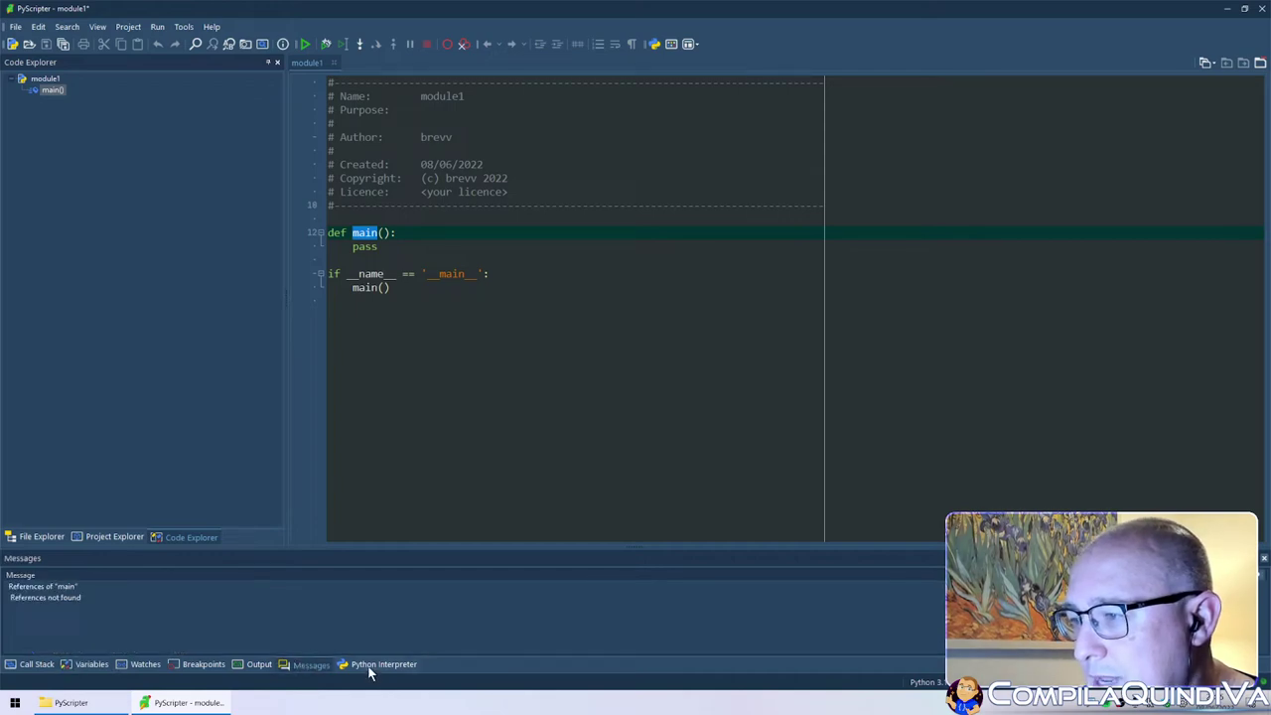
pyautogui.click(373, 674)
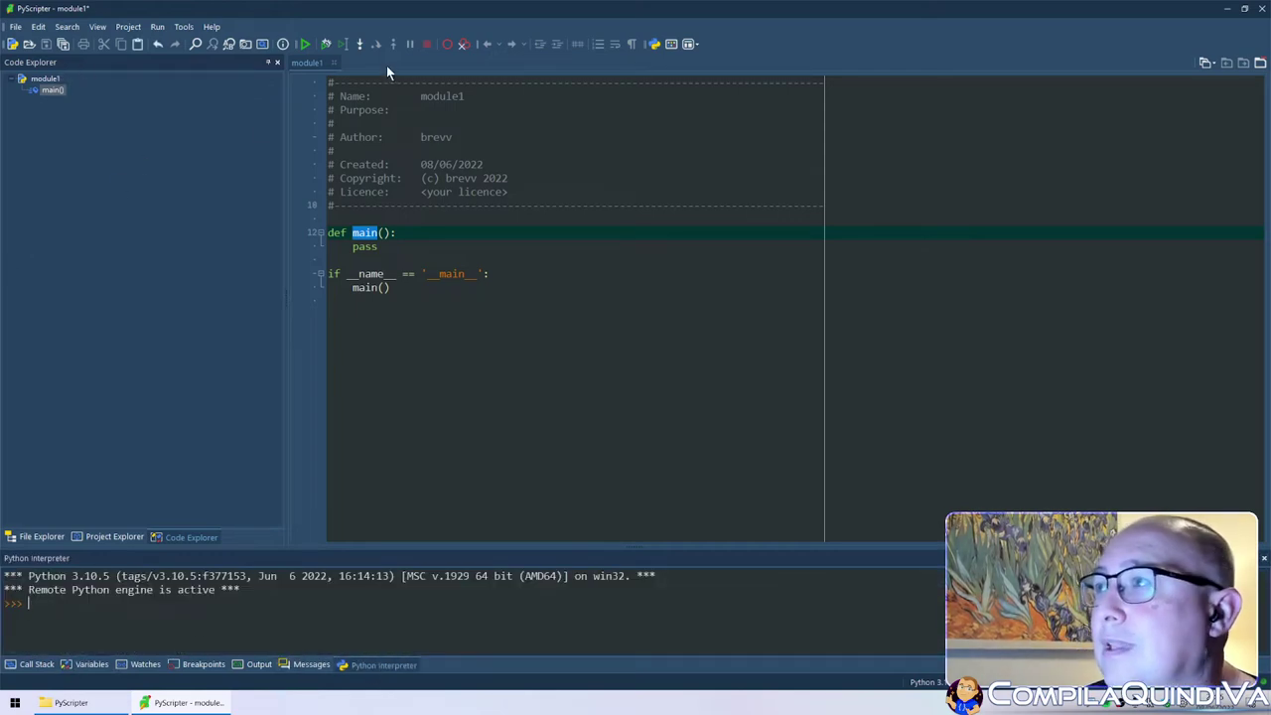
# - Highlight the references of main() in module1 from its Code Explorer entry
pyautogui.rightClick(42, 91)
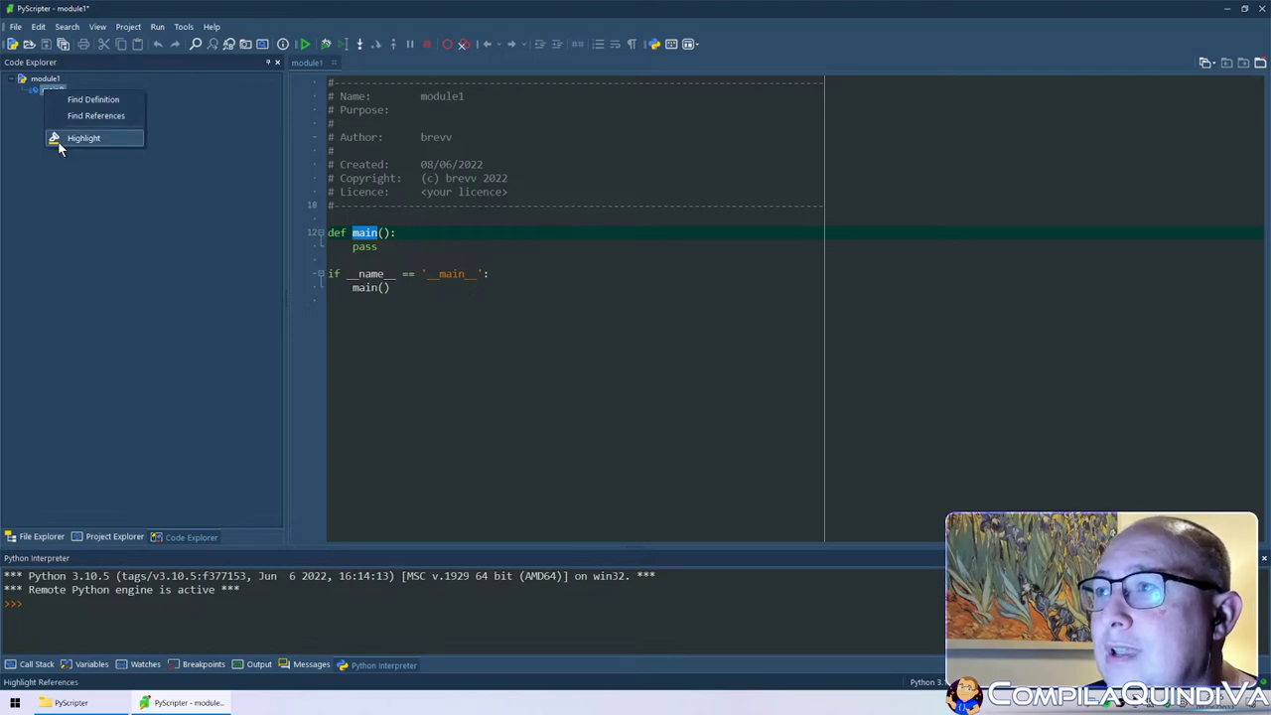
pyautogui.click(57, 136)
pyautogui.click(444, 273)
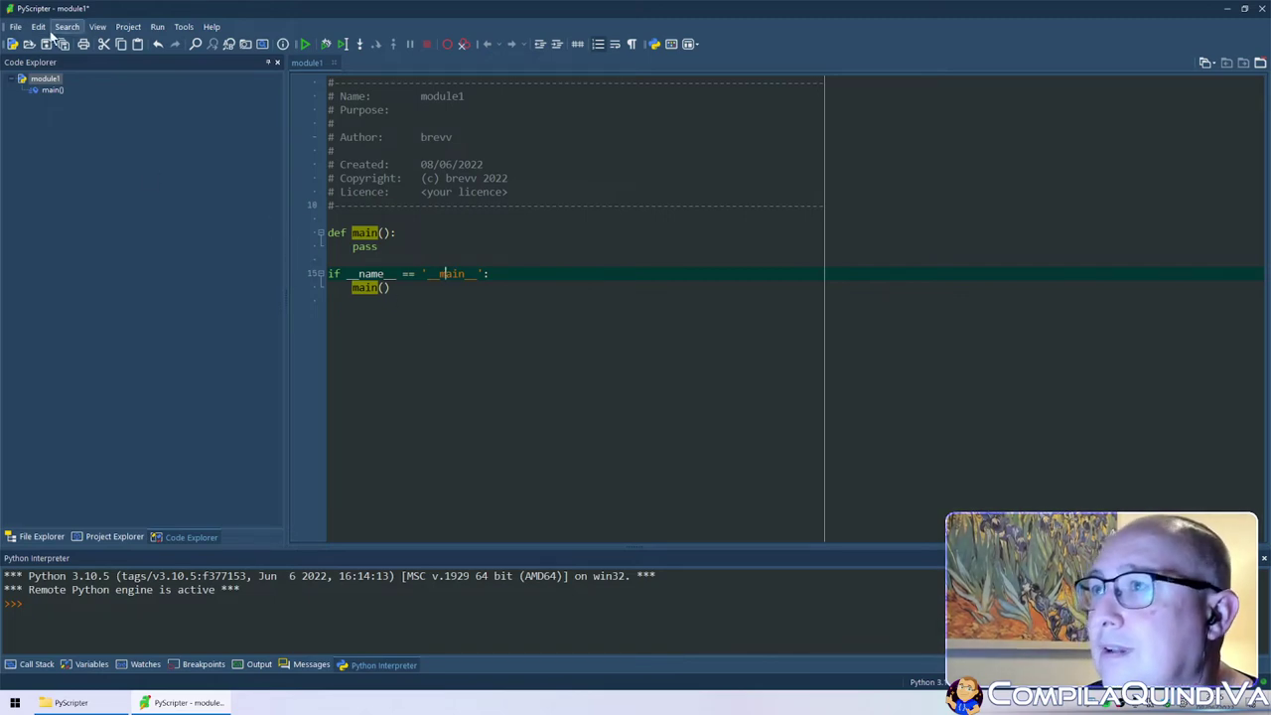
pyautogui.rightClick(58, 93)
pyautogui.click(101, 139)
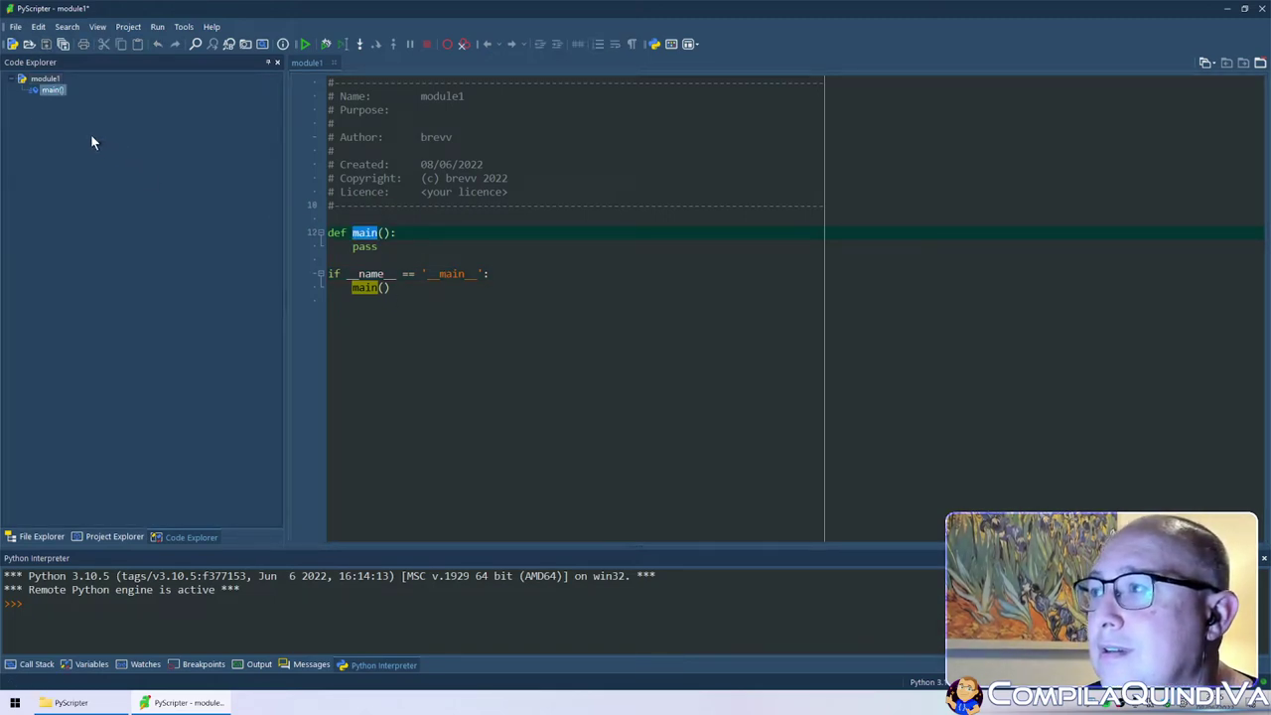
pyautogui.click(539, 303)
# - Check the editor commands available on main, reapply its reference highlighting, and place the cursor on module1's empty last line
pyautogui.rightClick(366, 228)
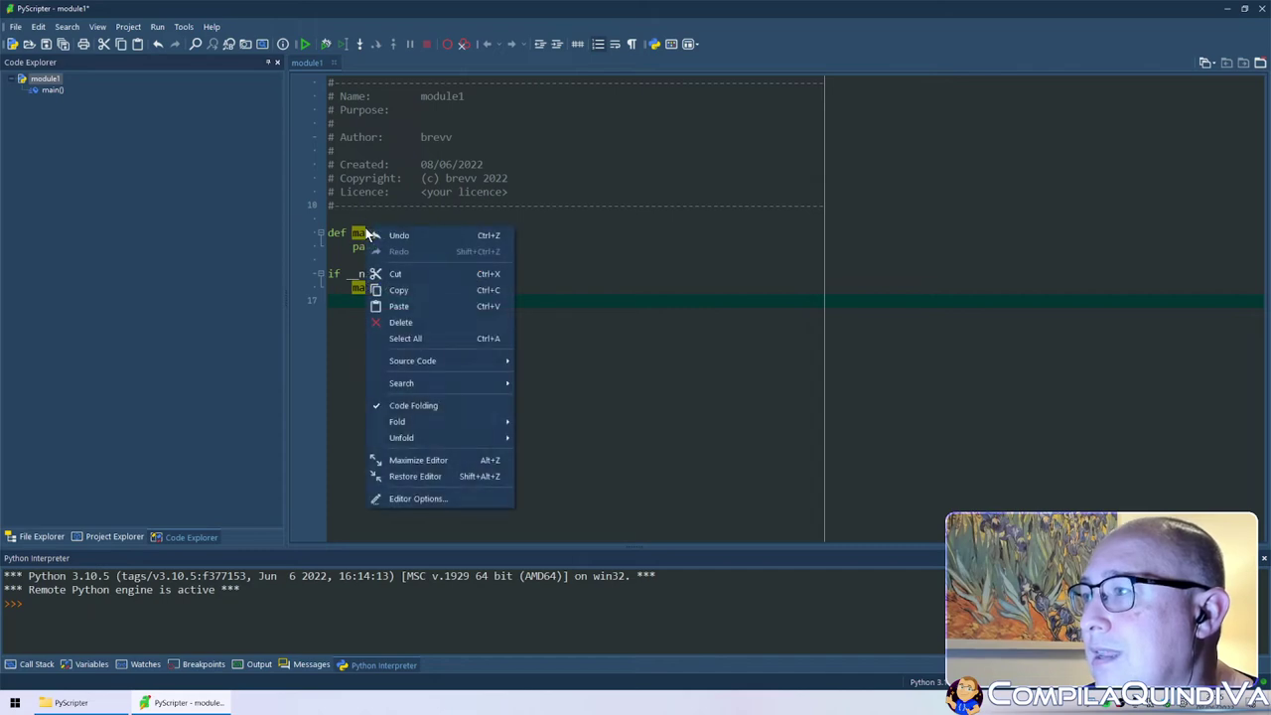
pyautogui.rightClick(366, 234)
pyautogui.rightClick(366, 238)
pyautogui.rightClick(42, 89)
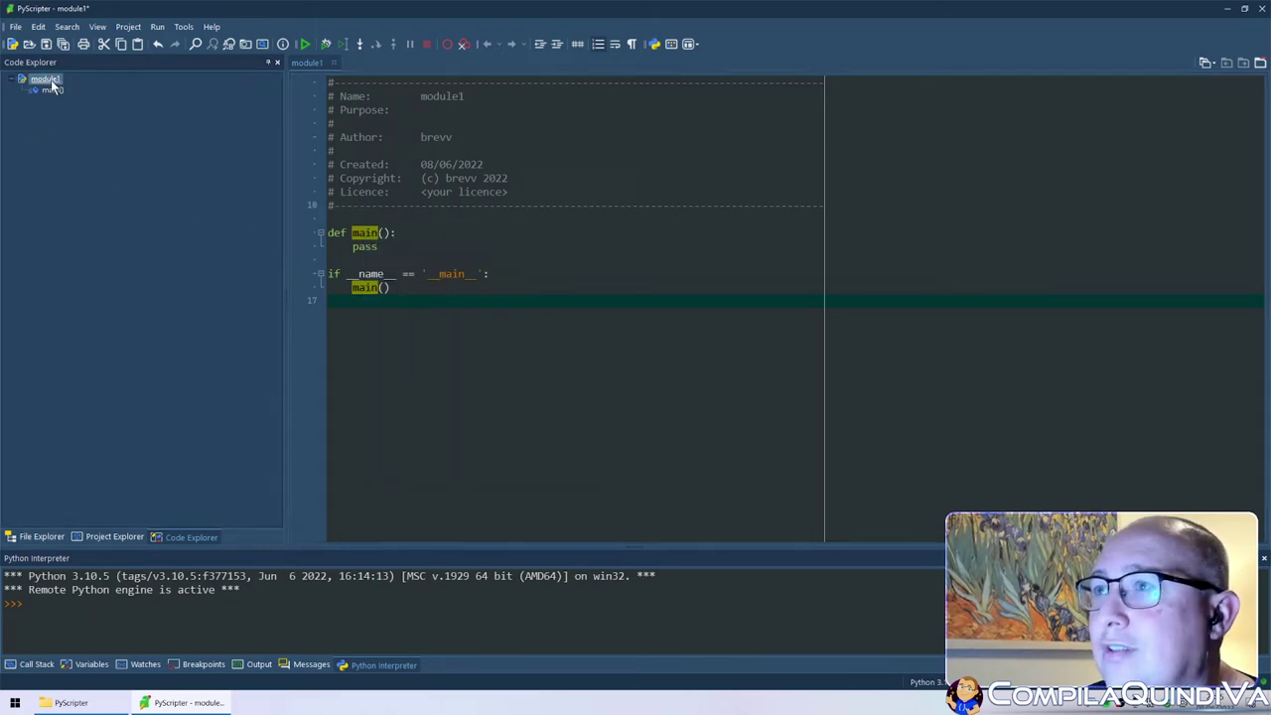
pyautogui.rightClick(40, 87)
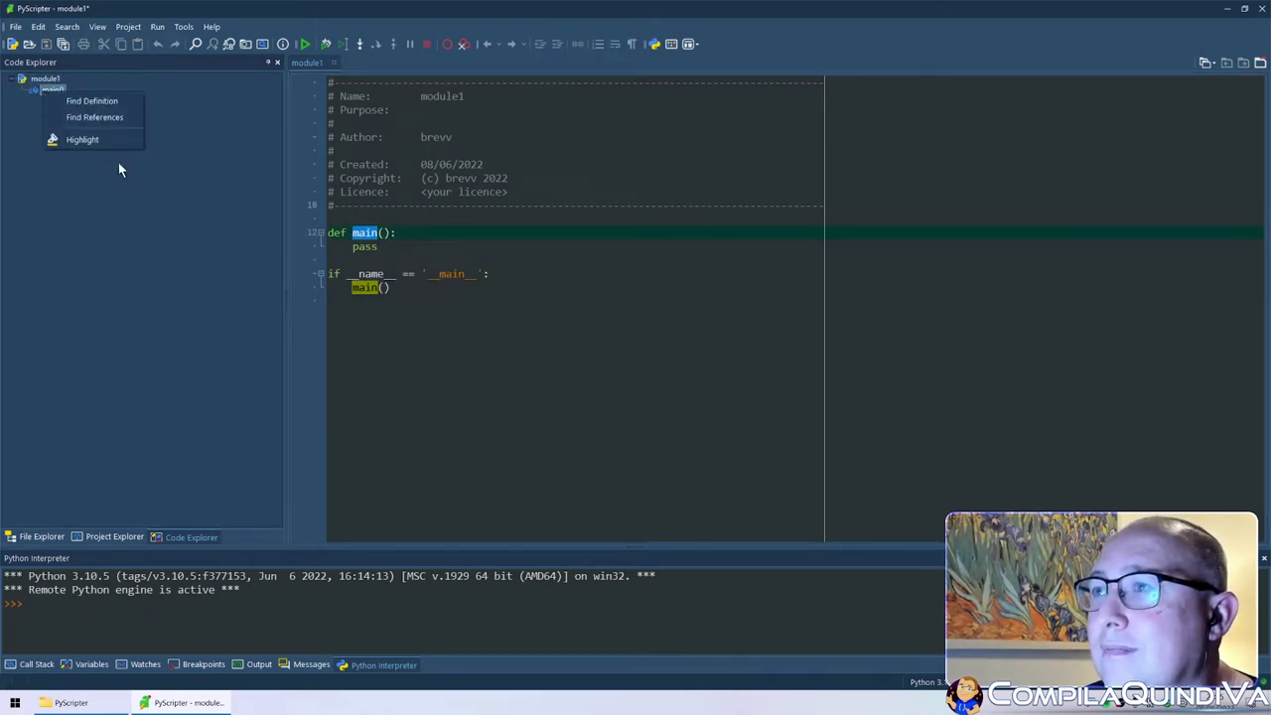
pyautogui.click(101, 132)
pyautogui.click(453, 257)
pyautogui.click(345, 314)
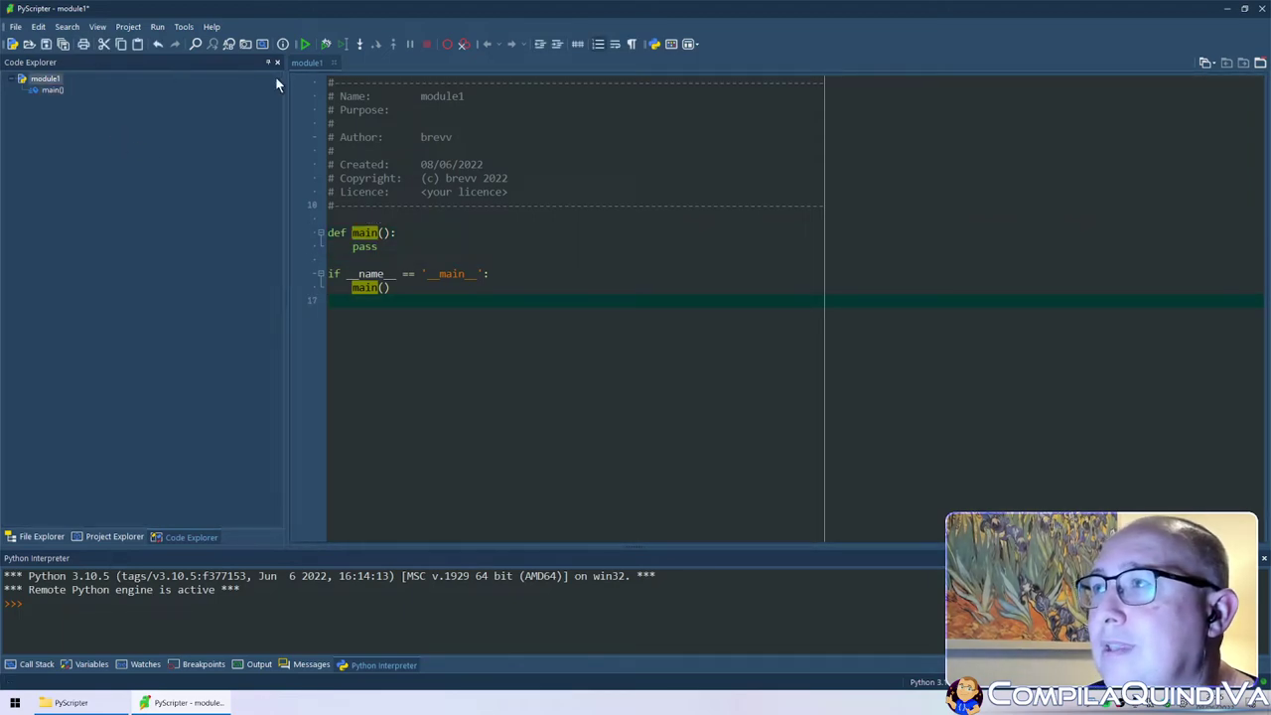
# - Examine the view commands for splitting, zooming, toolbars and IDE windows
pyautogui.click(97, 28)
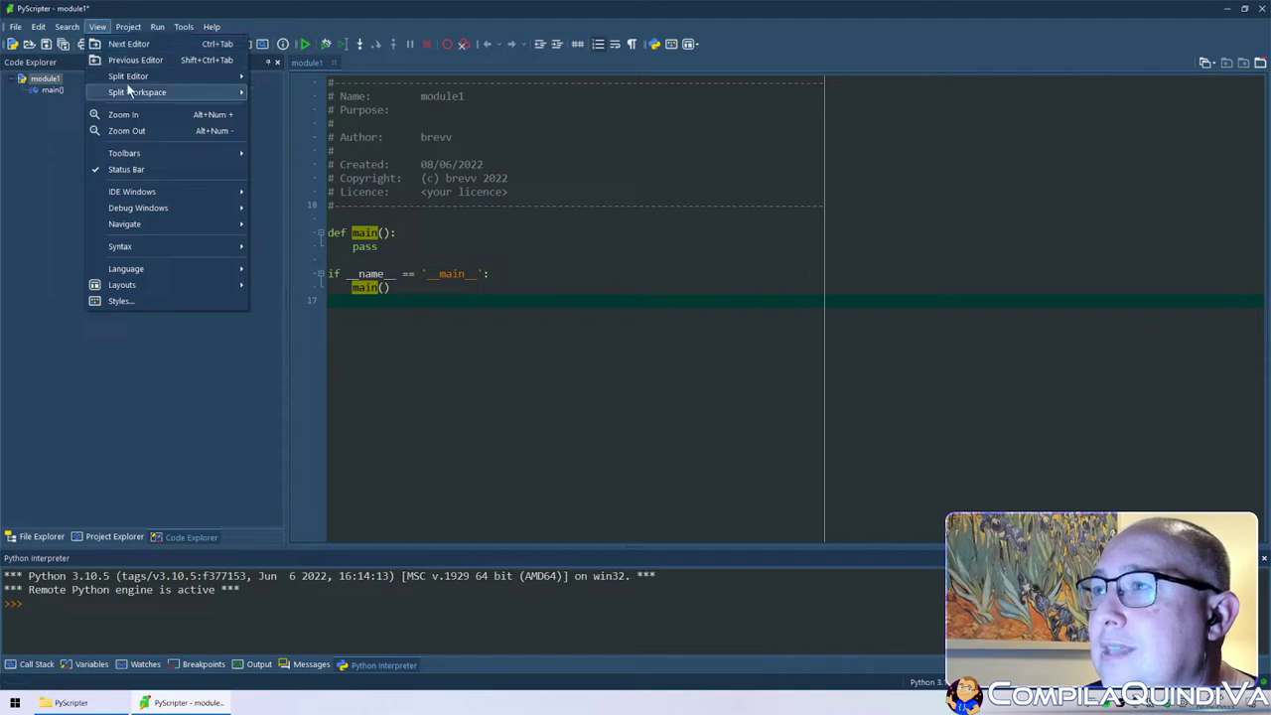
pyautogui.moveTo(126, 80)
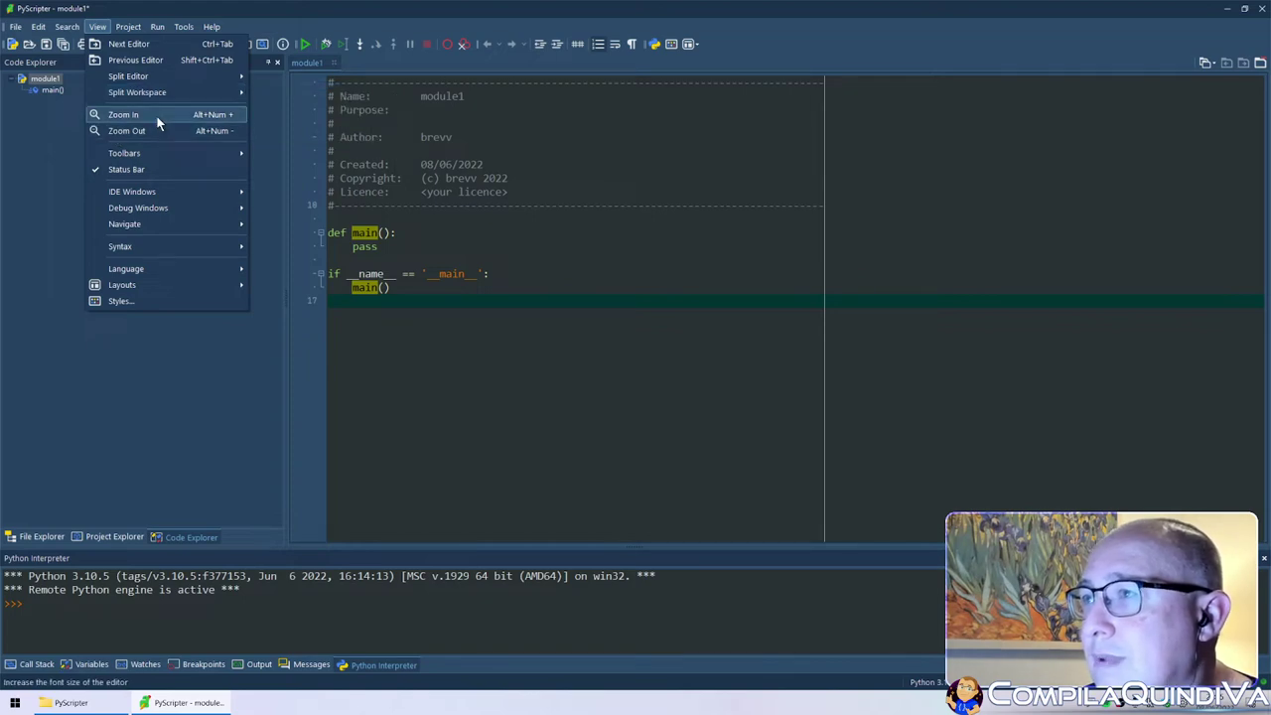
pyautogui.moveTo(149, 154)
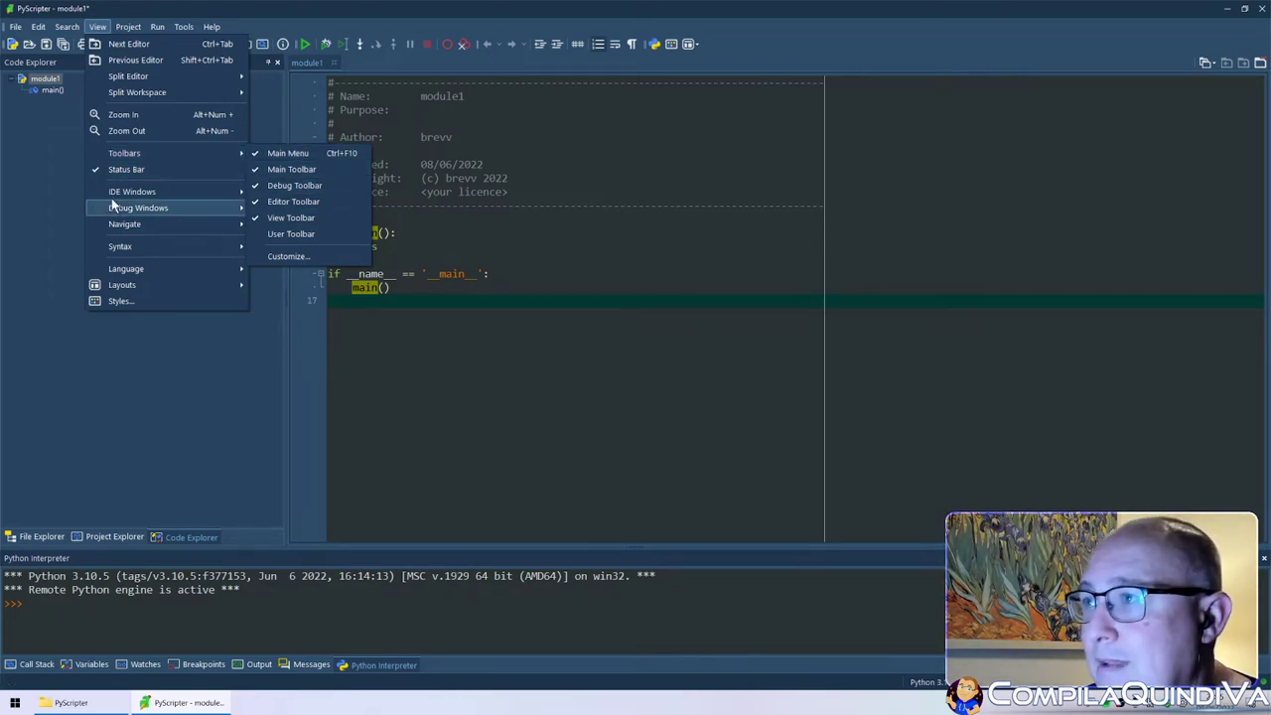
pyautogui.moveTo(112, 199)
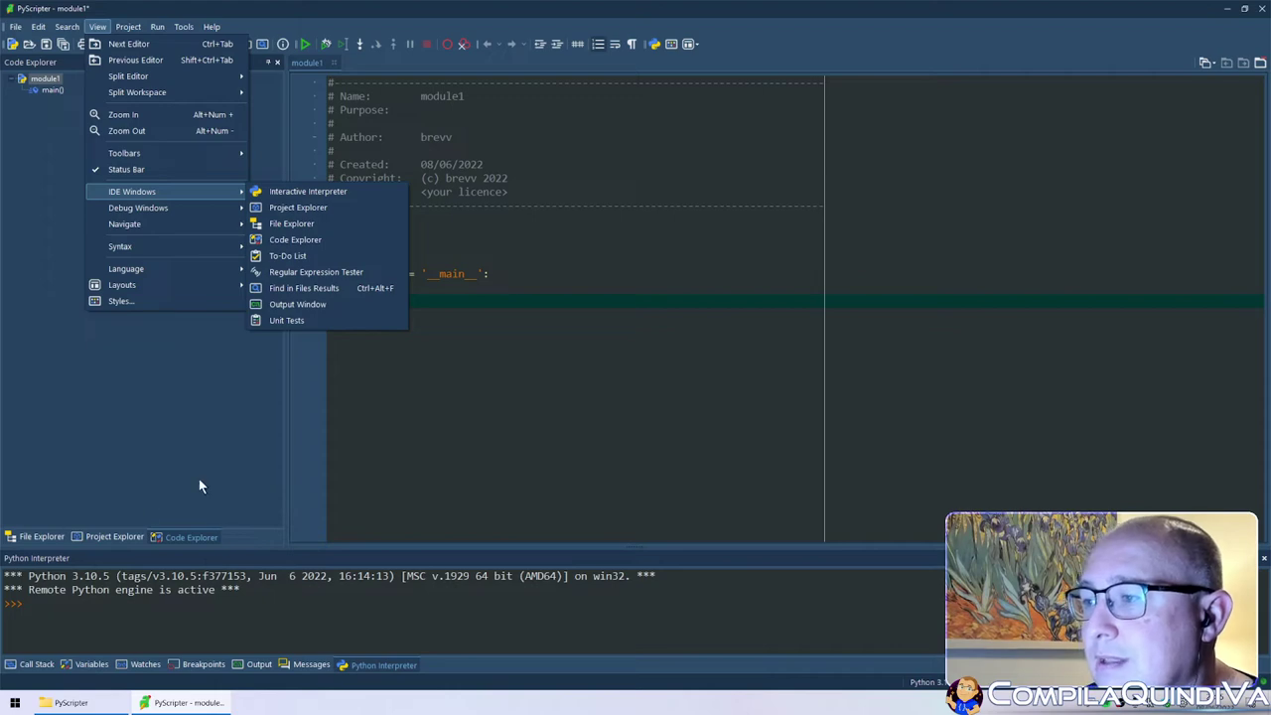
pyautogui.click(182, 454)
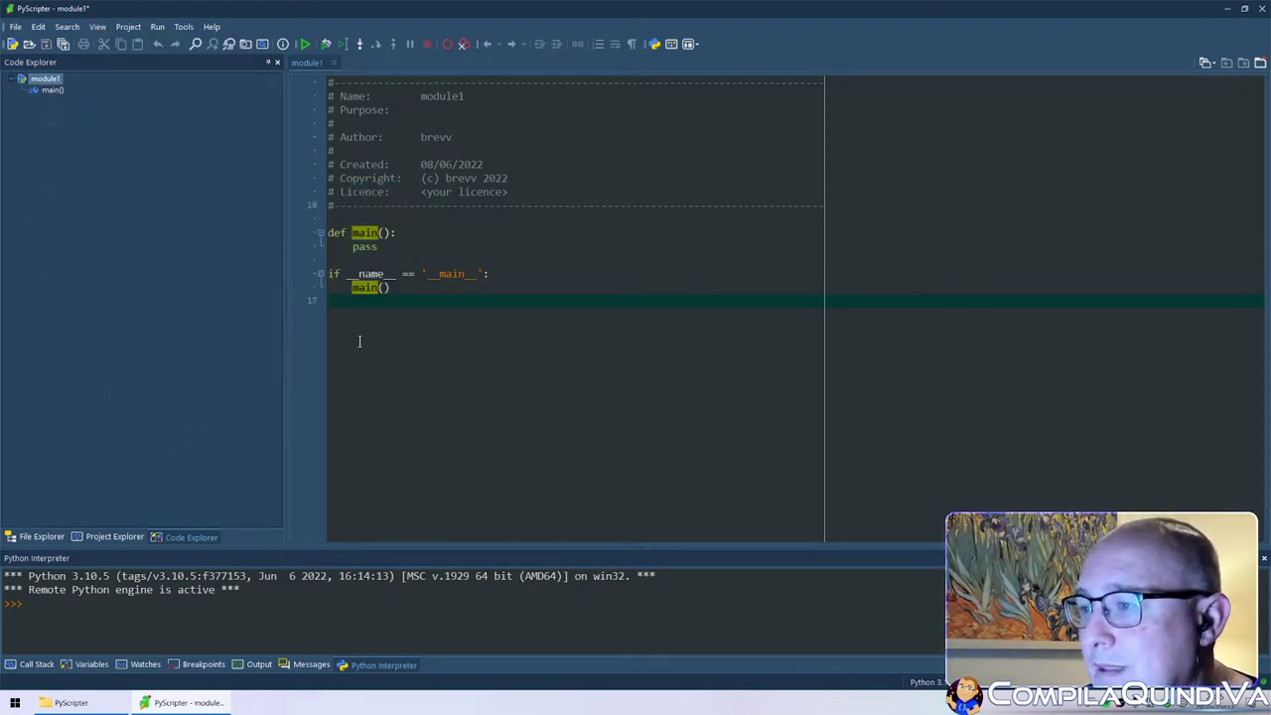
# - Look through the Project Explorer and File Explorer, and check the commands available for the Dati (E:) drive
pyautogui.click(113, 537)
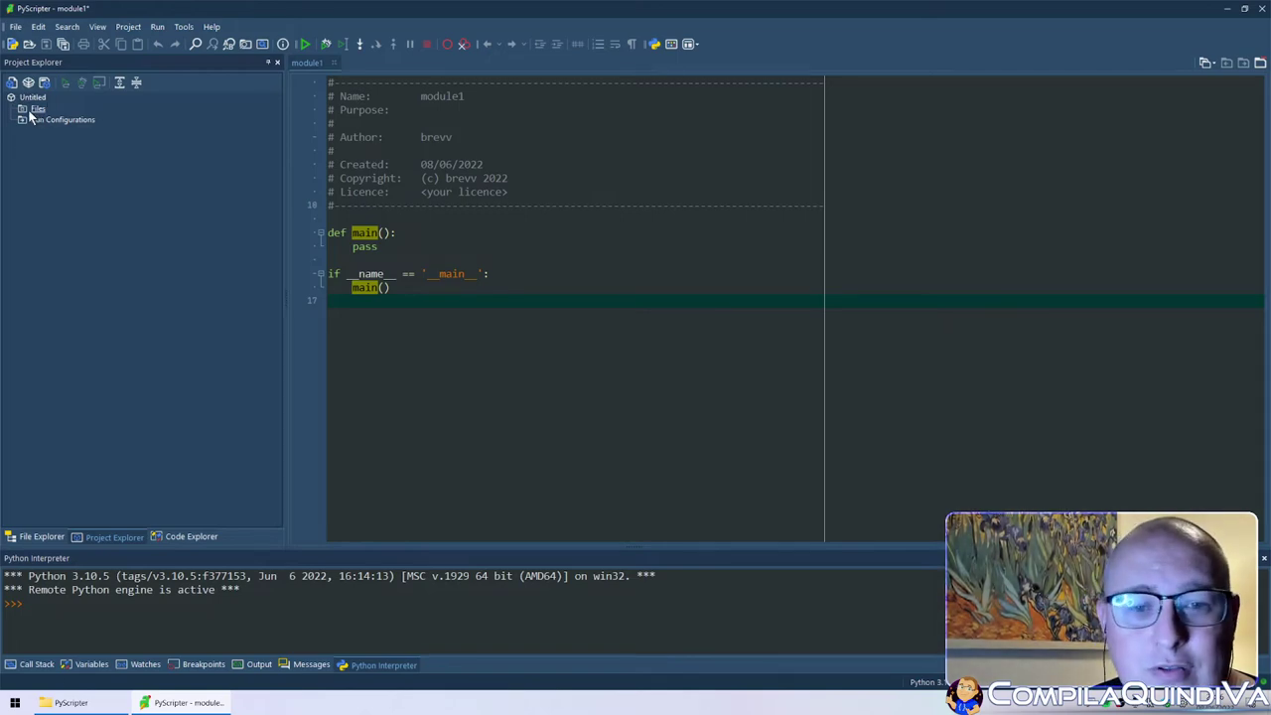
pyautogui.click(40, 536)
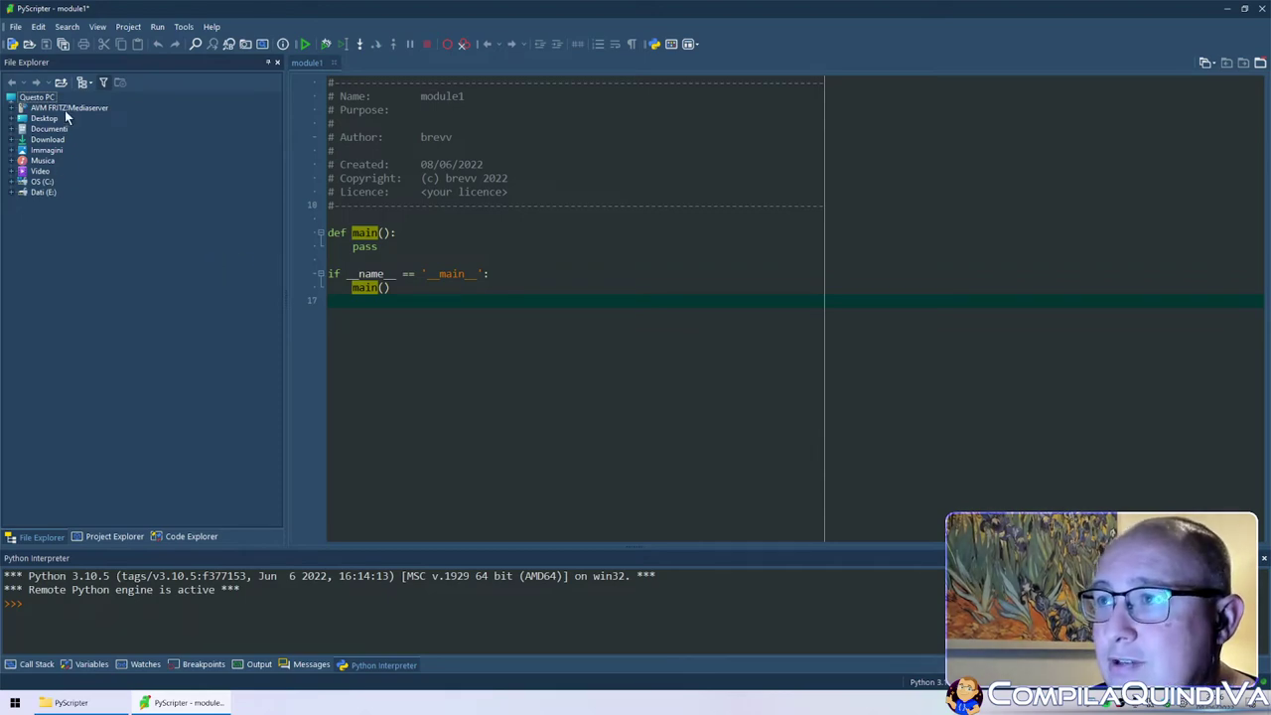
pyautogui.rightClick(45, 194)
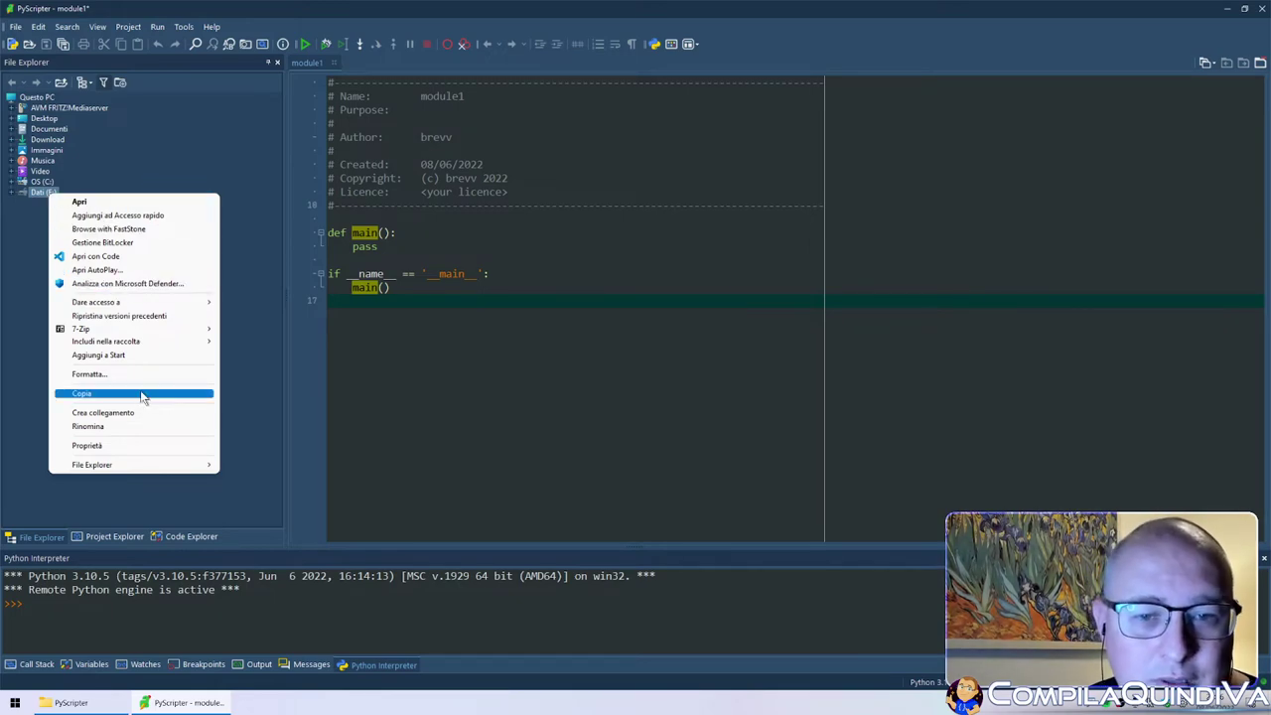
pyautogui.moveTo(136, 470)
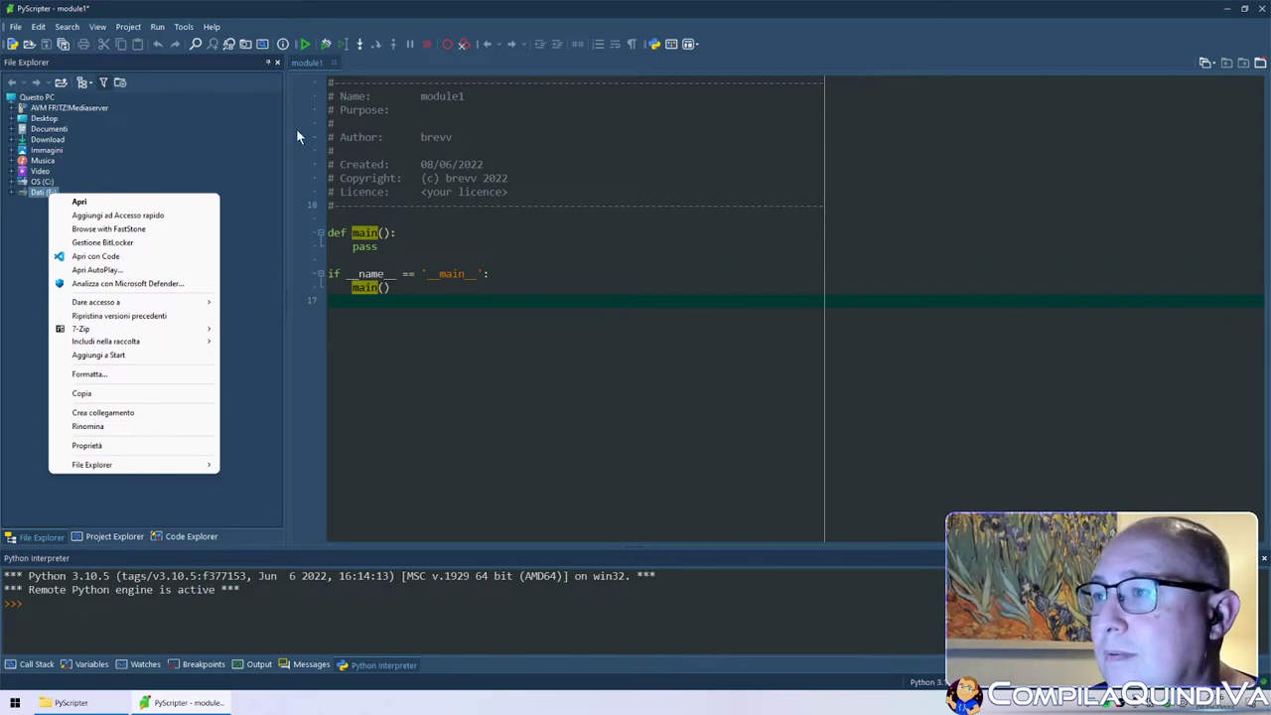
pyautogui.click(195, 151)
# - Review the Python path folders offered in the File Explorer and examine the ordered list of file paths in an enlarged Python Path dialog
pyautogui.click(89, 84)
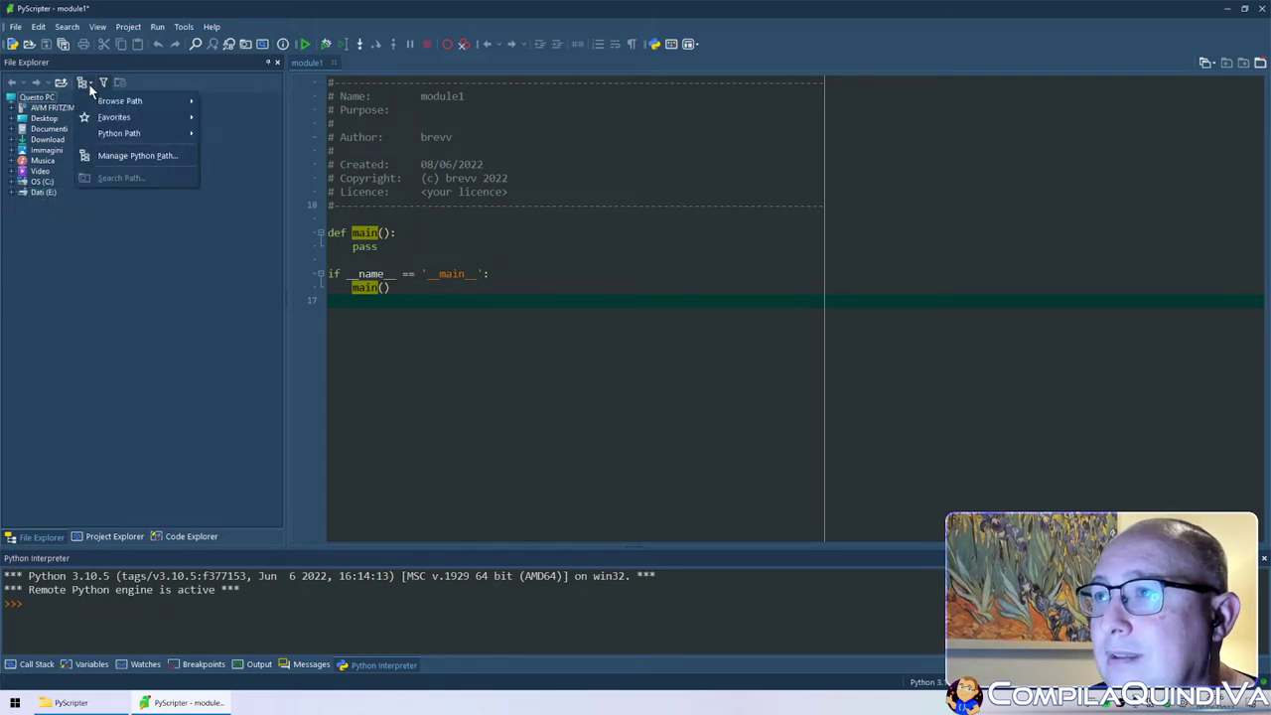
pyautogui.moveTo(126, 139)
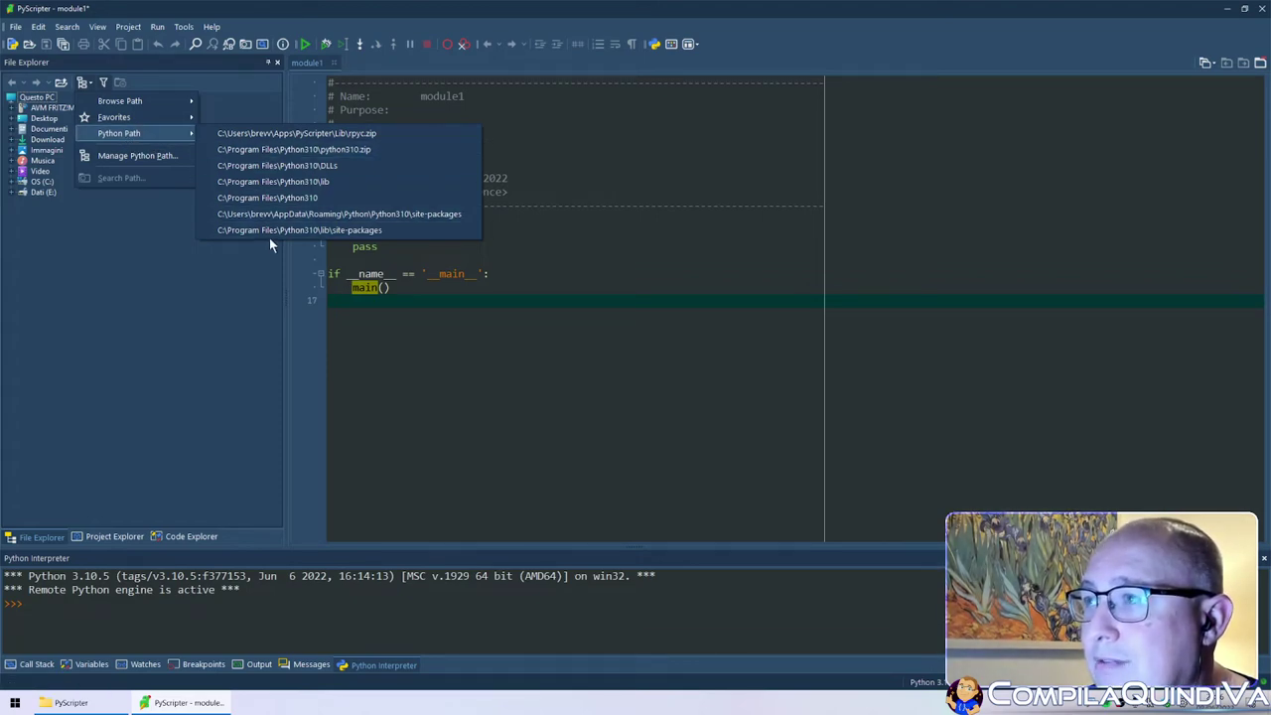
pyautogui.click(138, 157)
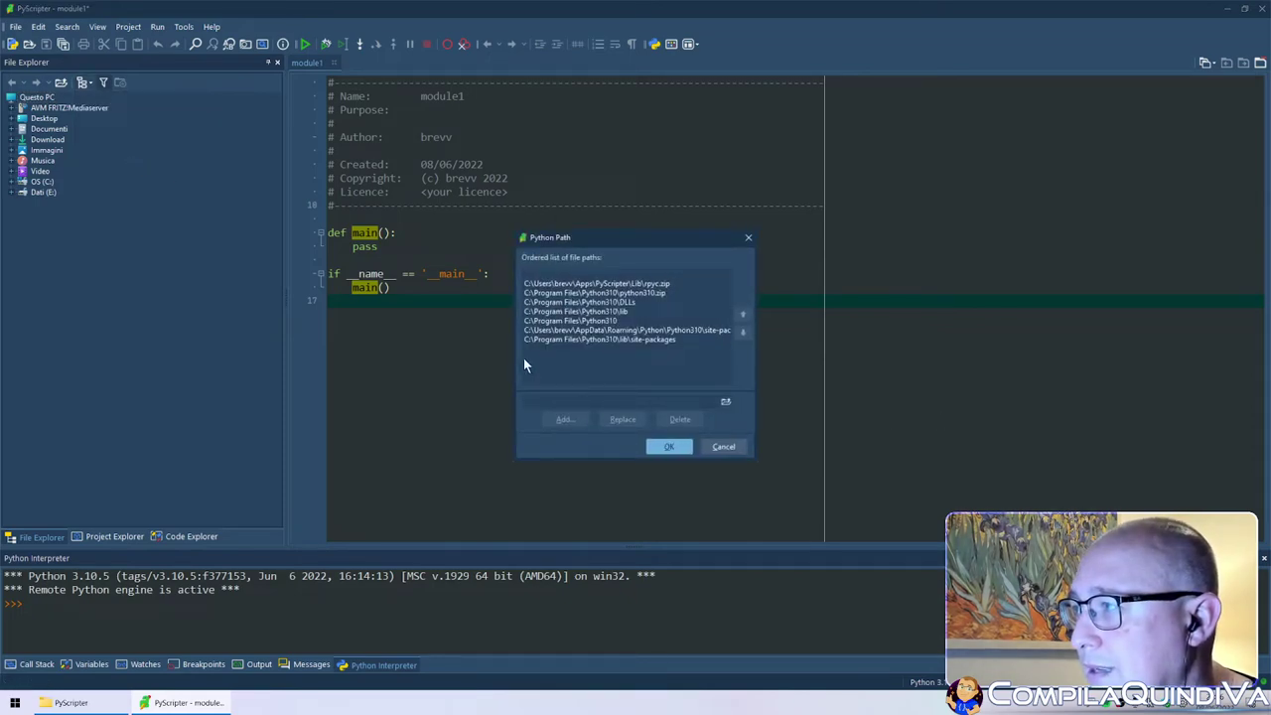
pyautogui.moveTo(514, 355); pyautogui.dragTo(413, 355)
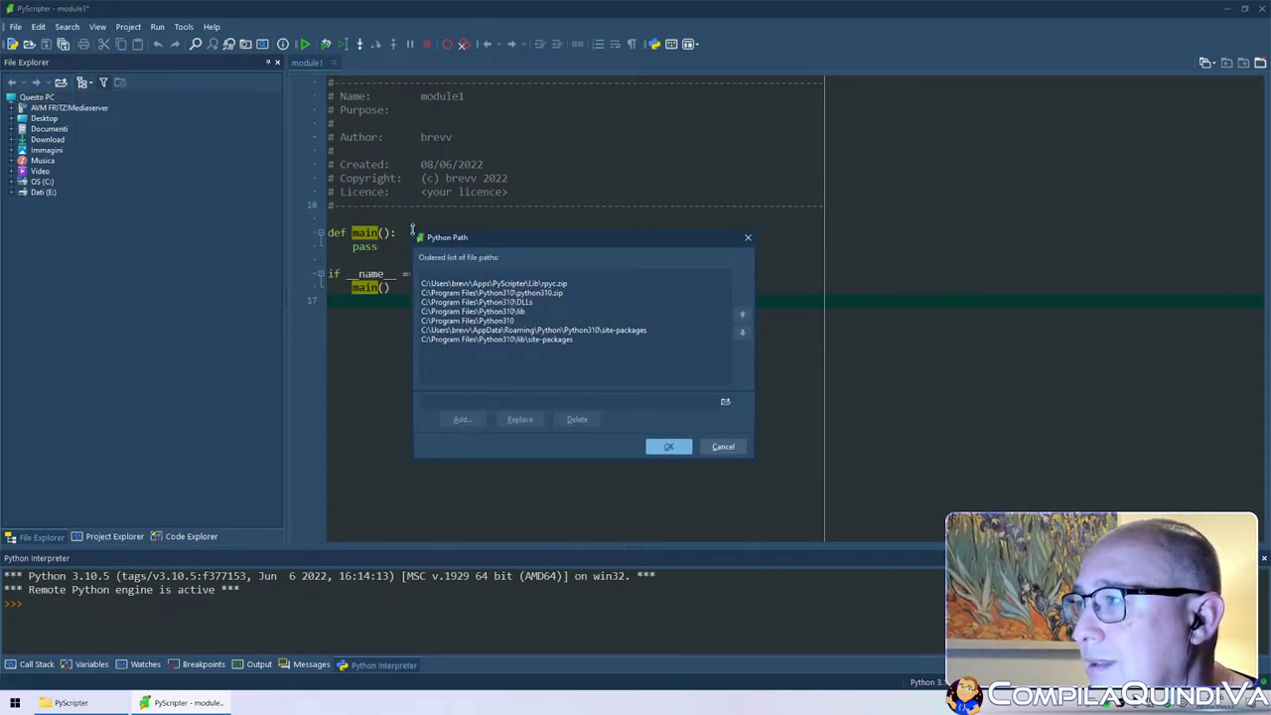
pyautogui.moveTo(413, 230); pyautogui.dragTo(413, 149)
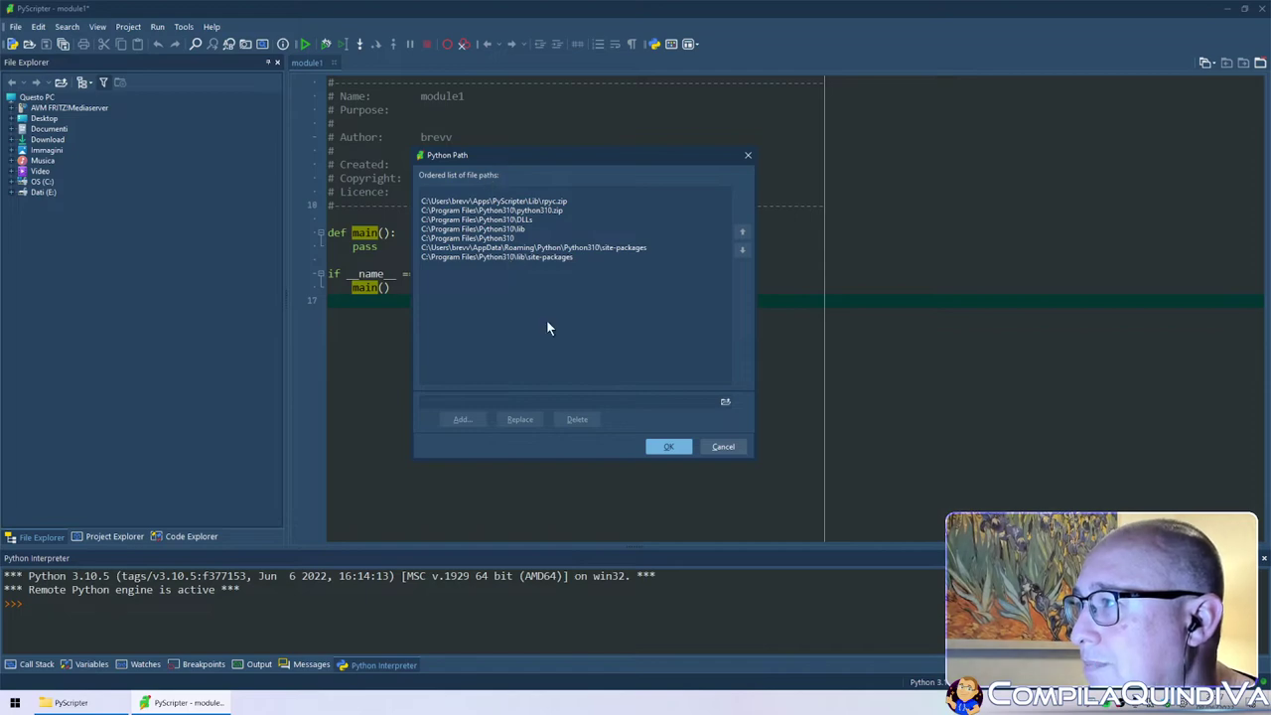
pyautogui.click(724, 448)
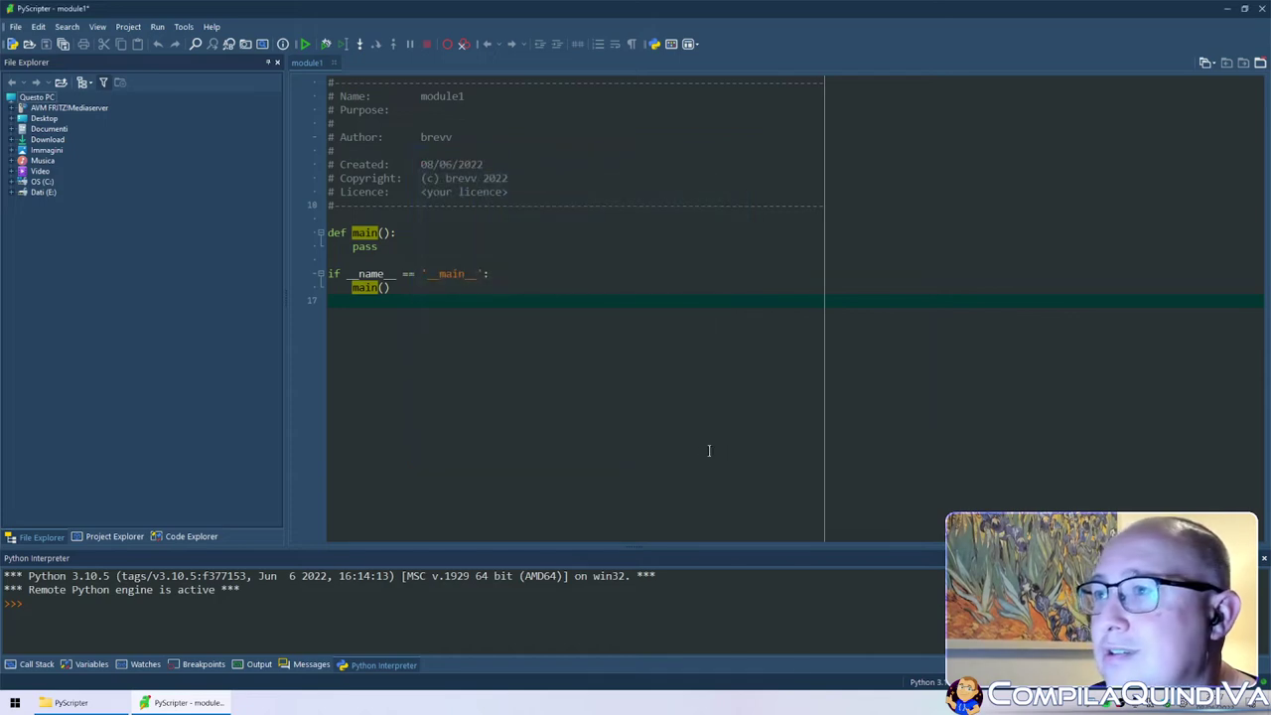
# - Move the File Explorer up one level from Questo PC to Desktop
pyautogui.click(92, 81)
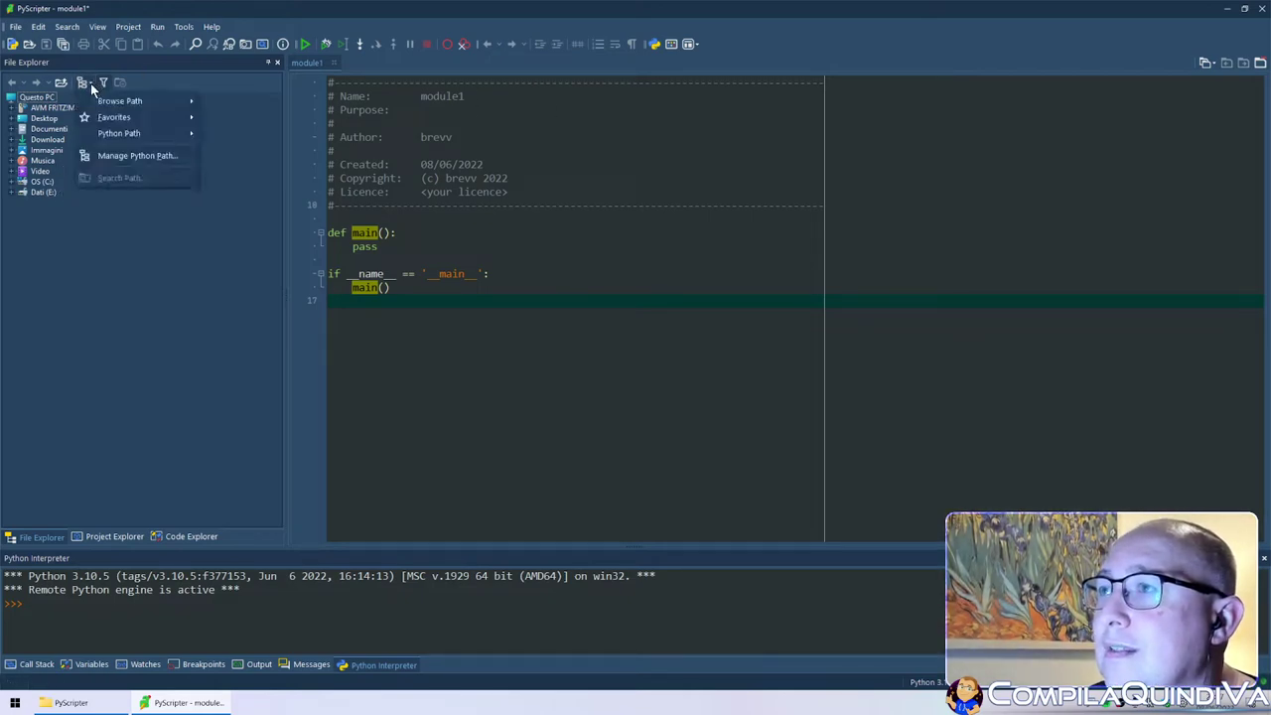
pyautogui.click(63, 89)
pyautogui.click(61, 85)
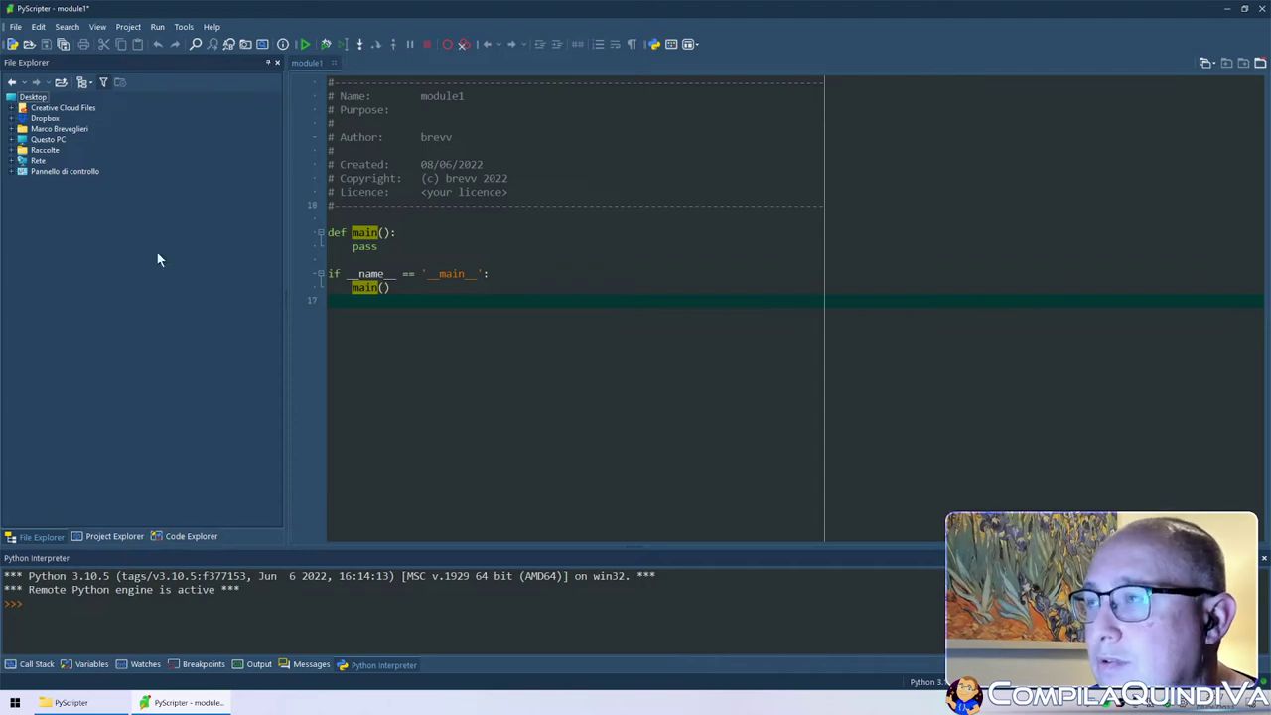
# - Examine the project commands and the view options for debug windows, syntax and interface language
pyautogui.click(128, 27)
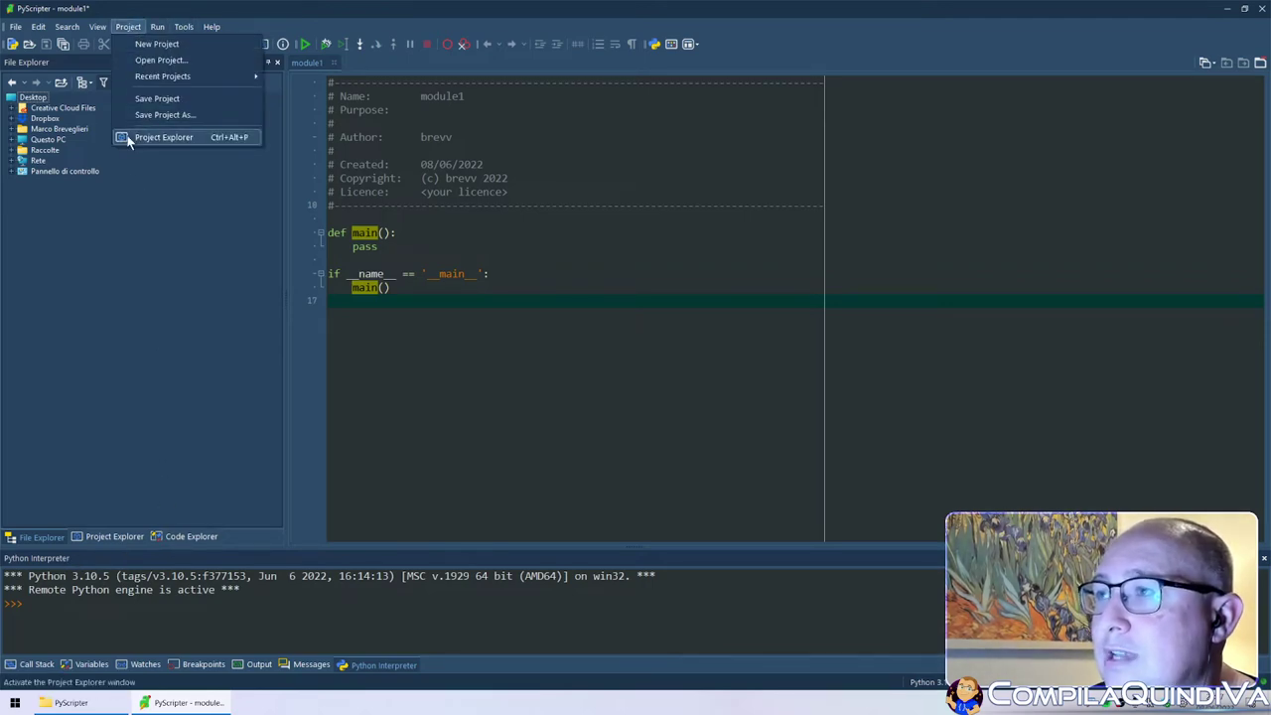
pyautogui.moveTo(97, 26)
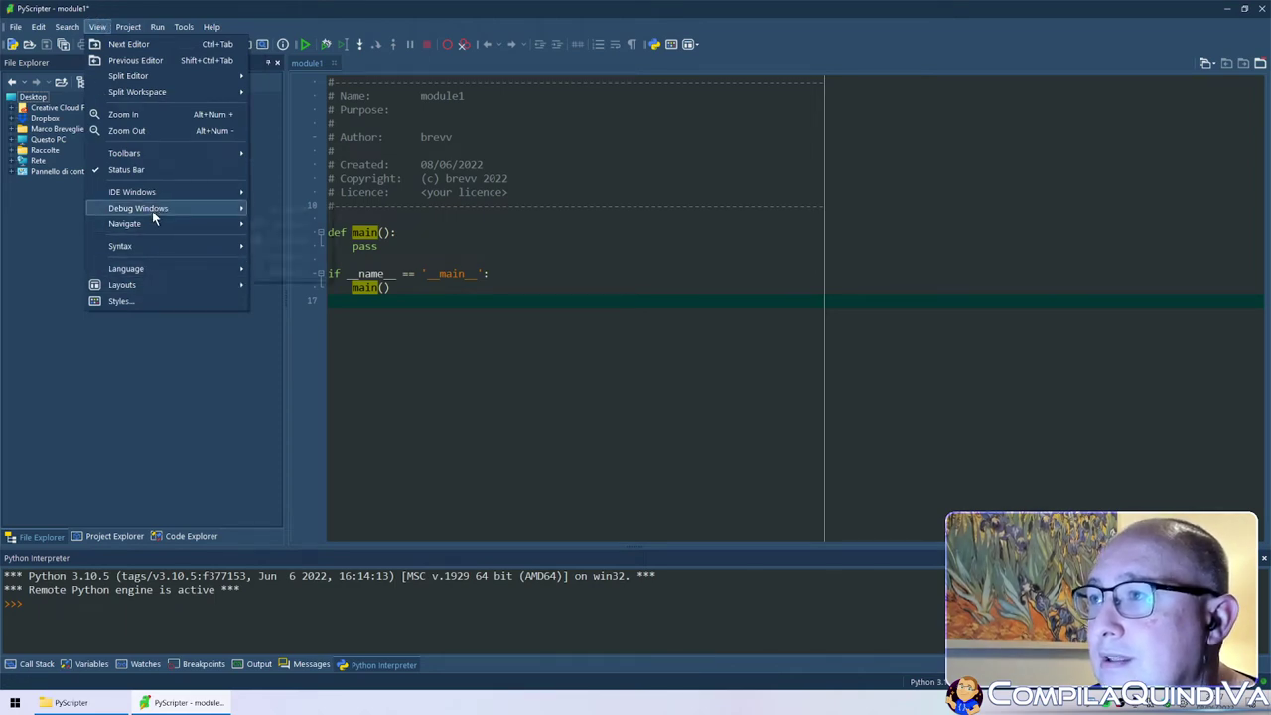
pyautogui.moveTo(153, 209)
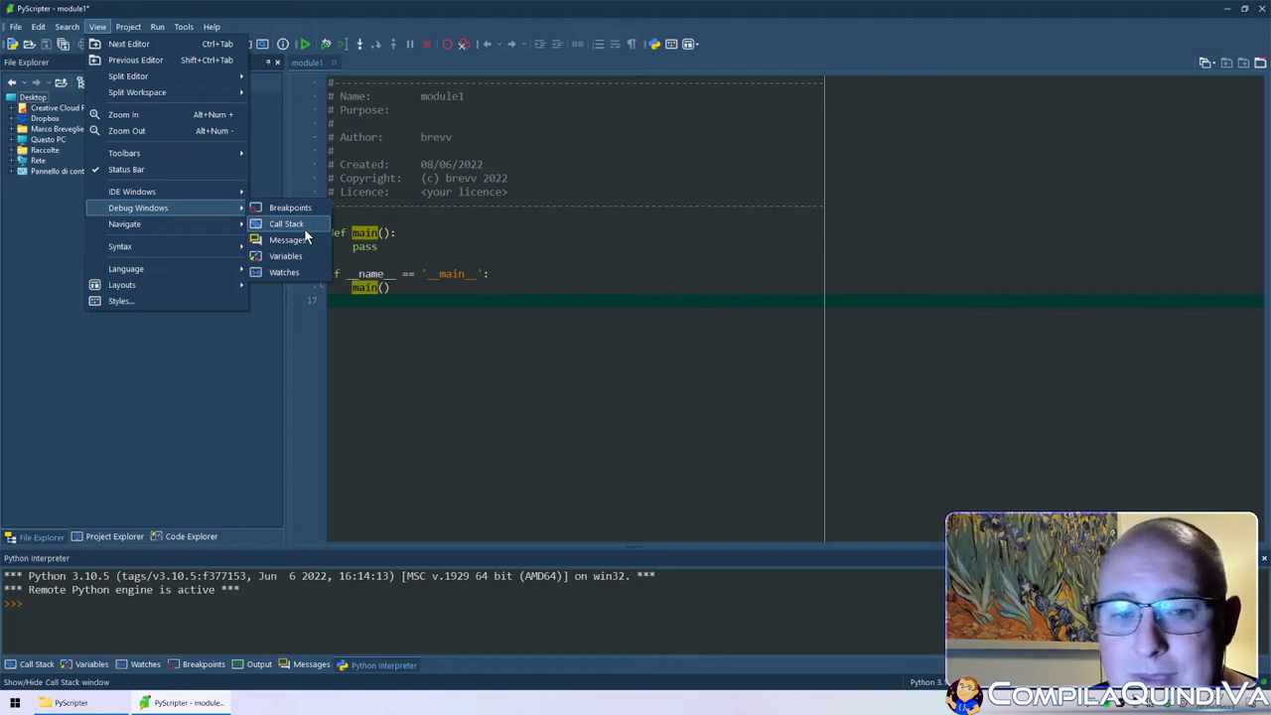
pyautogui.moveTo(137, 246)
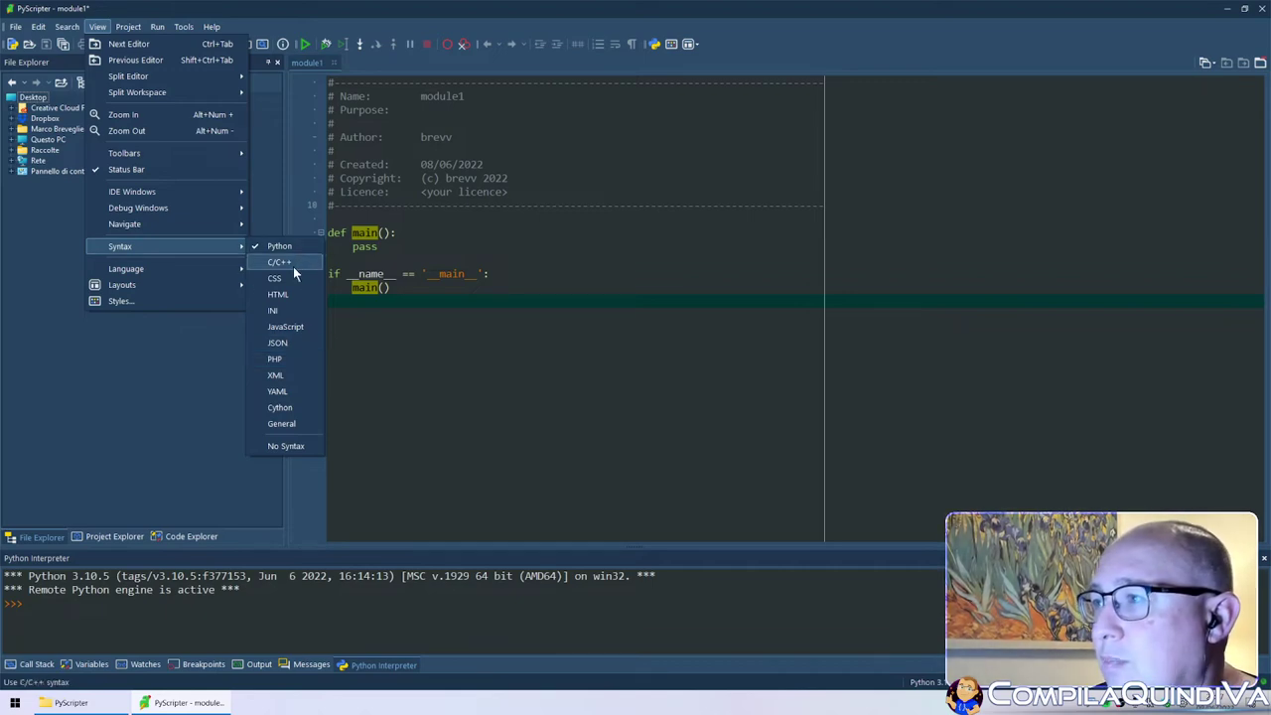
pyautogui.moveTo(195, 267)
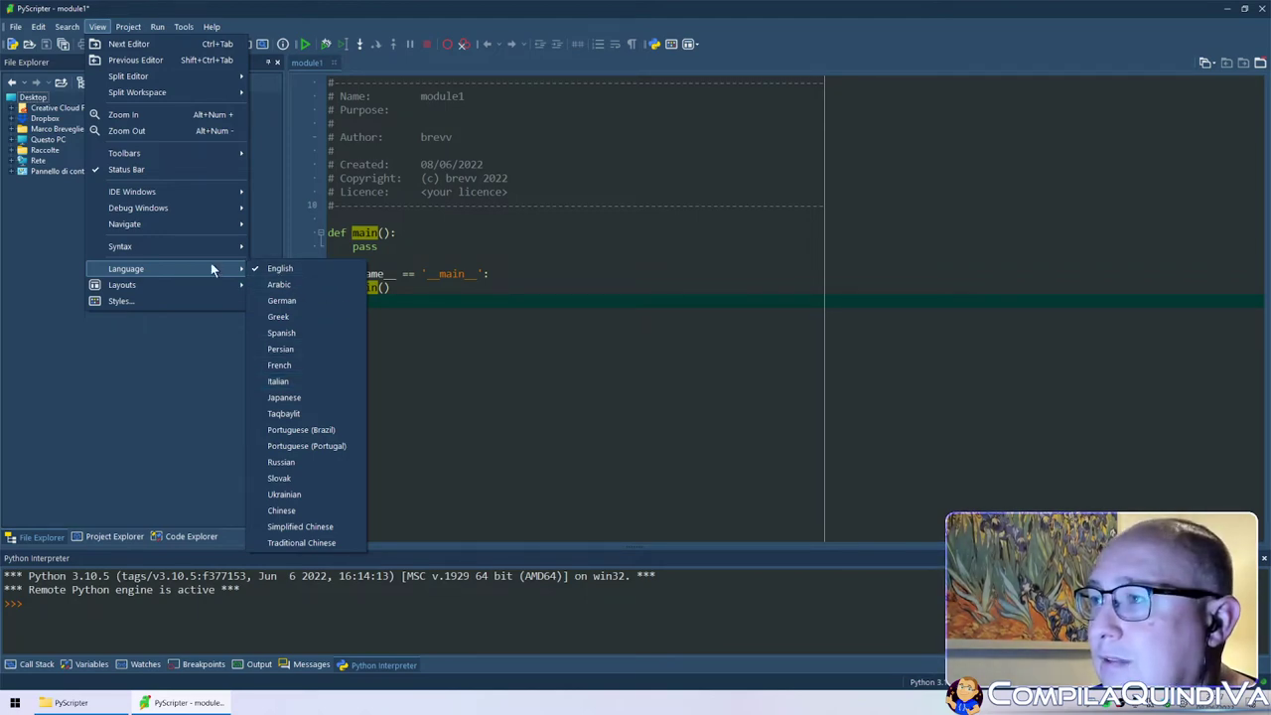
# - Save the current window layout under the name Coding
pyautogui.moveTo(139, 285)
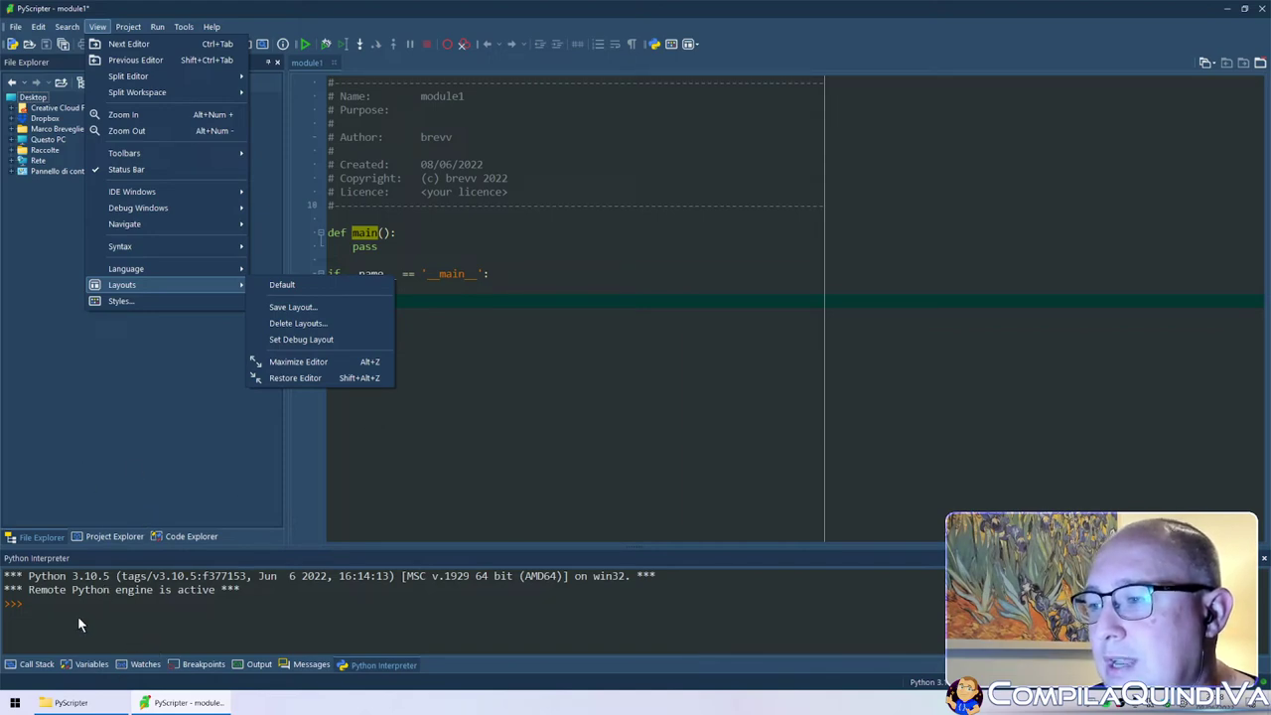
pyautogui.click(311, 309)
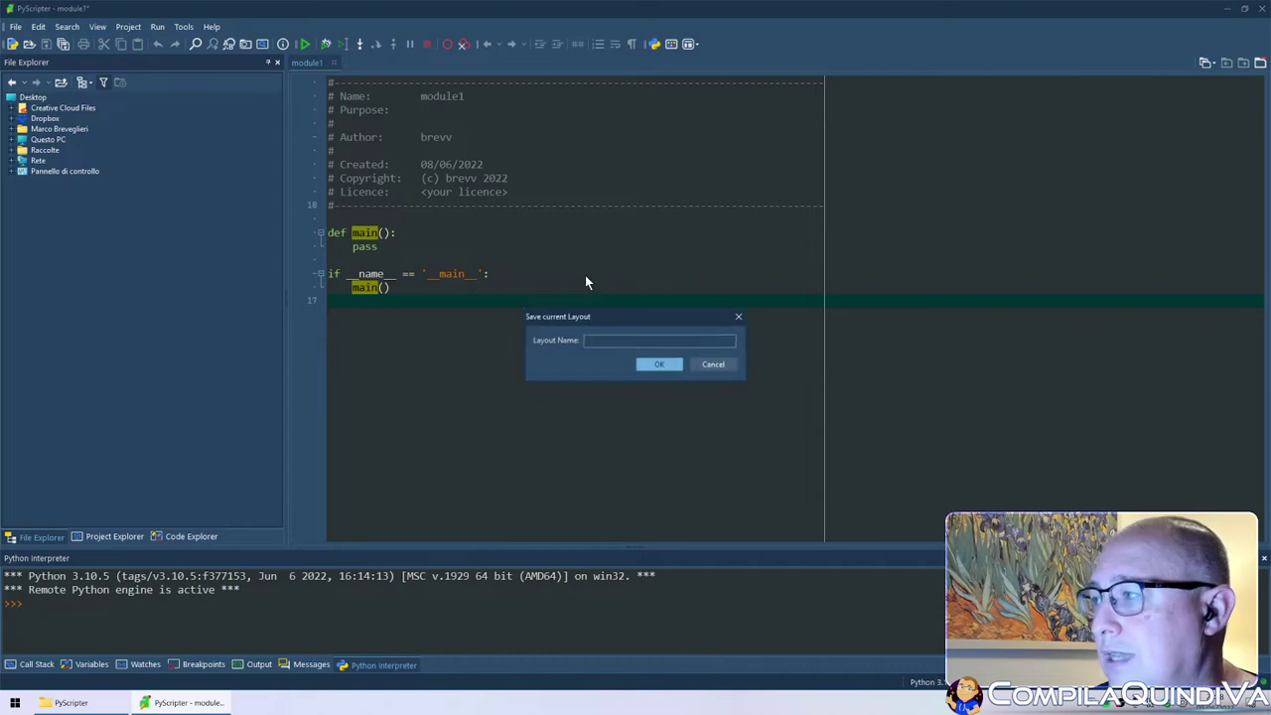
pyautogui.write('Marc')
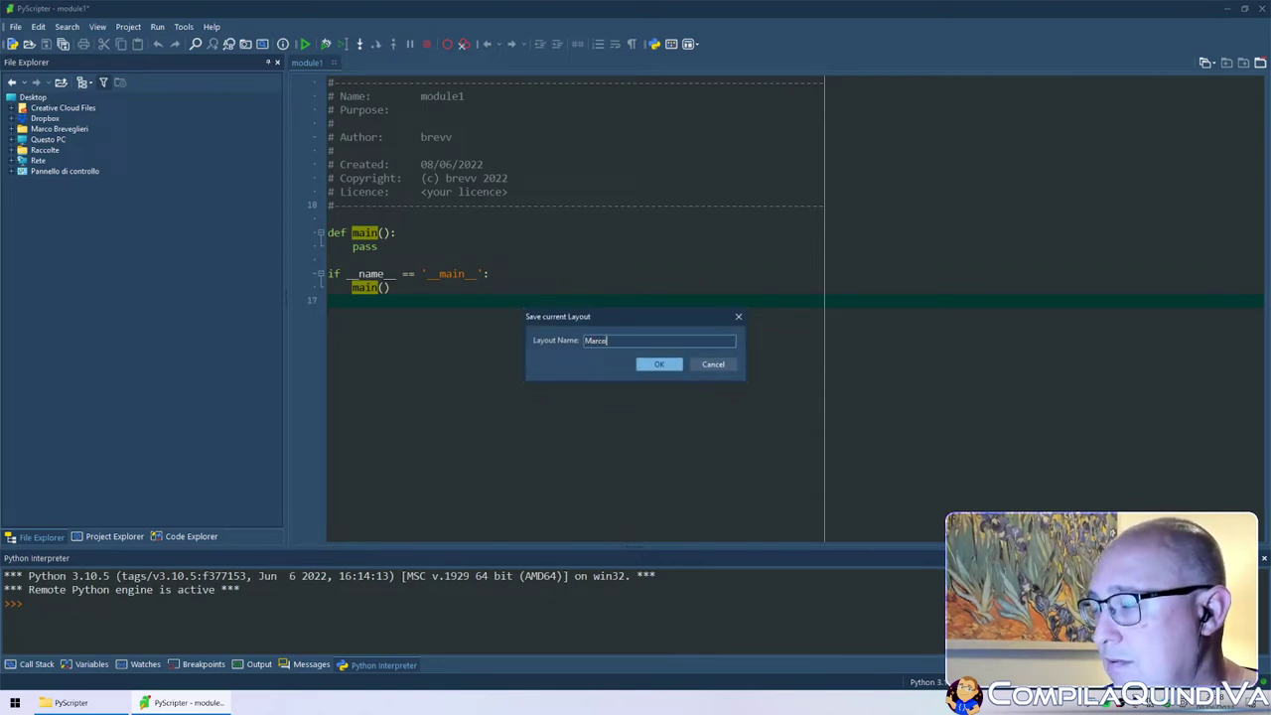
pyautogui.write('o')
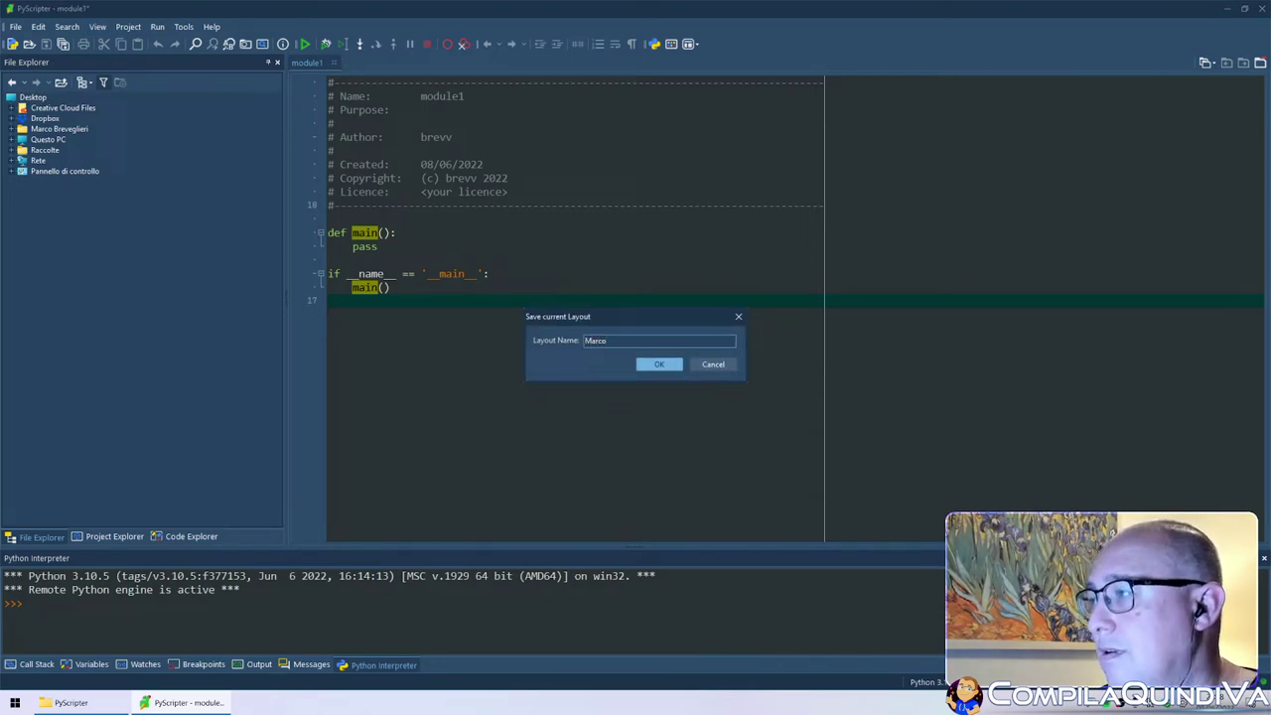
pyautogui.hotkey('ctrl', 'a')
pyautogui.write('CQ')
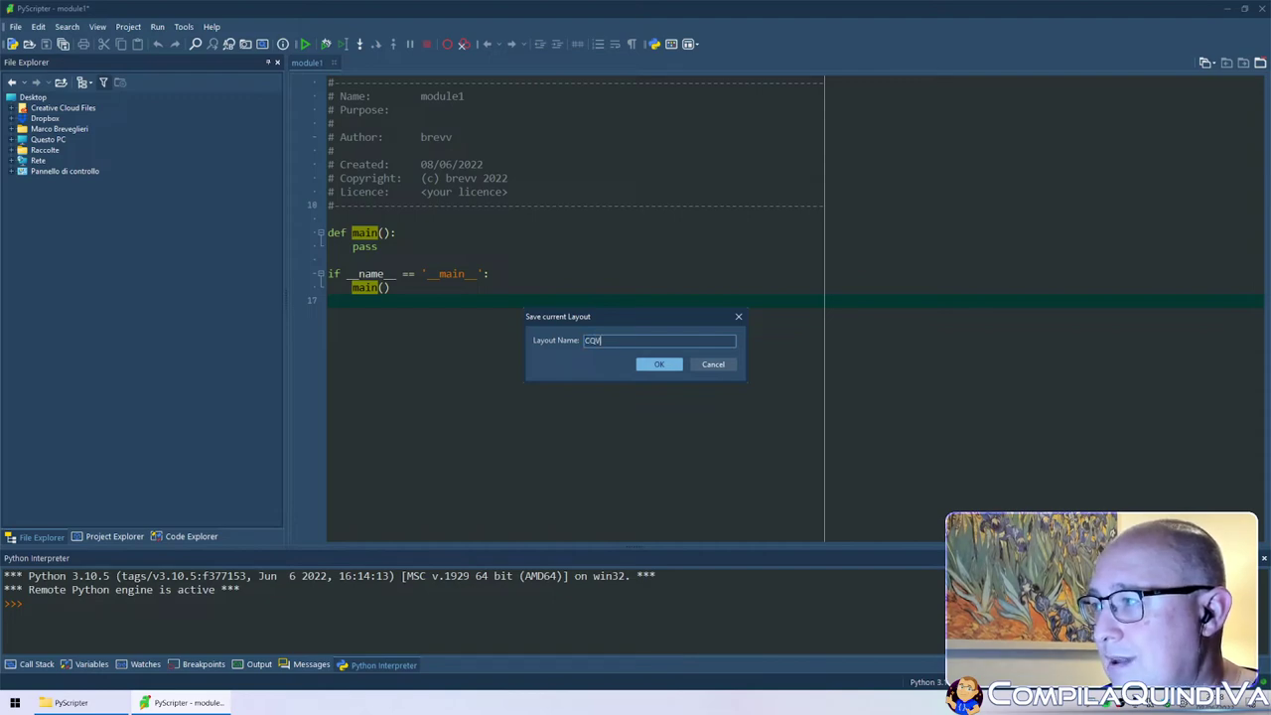
pyautogui.write('V-COd')
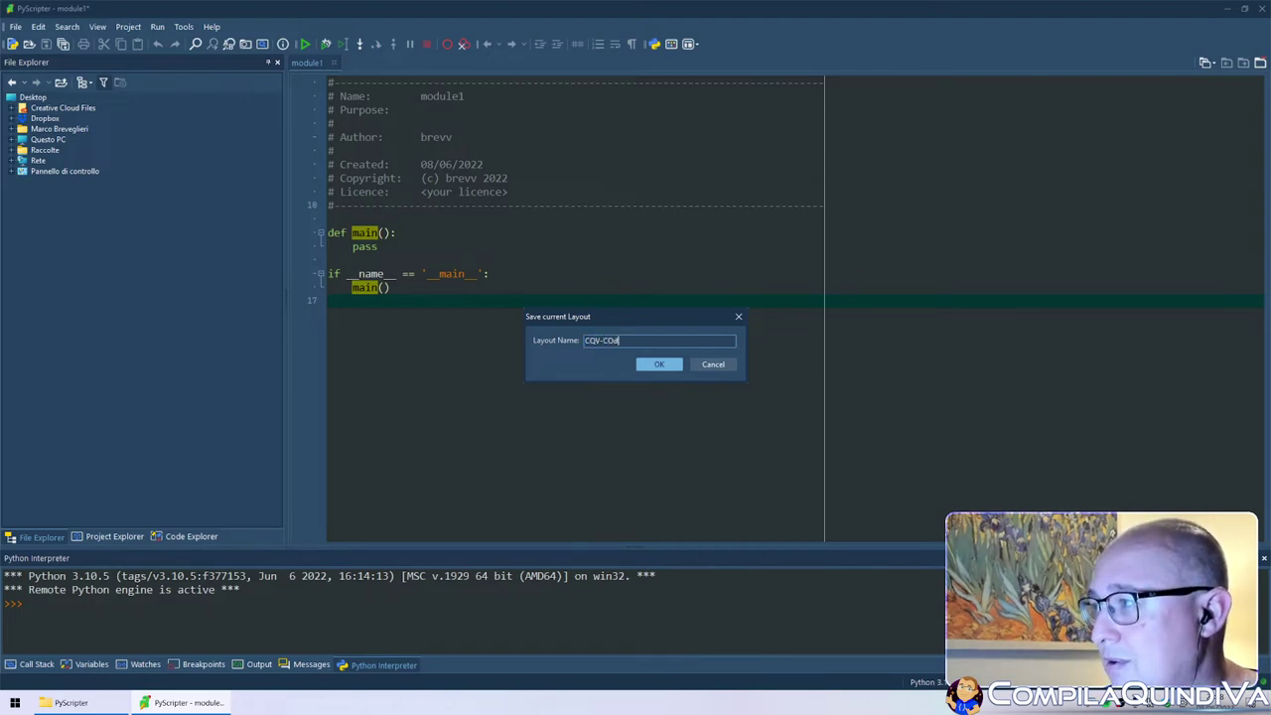
pyautogui.hotkey('ctrl', 'shift', 'Left')
pyautogui.hotkey('ctrl', 'shift', 'Left')
pyautogui.write('c')
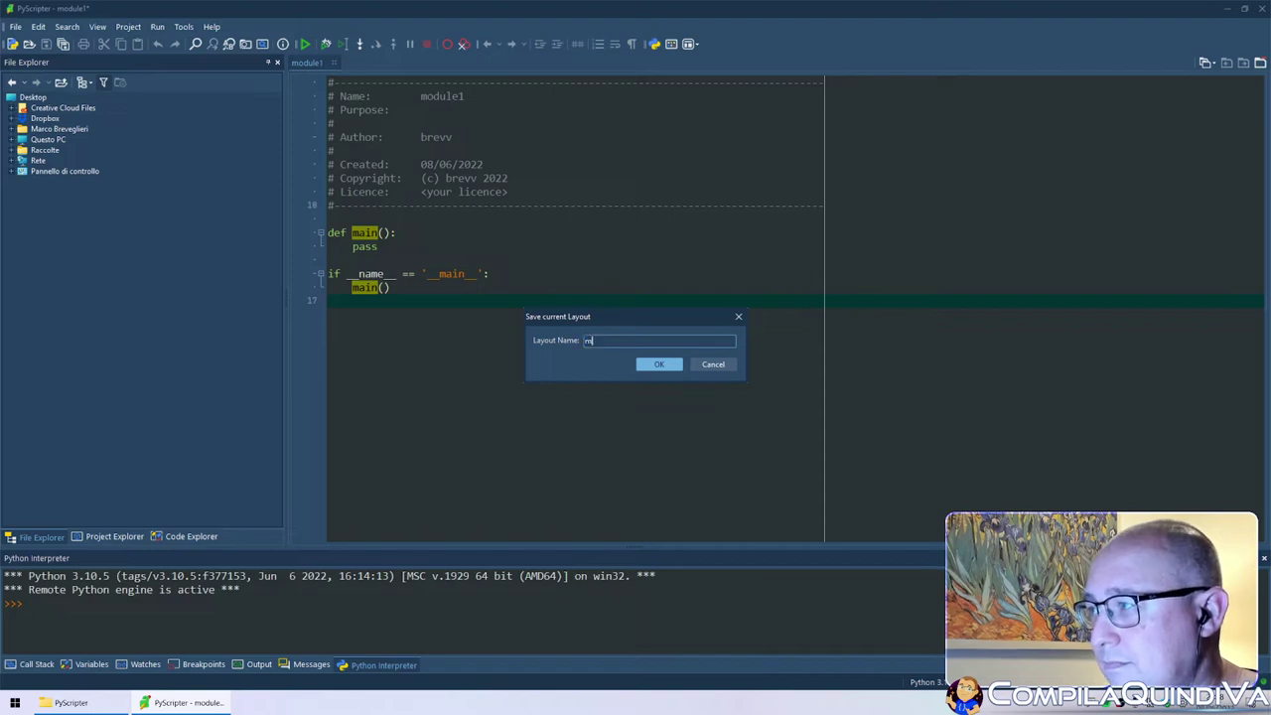
pyautogui.write('oding')
pyautogui.hotkey('ctrl', 'shift', 'Left')
pyautogui.write('coding')
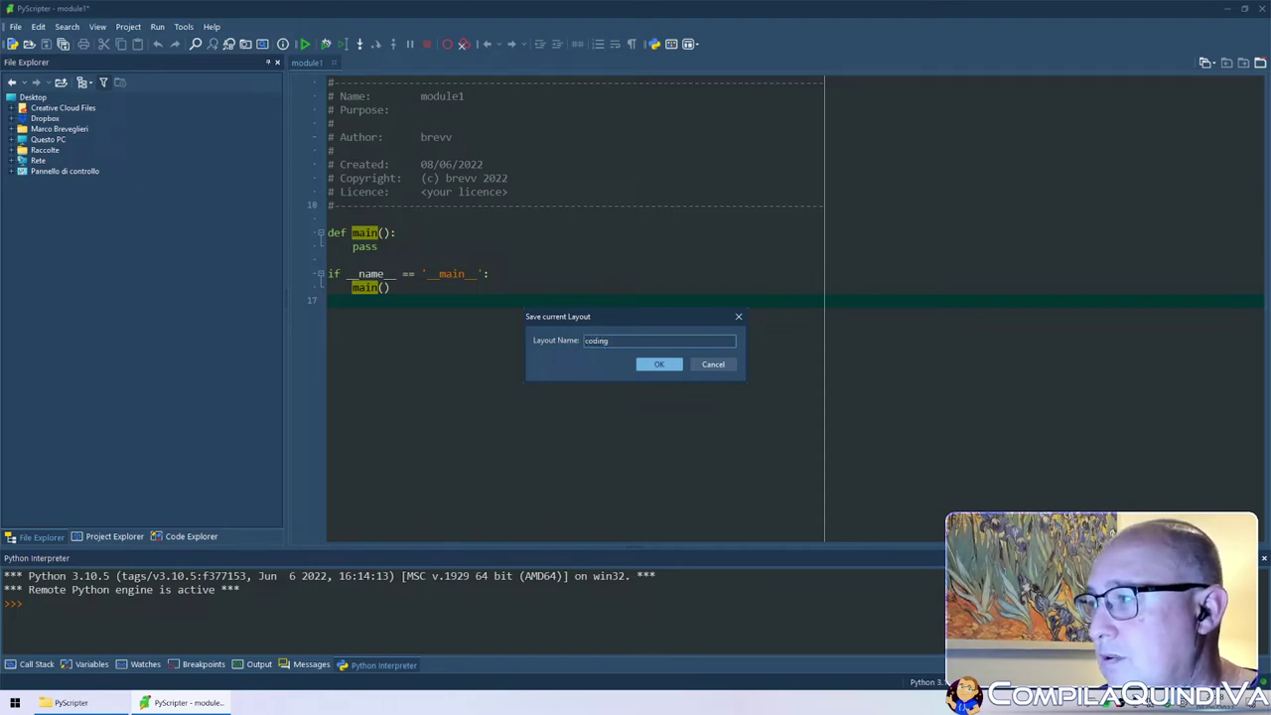
pyautogui.hotkey('ctrl', 'shift', 'Left')
pyautogui.press('BackSpace')
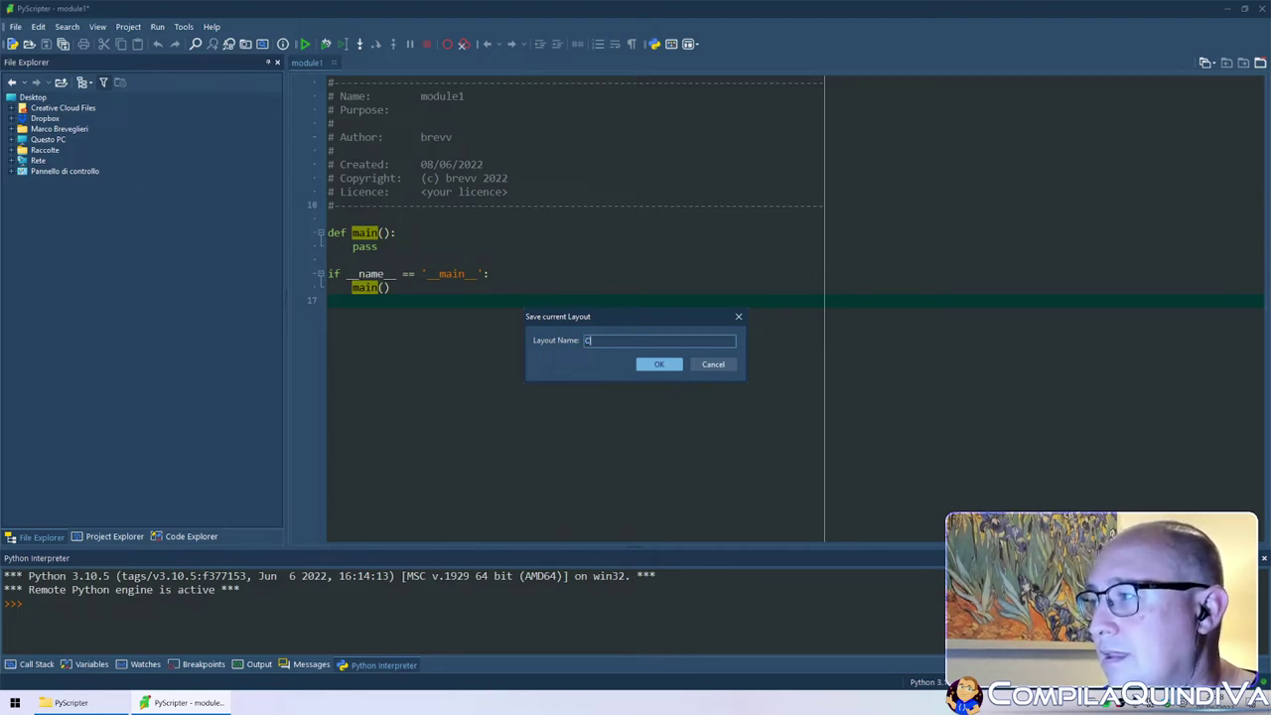
pyautogui.write('Coding')
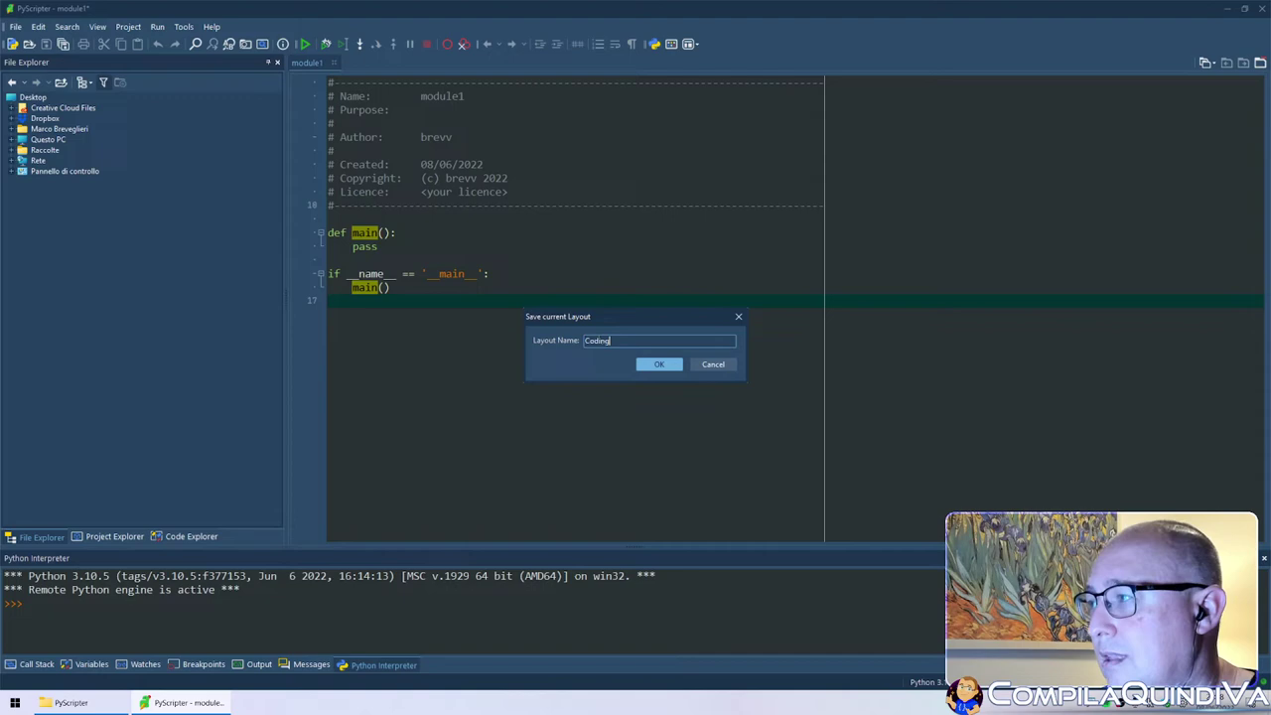
pyautogui.click(659, 365)
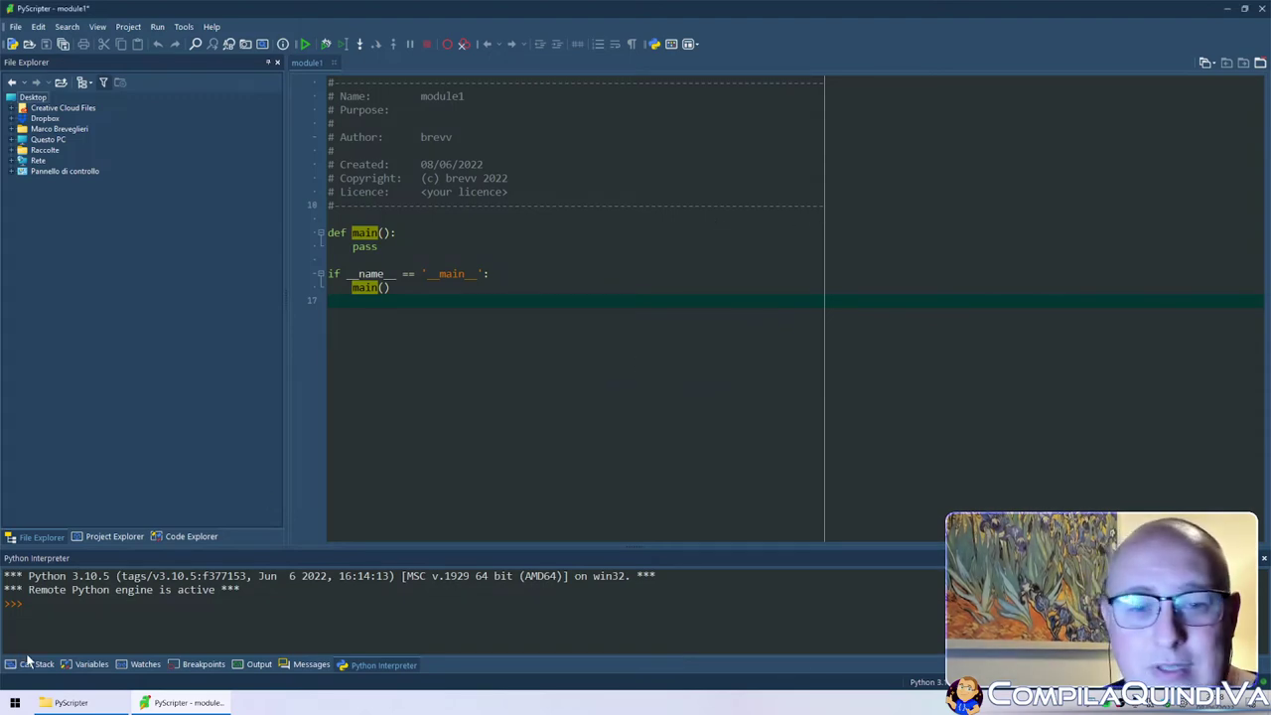
# - Close all the docked interpreter, message, output and debug windows, from Python Interpreter through Call Stack
pyautogui.click(174, 608)
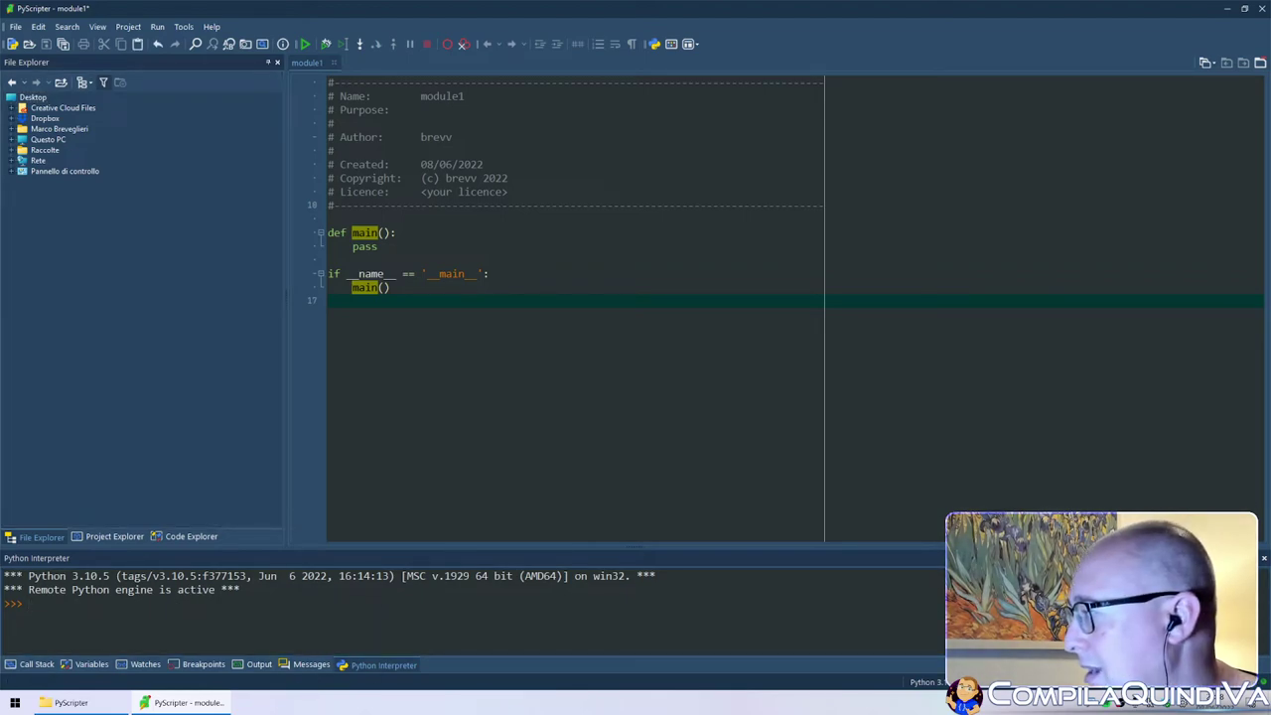
pyautogui.hotkey('shift', 'ctrl', 'F12')
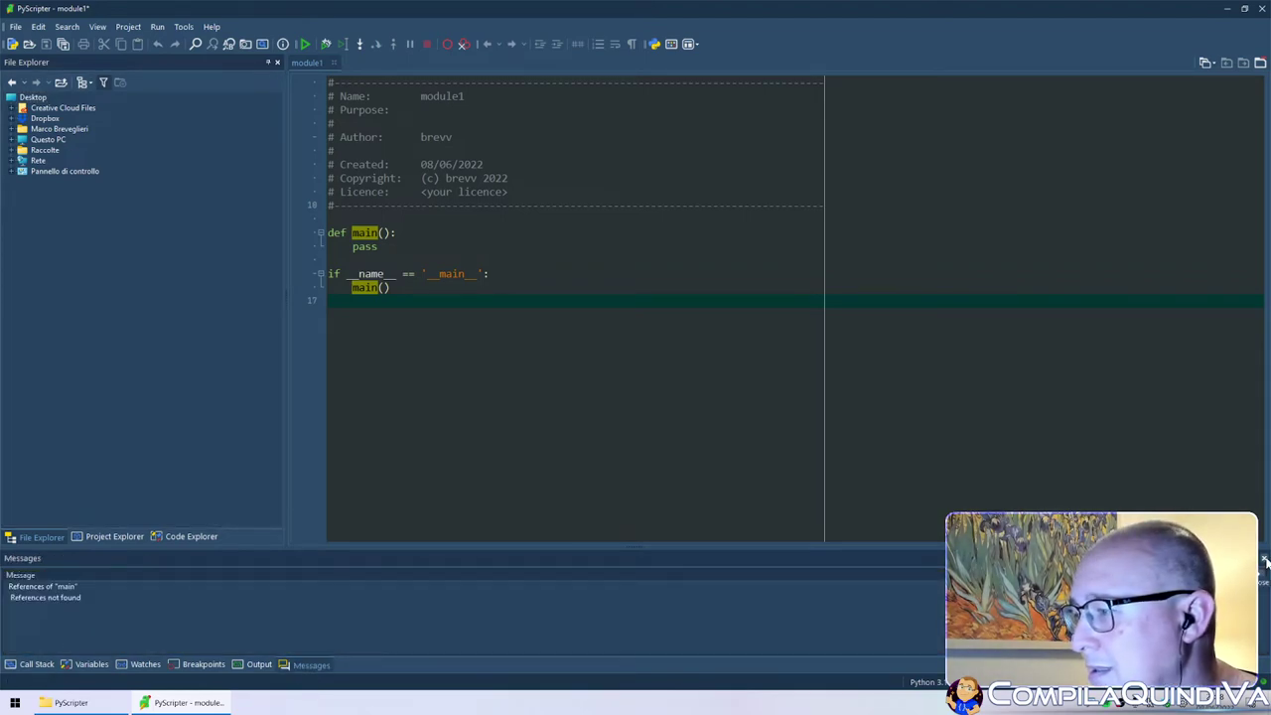
pyautogui.hotkey('shift', 'ctrl', 'v')
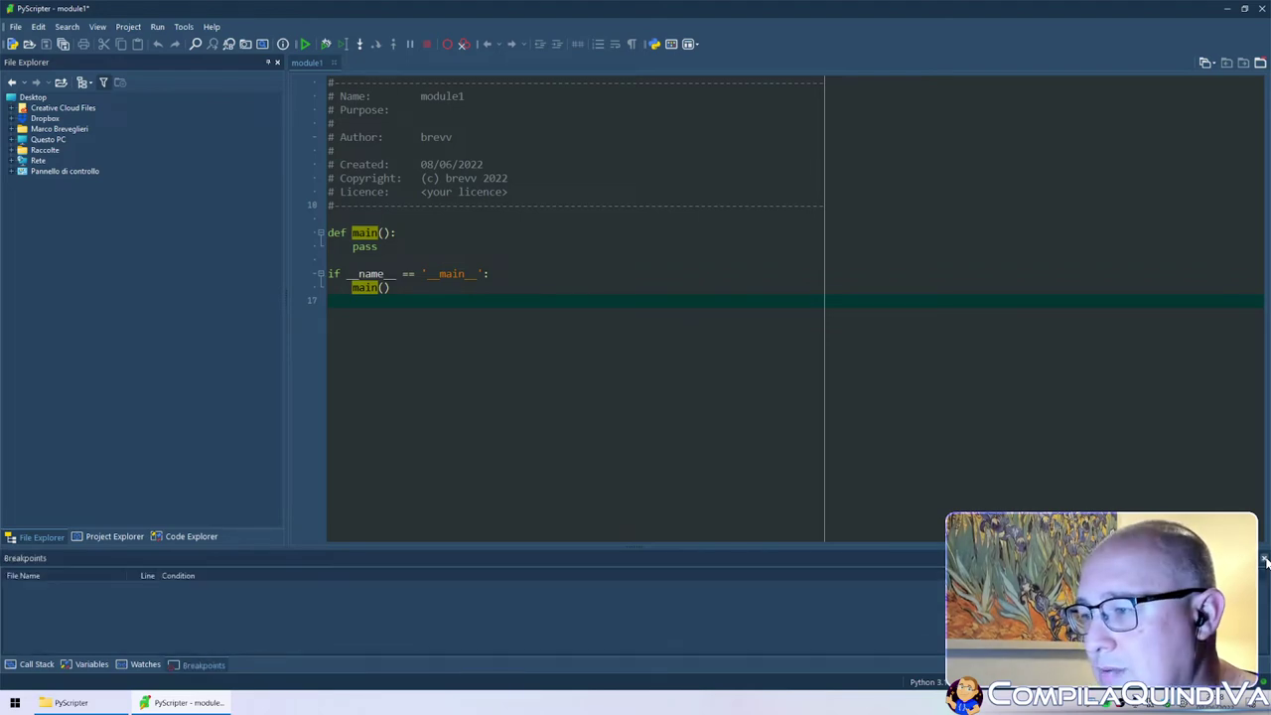
pyautogui.hotkey('shift', 'ctrl', 's')
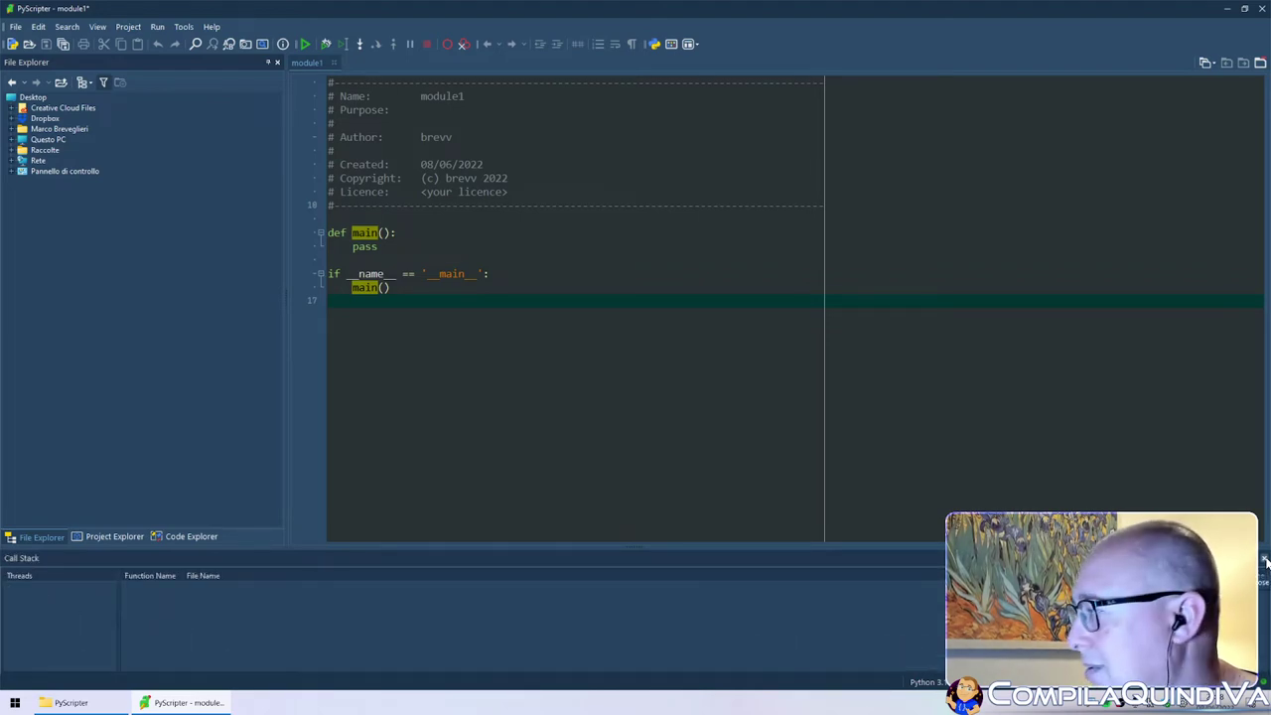
pyautogui.click(1265, 562)
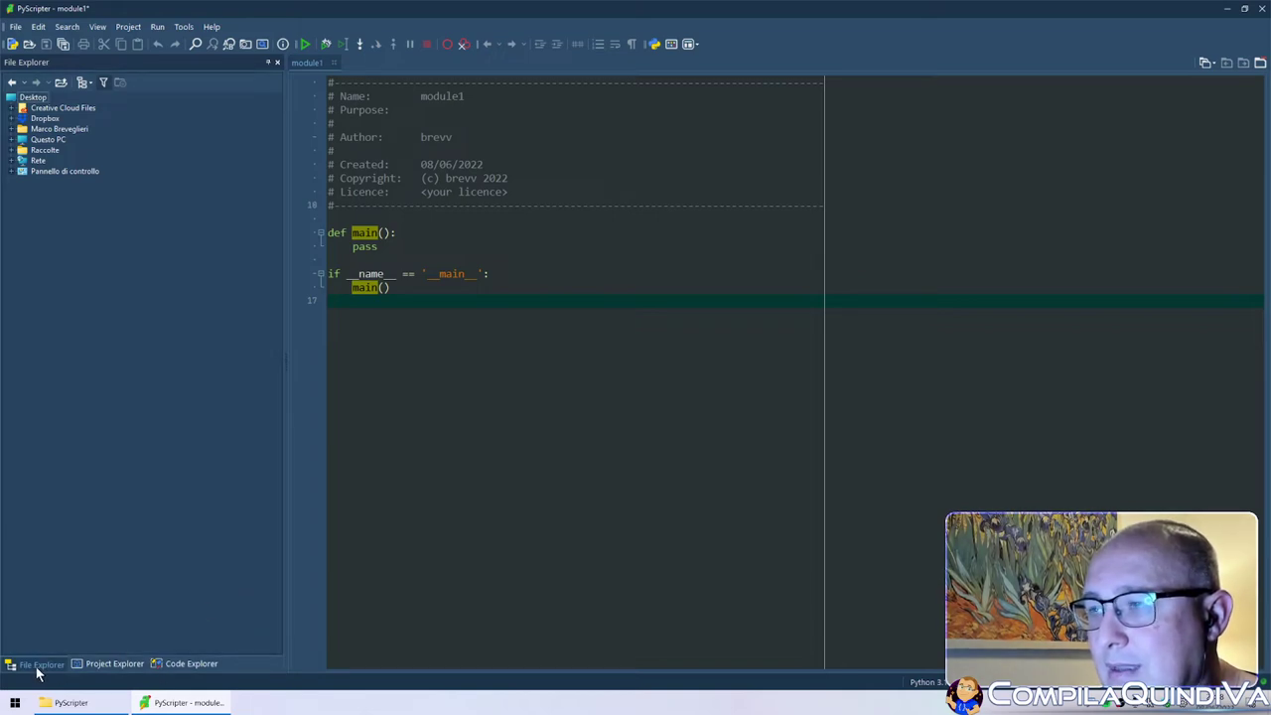
# - Place File Explorer last among the explorer windows, dock a widened Project Explorer right of the editor, and narrow the Code Explorer area
pyautogui.moveTo(40, 673); pyautogui.dragTo(190, 670)
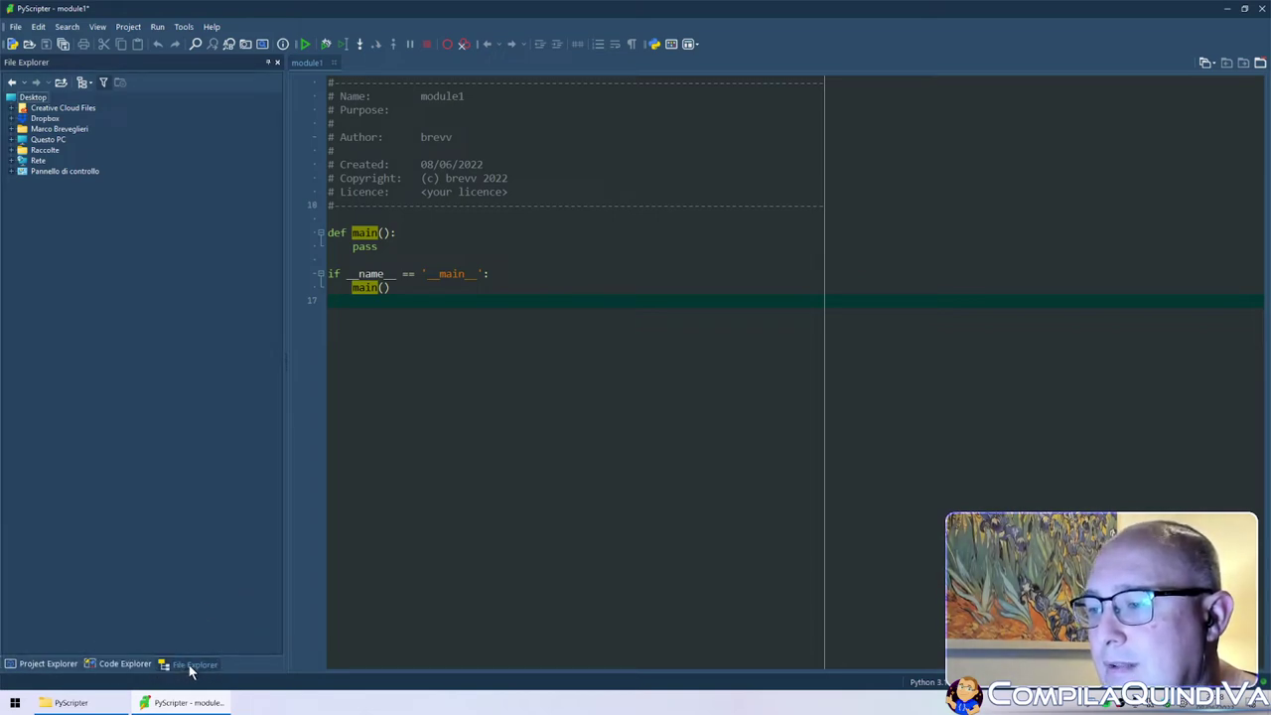
pyautogui.click(17, 665)
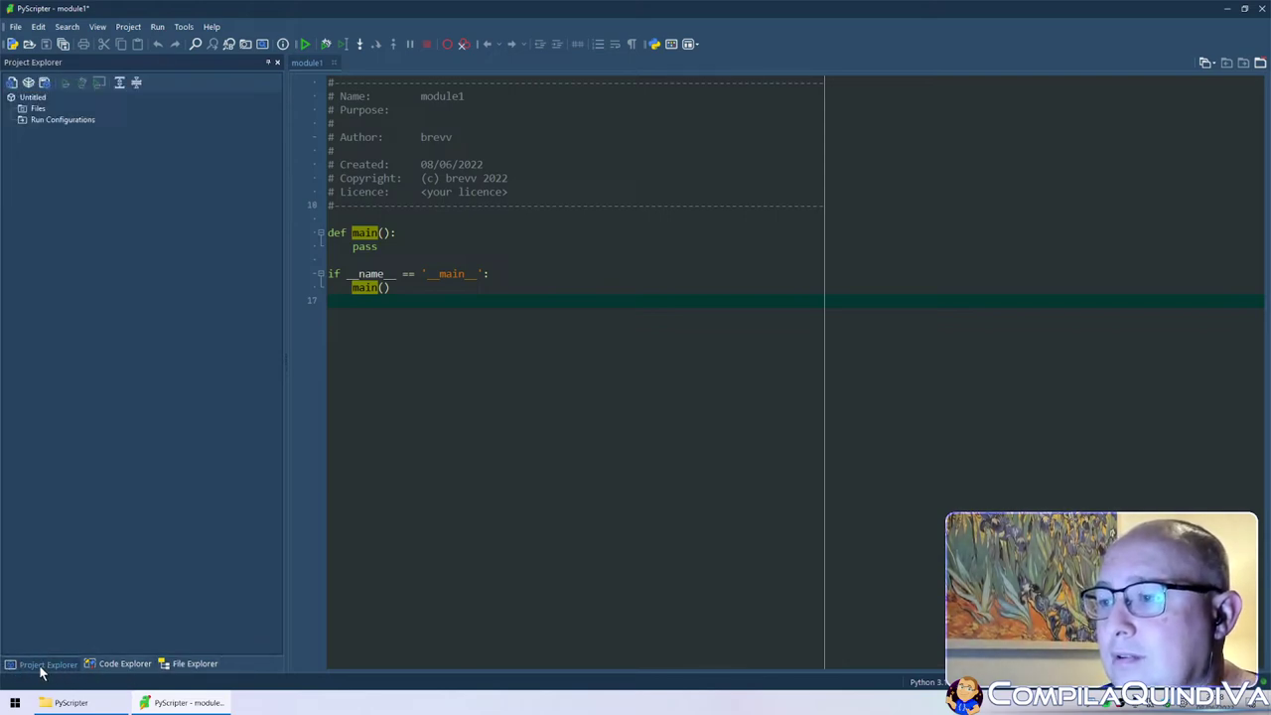
pyautogui.moveTo(41, 673); pyautogui.dragTo(1268, 402)
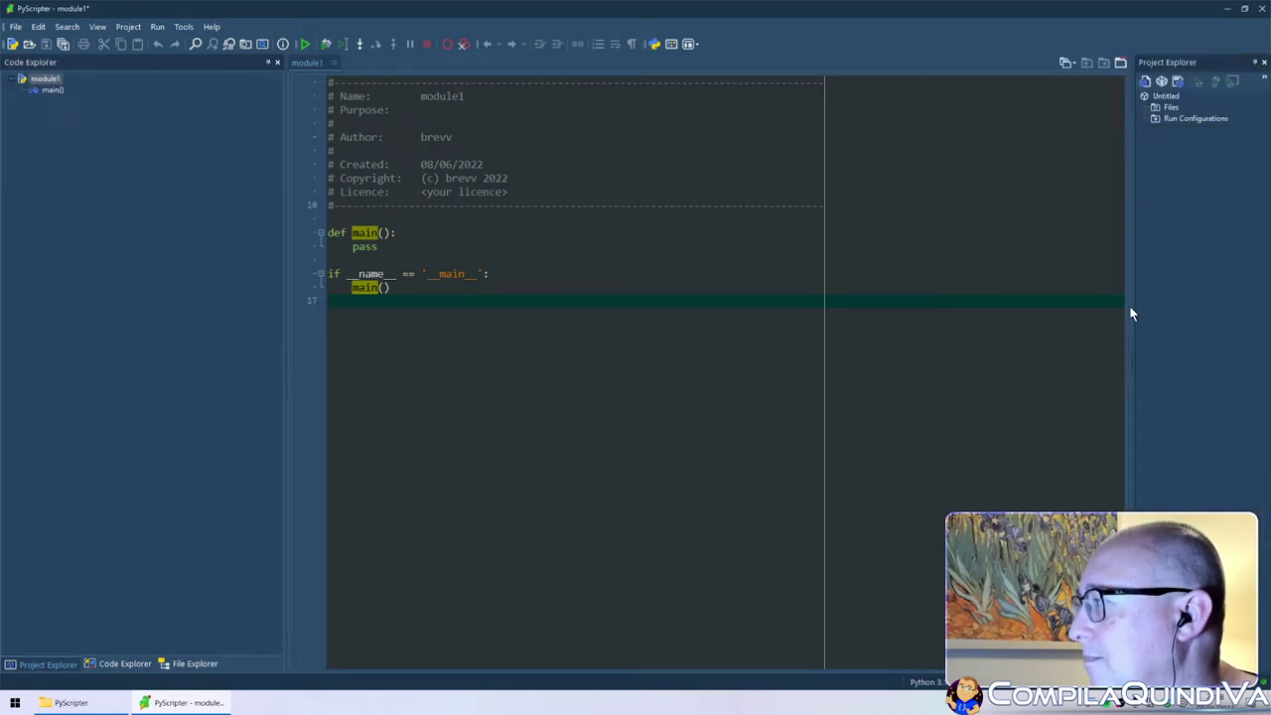
pyautogui.moveTo(1132, 362); pyautogui.dragTo(1052, 366)
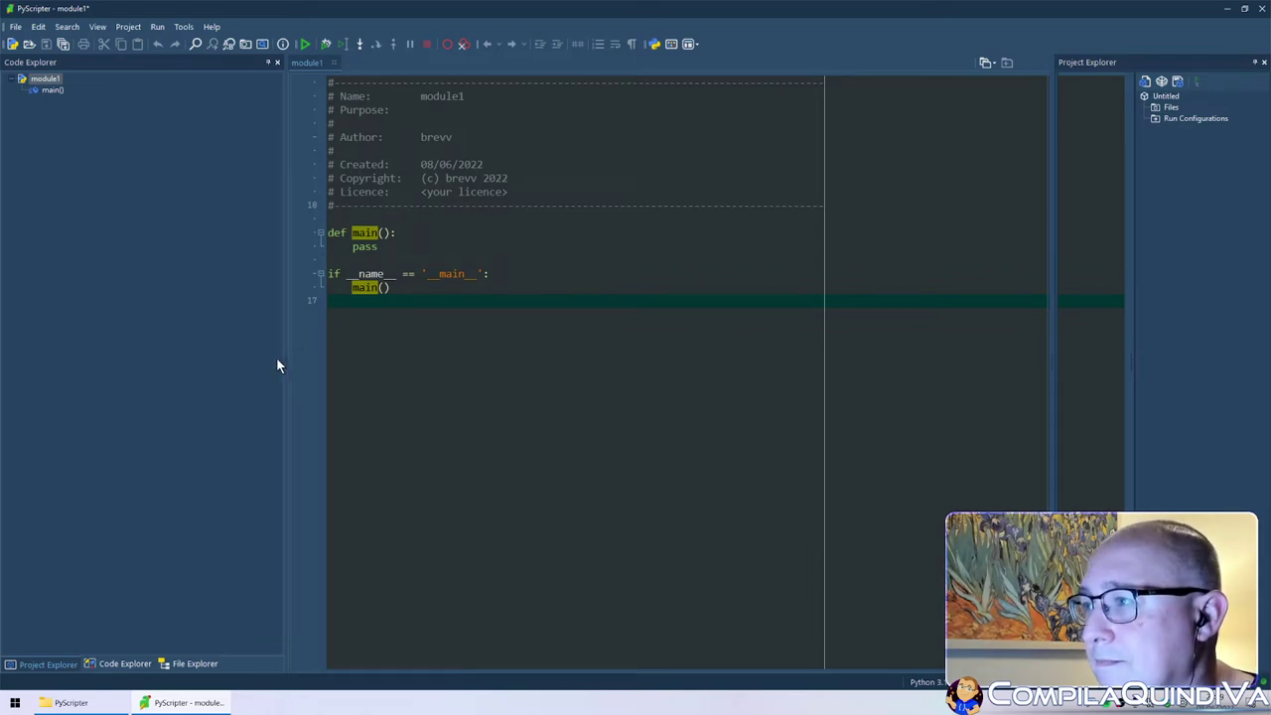
pyautogui.moveTo(286, 362); pyautogui.dragTo(261, 363)
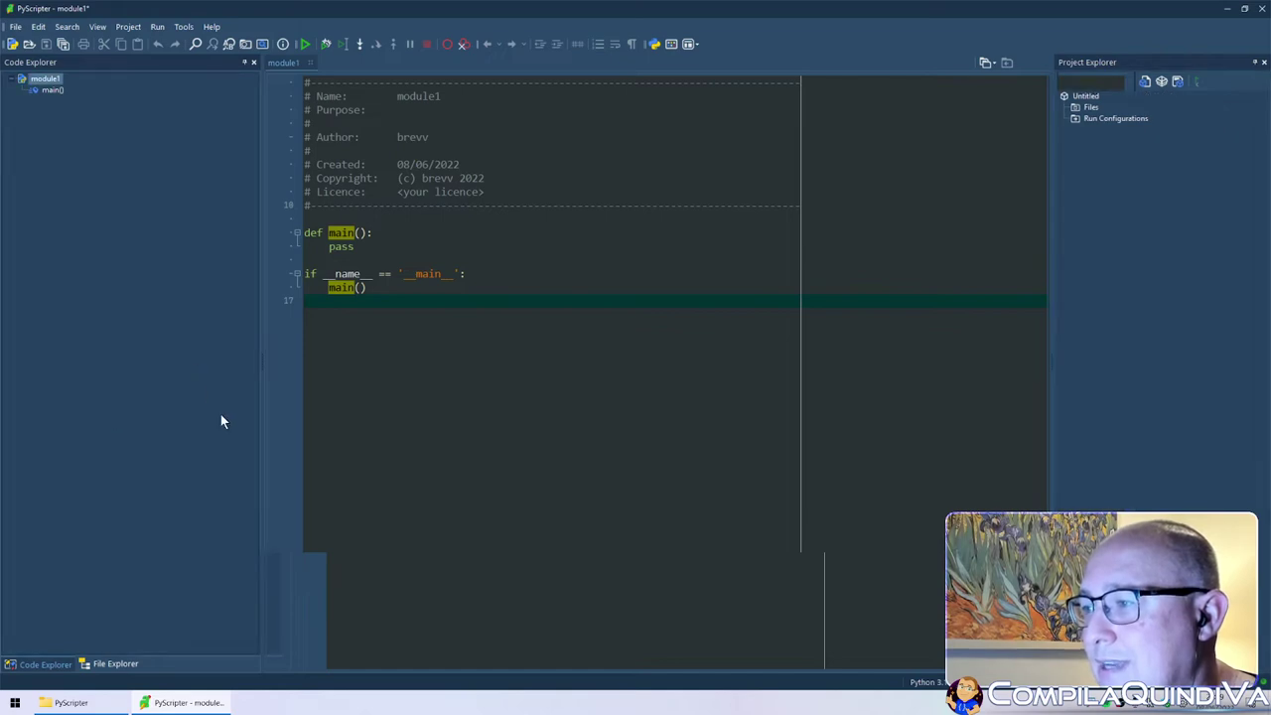
# - Save the rearranged window layout under the name Coding
pyautogui.click(67, 27)
pyautogui.moveTo(97, 26)
pyautogui.moveTo(119, 288)
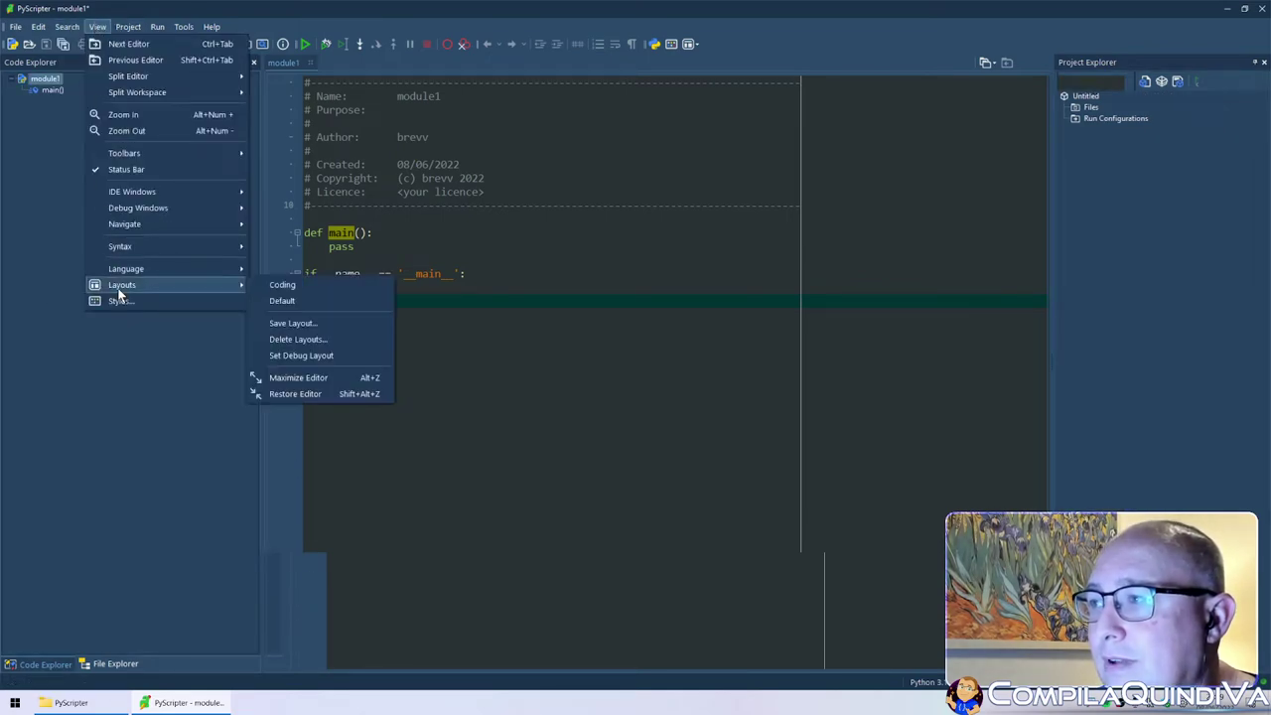
pyautogui.click(340, 324)
pyautogui.write('Coding')
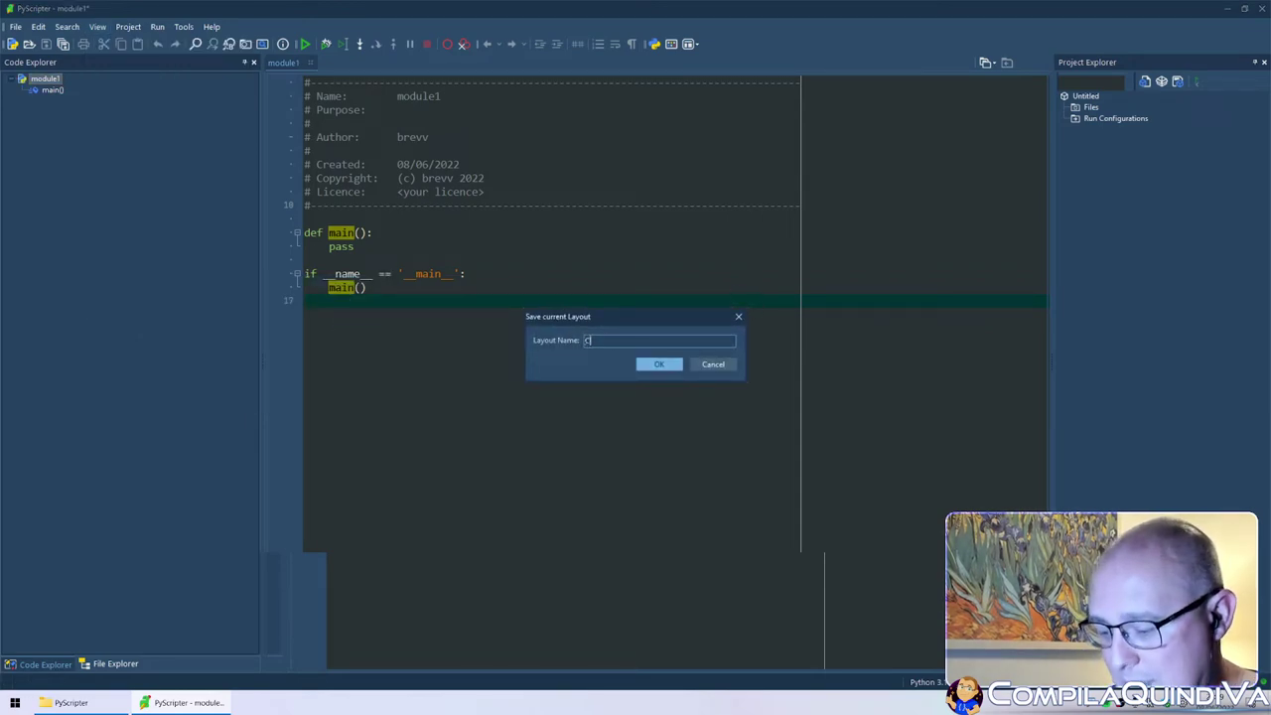
pyautogui.click(658, 365)
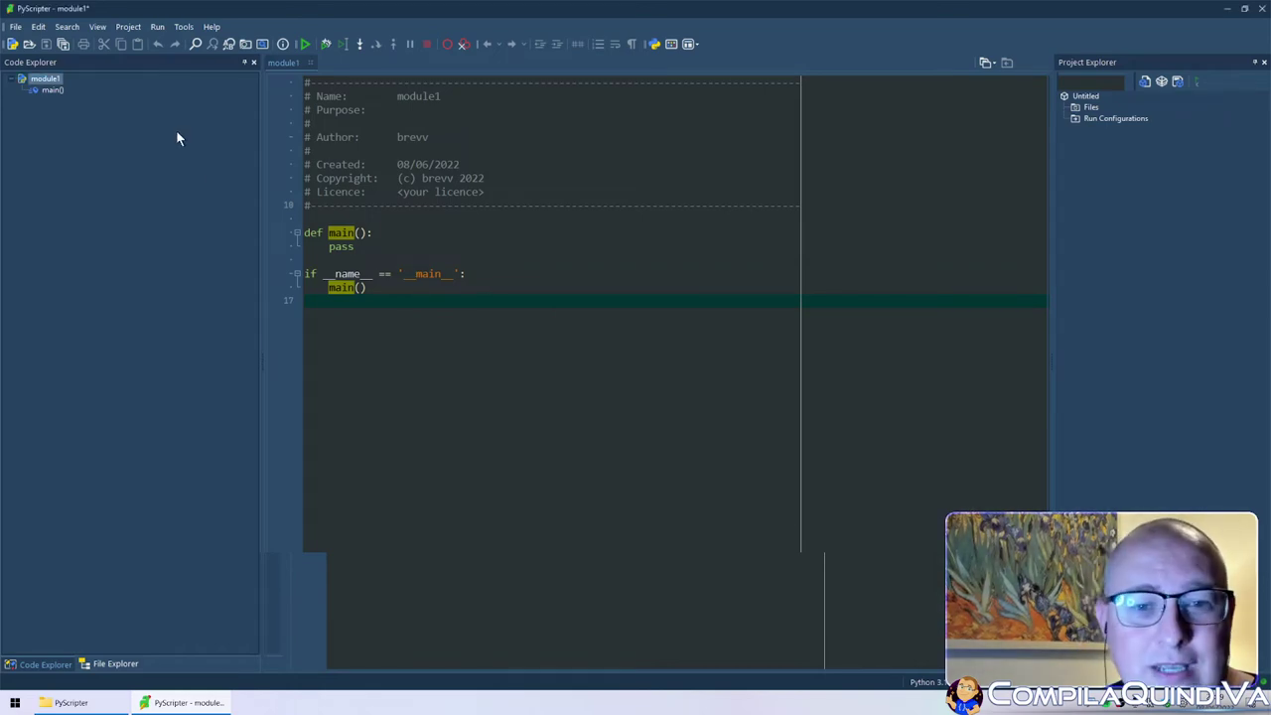
# - Apply the Default window layout and reveal the auto-hidden Code Explorer
pyautogui.click(98, 30)
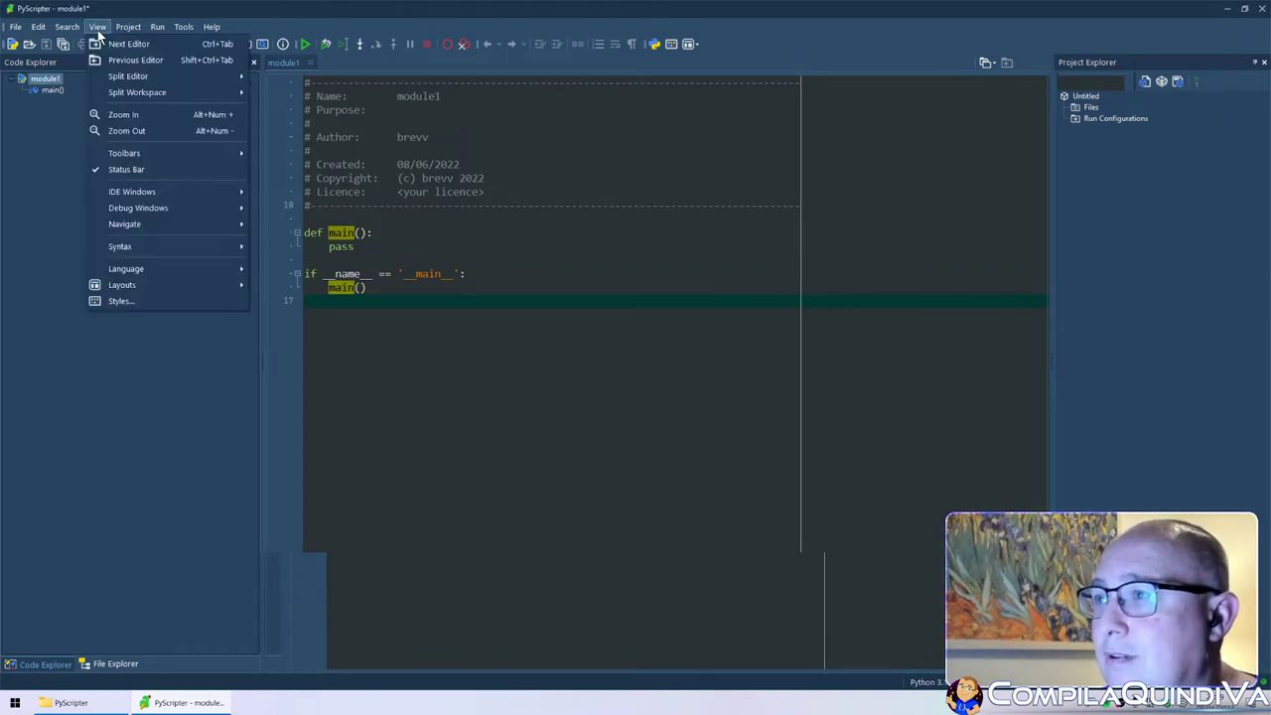
pyautogui.moveTo(150, 284)
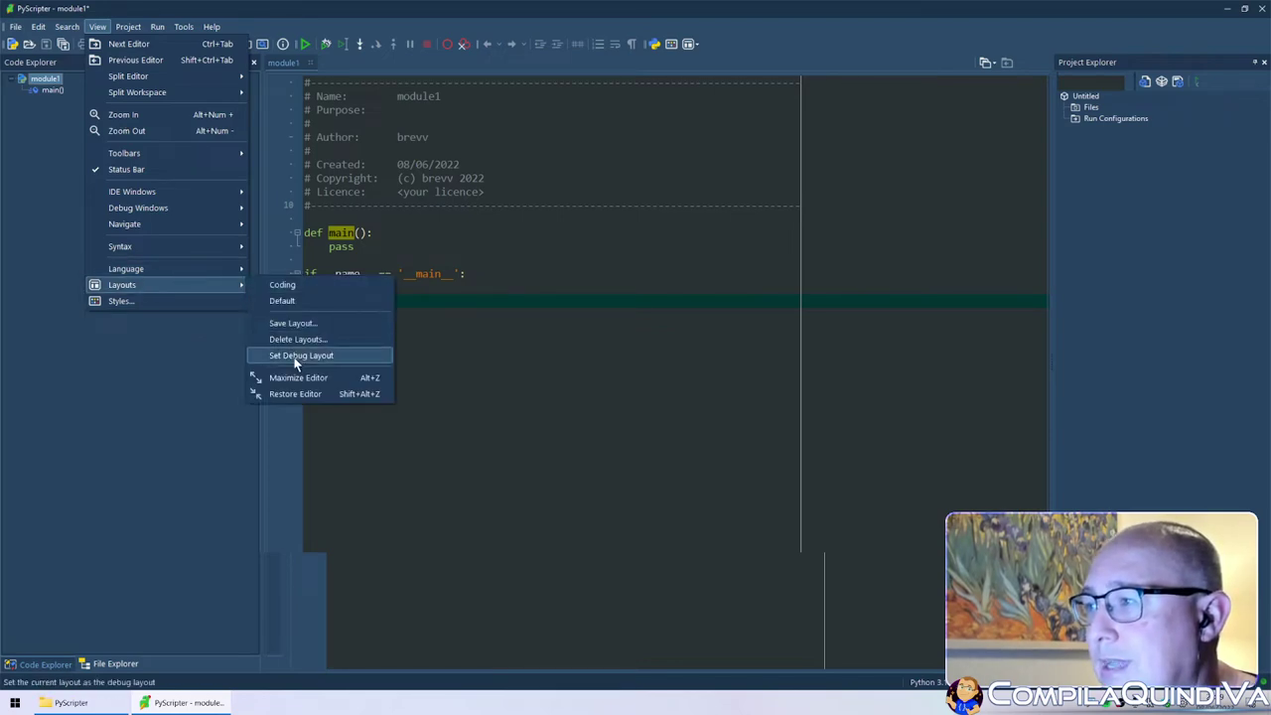
pyautogui.click(306, 300)
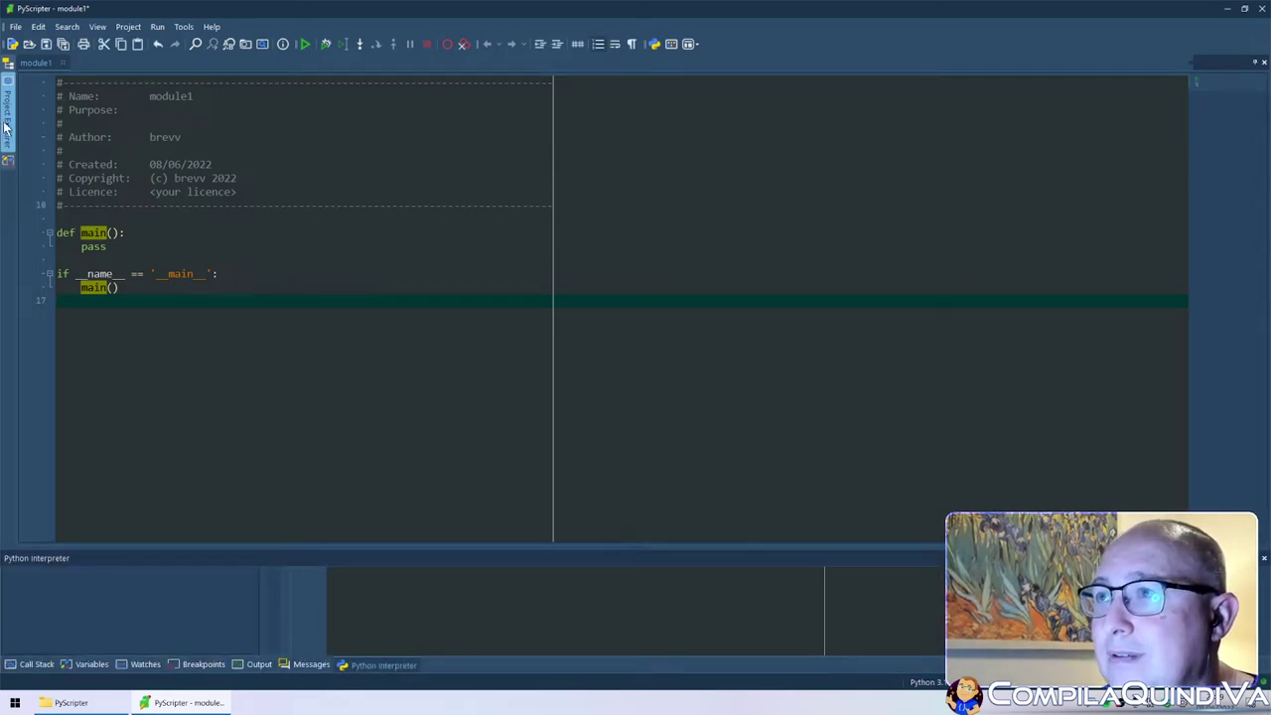
pyautogui.moveTo(12, 162)
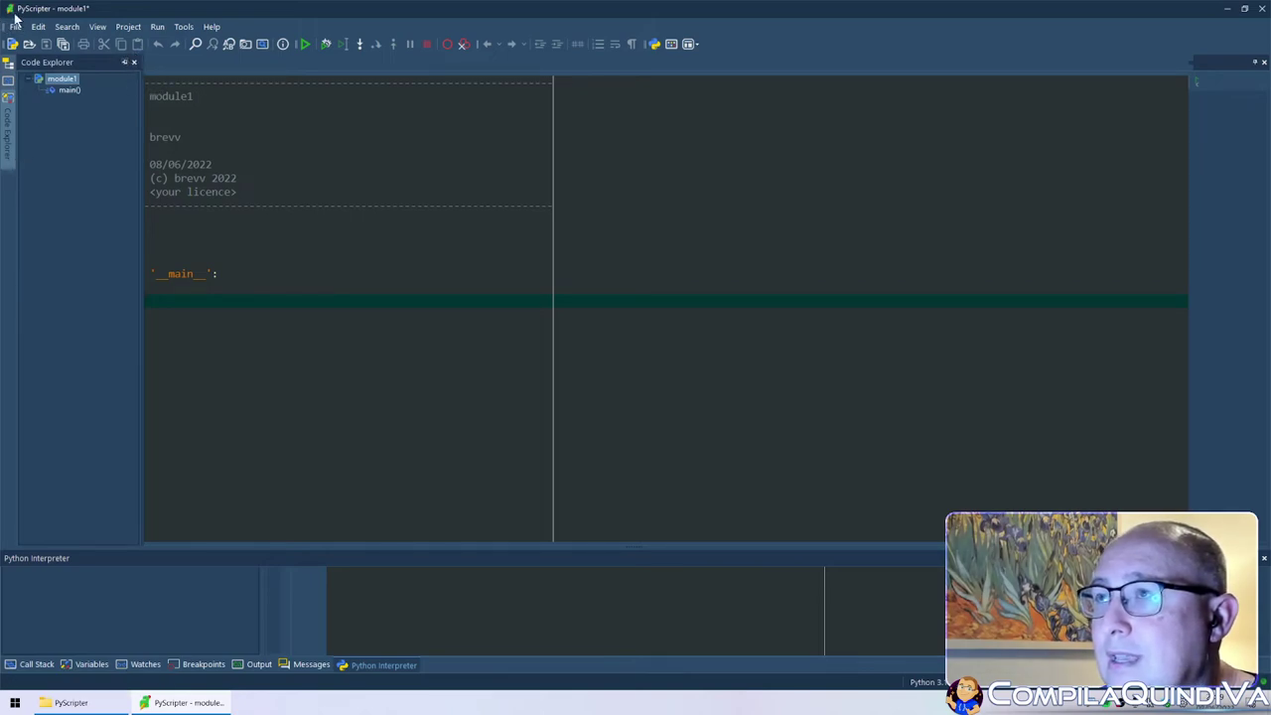
pyautogui.click(97, 27)
pyautogui.moveTo(128, 27)
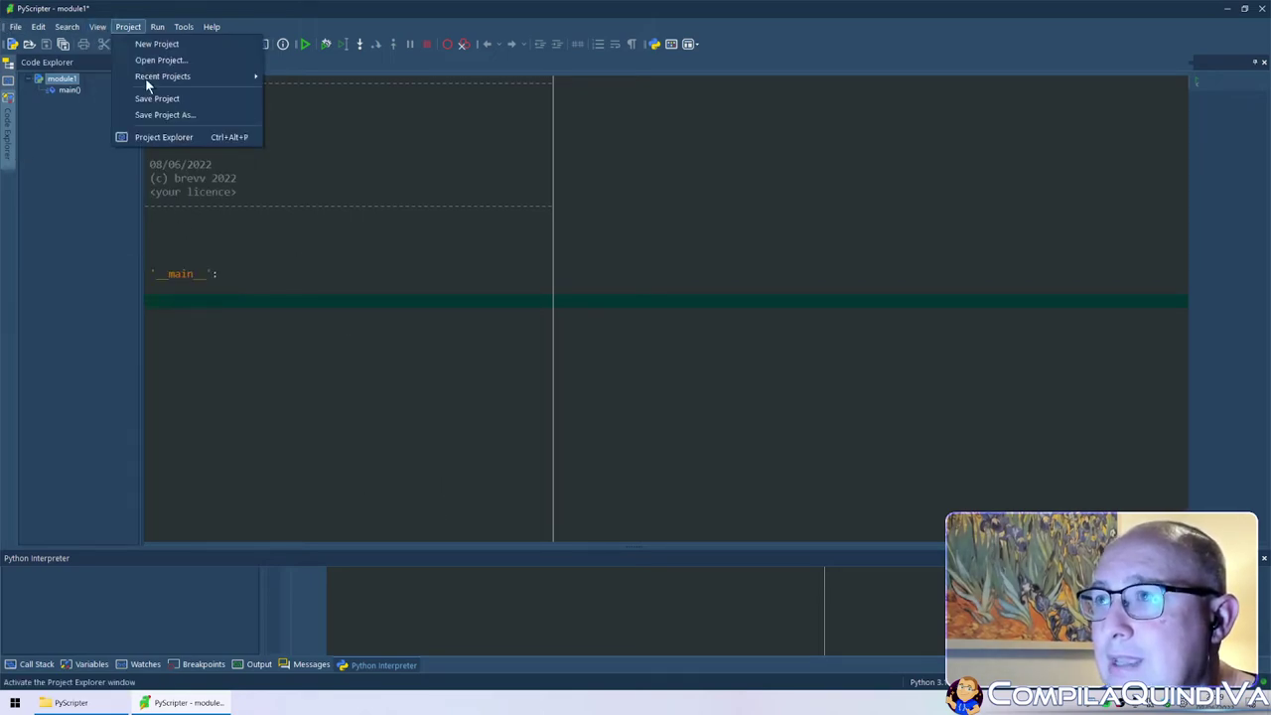
pyautogui.click(263, 355)
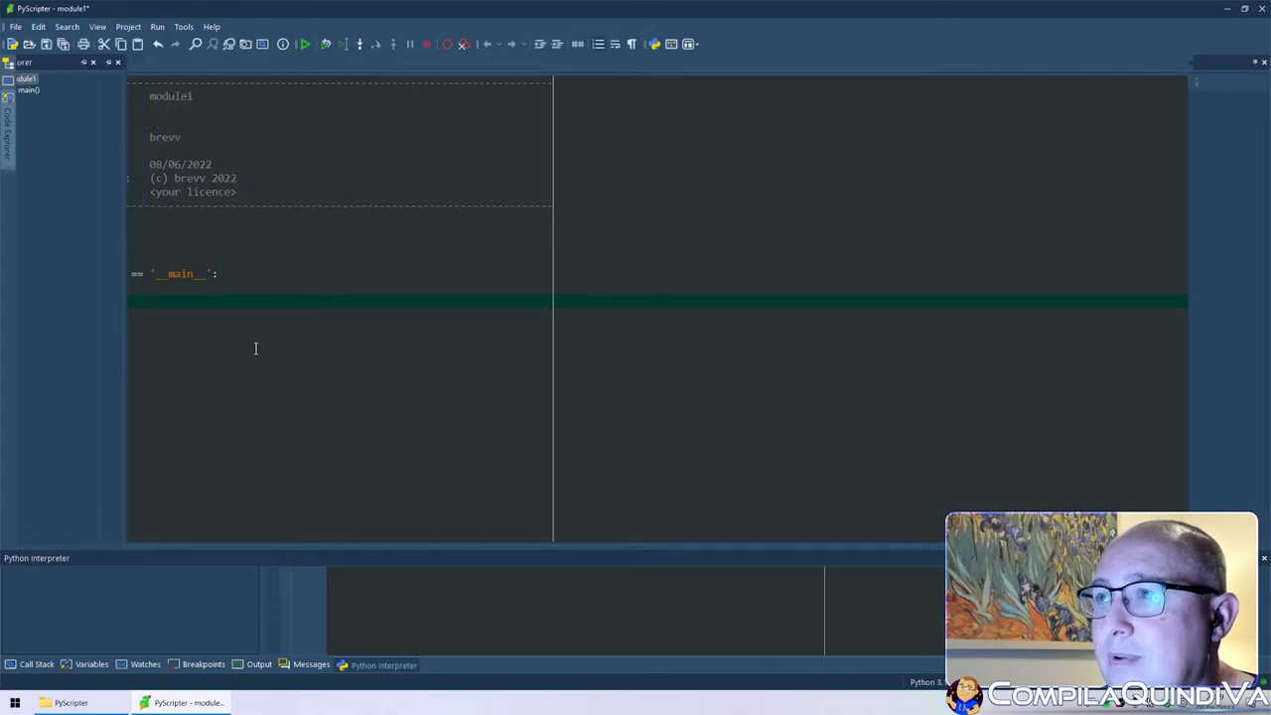
# - Save the current window layout under the name Debugging
pyautogui.click(97, 27)
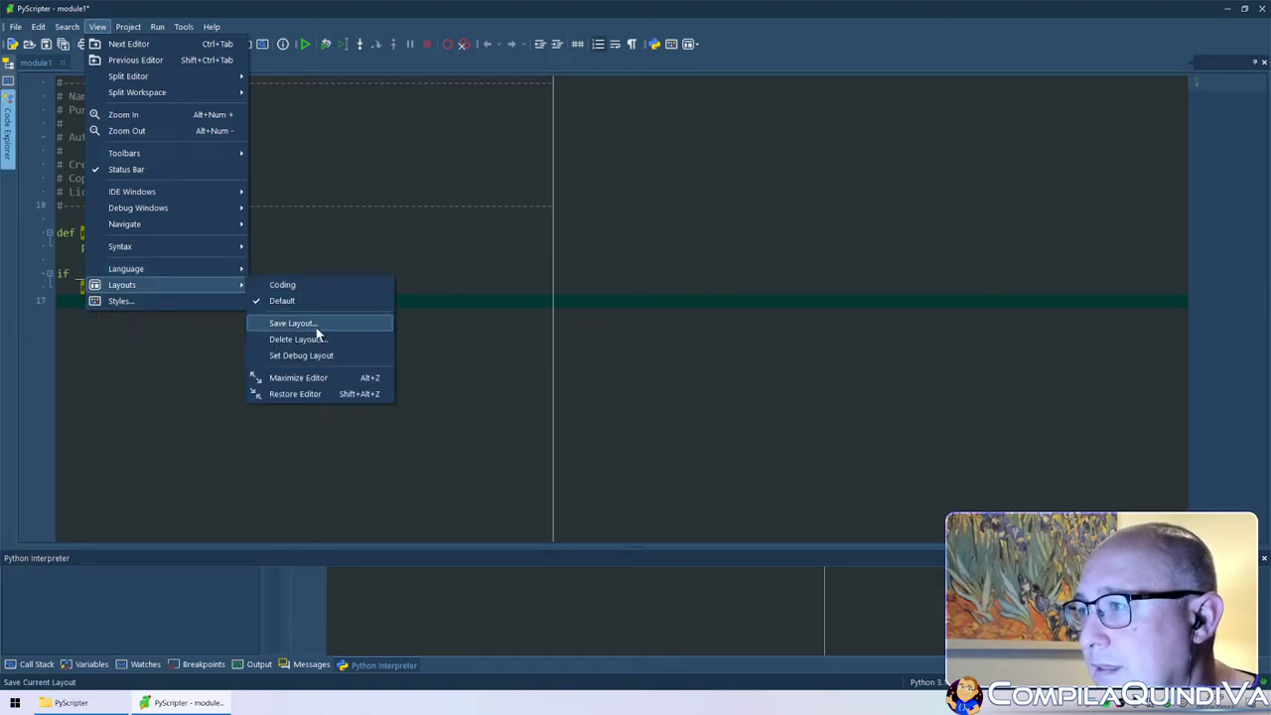
pyautogui.click(316, 327)
pyautogui.write('Debugging')
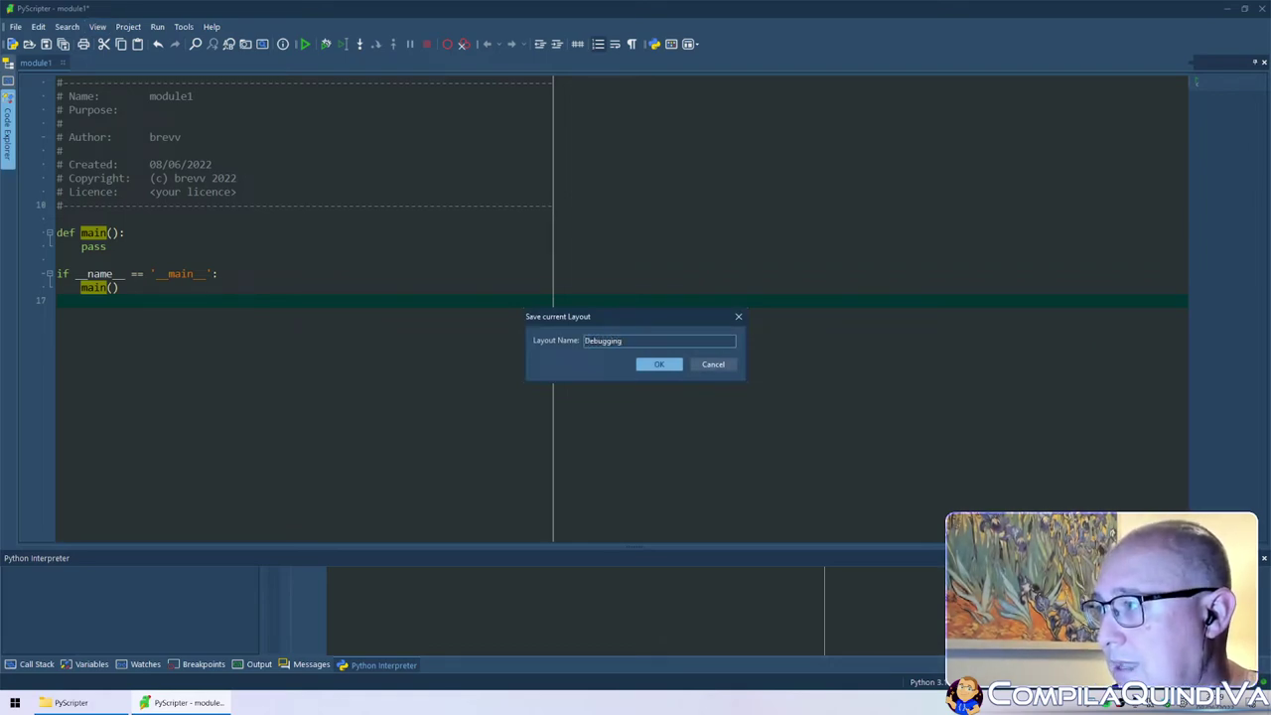
pyautogui.press('Return')
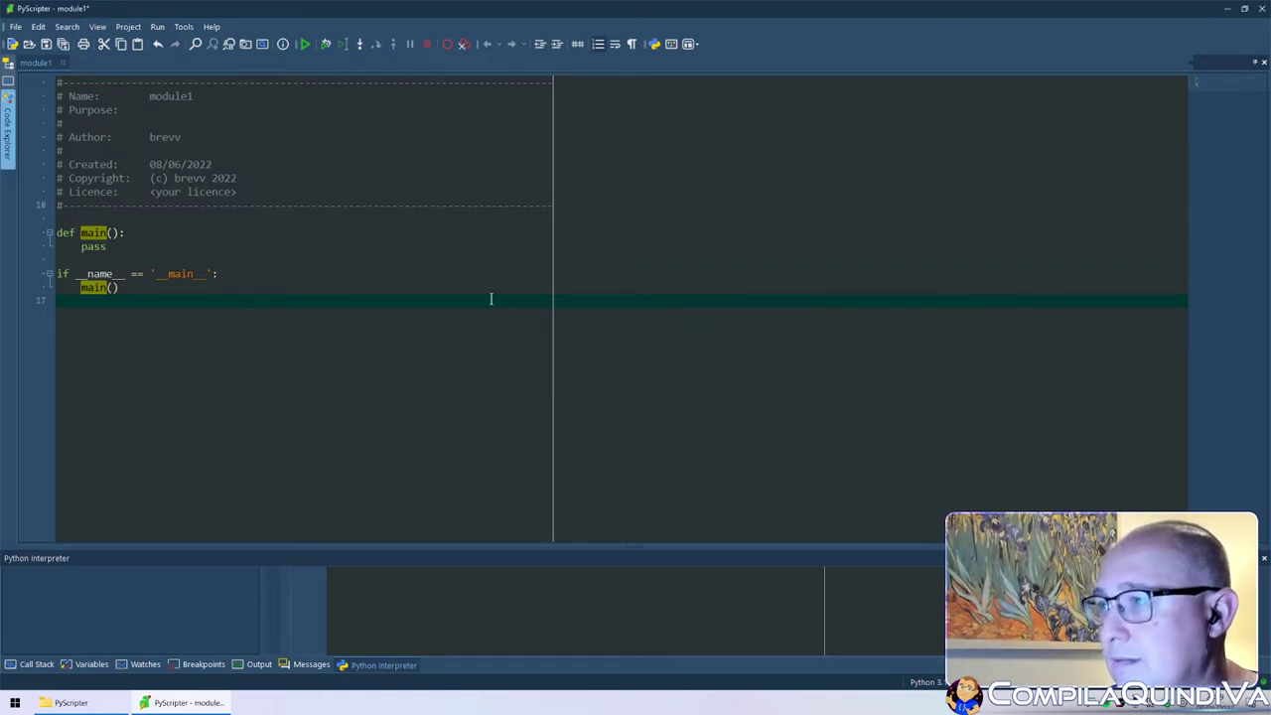
# - Set the current window layout as the debug layout
pyautogui.click(99, 27)
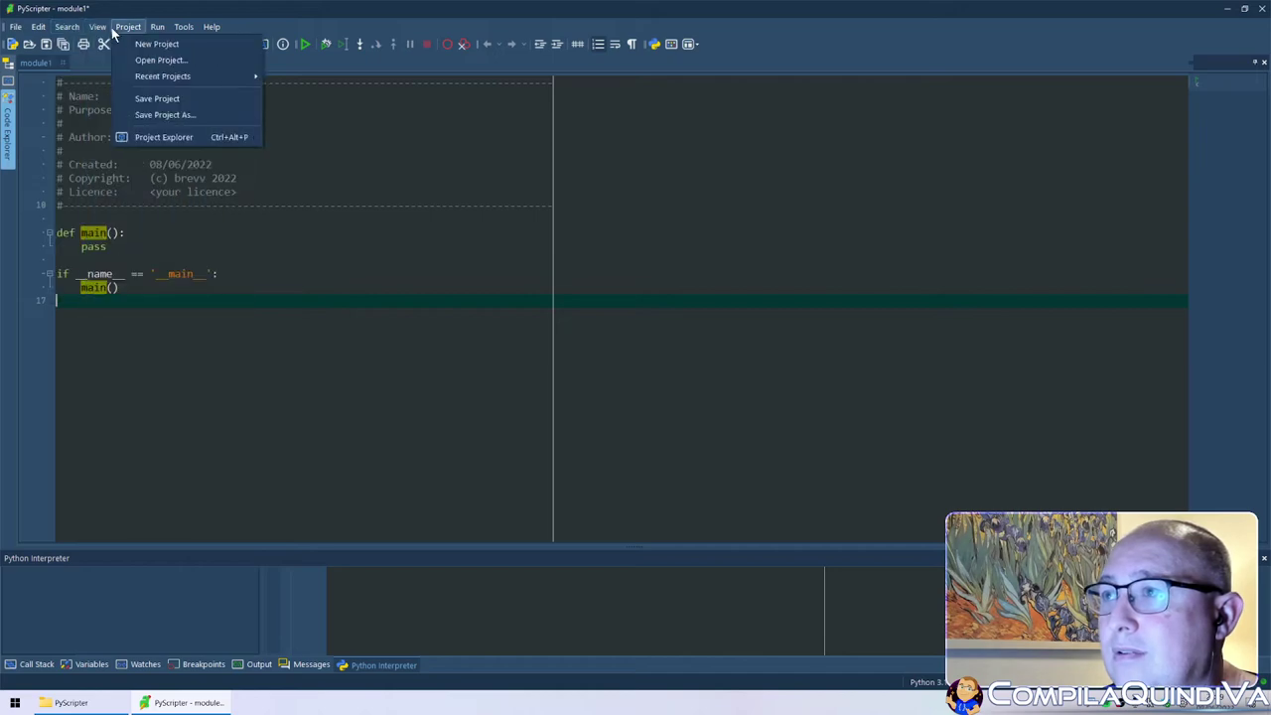
pyautogui.moveTo(163, 286)
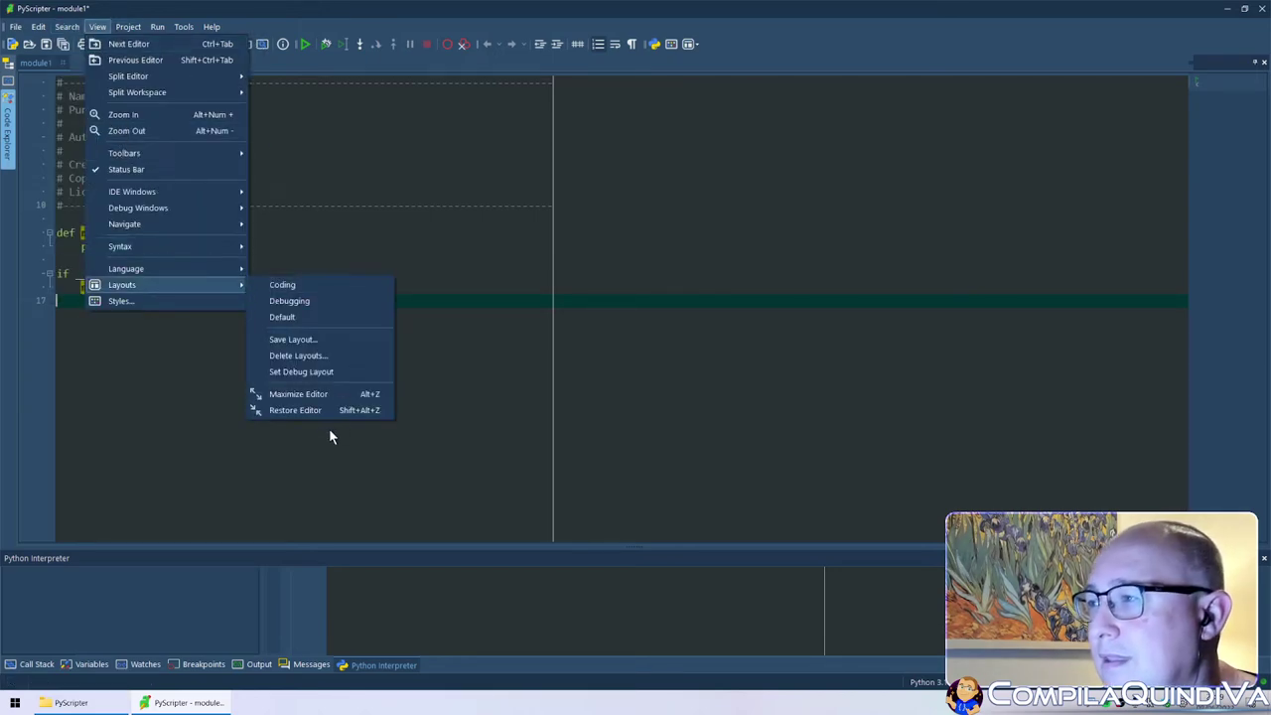
pyautogui.click(292, 372)
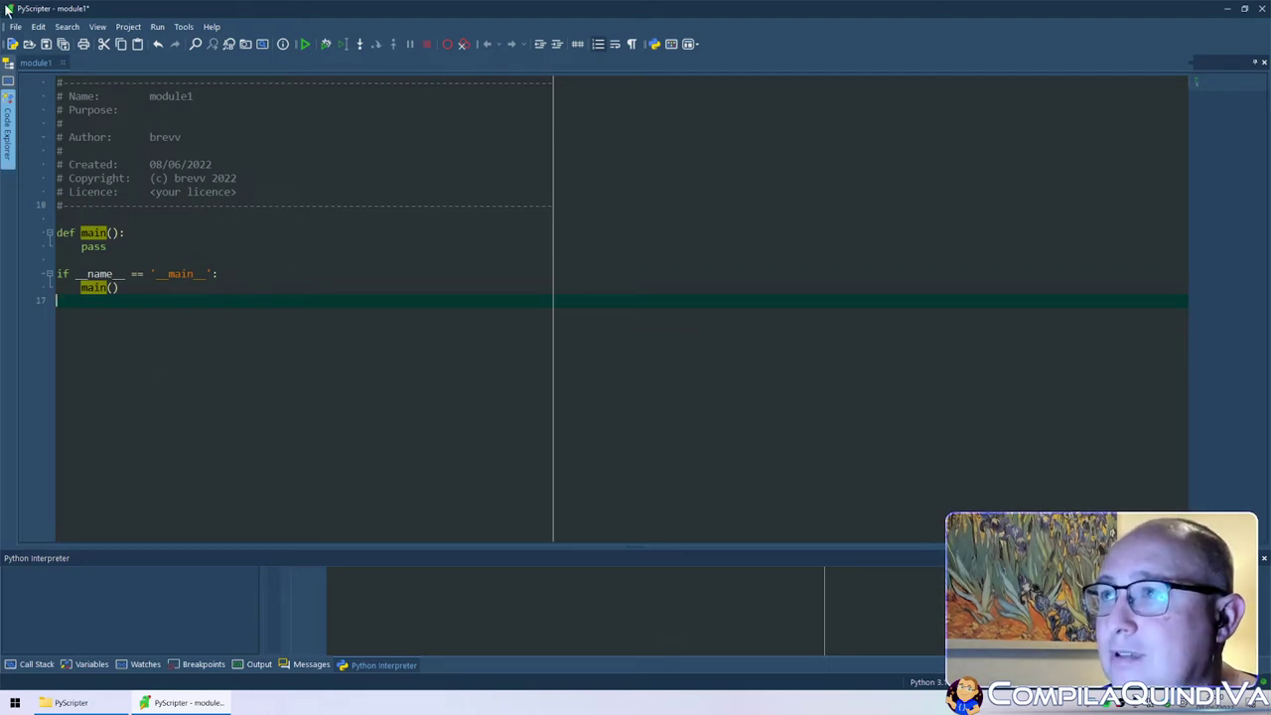
# - Delete the saved layout named Debugging
pyautogui.click(100, 30)
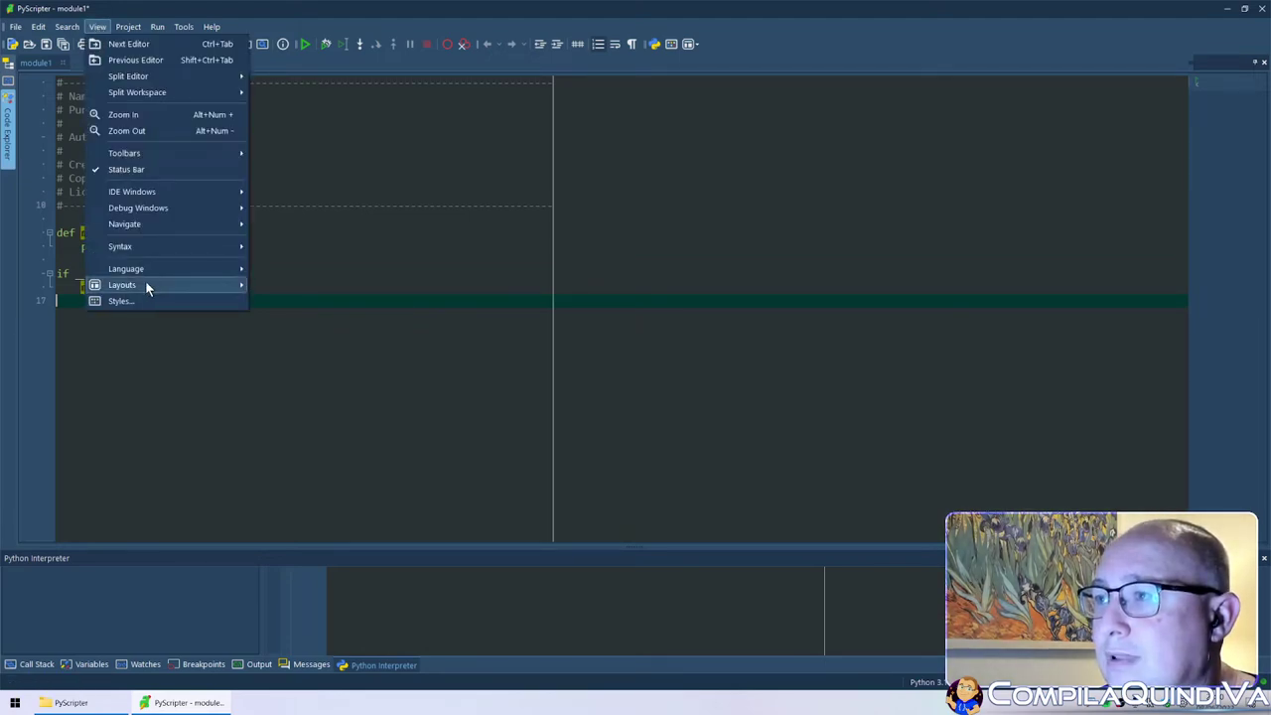
pyautogui.moveTo(147, 284)
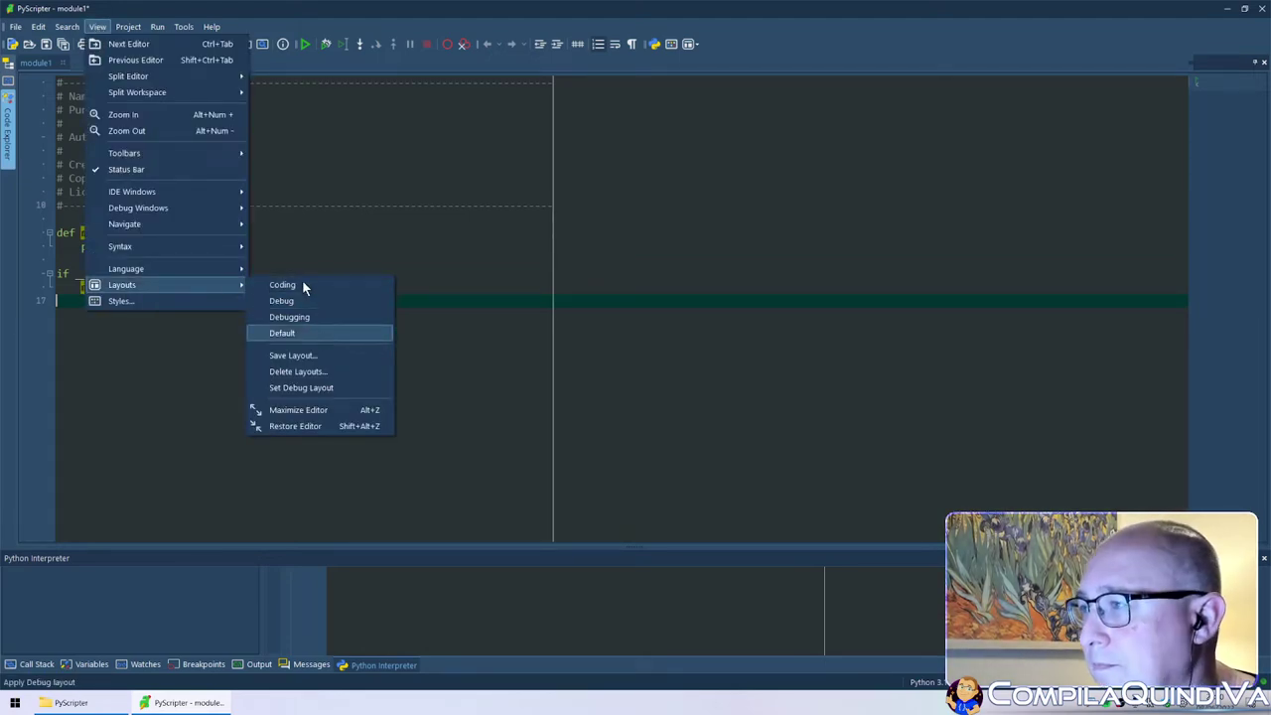
pyautogui.click(311, 371)
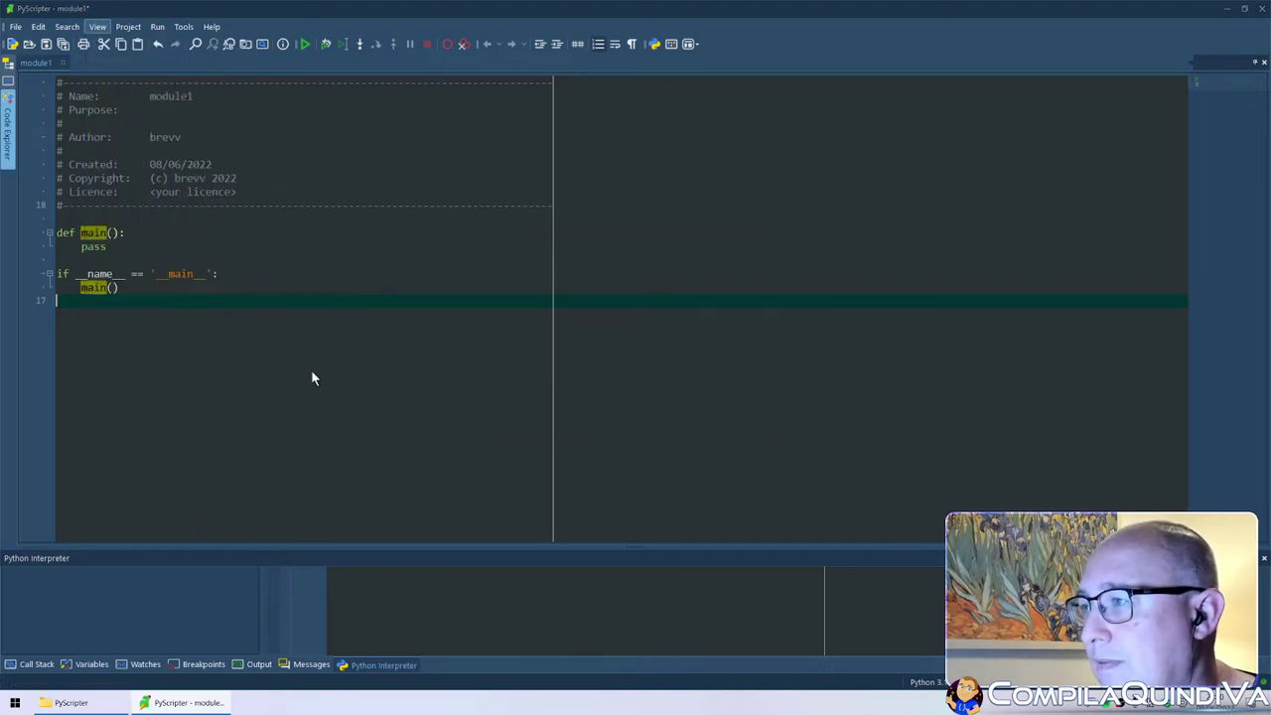
pyautogui.click(500, 325)
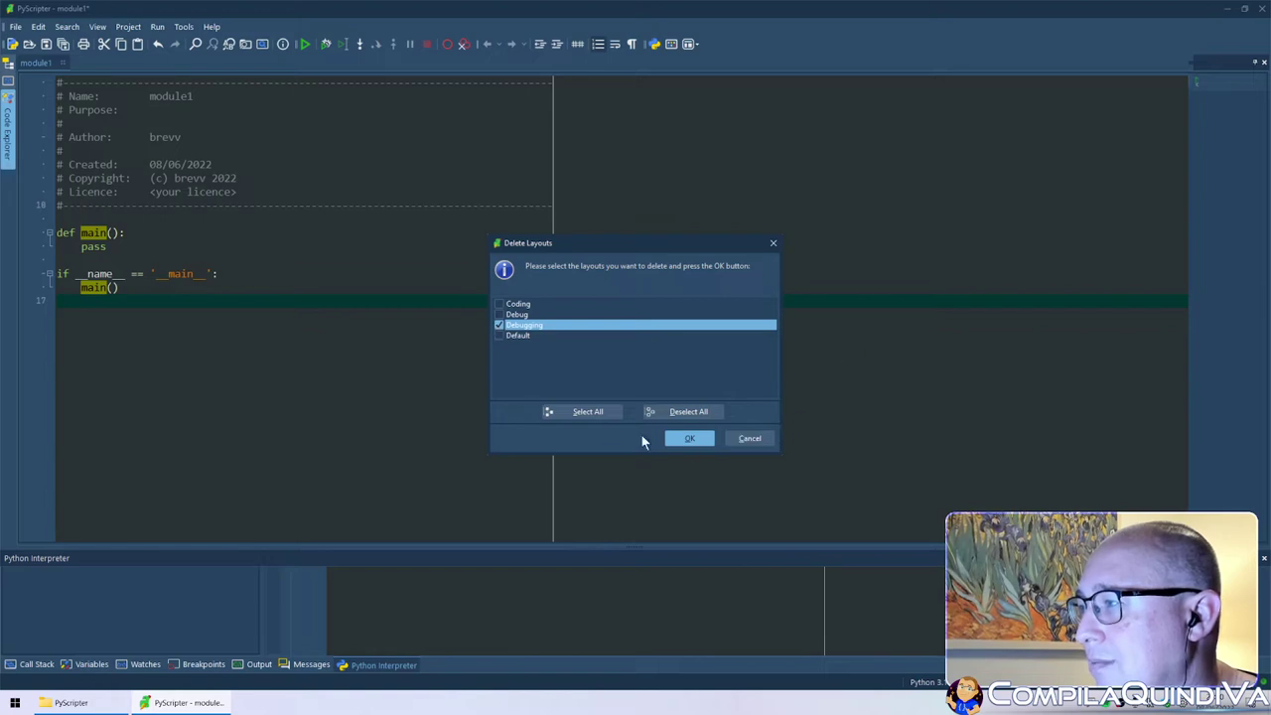
pyautogui.click(683, 439)
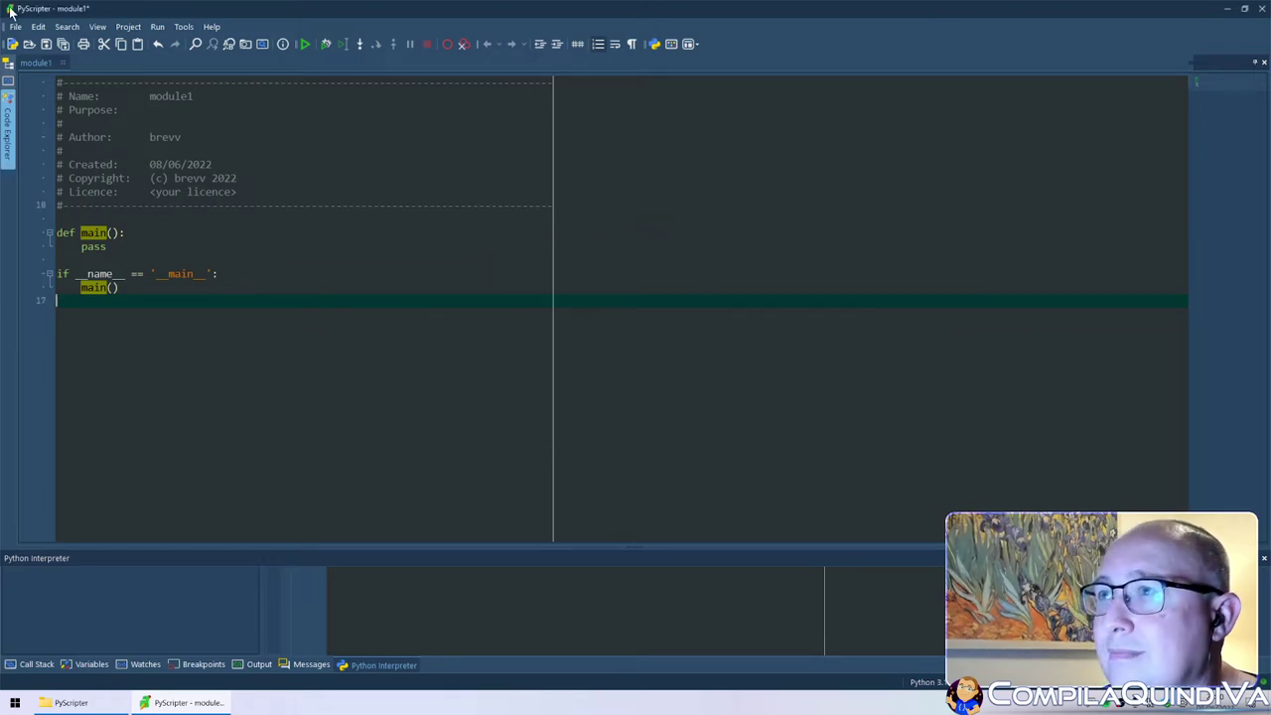
# - Apply the saved Coding window layout
pyautogui.click(66, 27)
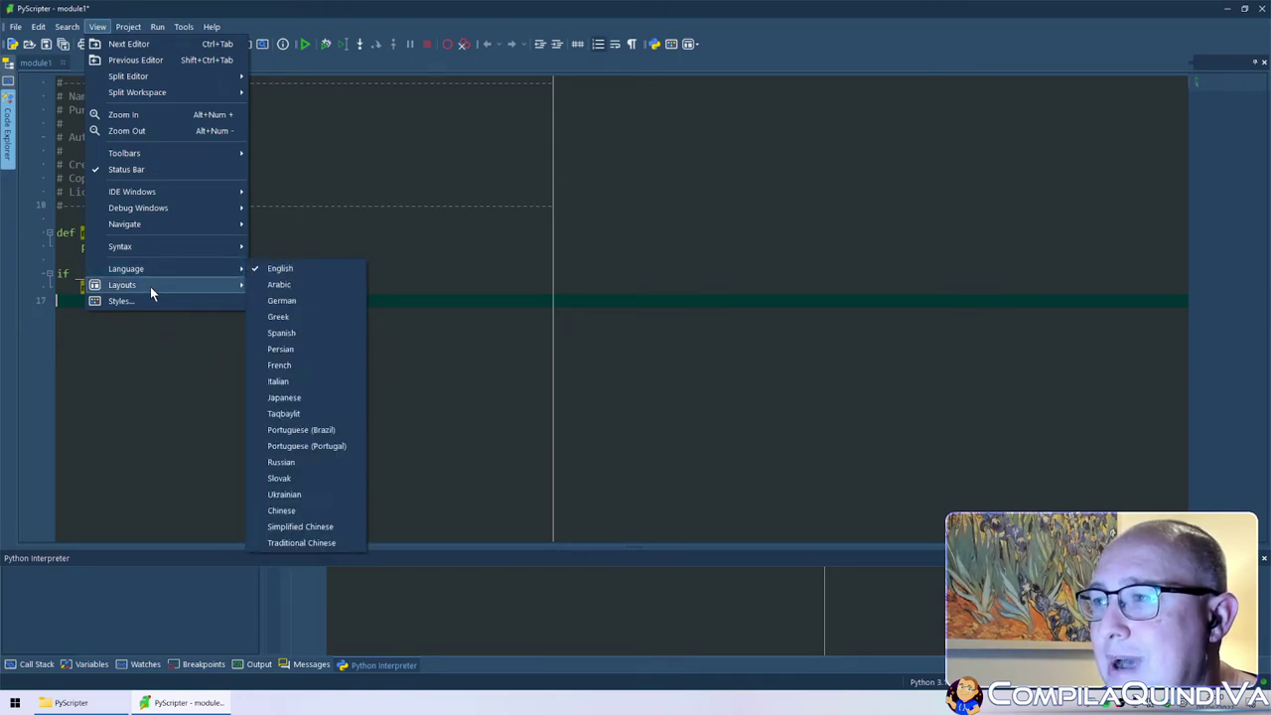
pyautogui.moveTo(150, 286)
pyautogui.click(313, 284)
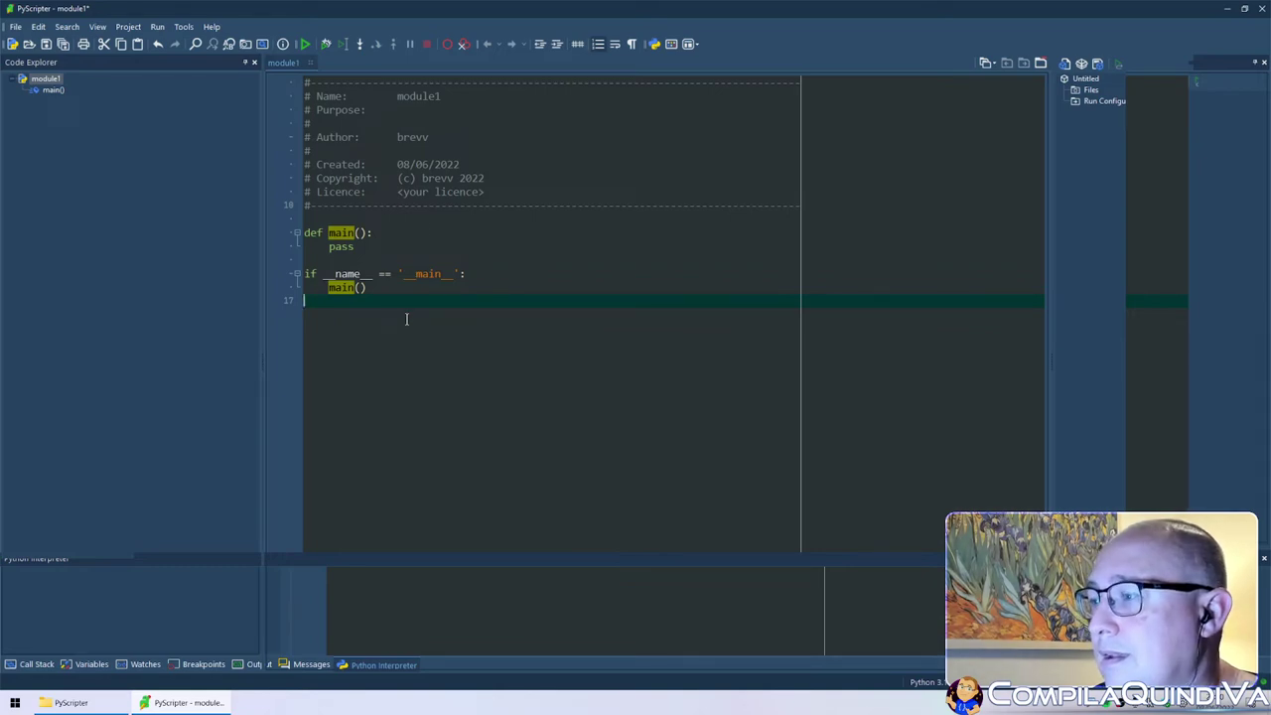
# - Close the Windows folder window showing the PyScripter directory and return to the Copyright line of module1
pyautogui.click(171, 695)
pyautogui.click(171, 695)
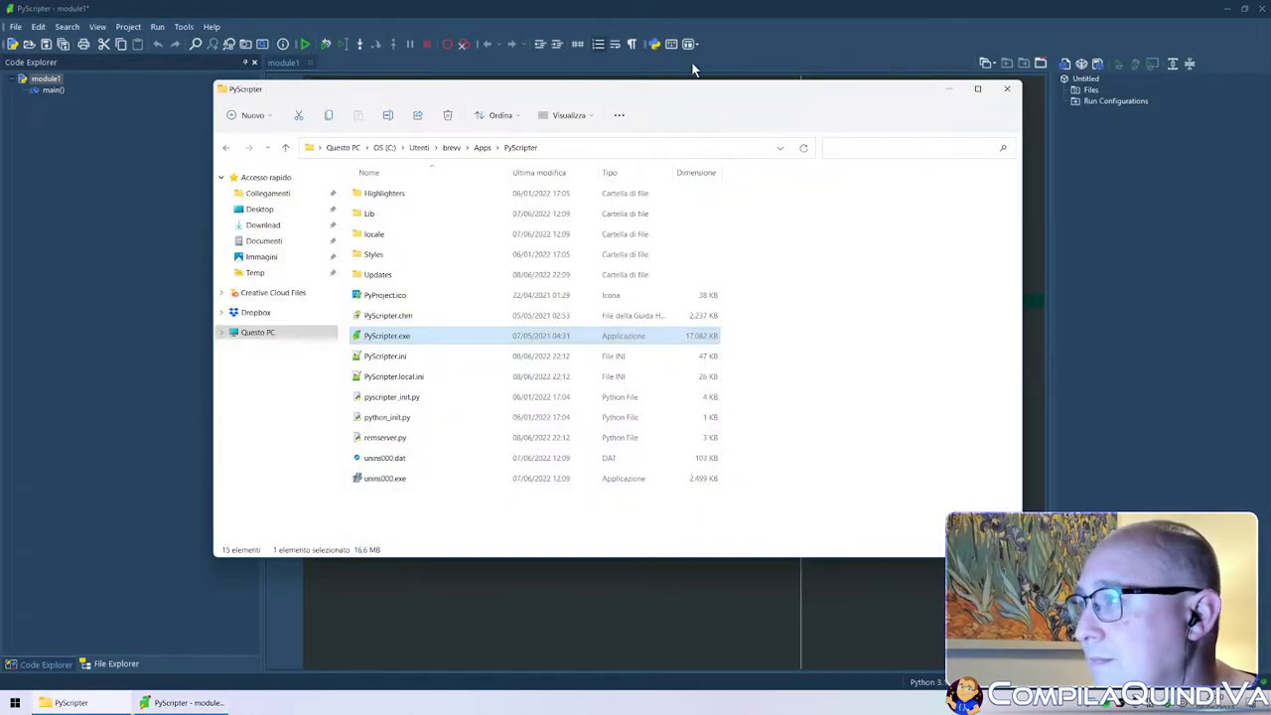
pyautogui.click(1007, 88)
pyautogui.click(397, 178)
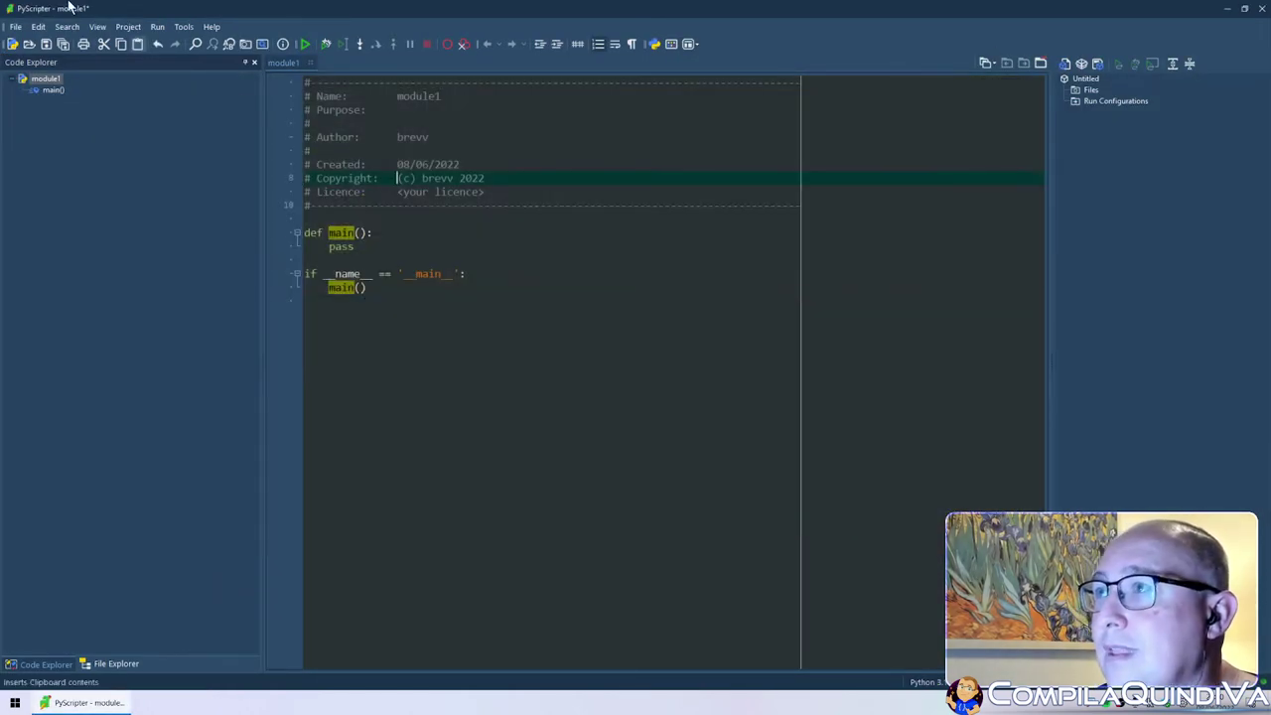
# - Import module1 as a module, return to line 17 of the code and hide the Messages window
pyautogui.click(128, 27)
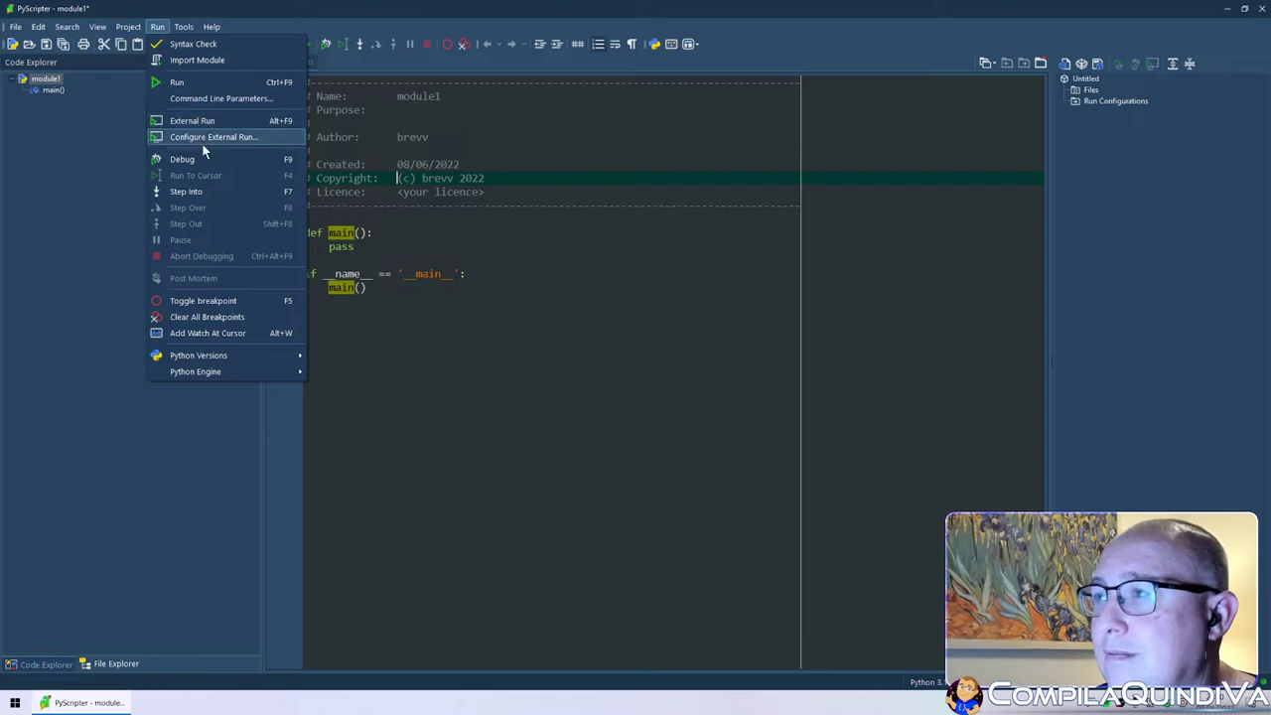
pyautogui.click(185, 60)
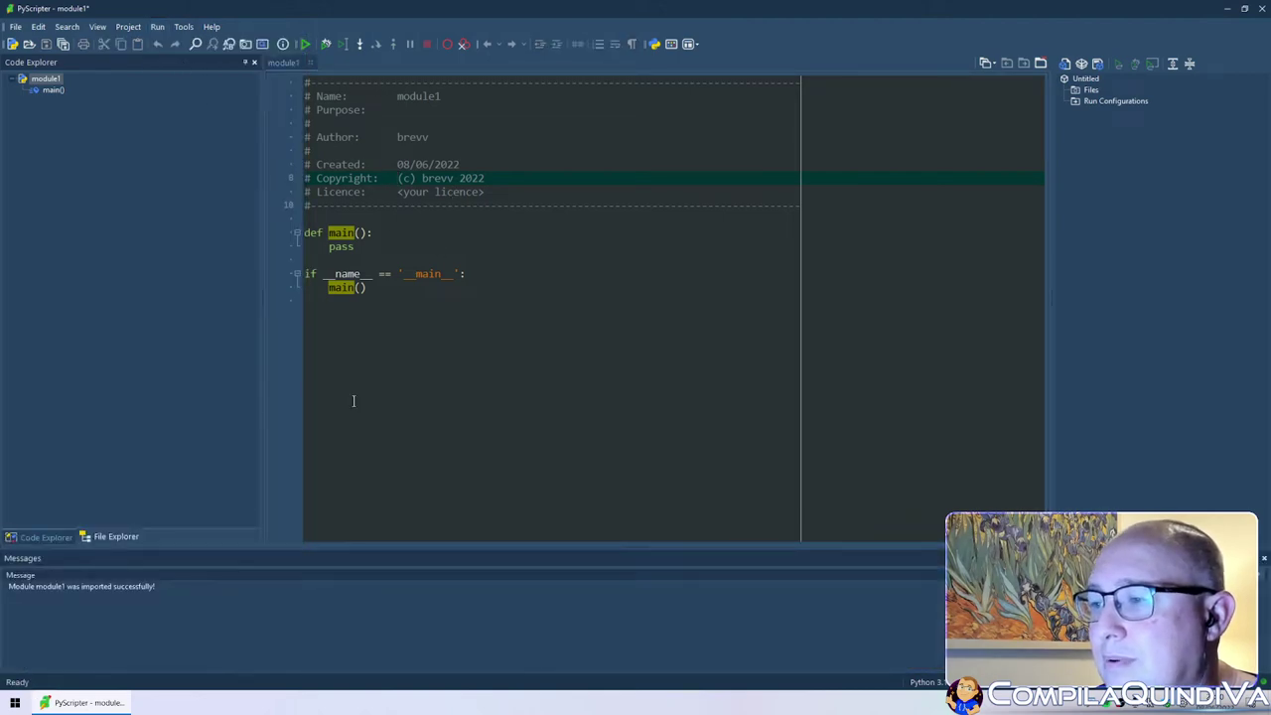
pyautogui.click(499, 300)
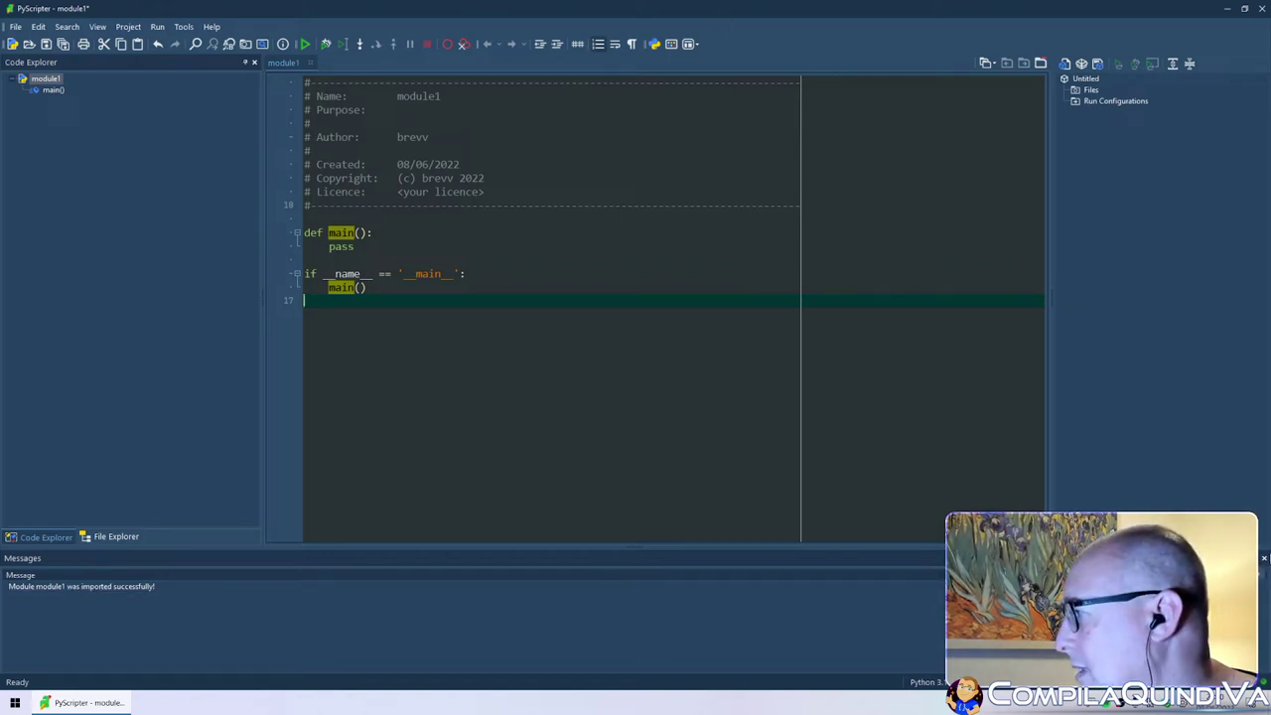
pyautogui.hotkey('ctrl', 'alt', 'm')
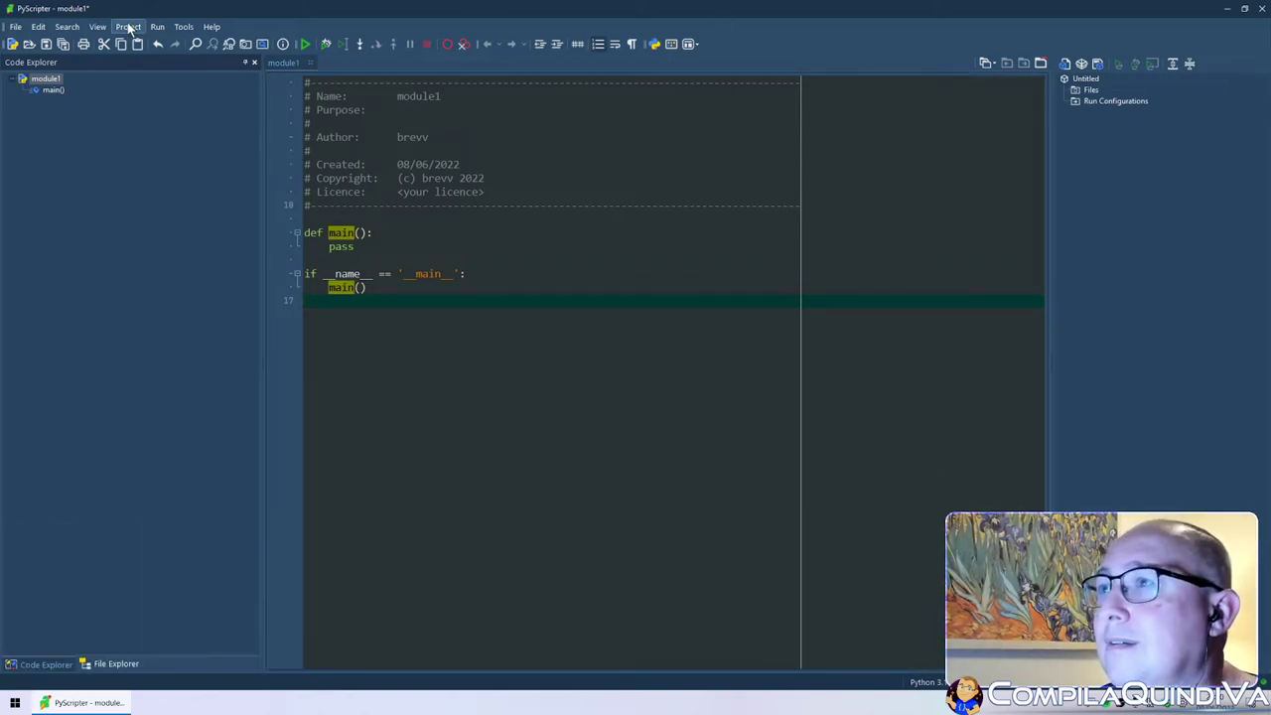
# - Try to install the pandas package with pip, cancel the package name request and close the Output window
pyautogui.click(134, 30)
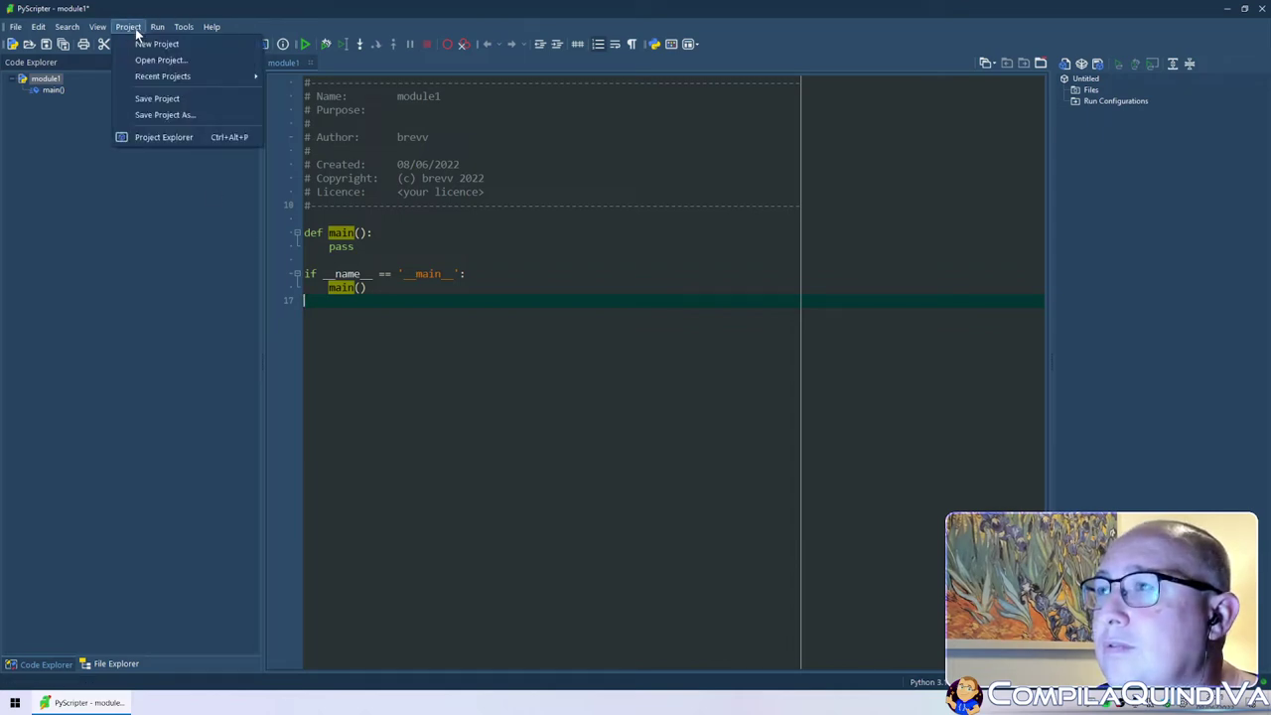
pyautogui.moveTo(157, 26)
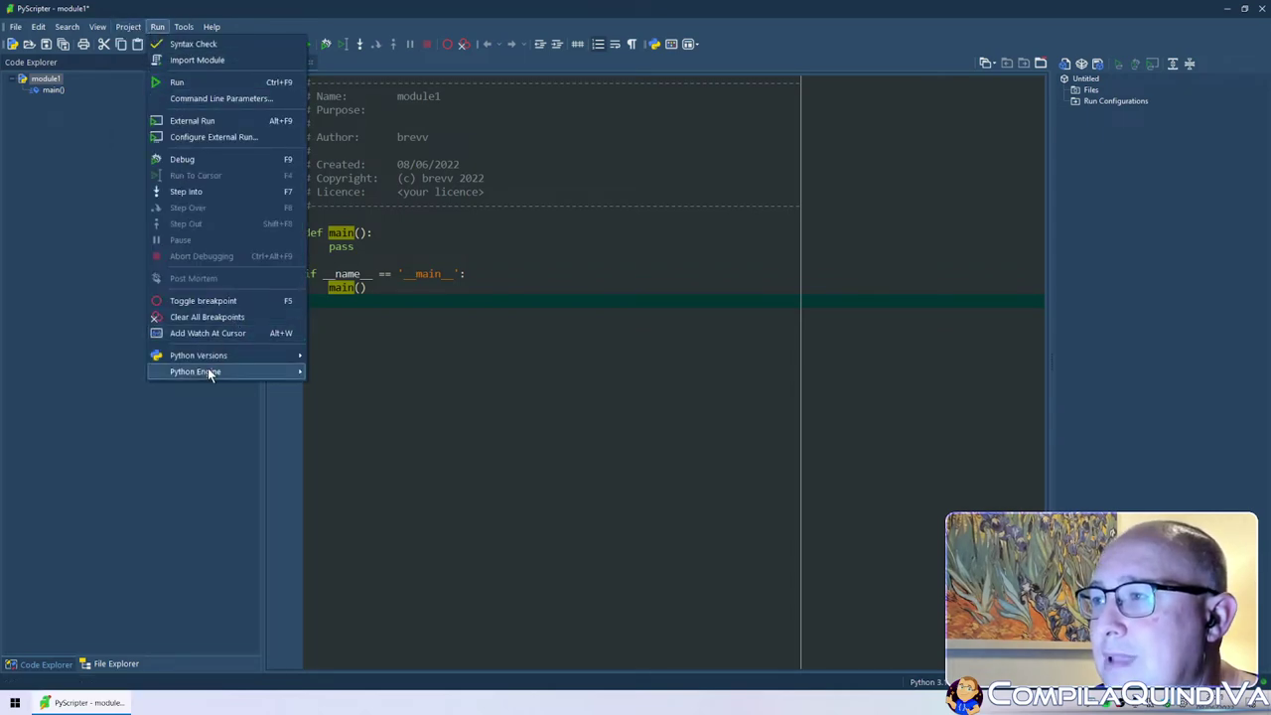
pyautogui.moveTo(207, 373)
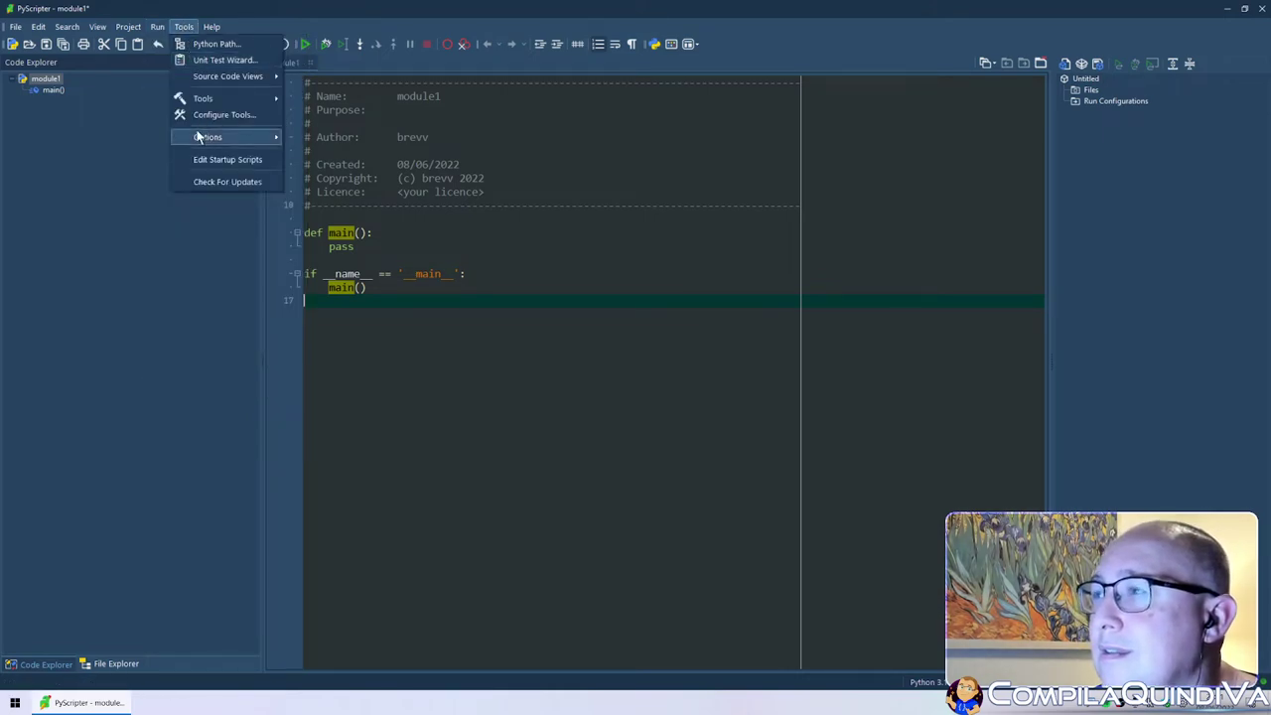
pyautogui.moveTo(203, 97)
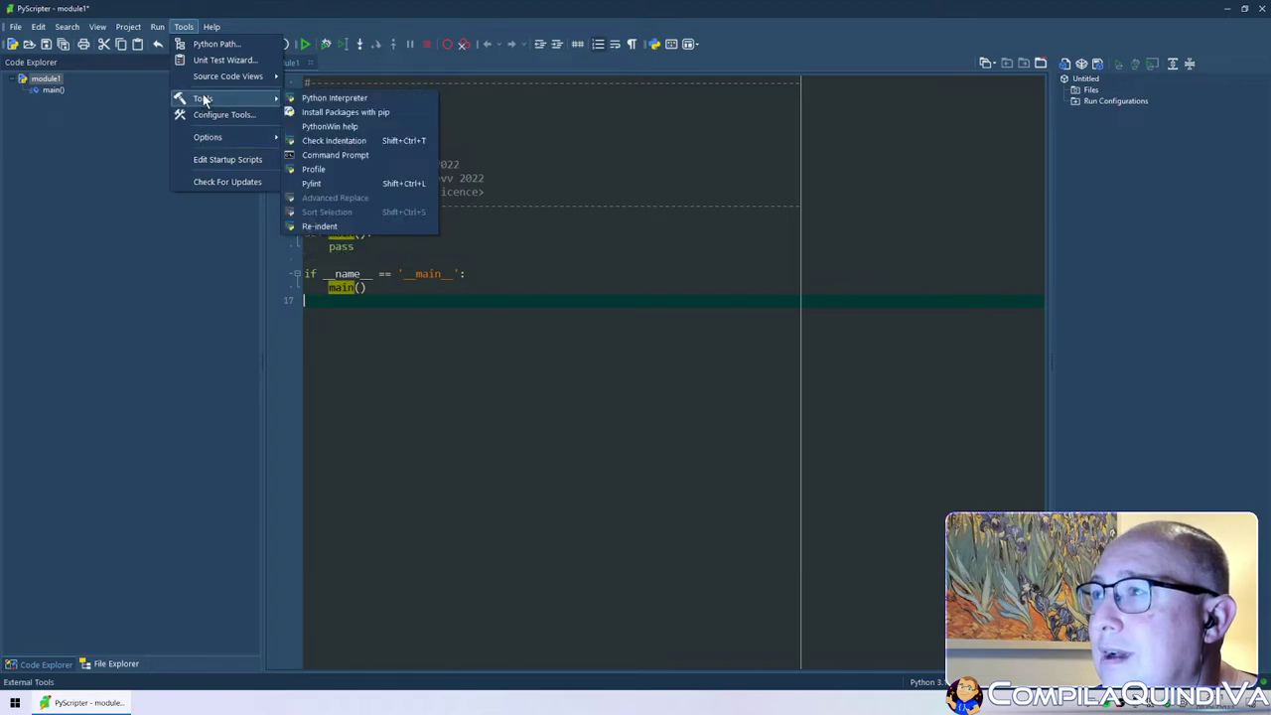
pyautogui.click(365, 114)
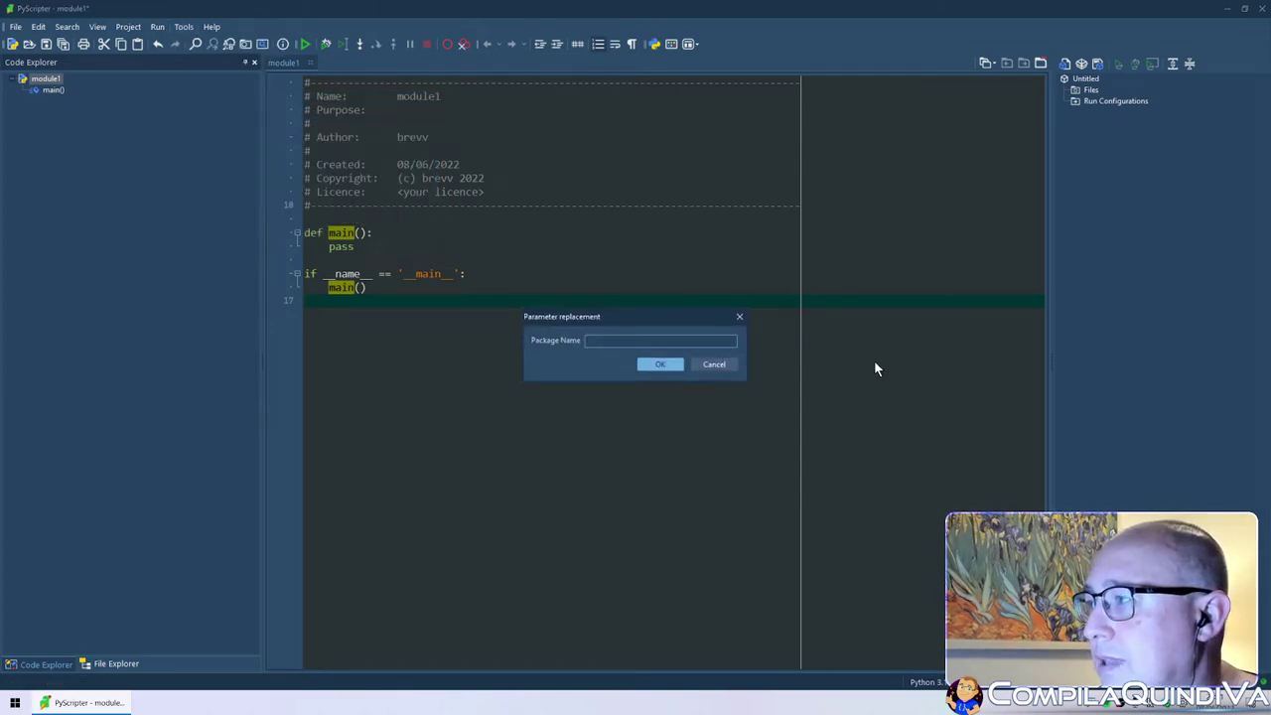
pyautogui.write('pandas')
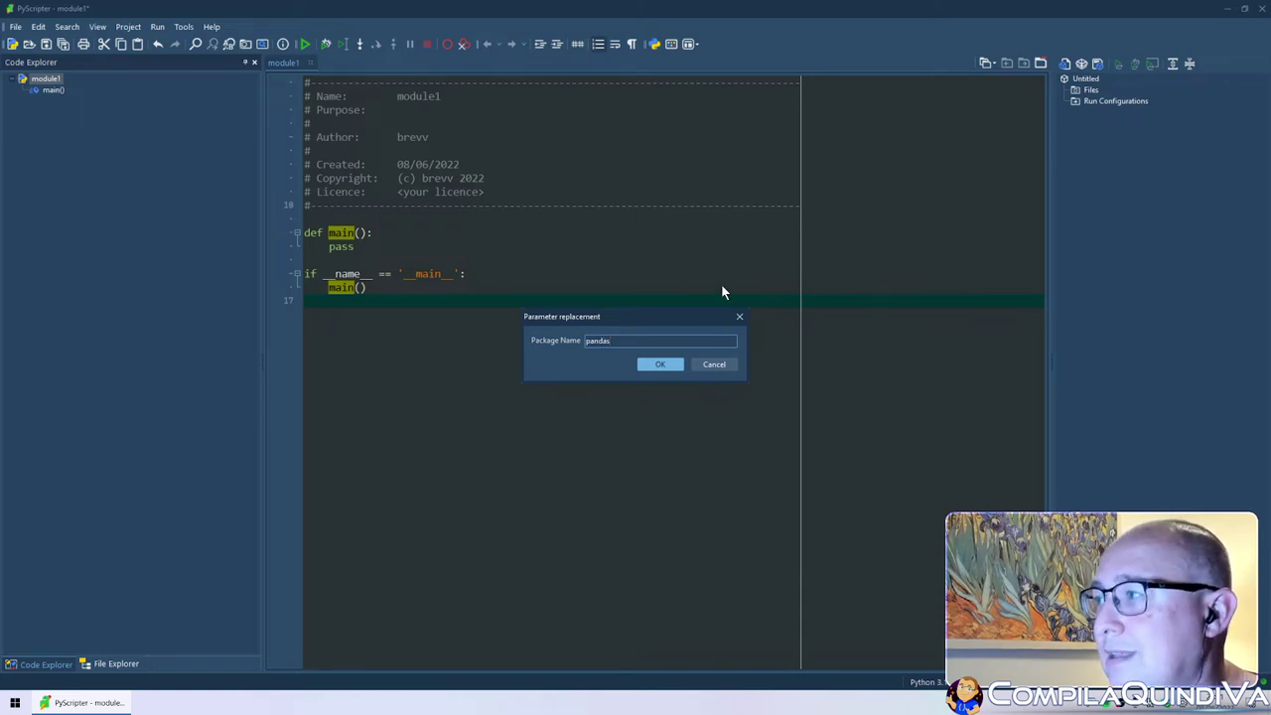
pyautogui.click(716, 364)
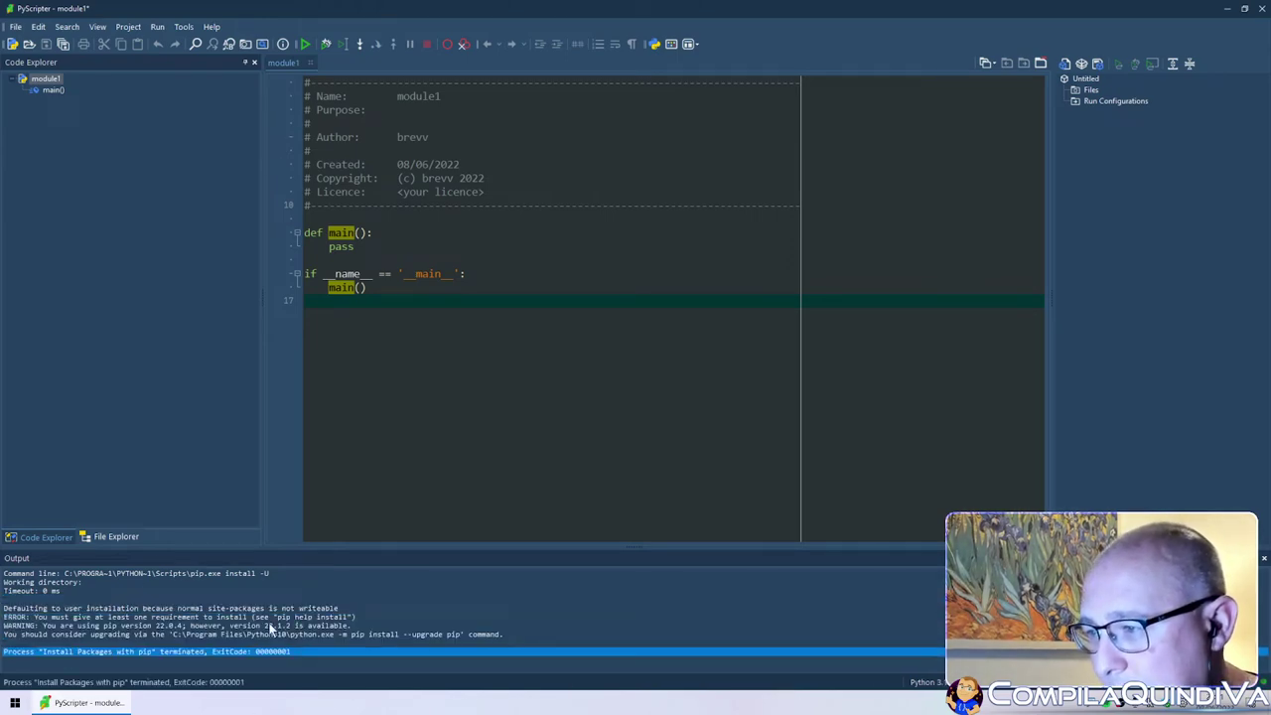
pyautogui.click(1265, 560)
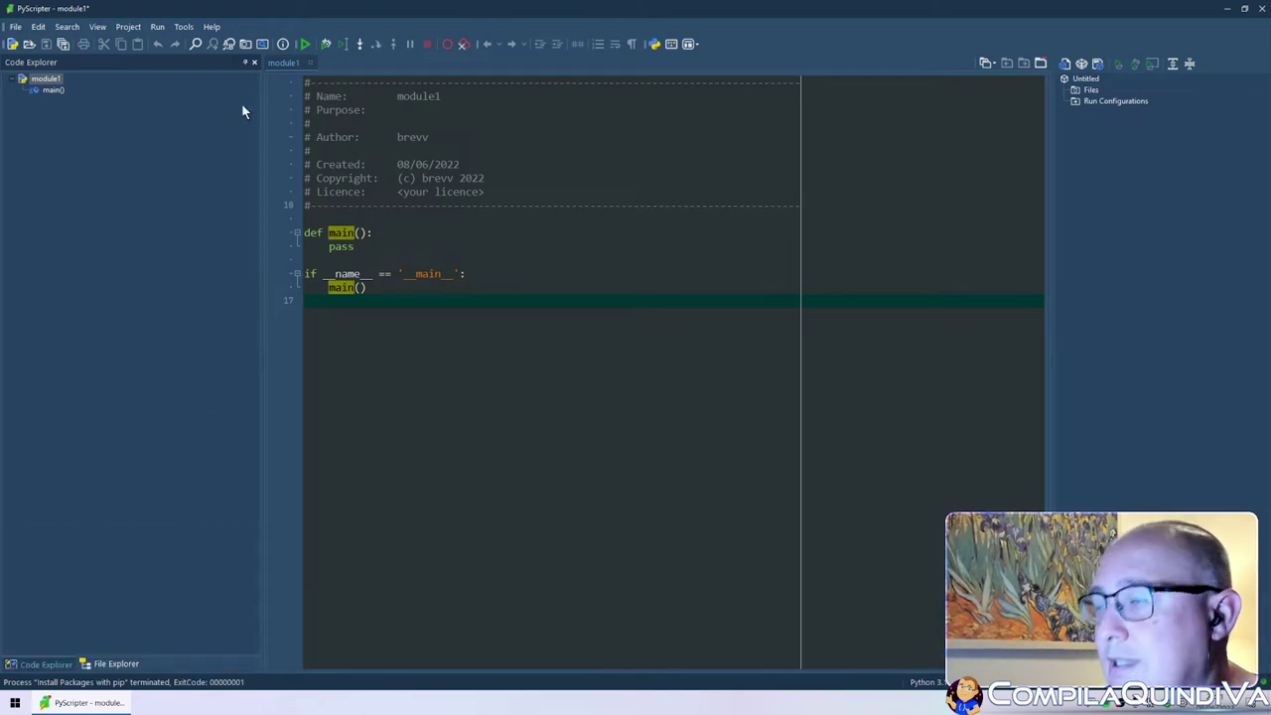
# - Open the IDE options and examine the Code Completion and Code Explorer settings
pyautogui.click(195, 30)
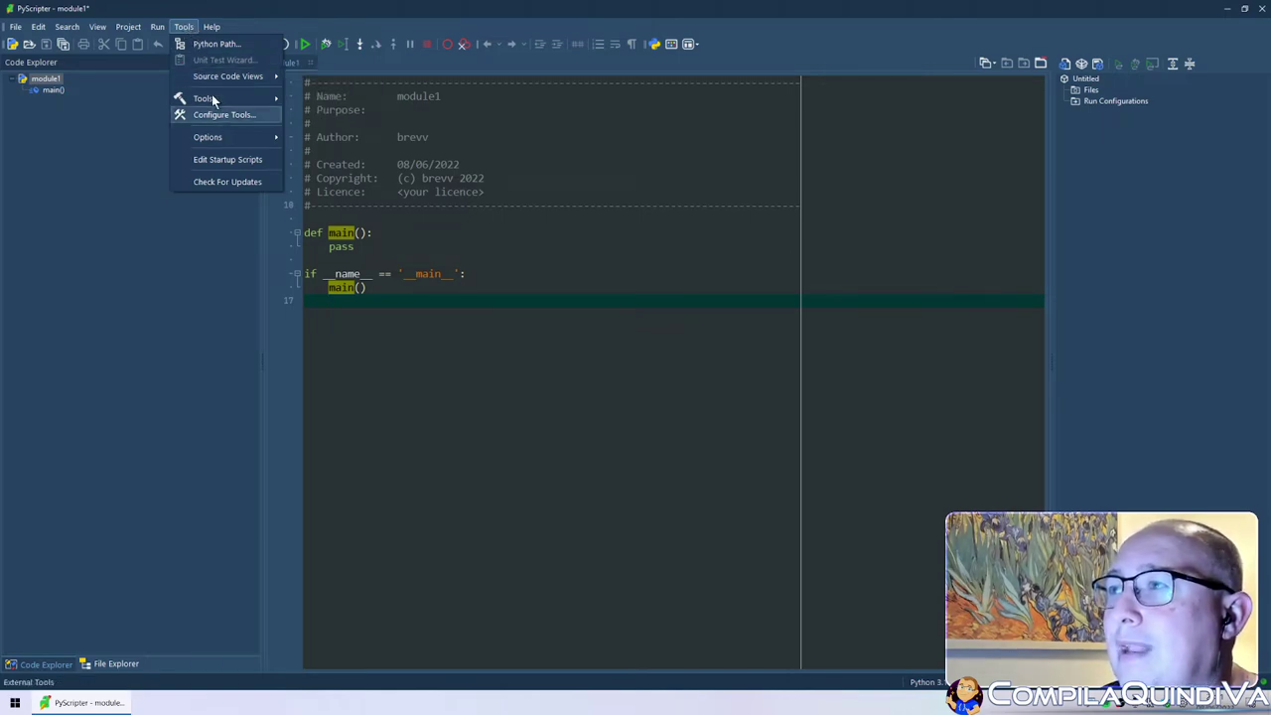
pyautogui.moveTo(212, 96)
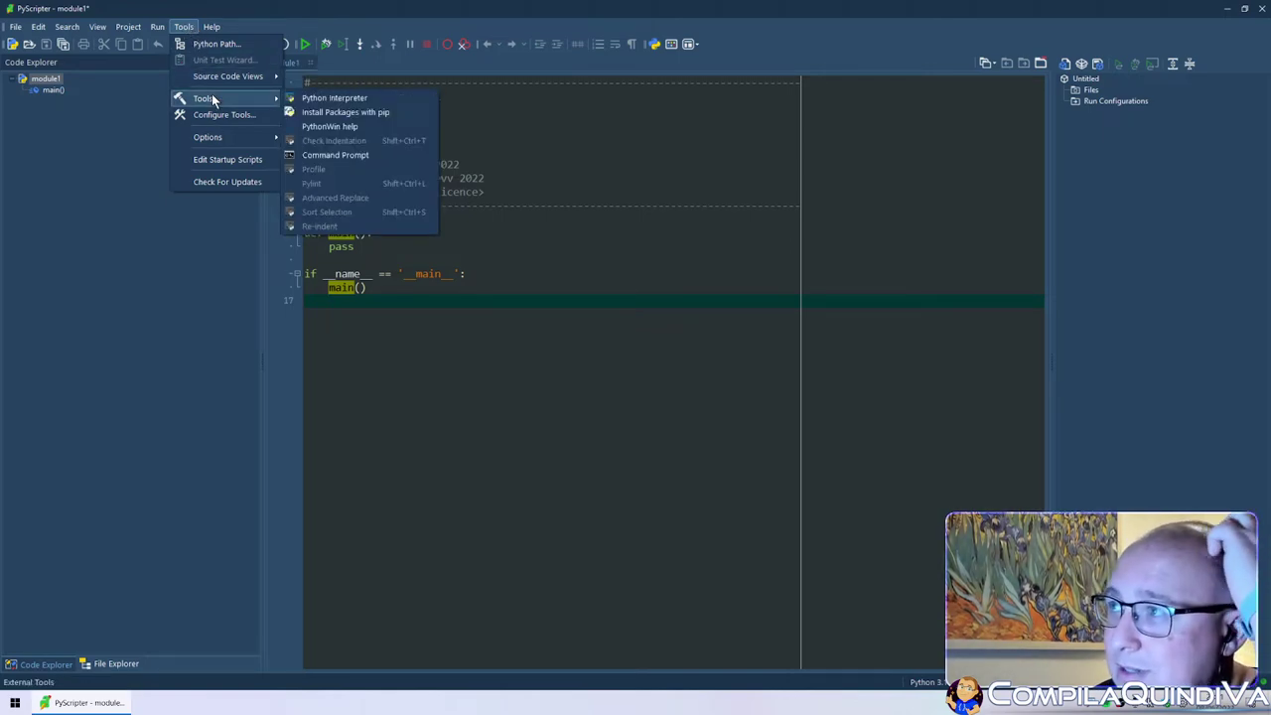
pyautogui.moveTo(239, 145)
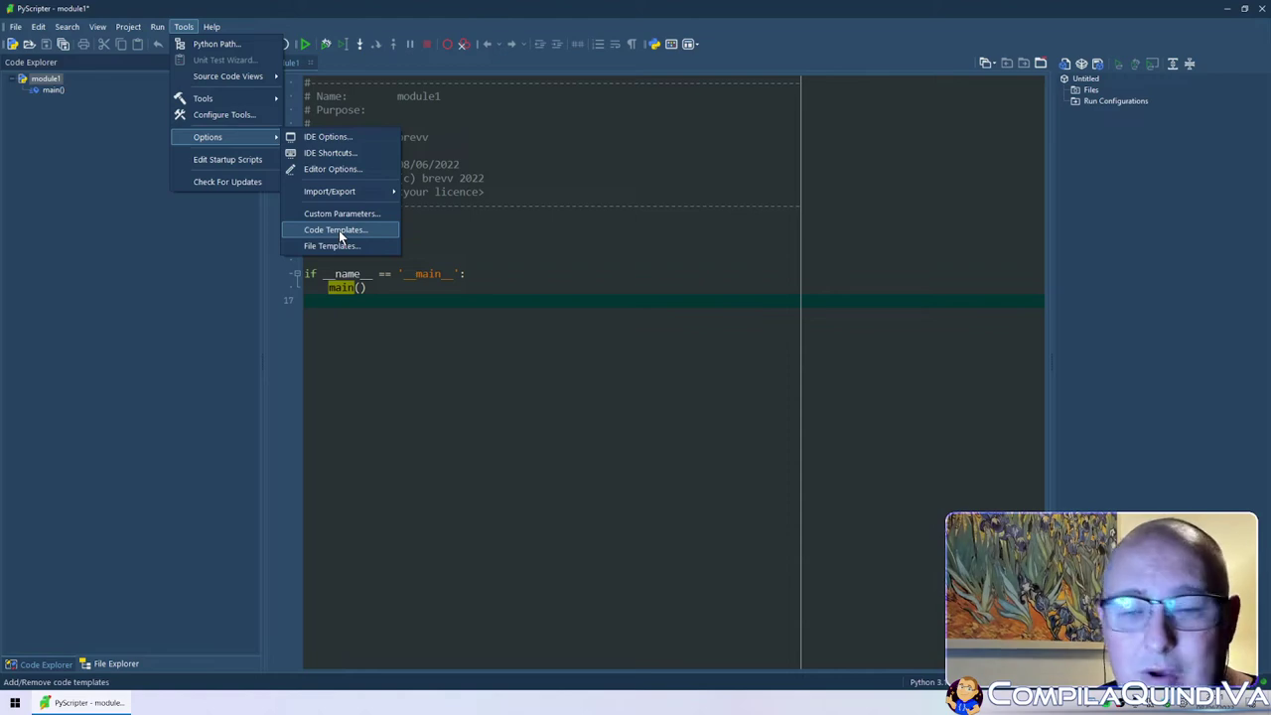
pyautogui.moveTo(334, 191)
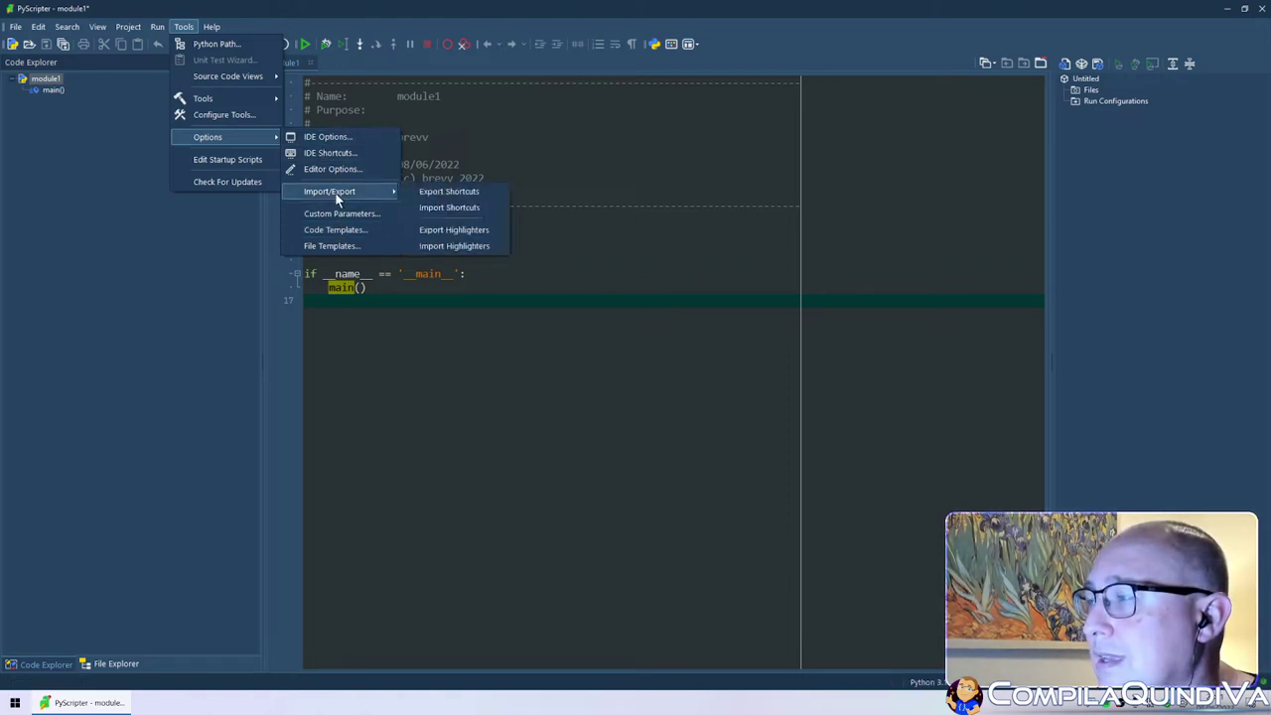
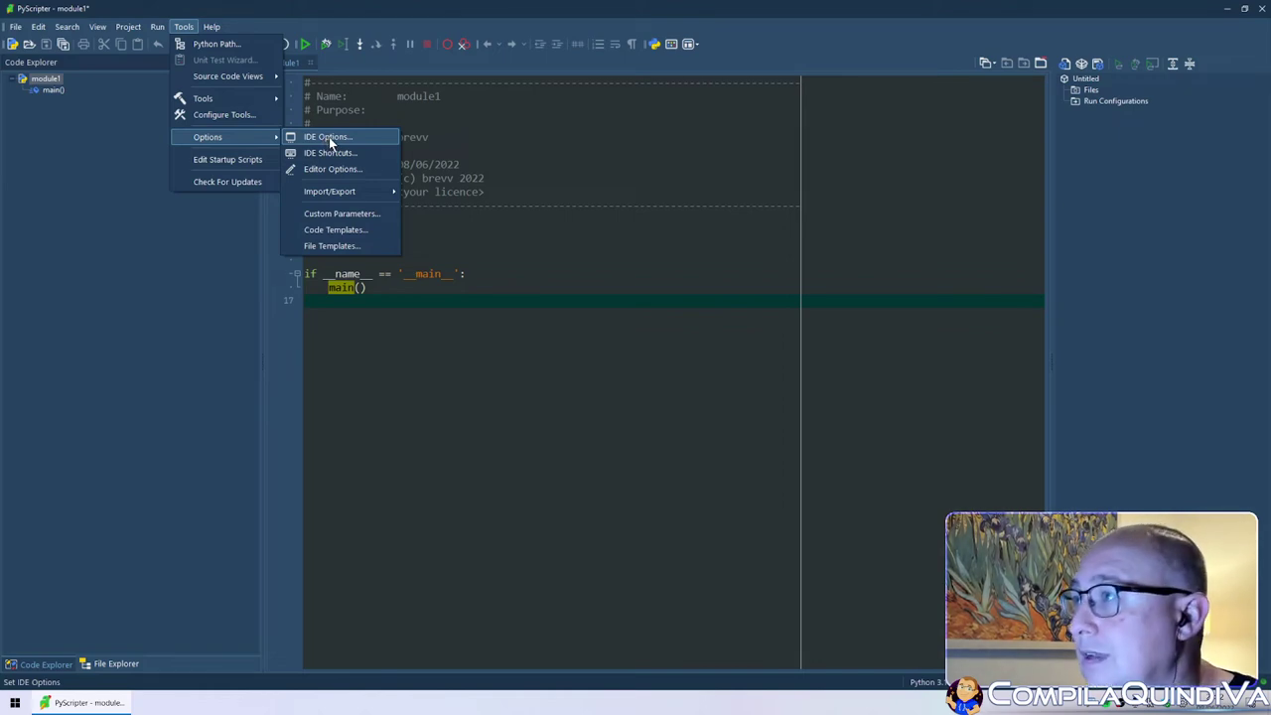
pyautogui.click(328, 139)
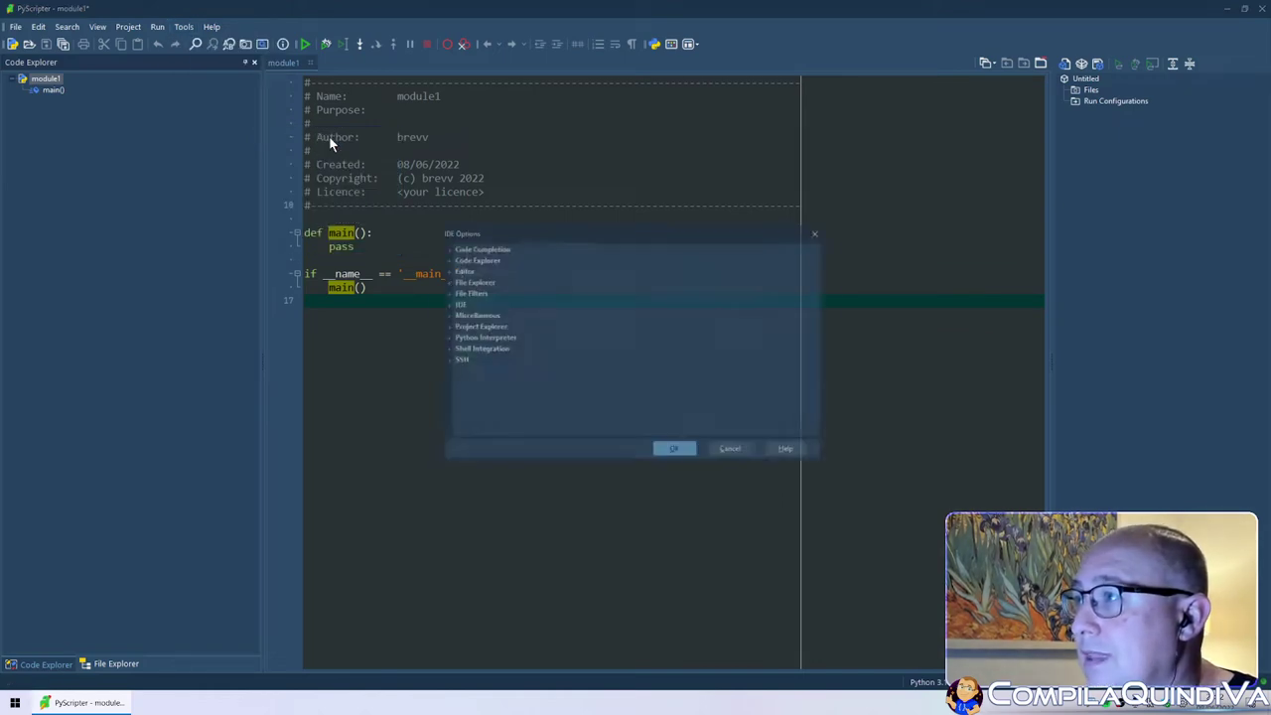
pyautogui.click(439, 244)
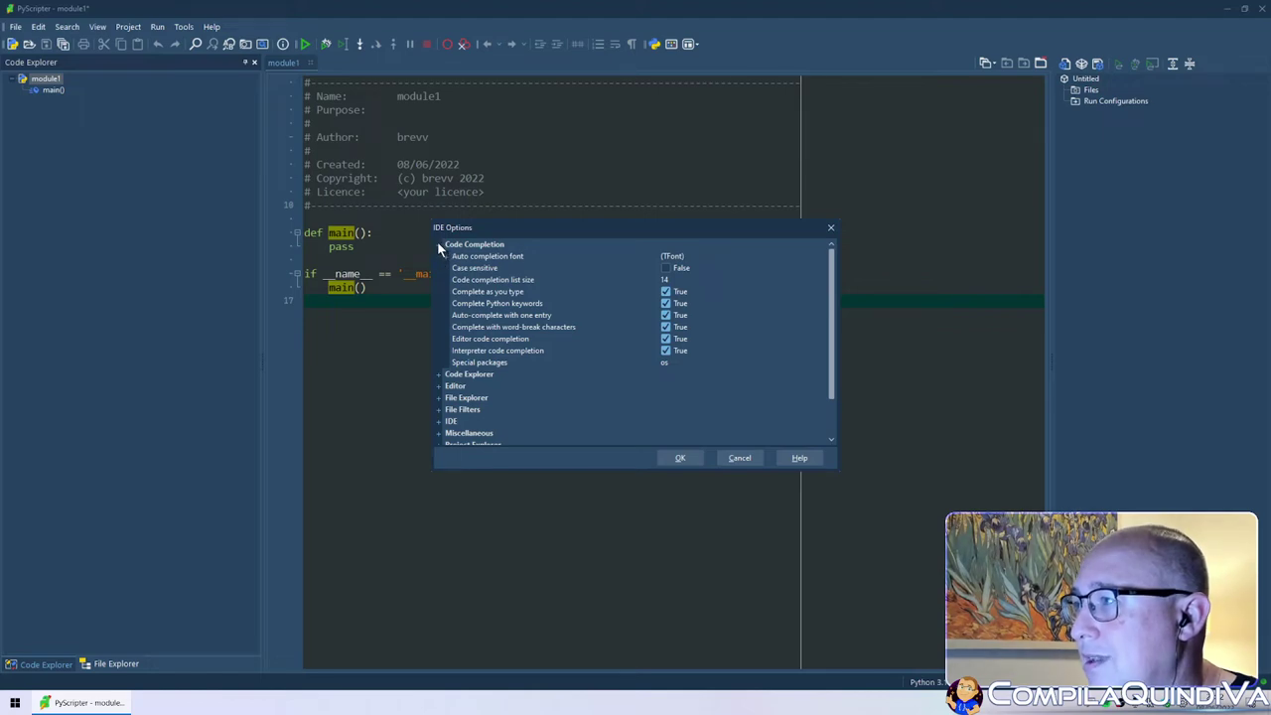
pyautogui.click(438, 244)
pyautogui.click(437, 256)
pyautogui.click(438, 257)
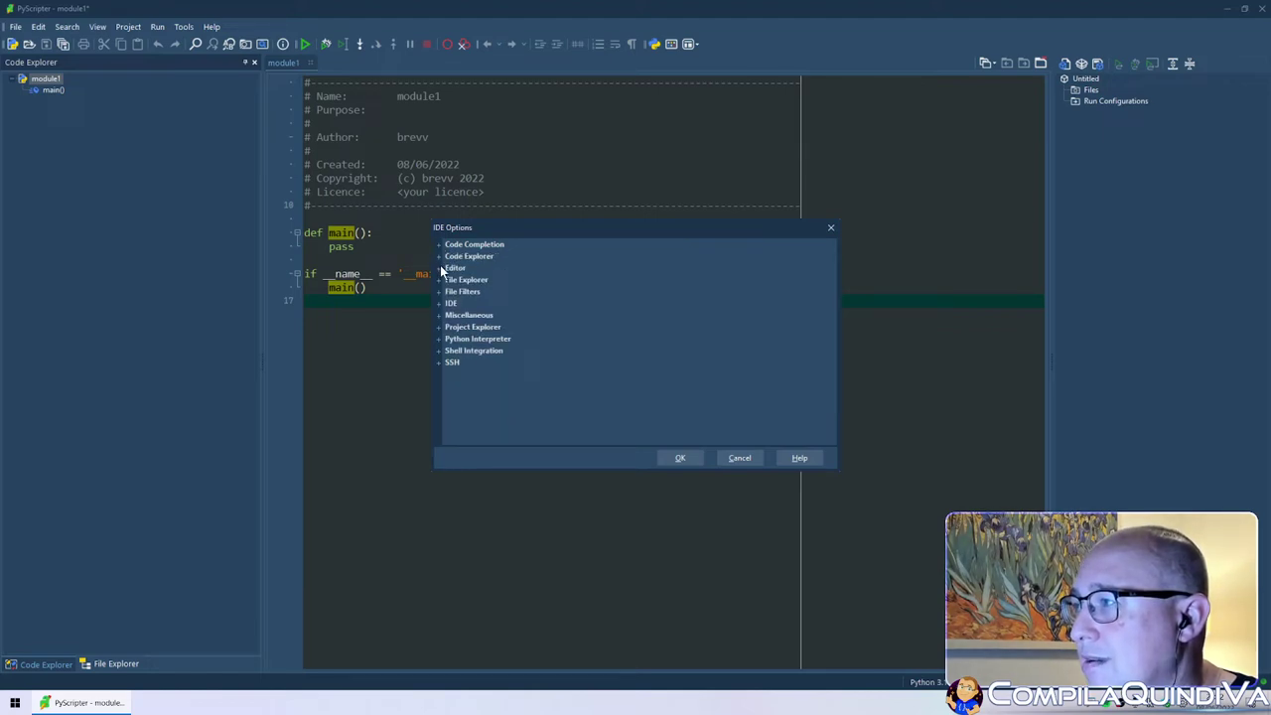
# - Examine the Editor settings in the IDE options, including code folding, backup files, default file encoding and line break format
pyautogui.click(438, 268)
pyautogui.scroll(-2, 571, 335)
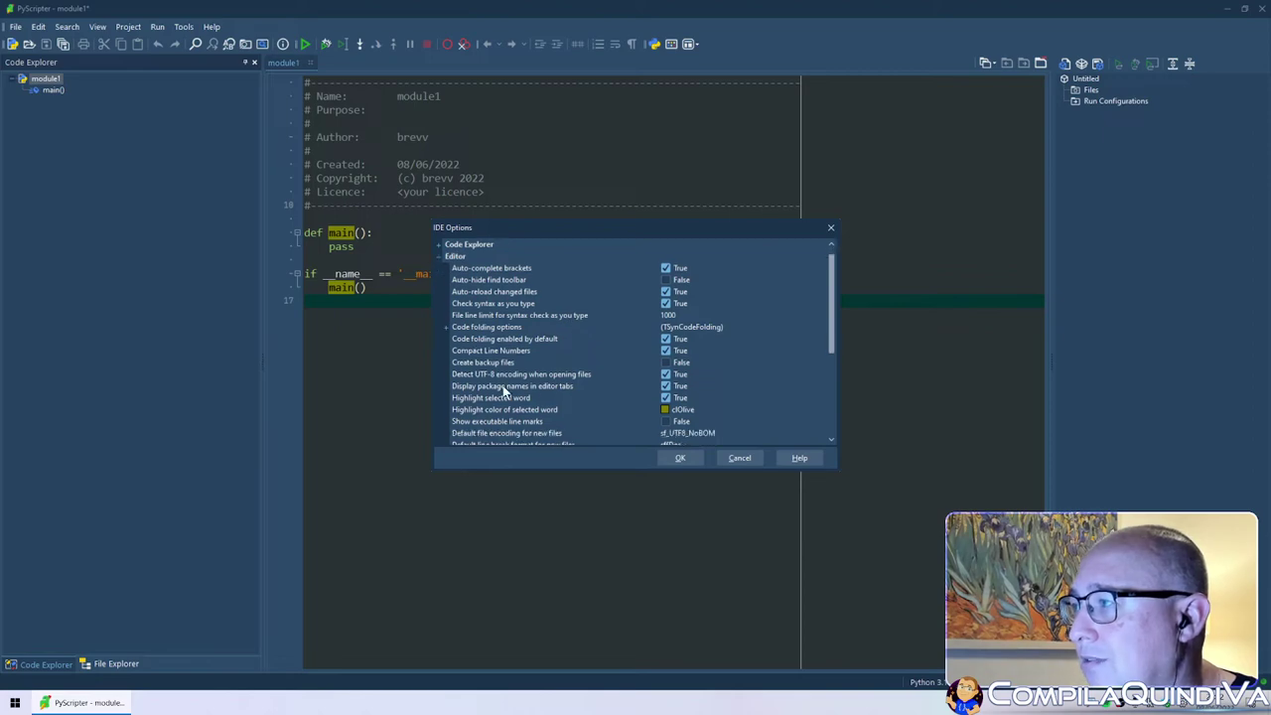
pyautogui.click(504, 293)
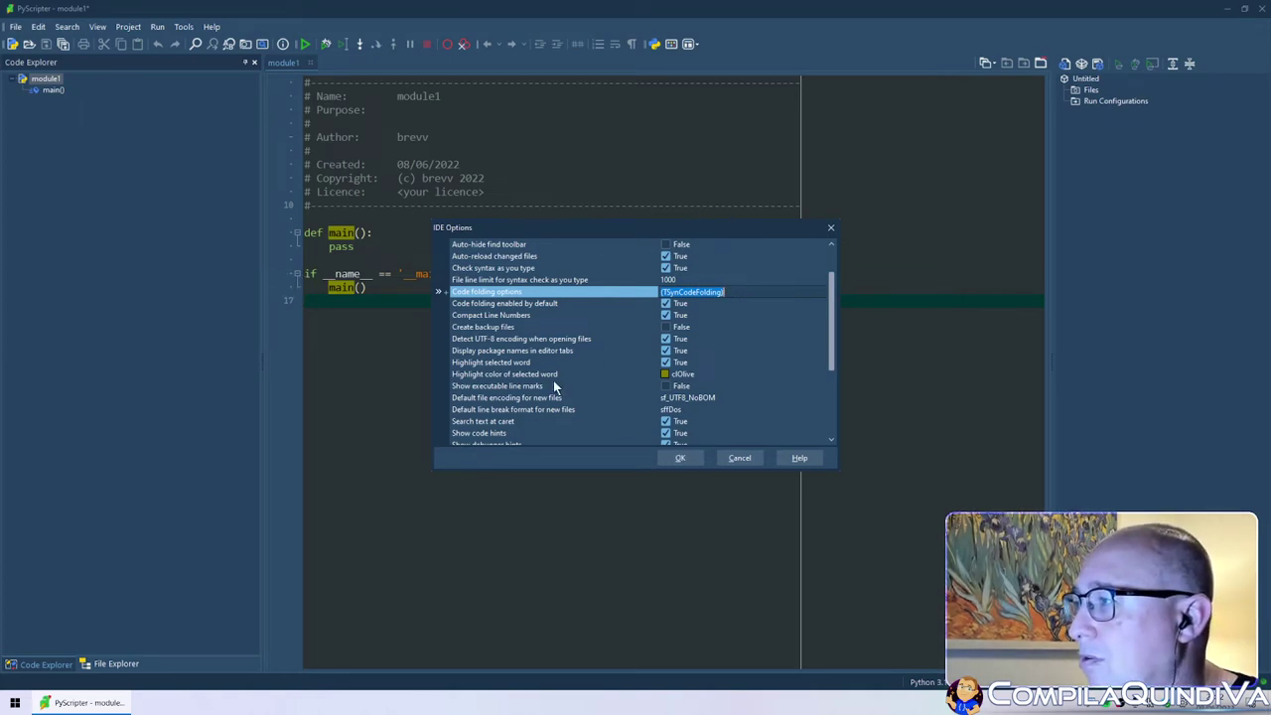
pyautogui.click(519, 364)
pyautogui.click(527, 329)
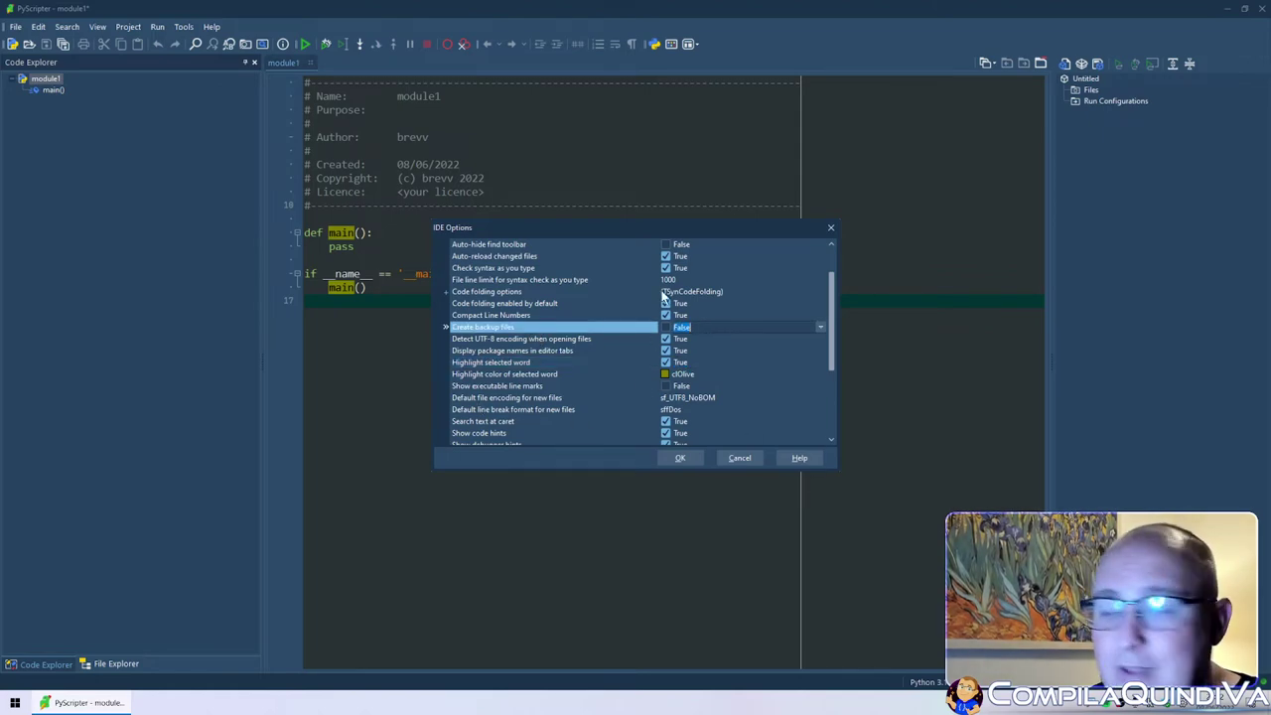
pyautogui.click(542, 409)
pyautogui.scroll(-1, 537, 370)
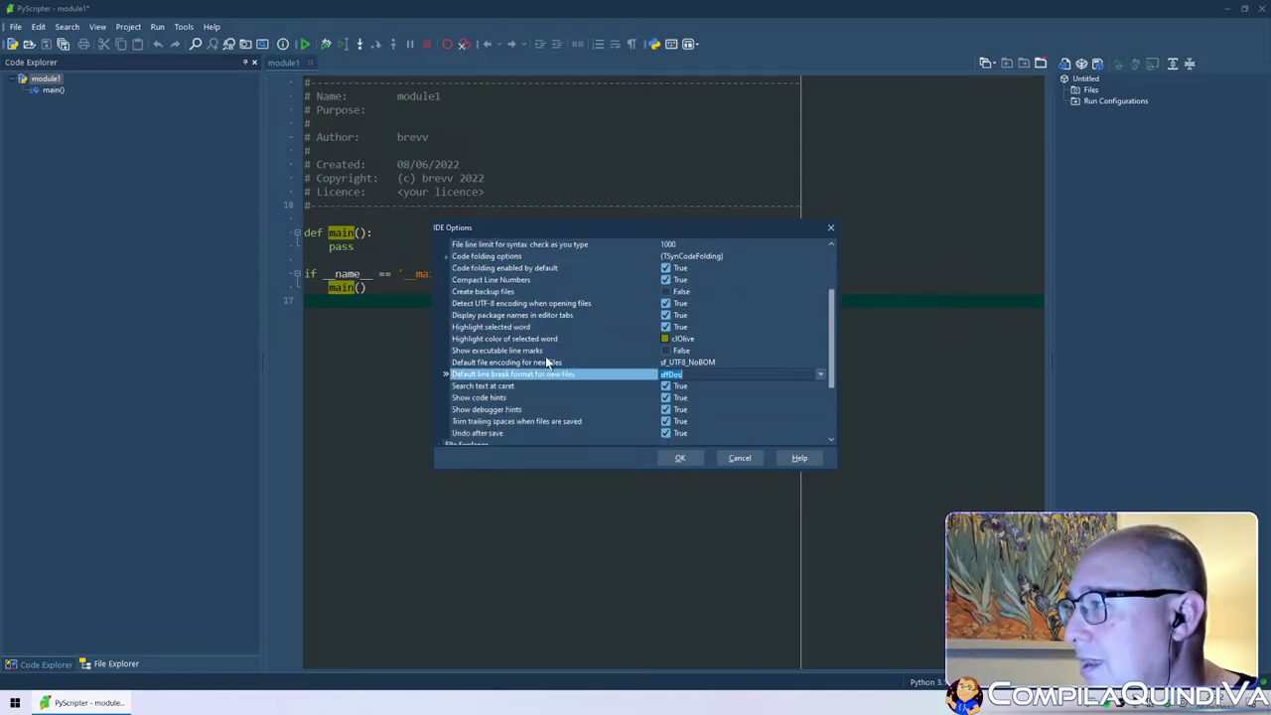
pyautogui.click(545, 362)
pyautogui.scroll(-2, 501, 352)
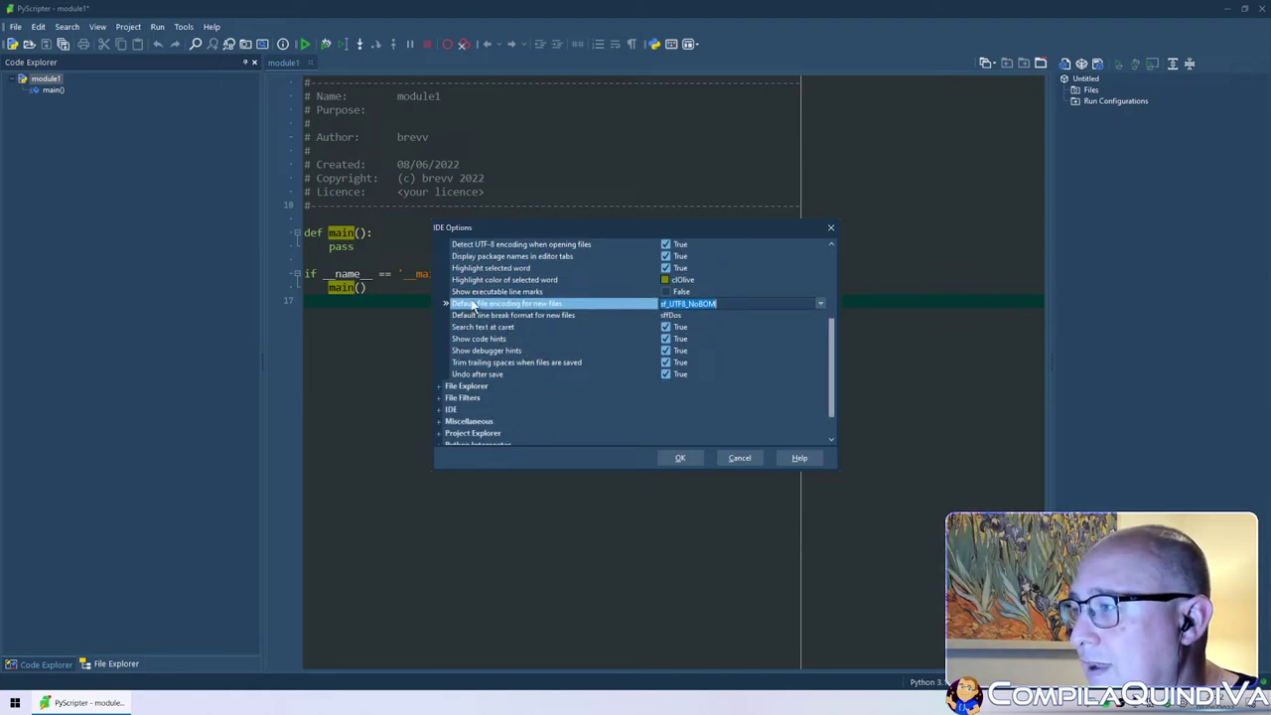
pyautogui.scroll(4, 467, 298)
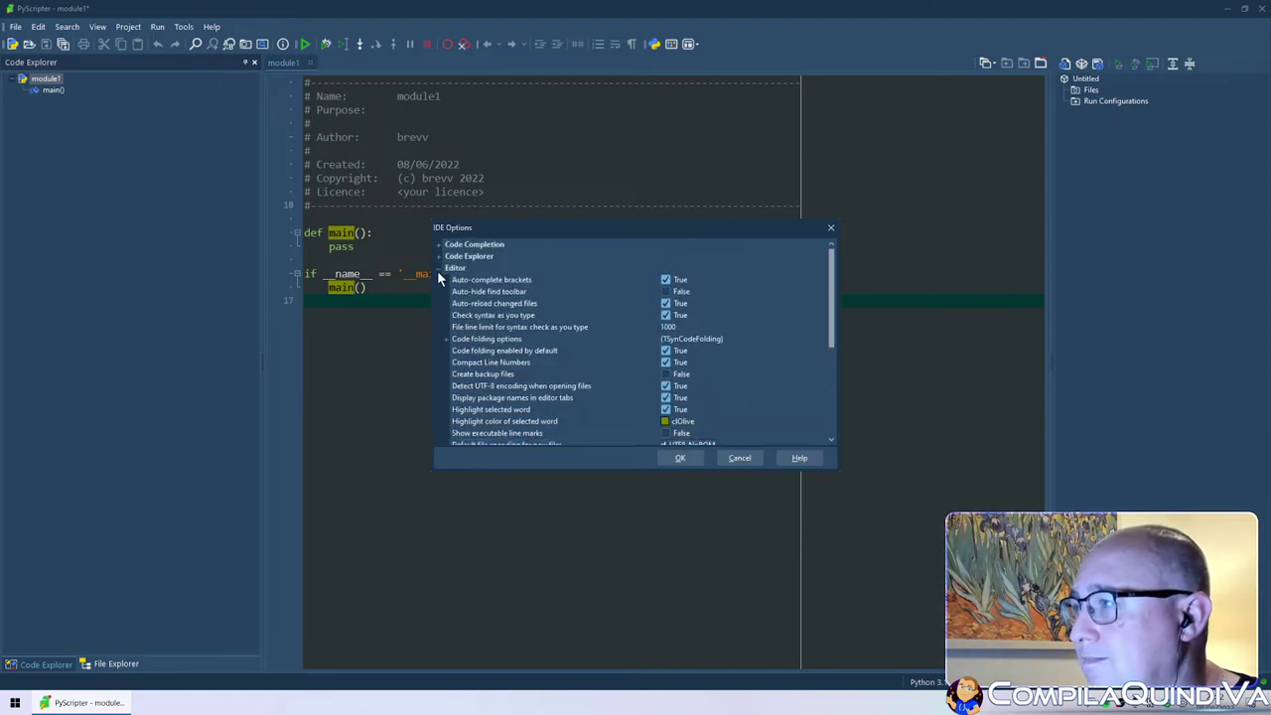
pyautogui.click(437, 269)
# - Examine the File Explorer settings for file change notification and background processing
pyautogui.click(438, 280)
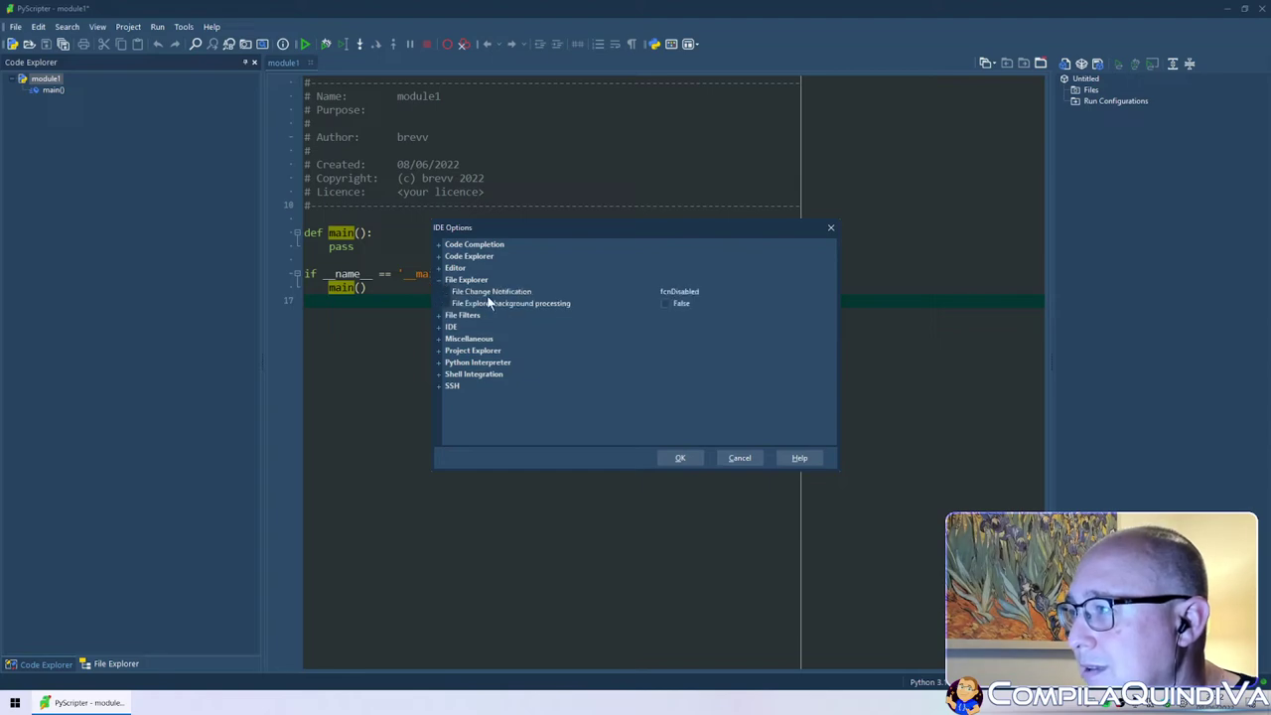
pyautogui.click(500, 294)
pyautogui.click(499, 305)
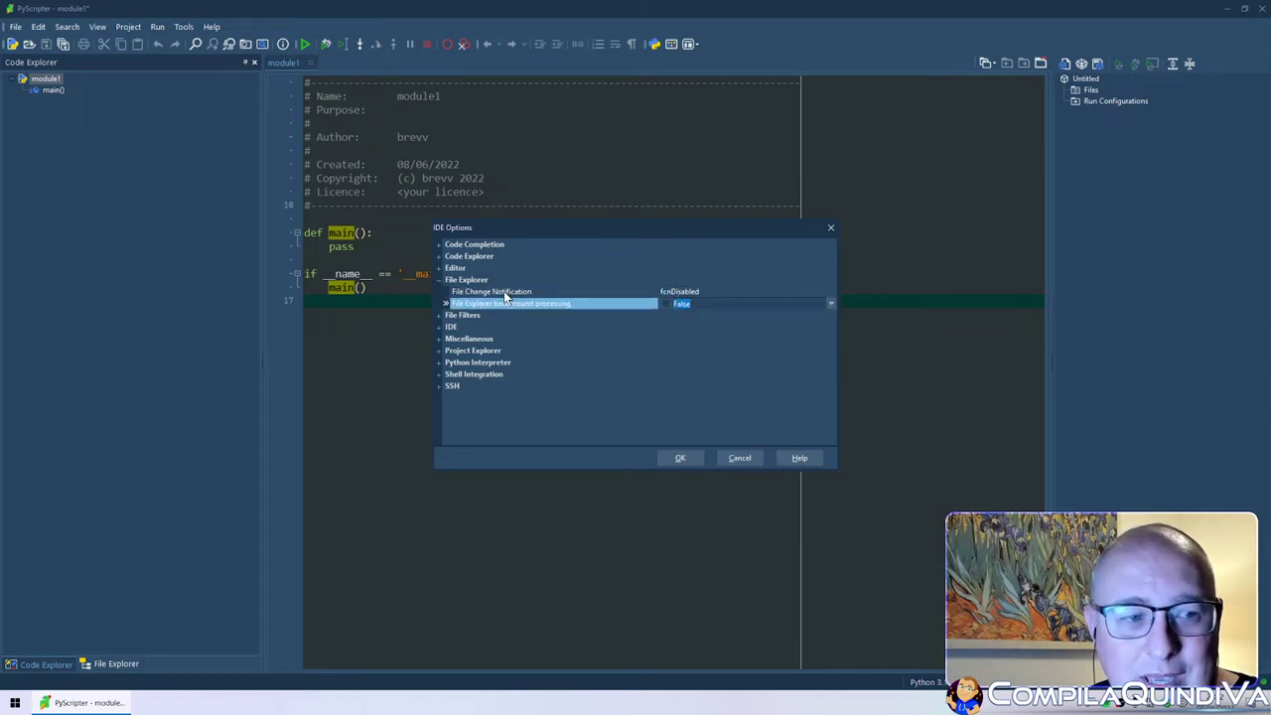
pyautogui.click(505, 294)
pyautogui.click(438, 280)
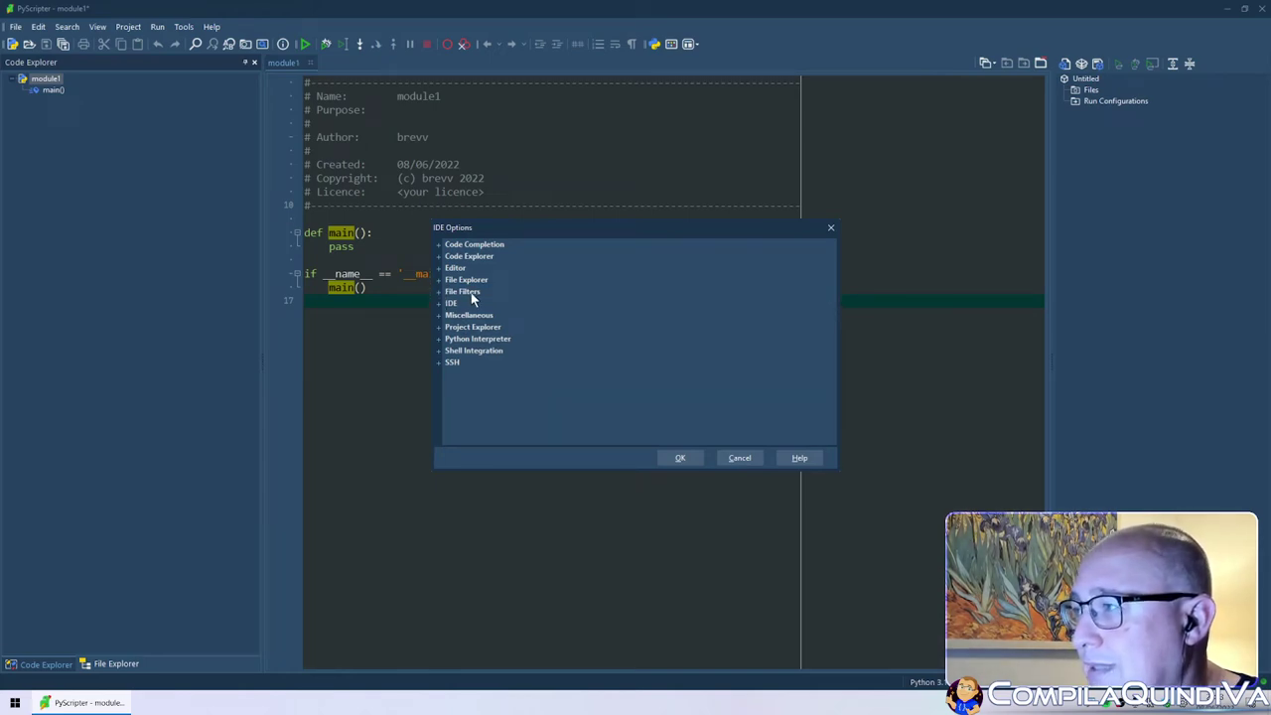
# - Examine the File Filters and IDE settings, including the automatic update check, and close the IDE options with OK
pyautogui.click(438, 292)
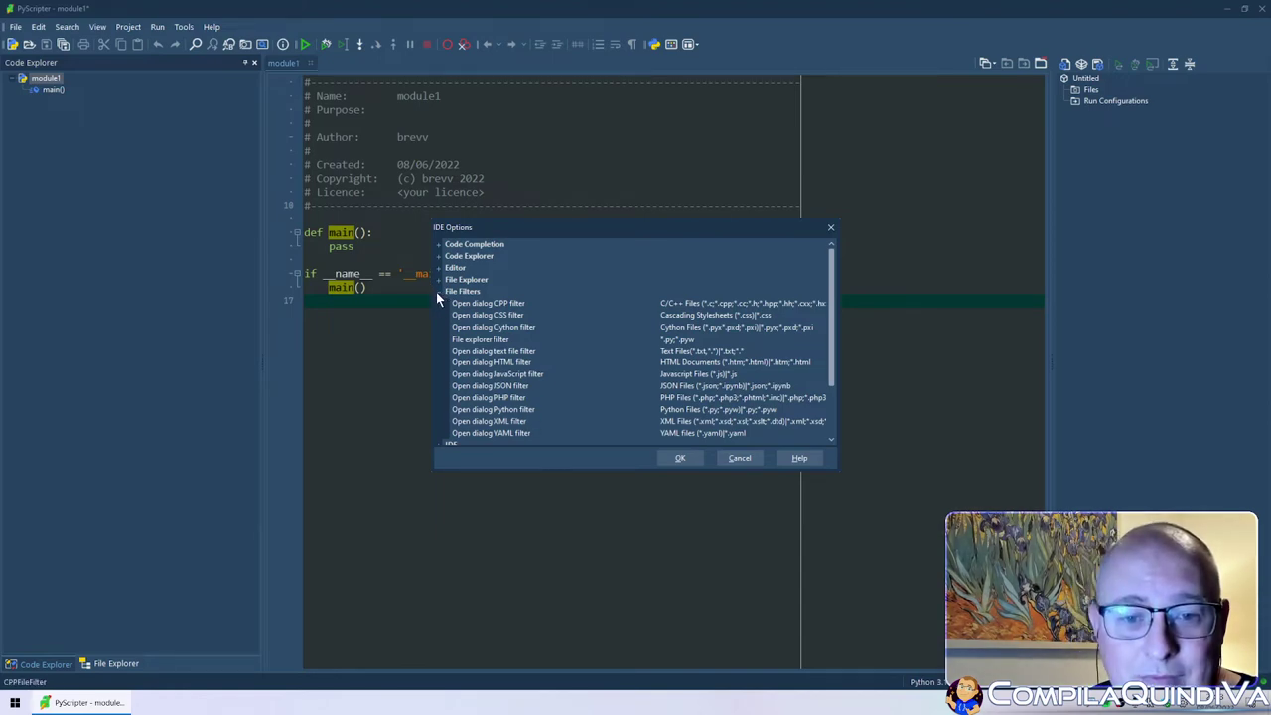
pyautogui.click(438, 291)
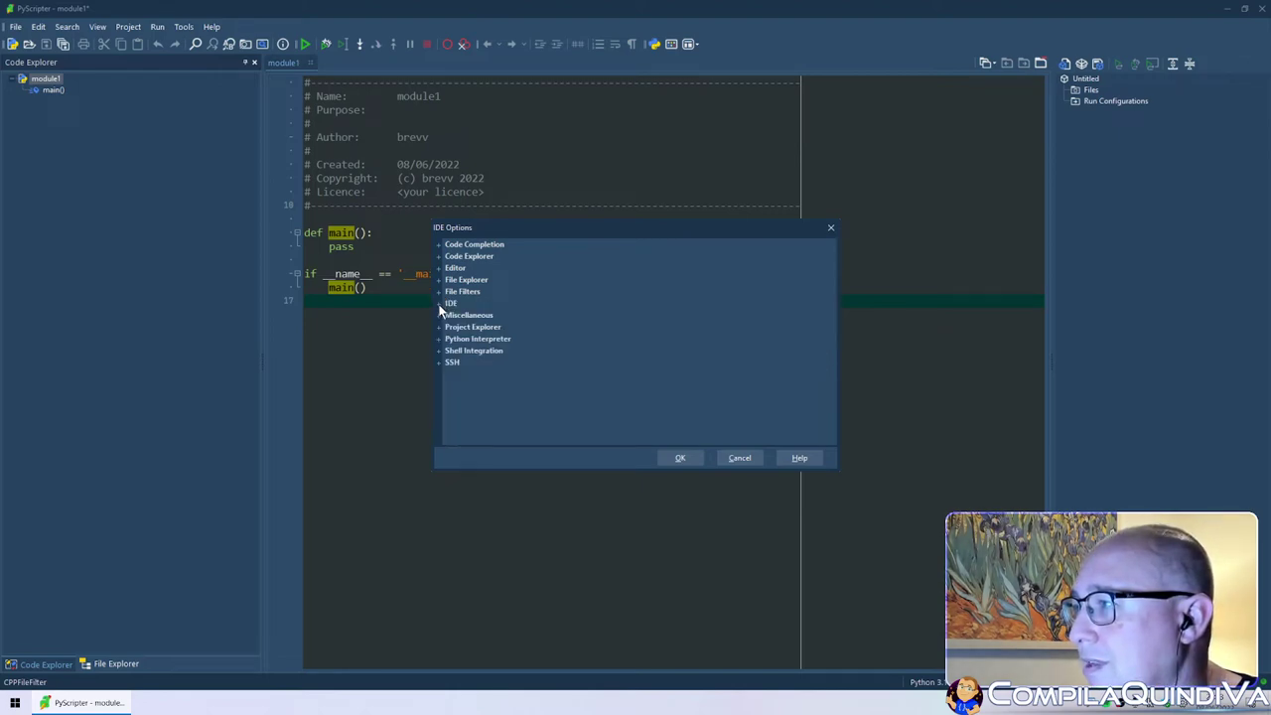
pyautogui.click(438, 303)
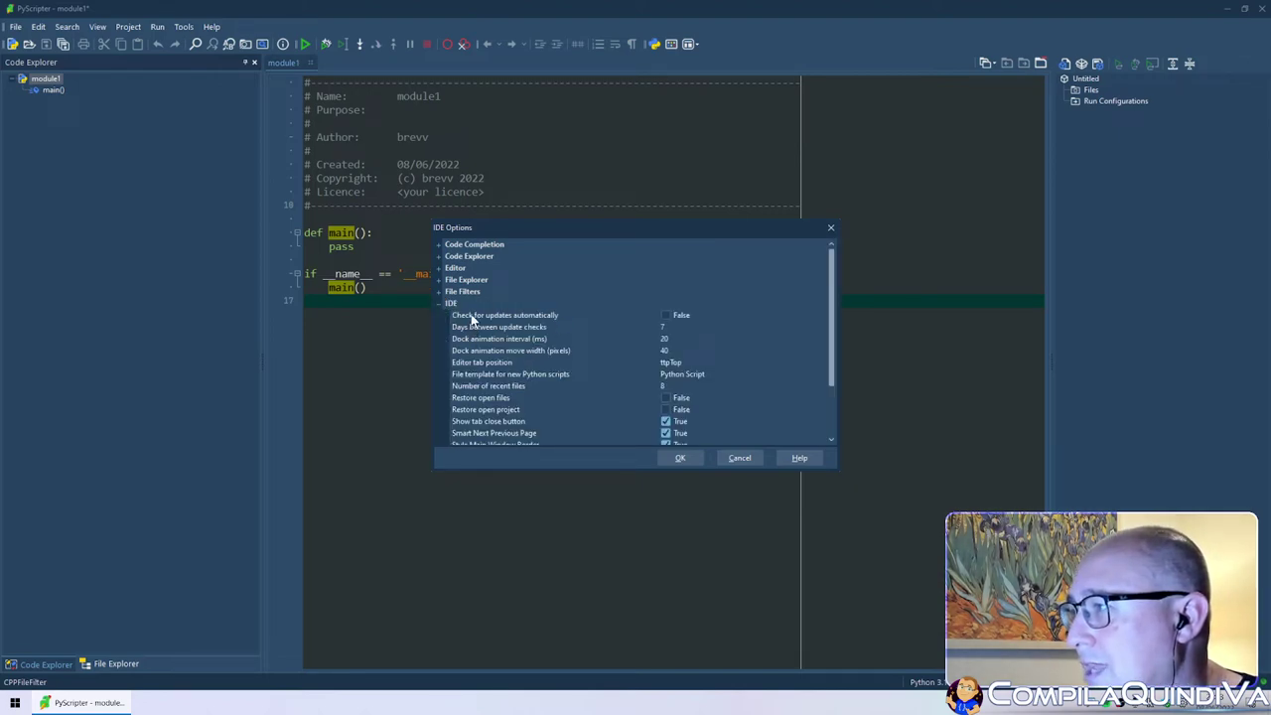
pyautogui.click(472, 316)
pyautogui.click(438, 303)
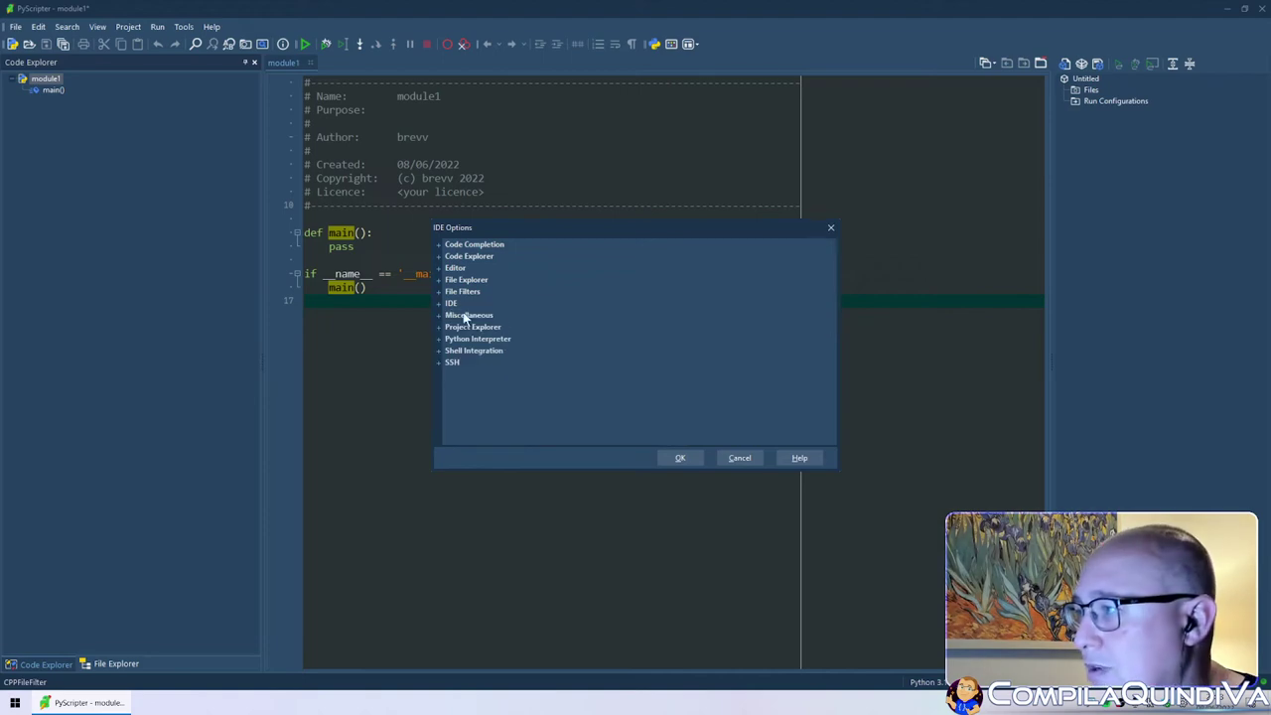
pyautogui.click(682, 459)
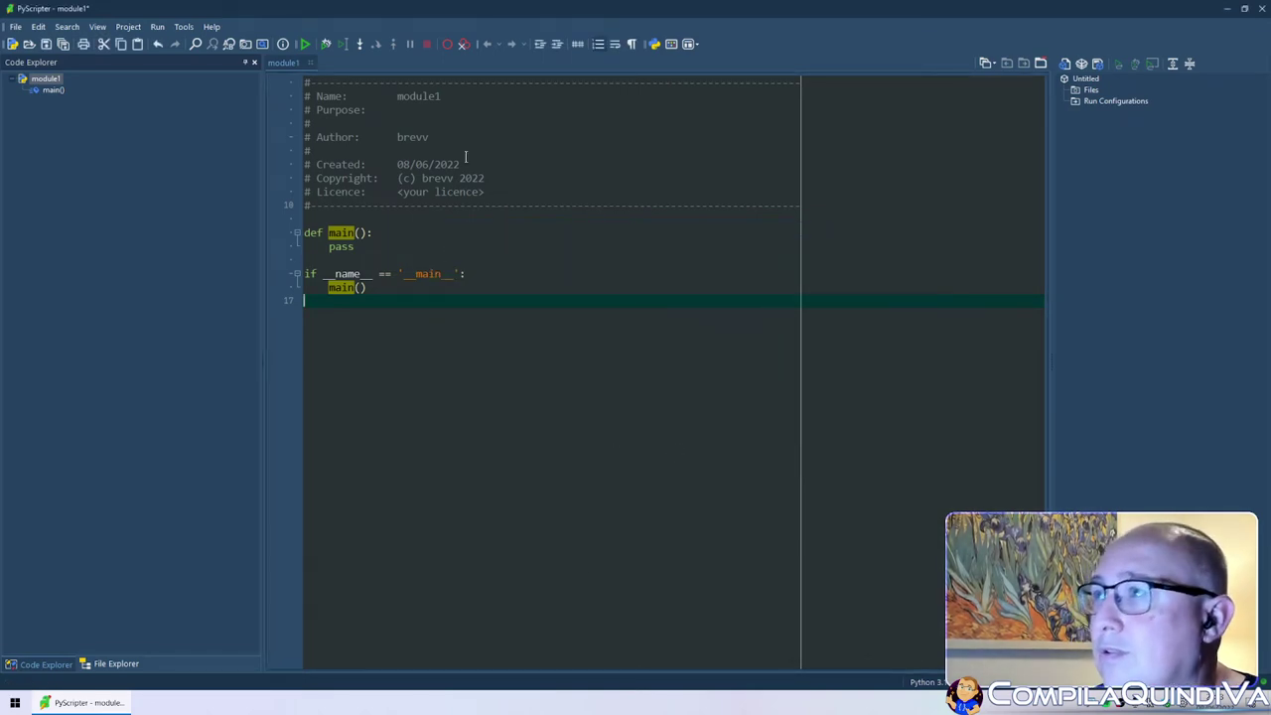
# - Open the interface style selector and preview the Aqua Light Slate, Glossy, Glow and Iceberg Classico styles
pyautogui.click(669, 45)
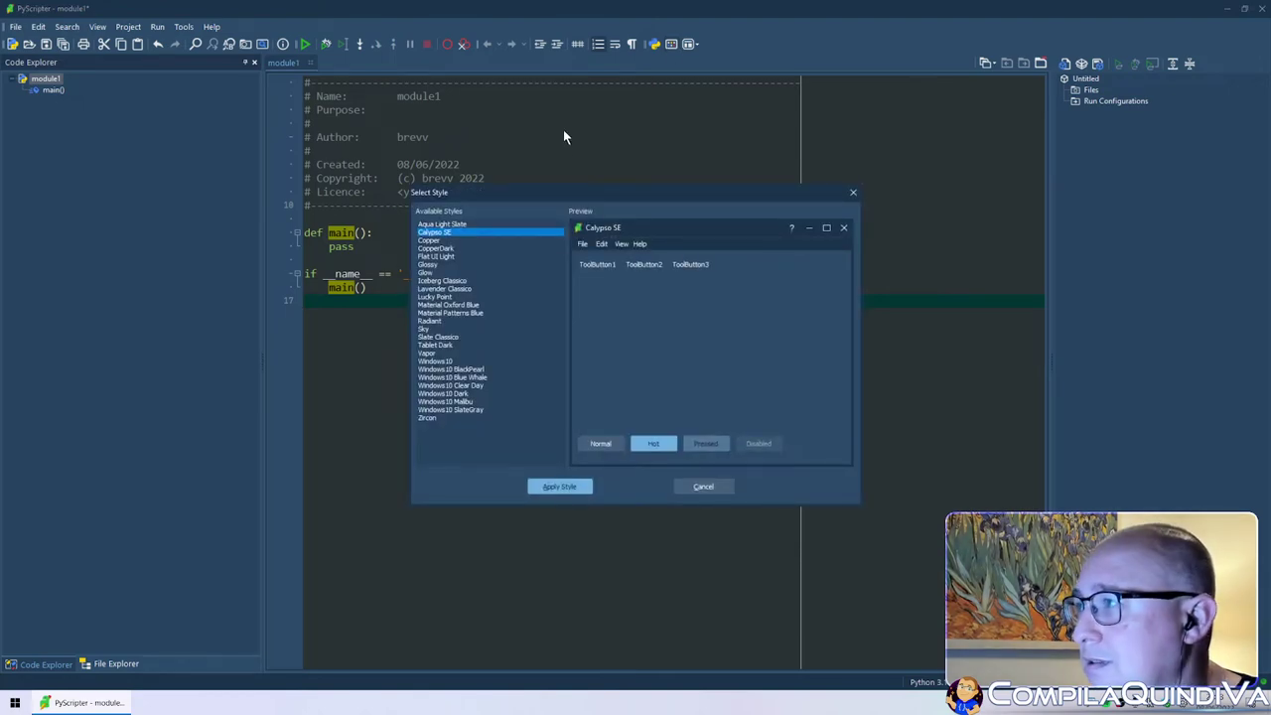
pyautogui.moveTo(520, 194); pyautogui.dragTo(346, 253)
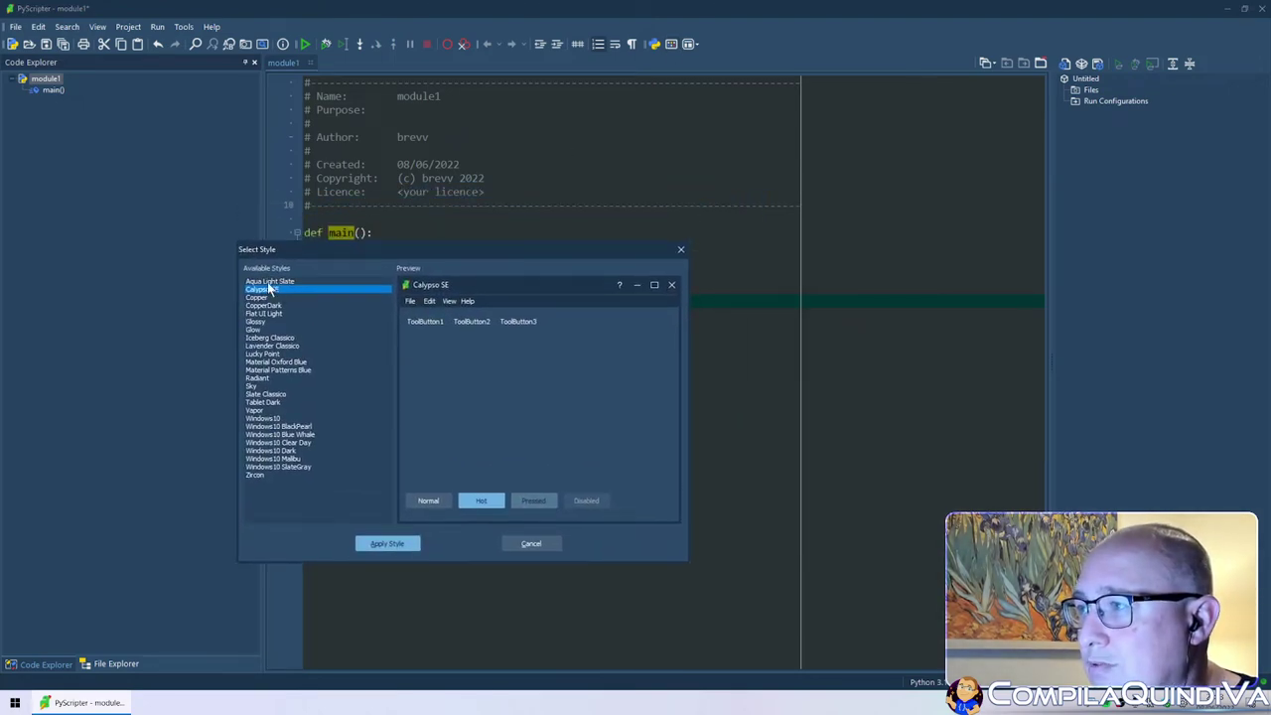
pyautogui.click(268, 282)
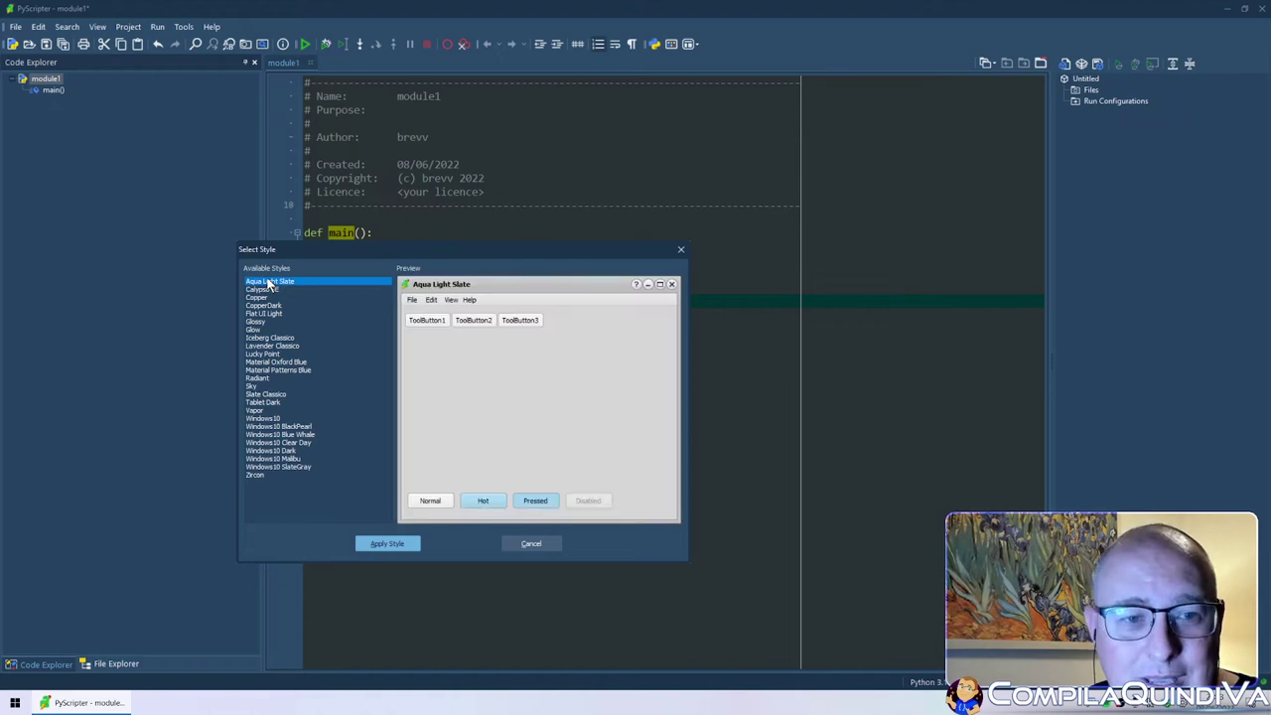
pyautogui.click(269, 322)
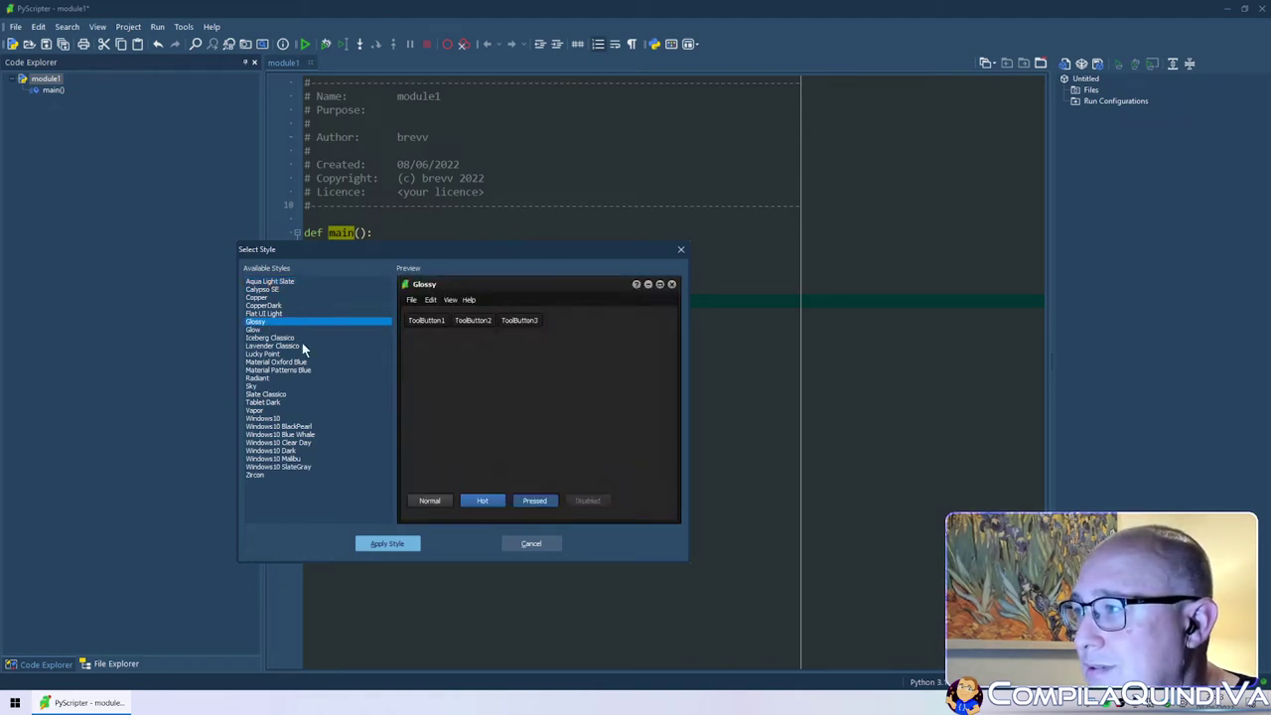
pyautogui.click(256, 332)
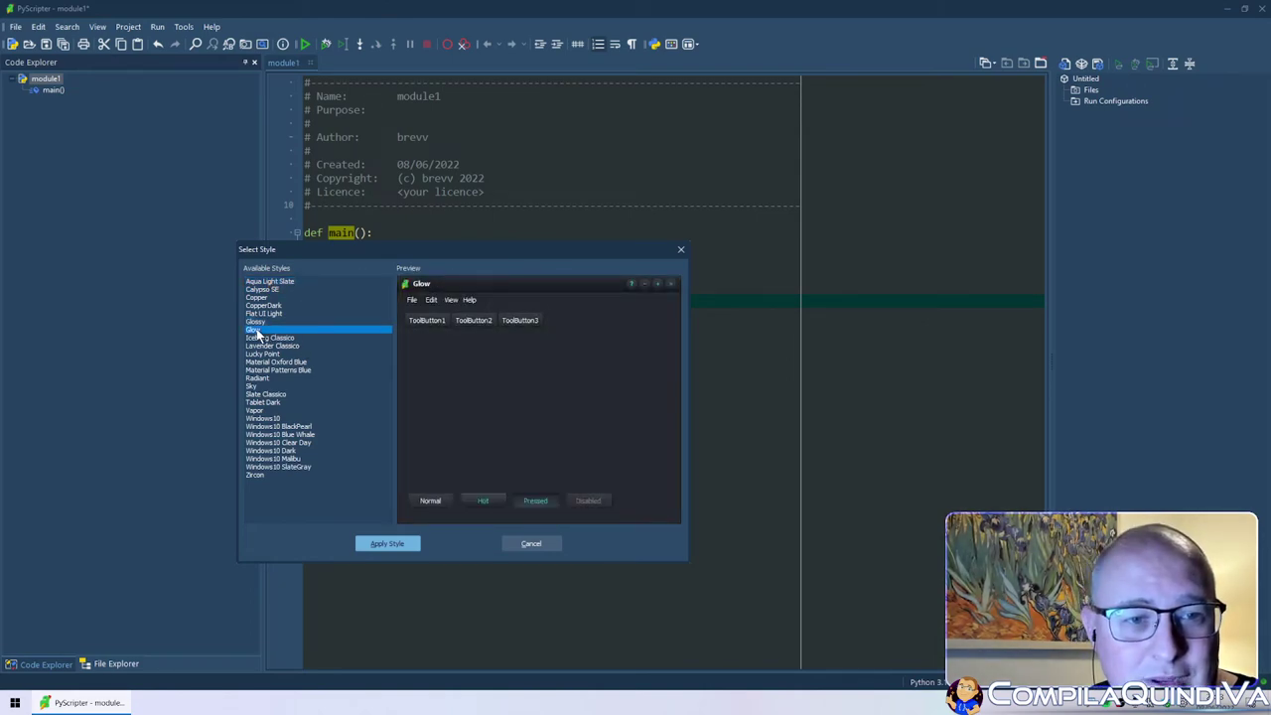
pyautogui.click(276, 339)
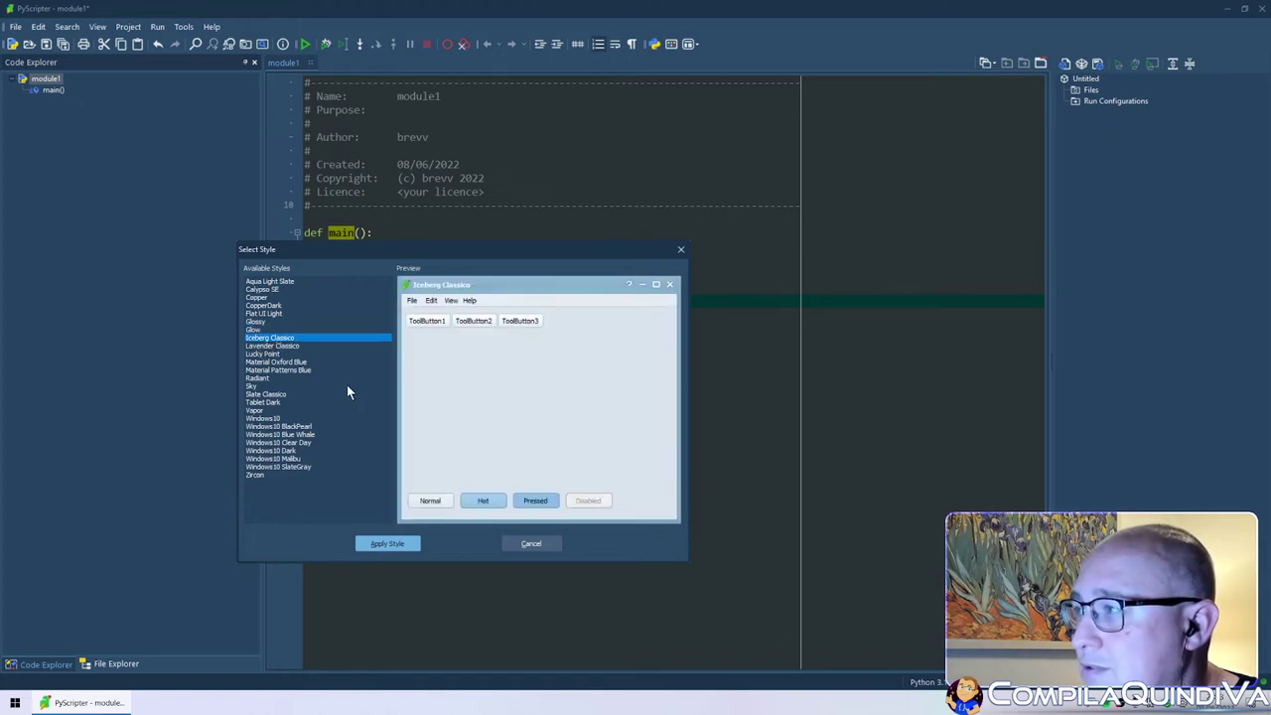
# - Preview the Lavender Classico, Lucky Point, both Material, Windows10 BlackPearl and Zircon styles, and close the selector without applying one
pyautogui.click(308, 345)
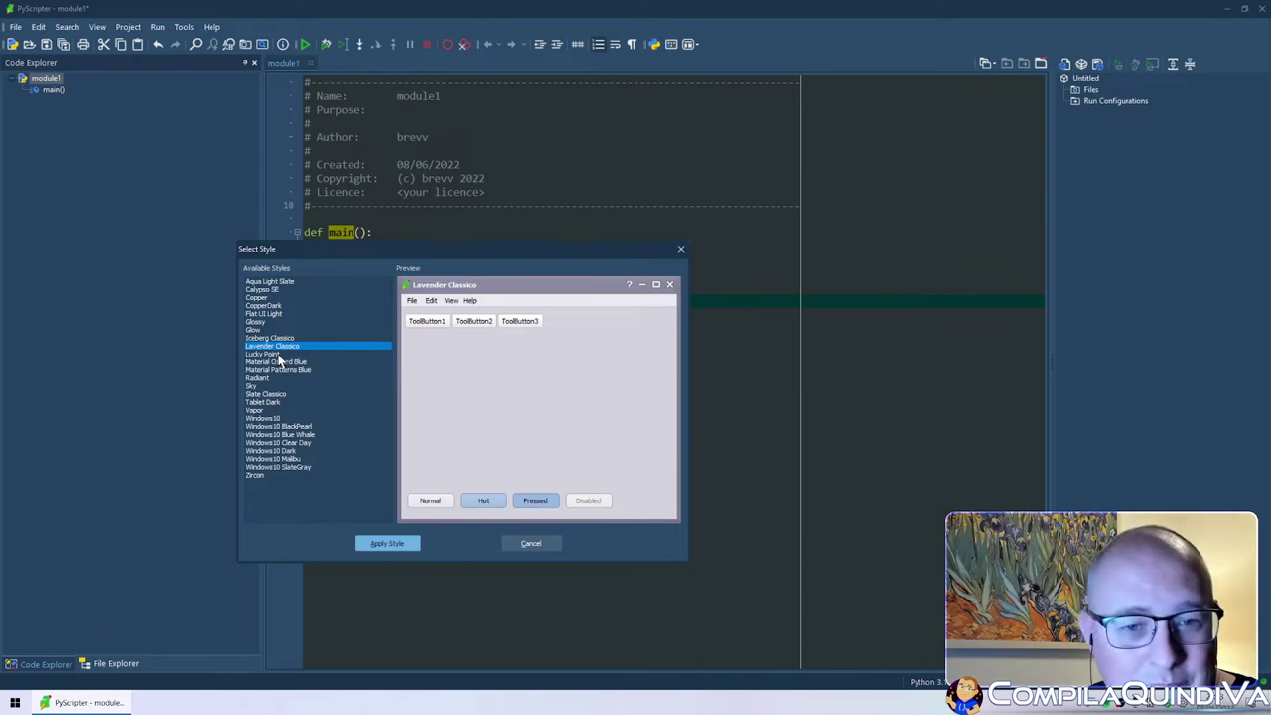
pyautogui.click(279, 356)
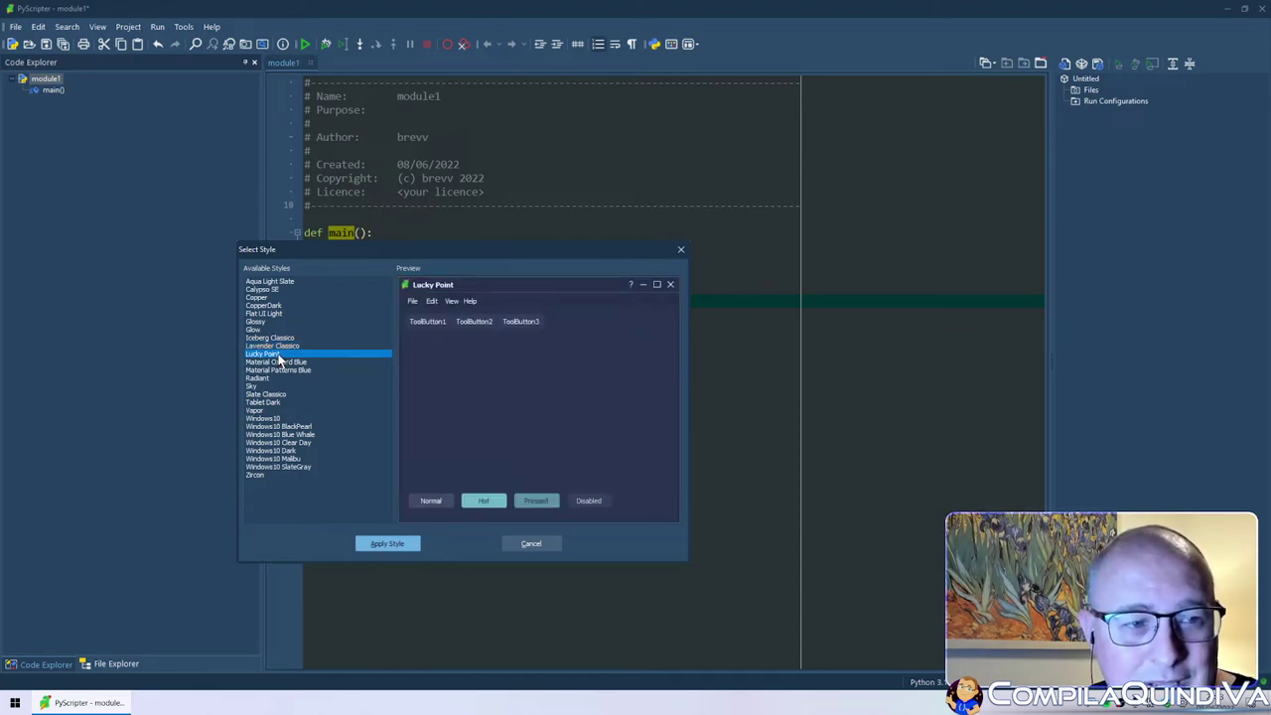
pyautogui.click(278, 362)
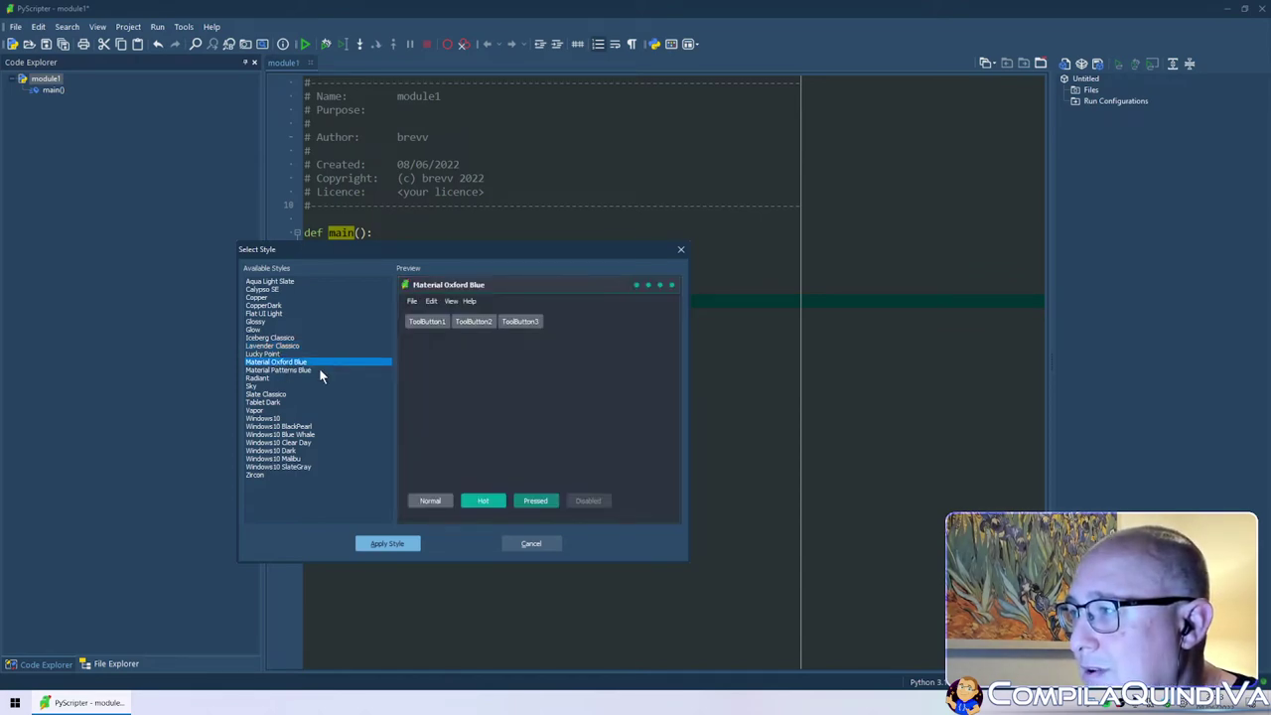
pyautogui.click(298, 370)
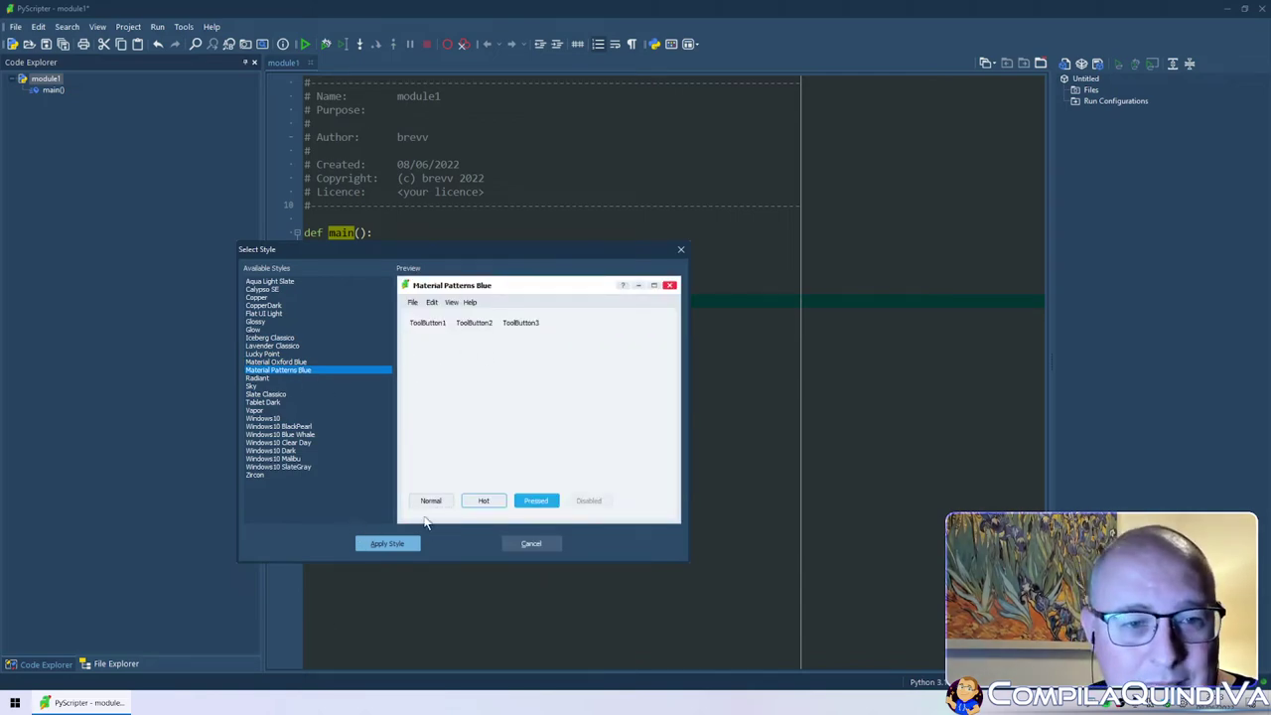
pyautogui.click(279, 418)
pyautogui.click(308, 425)
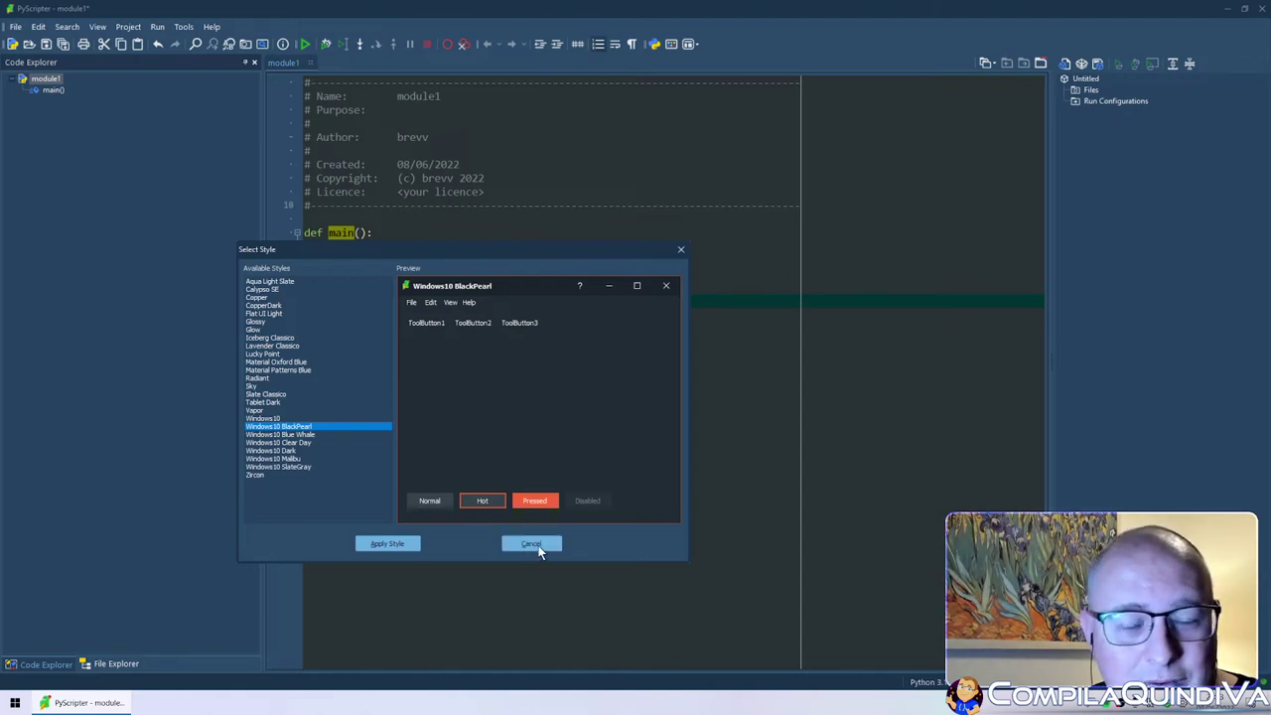
pyautogui.click(297, 475)
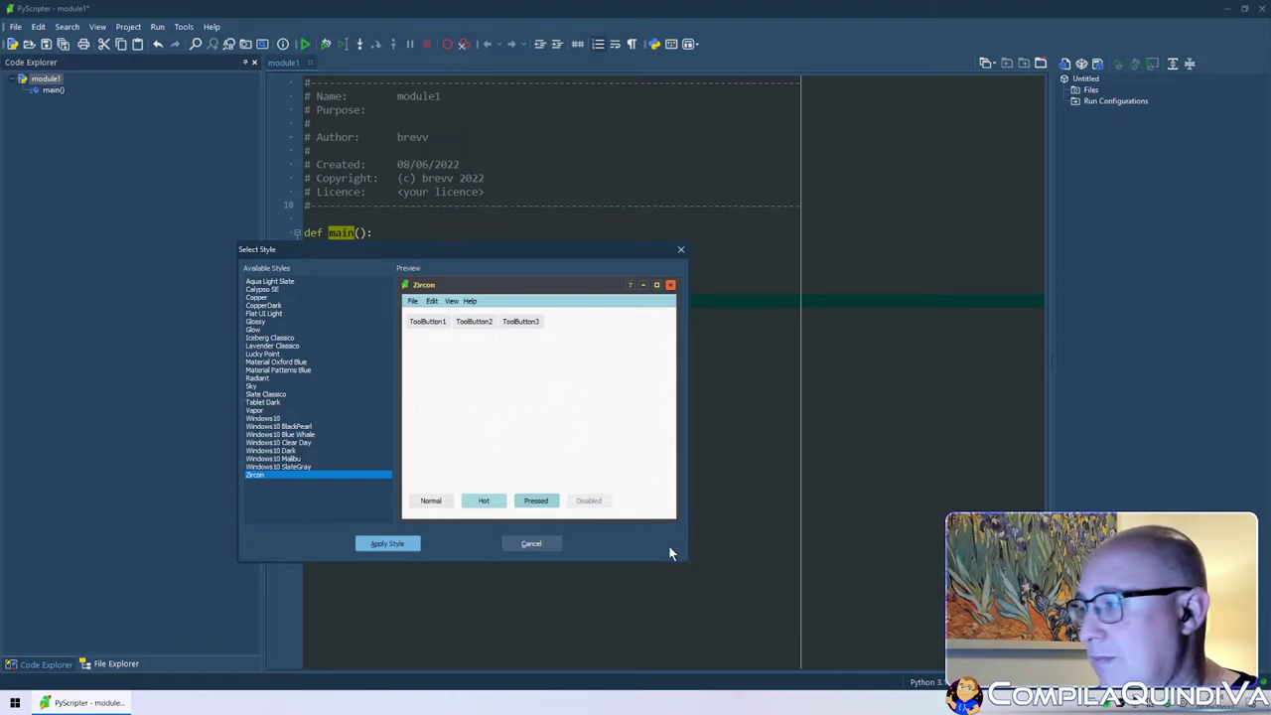
pyautogui.click(529, 544)
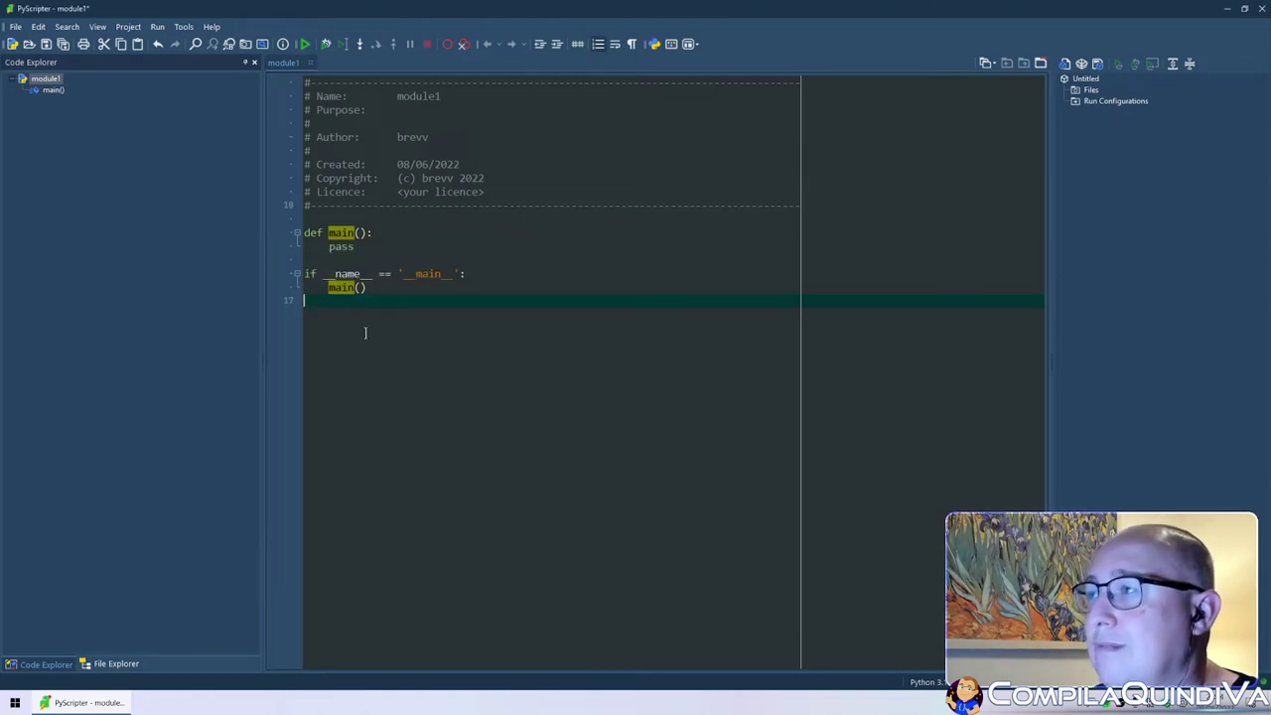
# - Examine the external tools in Configure Tools, including Python Interpreter, Install Packages with pip, Check Indentation and Pylint, and cancel the dialog
pyautogui.click(182, 27)
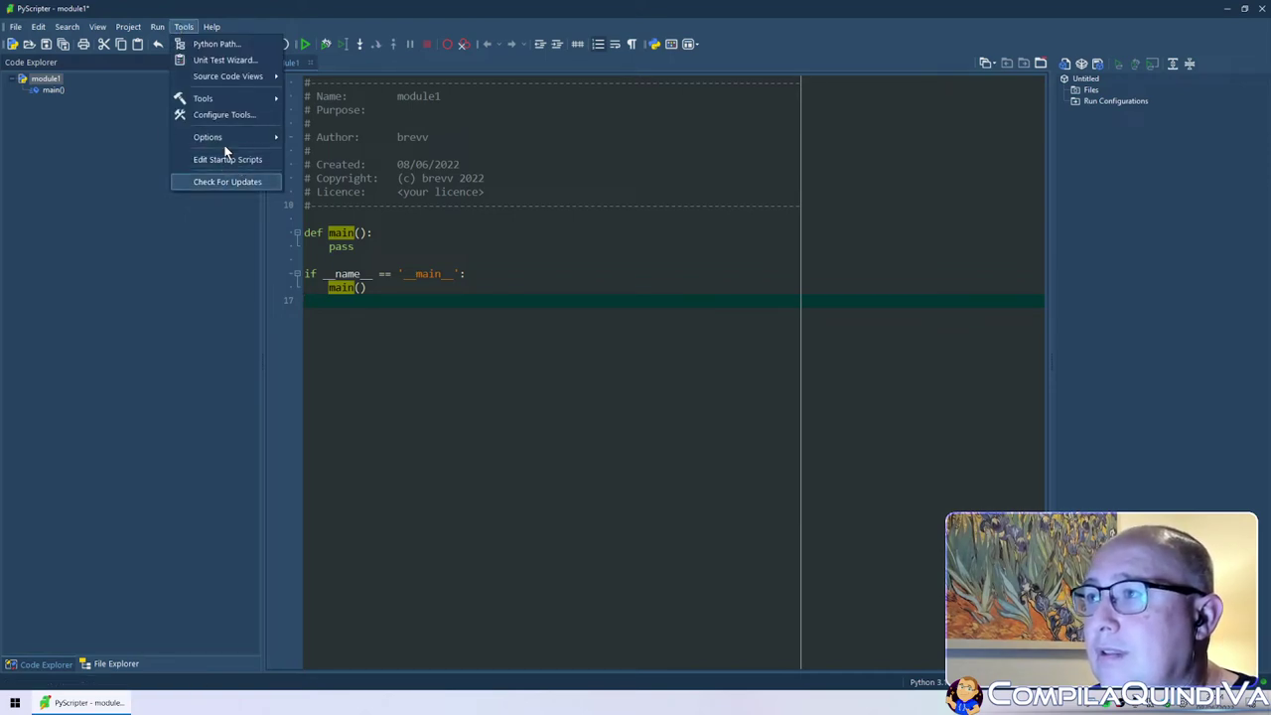
pyautogui.moveTo(227, 137)
pyautogui.click(230, 113)
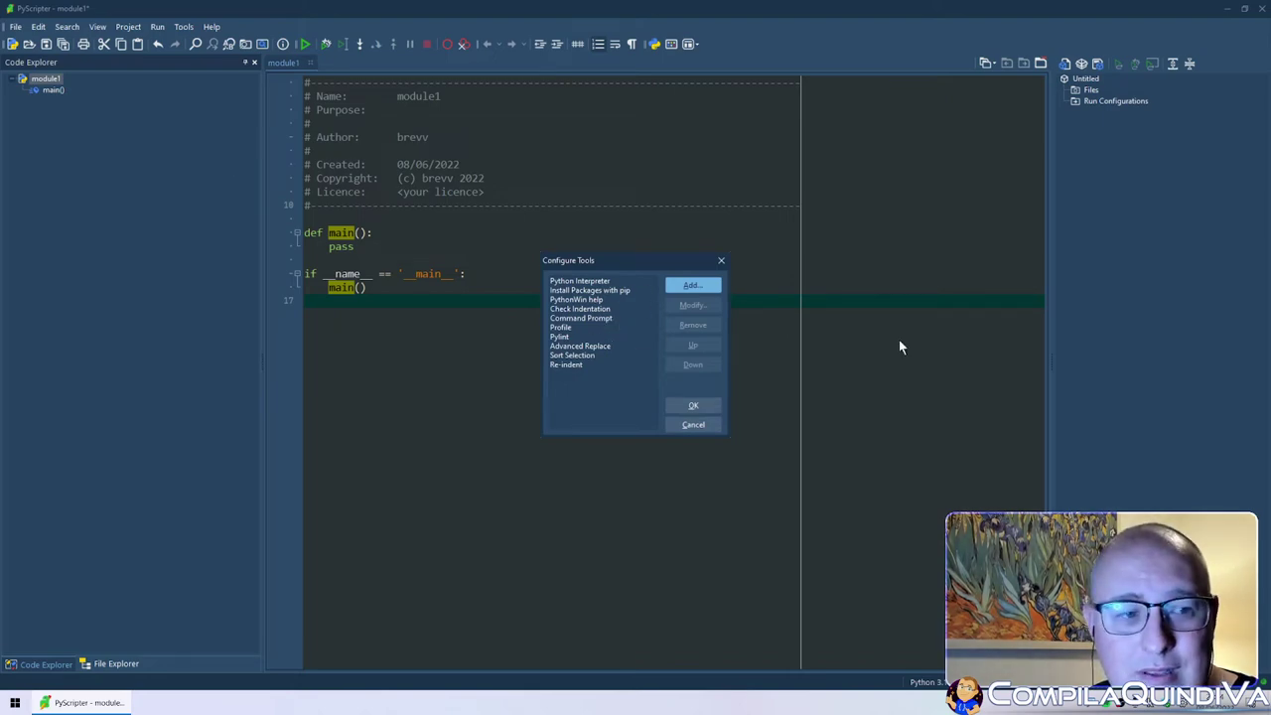
pyautogui.click(584, 284)
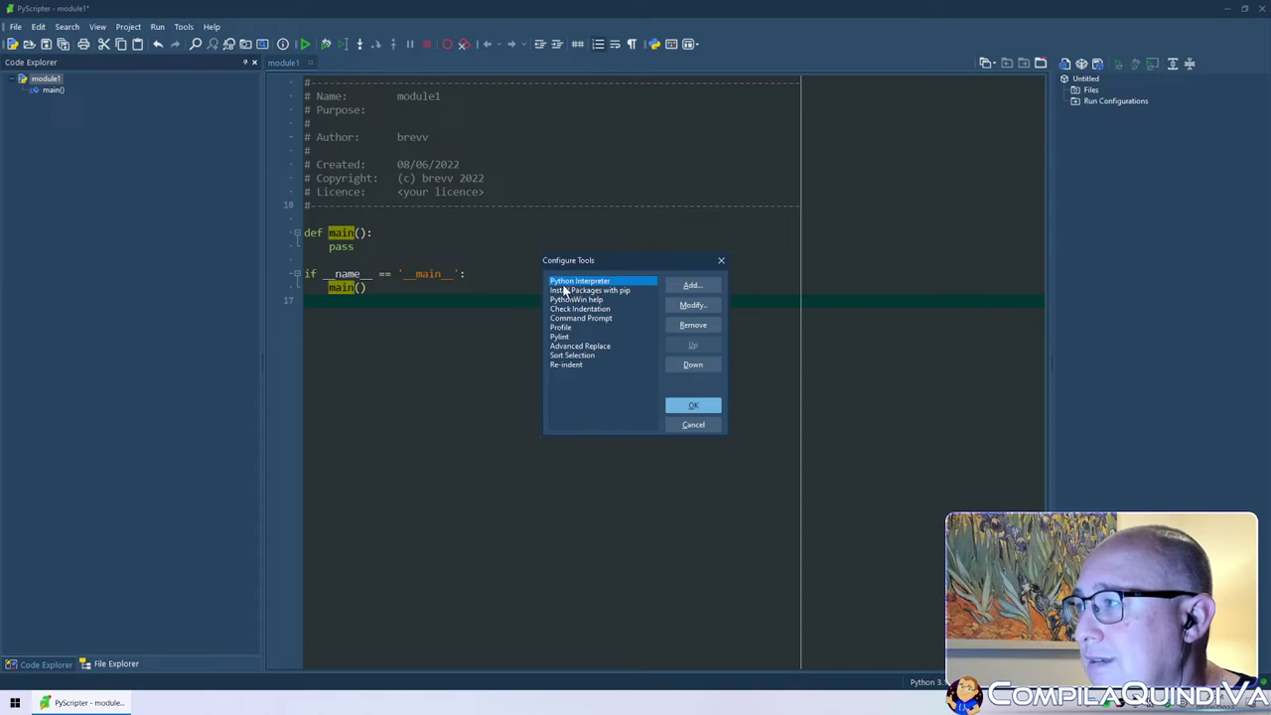
pyautogui.click(564, 291)
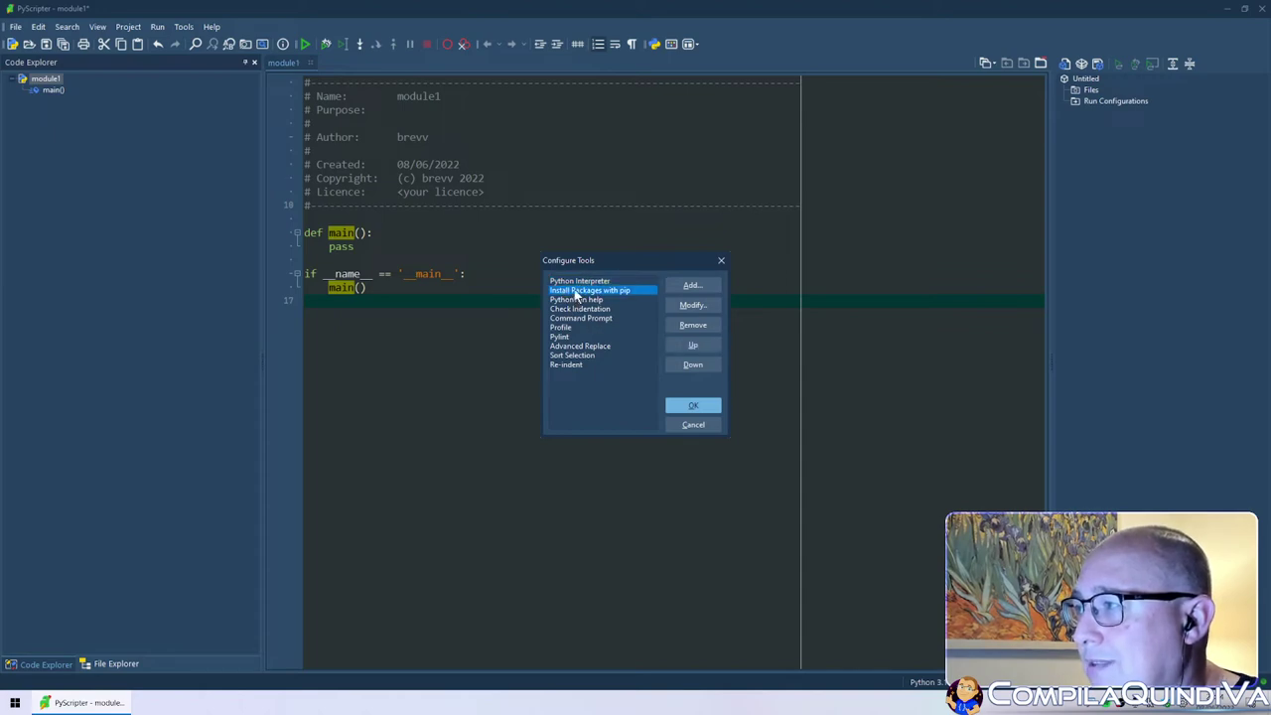
pyautogui.click(588, 310)
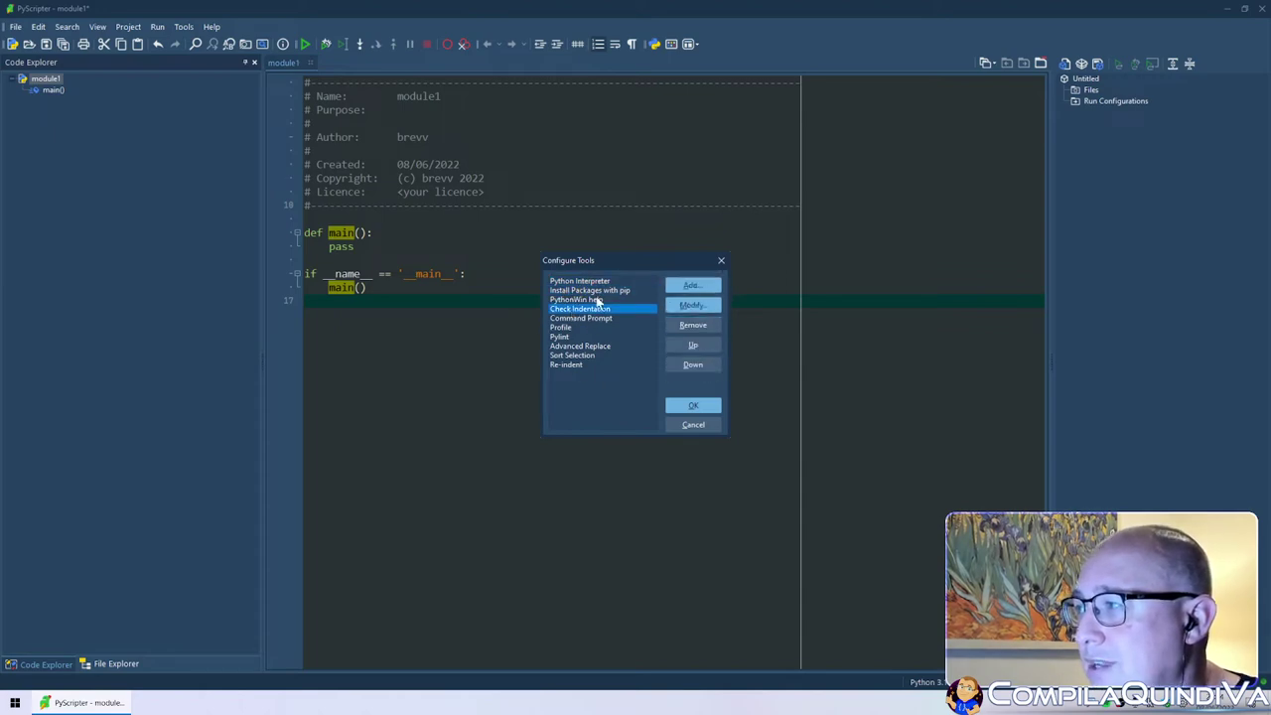
pyautogui.click(564, 338)
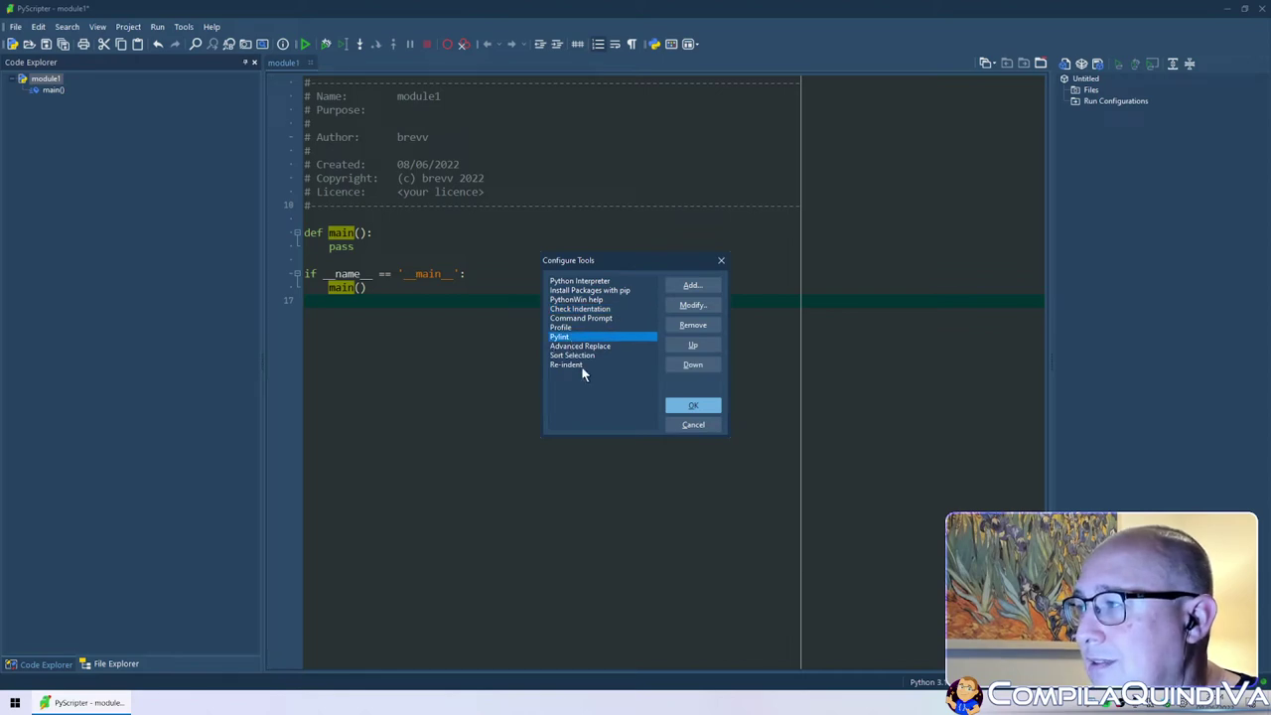
pyautogui.click(695, 425)
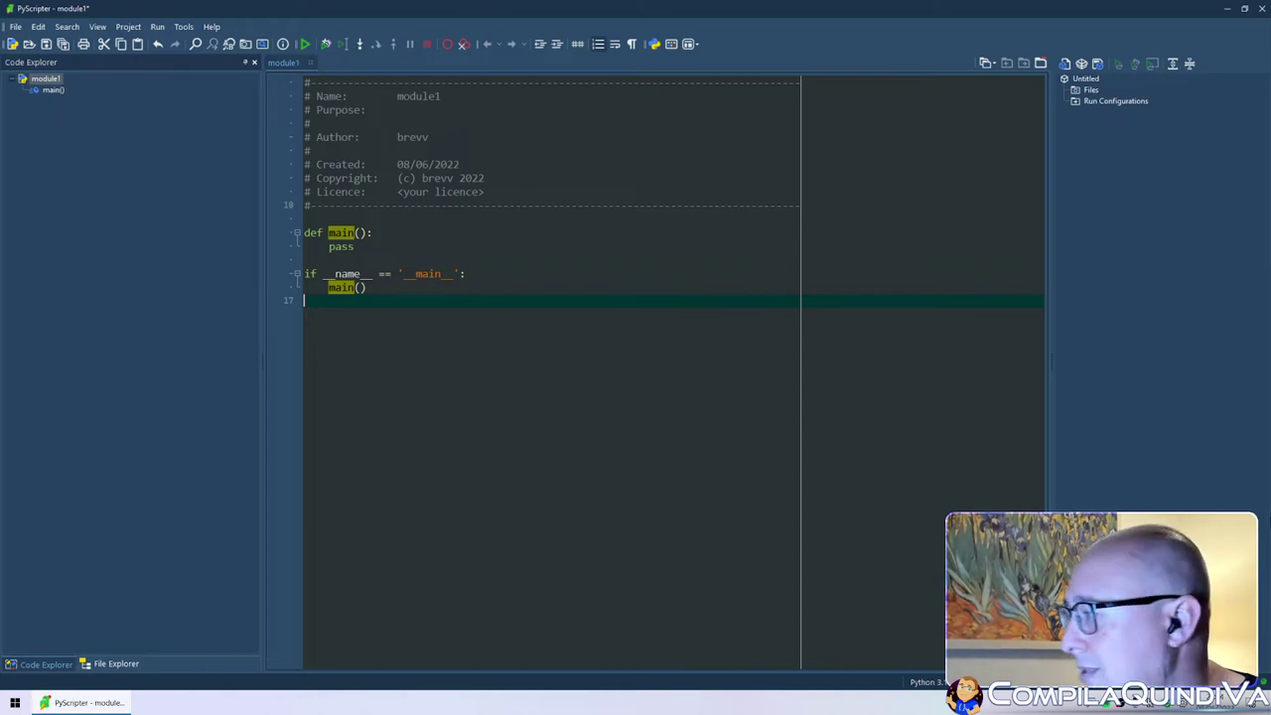
# - Start saving the untitled project under a new name and browse to E:\Streaming\Live\2022-06-08 Learning - Impariamo Python assieme\Source
pyautogui.rightClick(1089, 81)
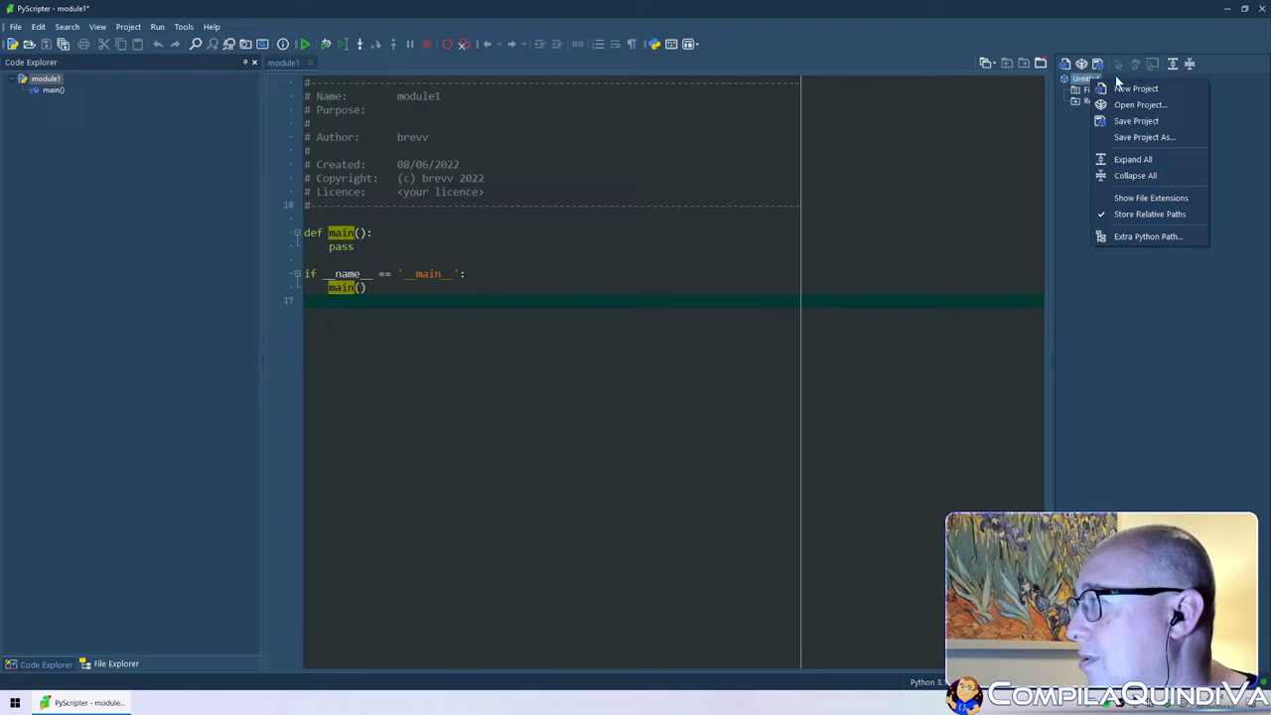
pyautogui.click(1135, 138)
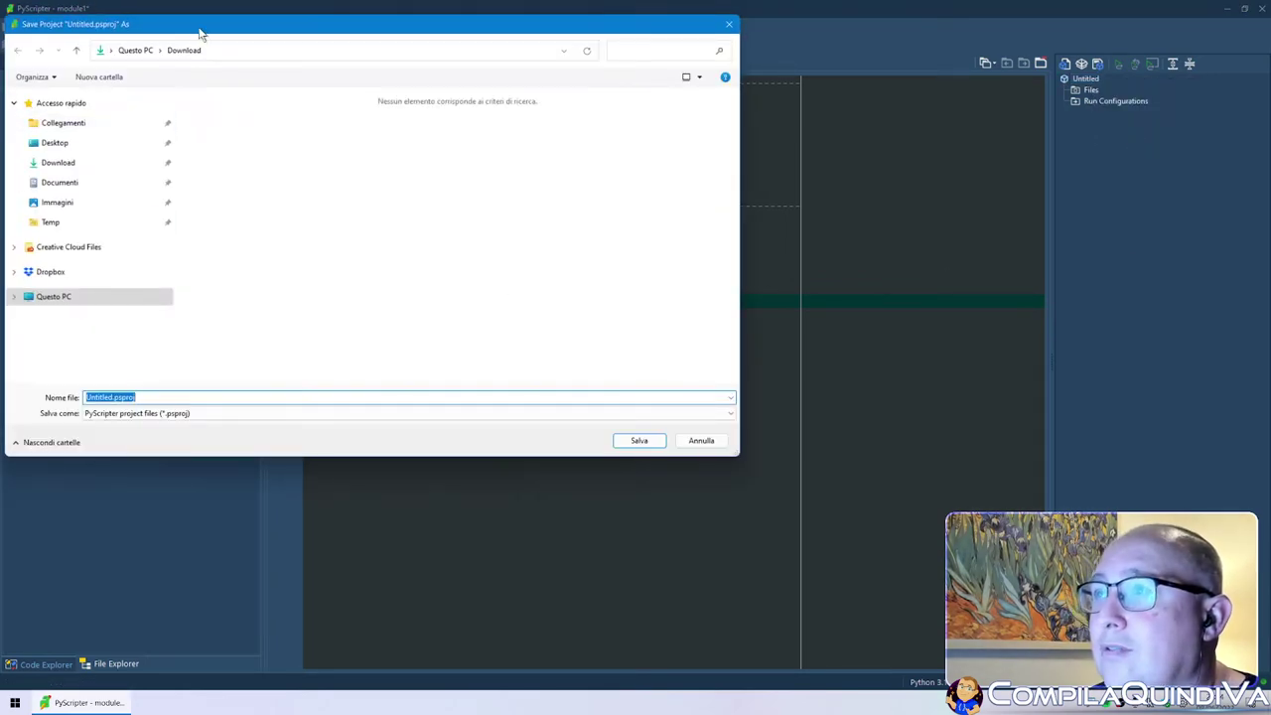
pyautogui.moveTo(196, 31); pyautogui.dragTo(334, 153)
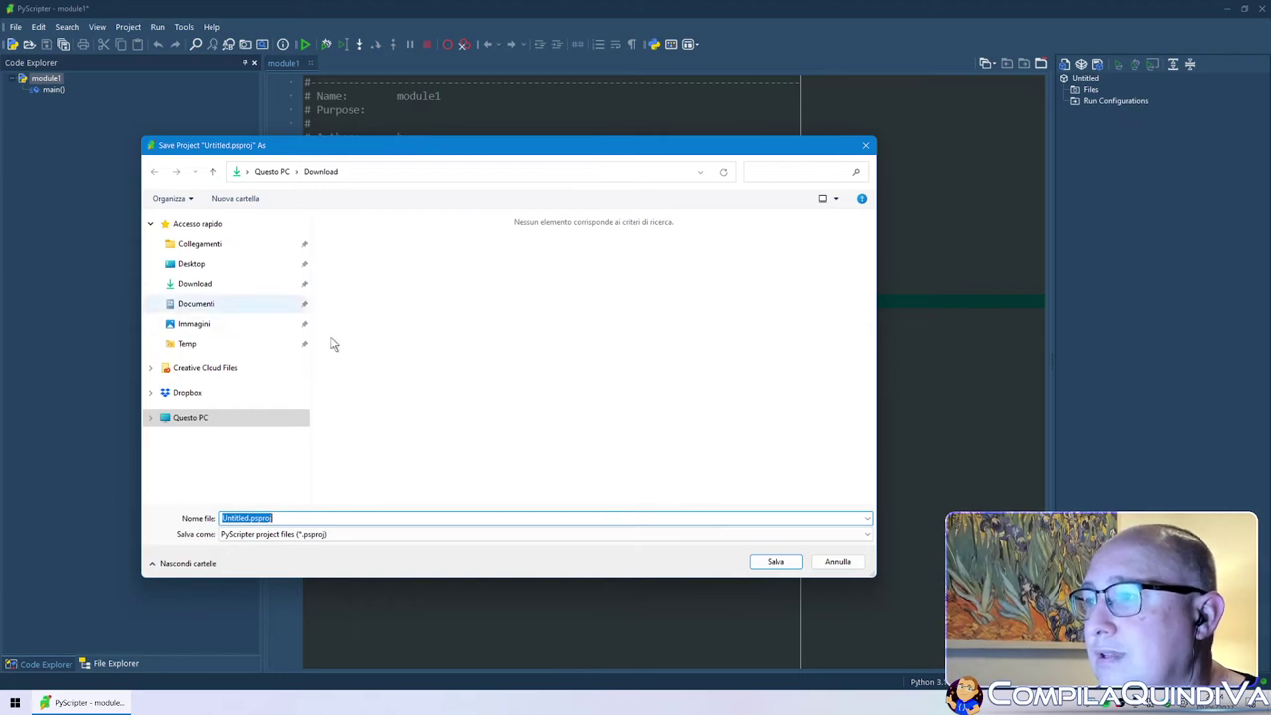
pyautogui.click(280, 427)
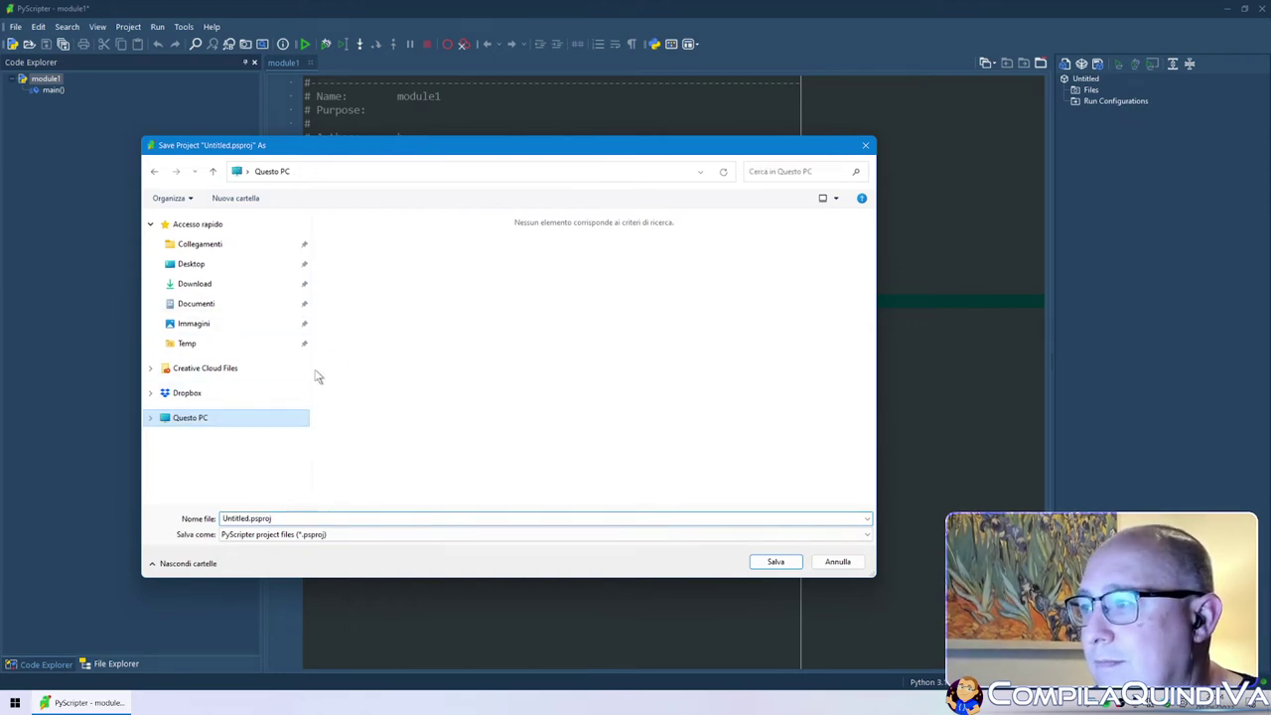
pyautogui.doubleClick(522, 337)
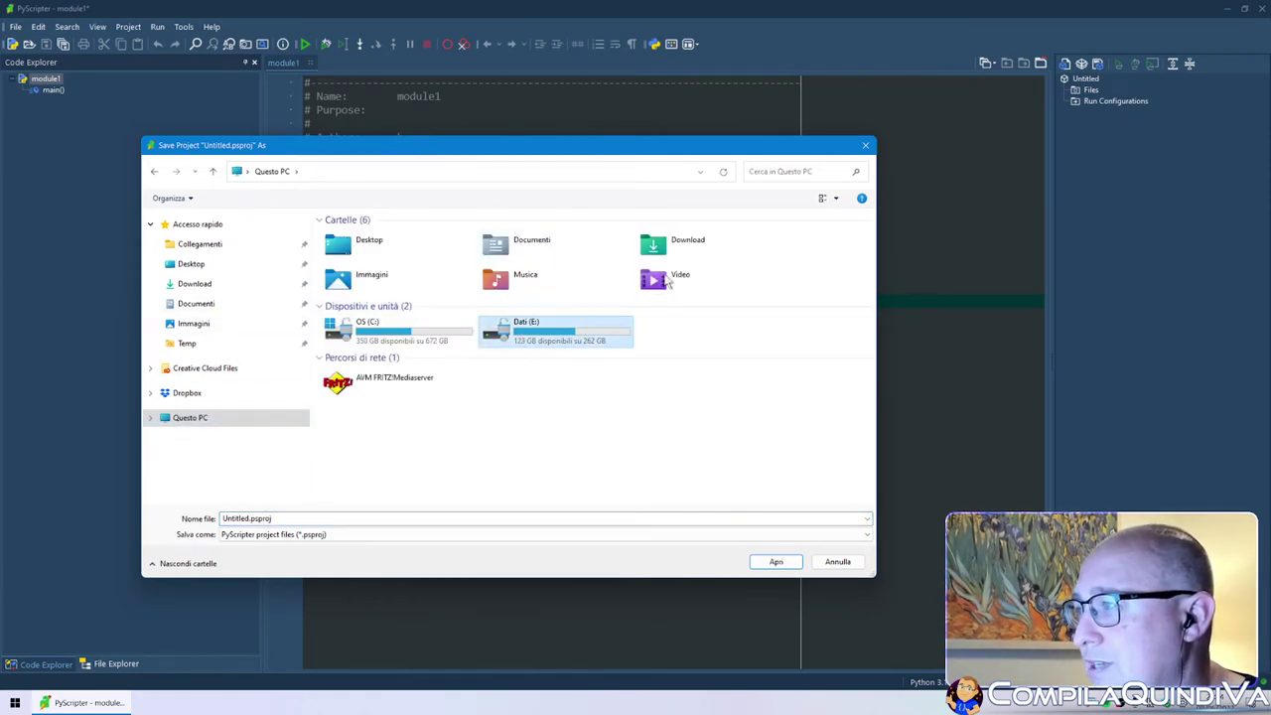
pyautogui.doubleClick(490, 320)
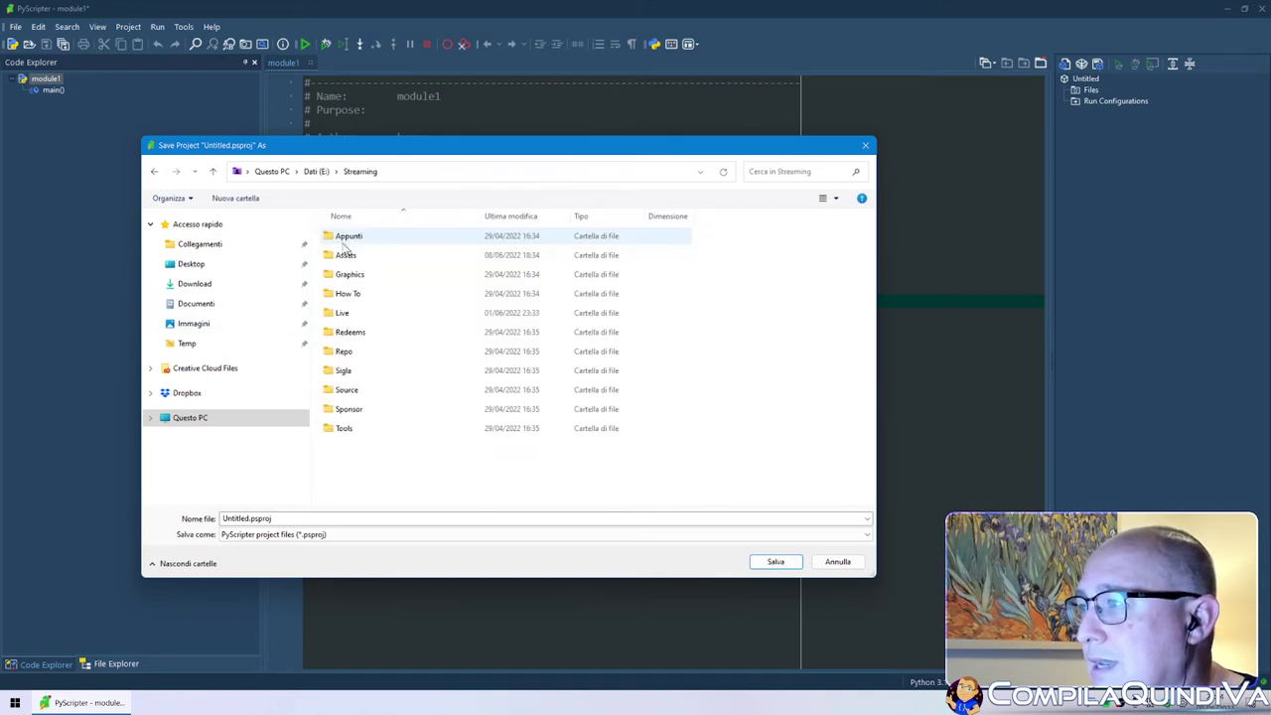
pyautogui.doubleClick(339, 314)
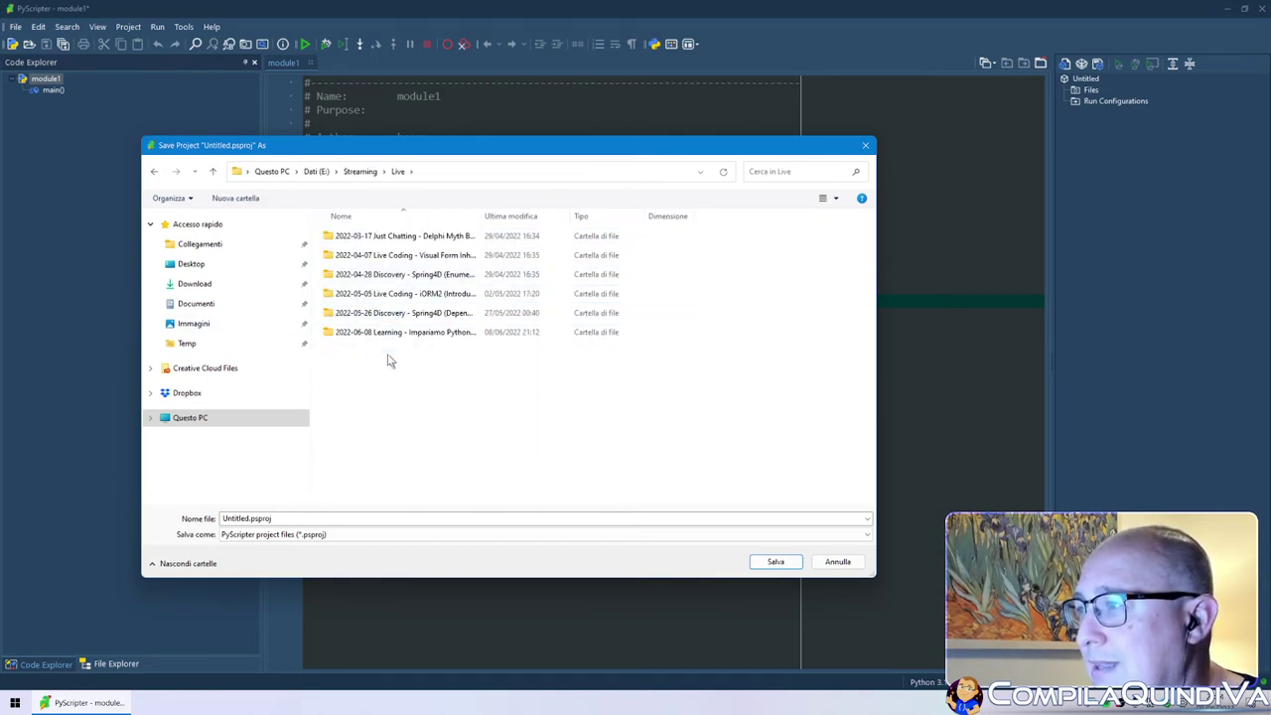
pyautogui.doubleClick(368, 337)
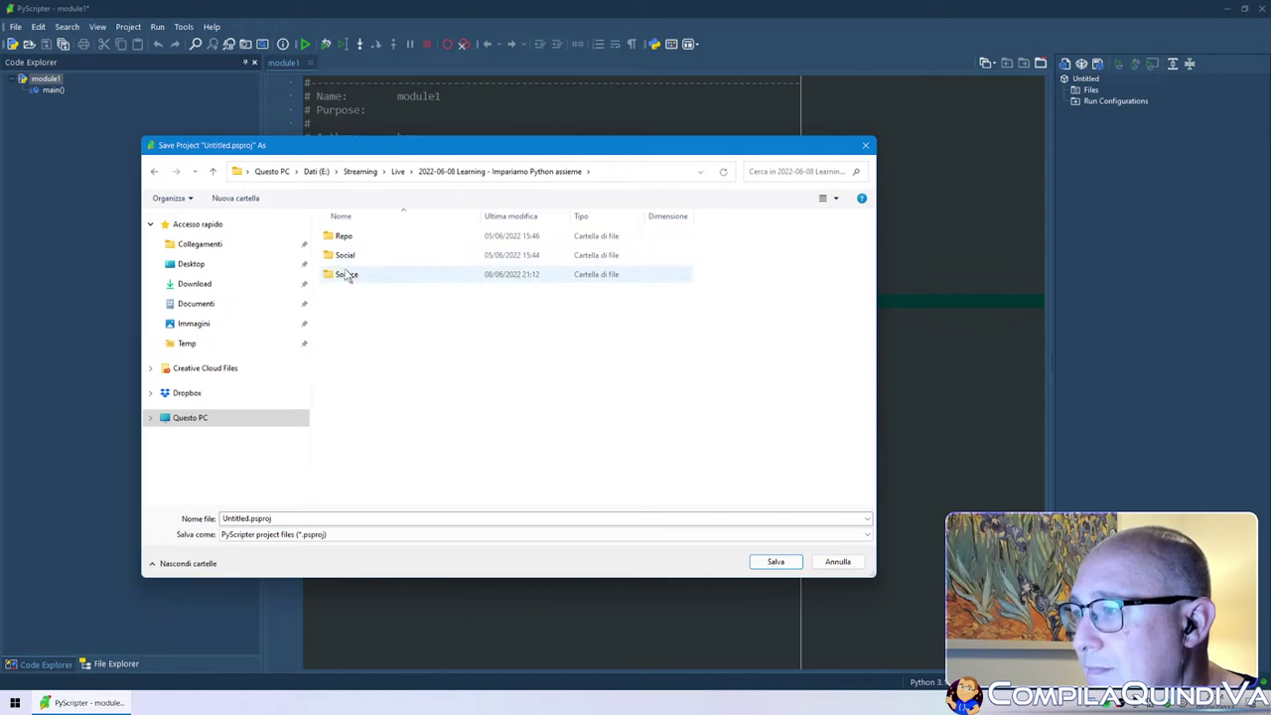
pyautogui.click(344, 277)
pyautogui.doubleClick(344, 277)
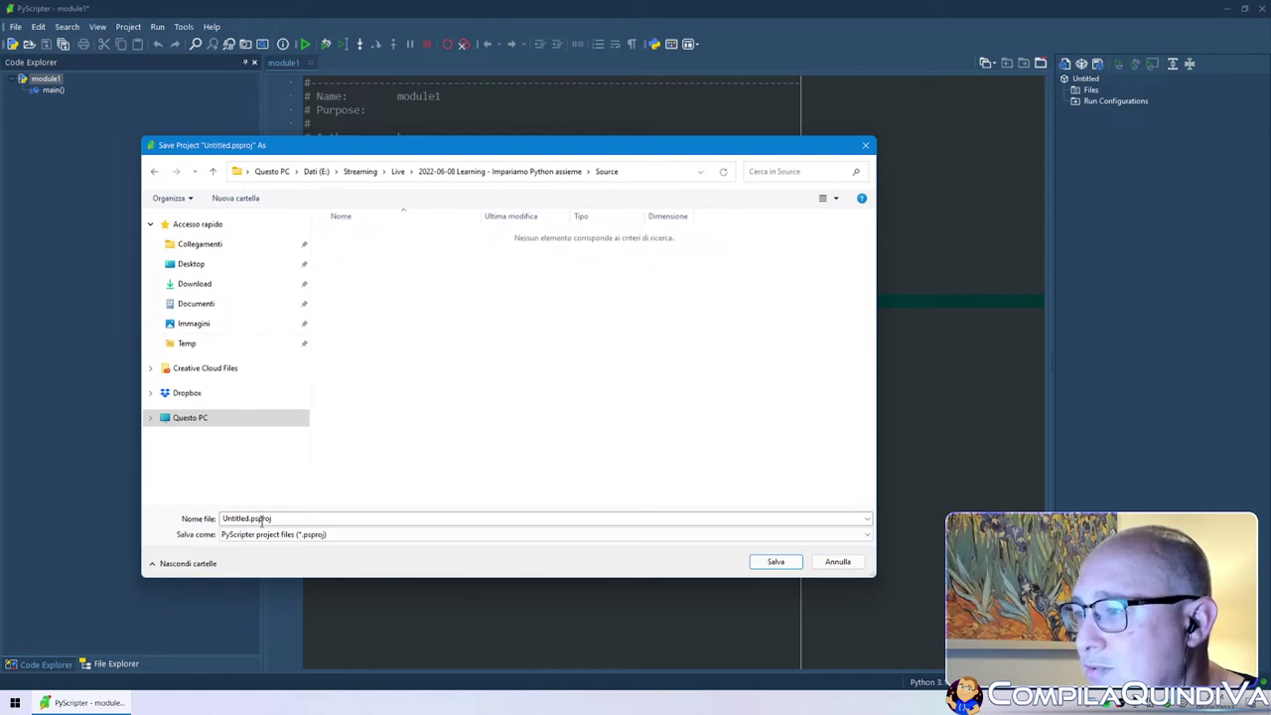
# - Name the project file Esempi.psproj, save it in the Source folder, and return to the module1 code
pyautogui.press('Home')
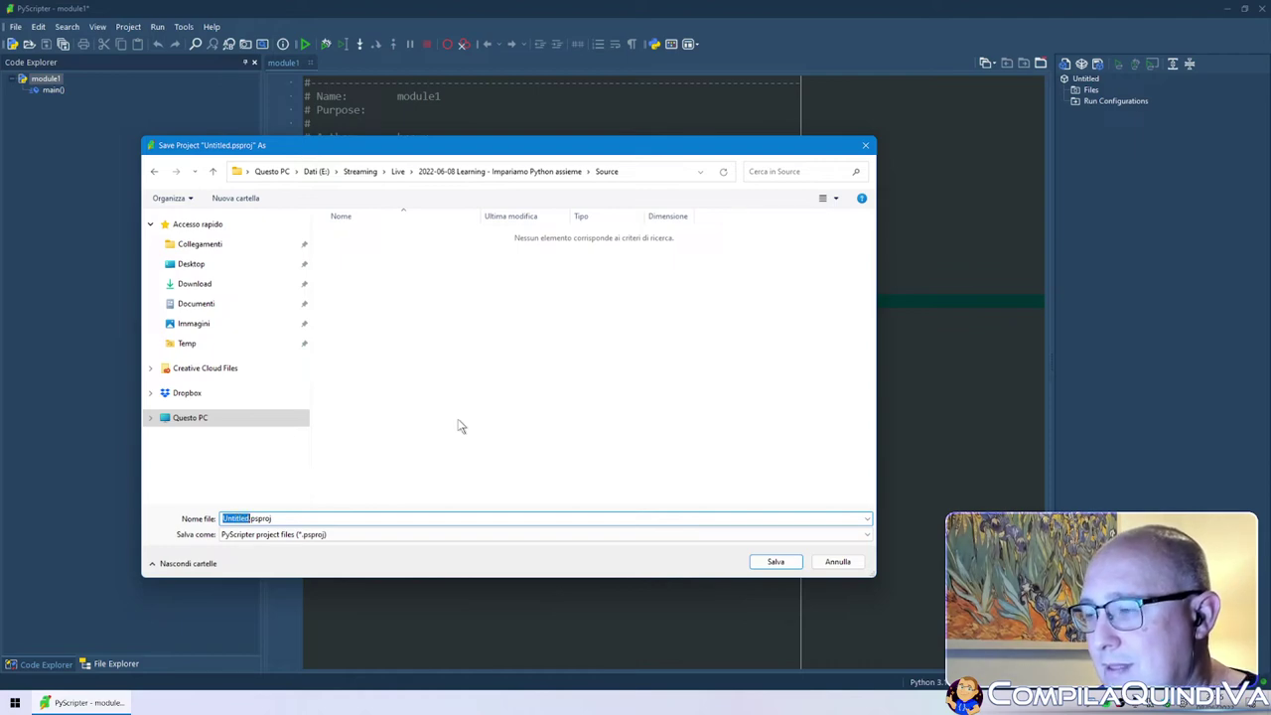
pyautogui.write('Esempi')
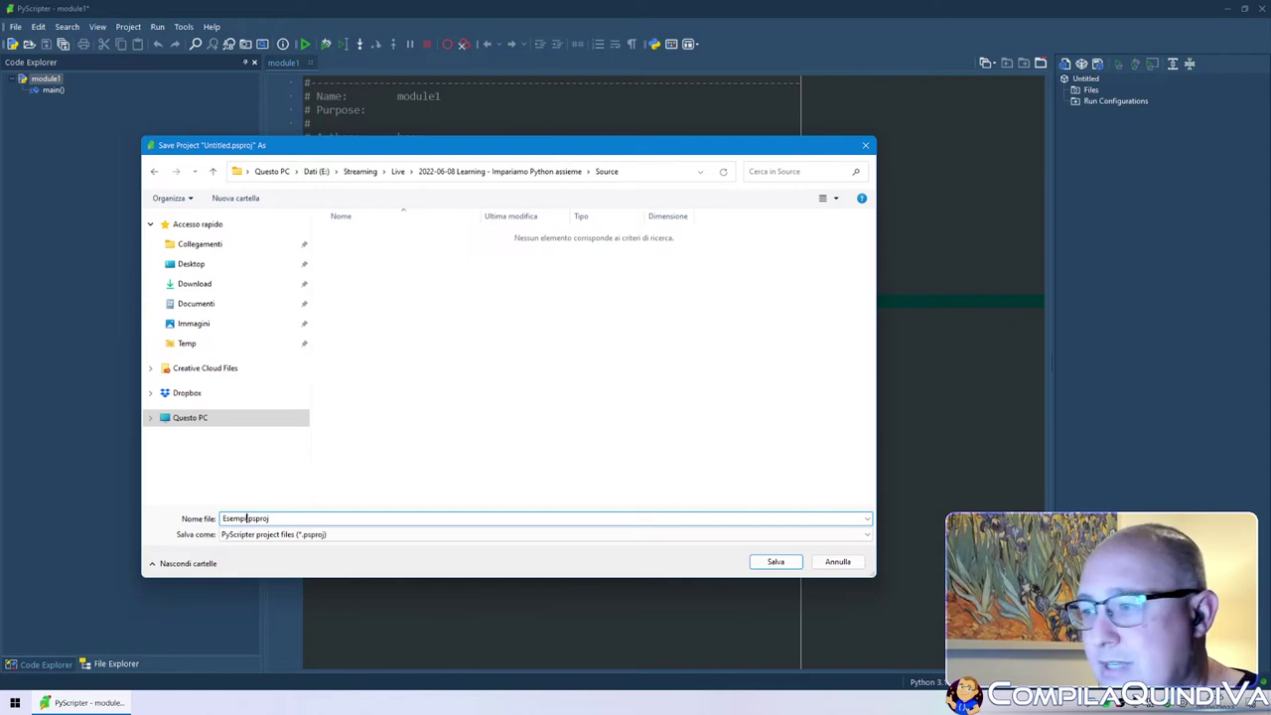
pyautogui.hotkey('shift', 'Home')
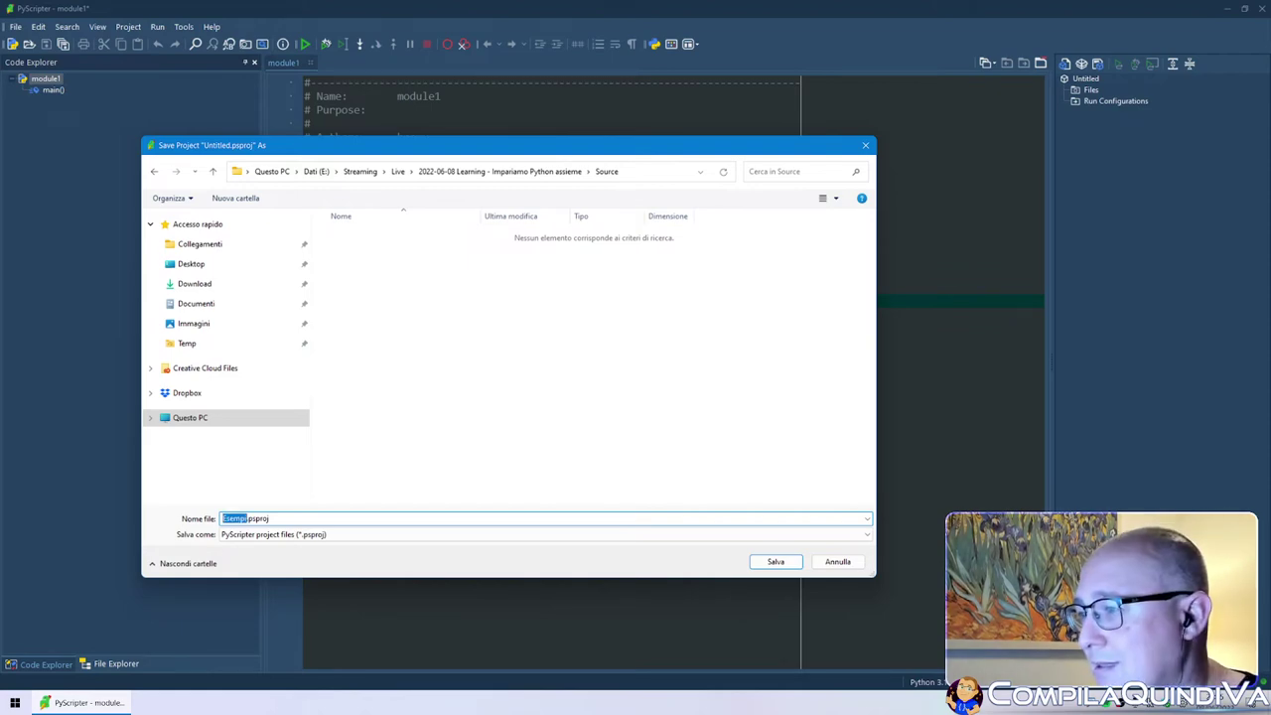
pyautogui.click(779, 562)
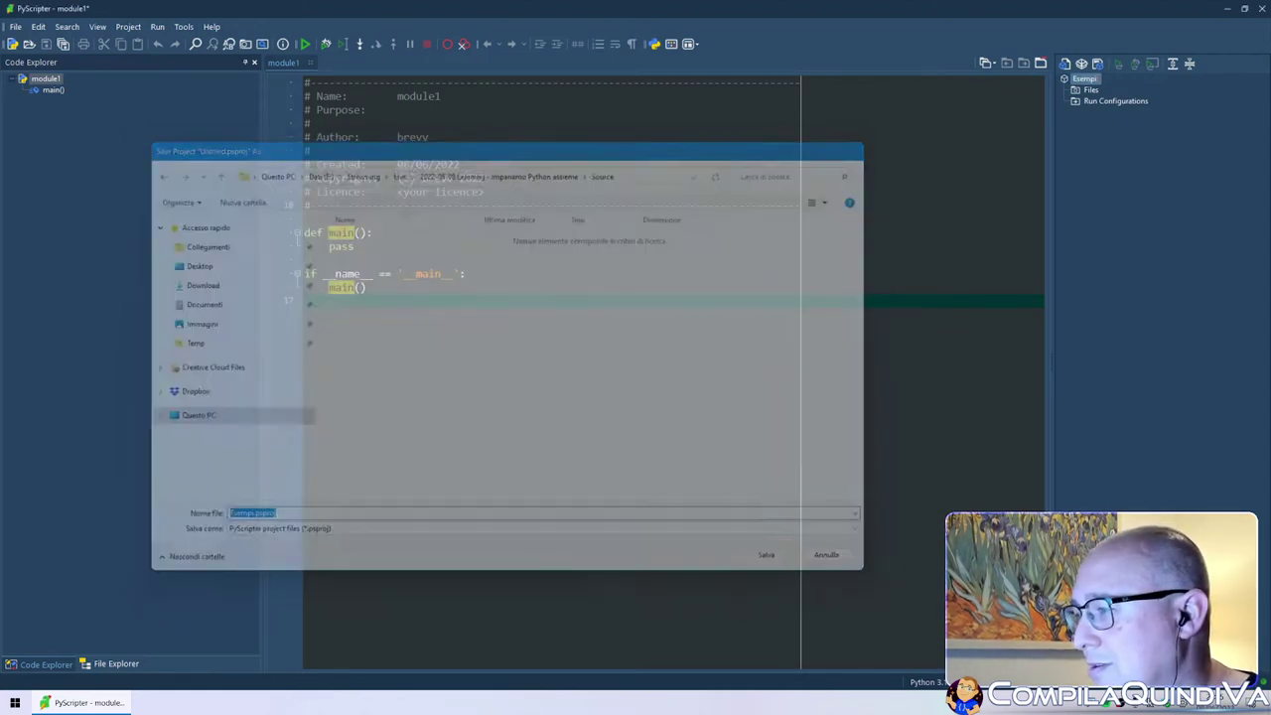
pyautogui.click(1090, 91)
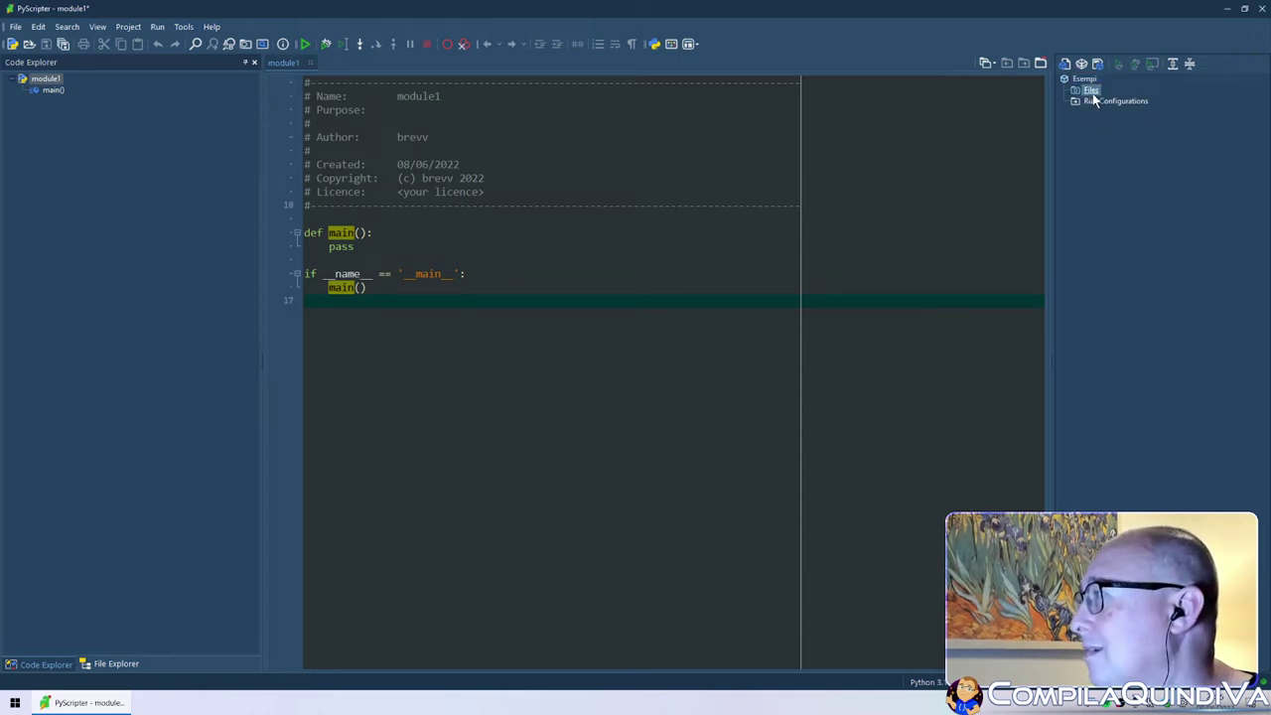
pyautogui.click(652, 275)
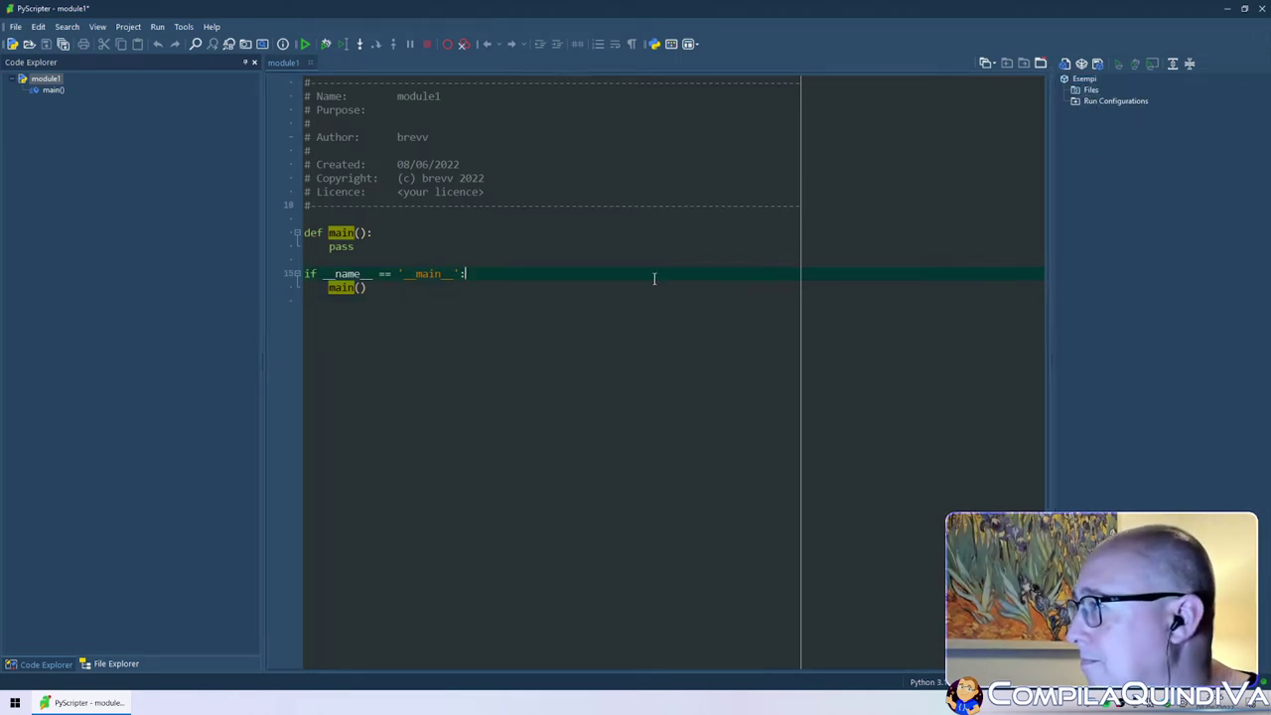
pyautogui.click(542, 397)
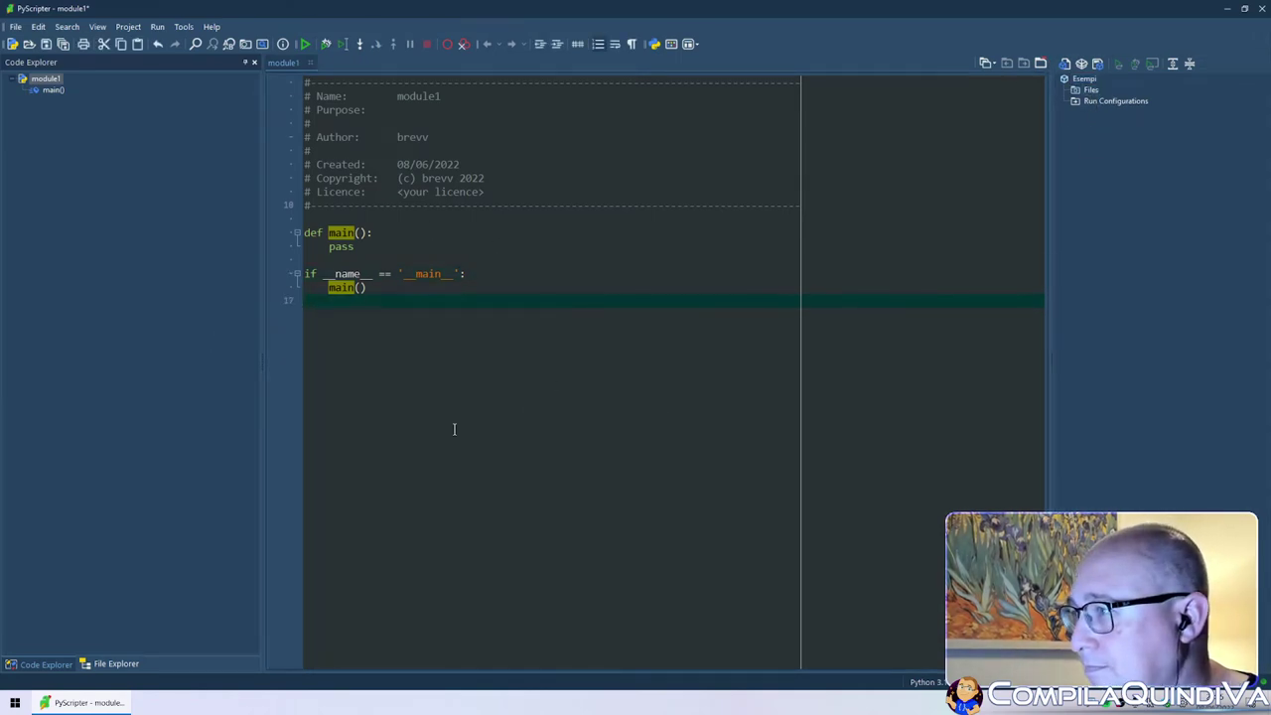
pyautogui.rightClick(1088, 91)
pyautogui.click(1127, 333)
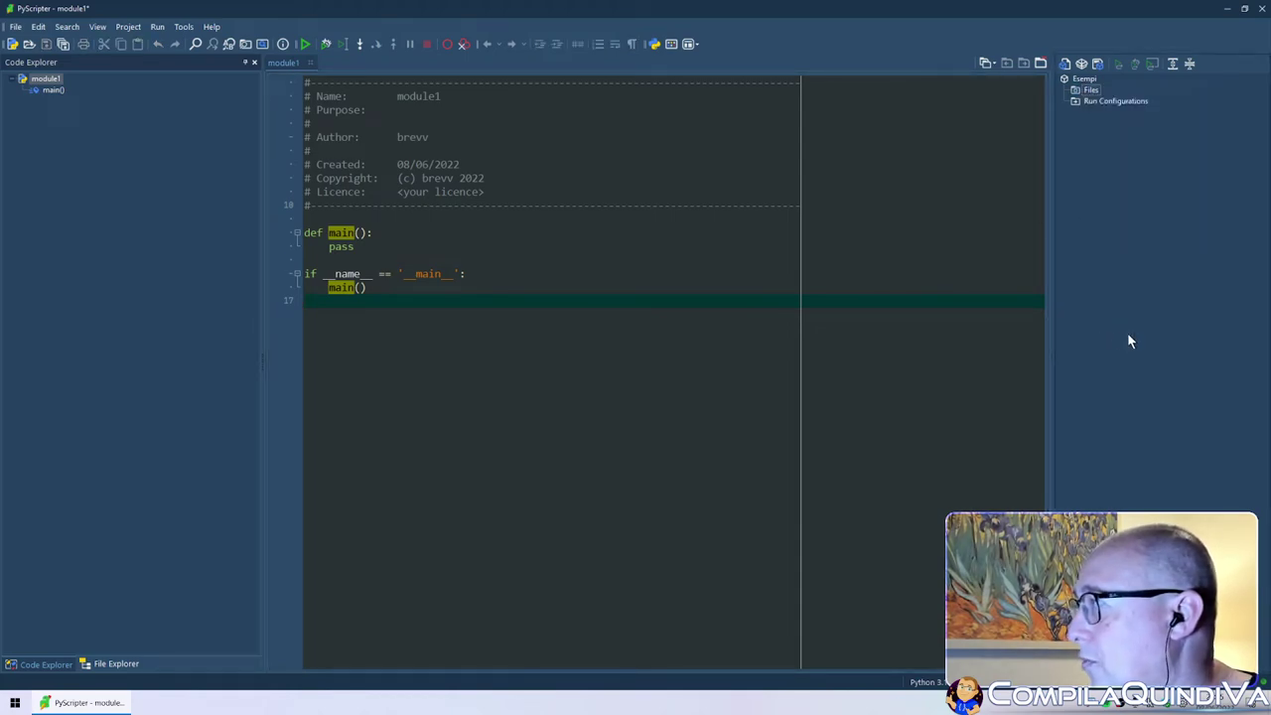
# - Delete all the template code from module1, leaving the file empty
pyautogui.click(456, 340)
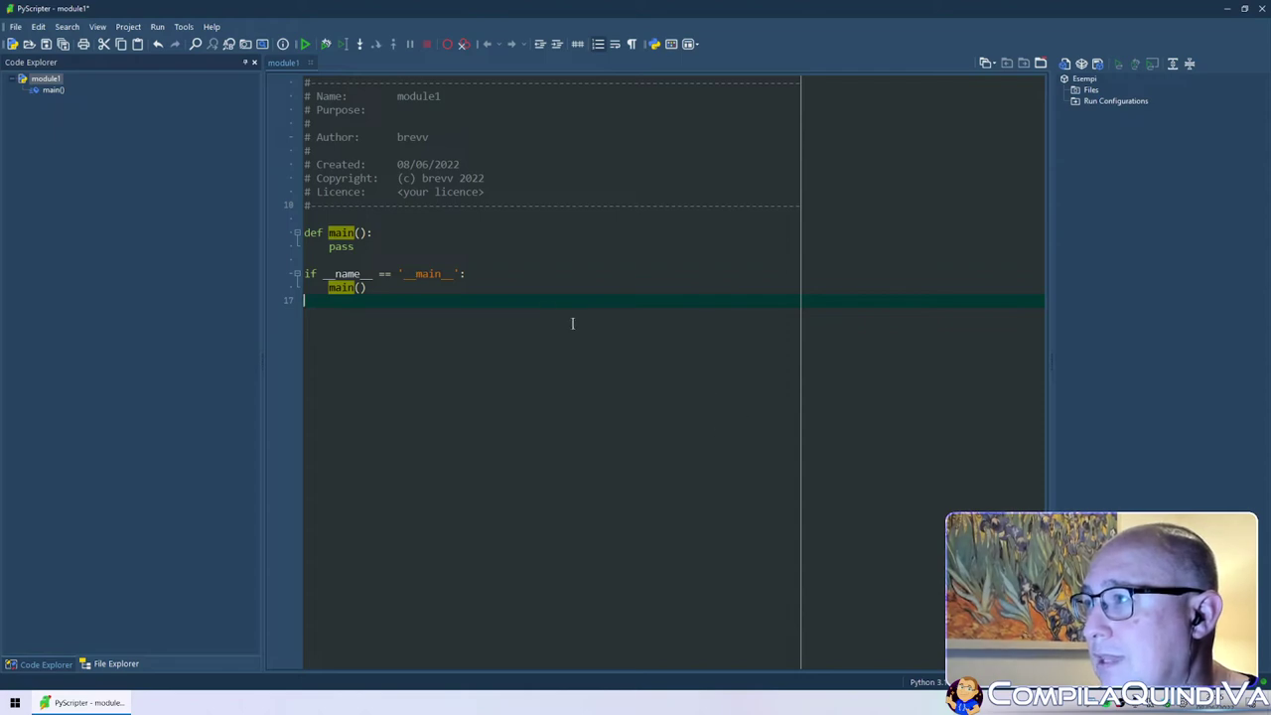
pyautogui.hotkey('ctrl', 'a')
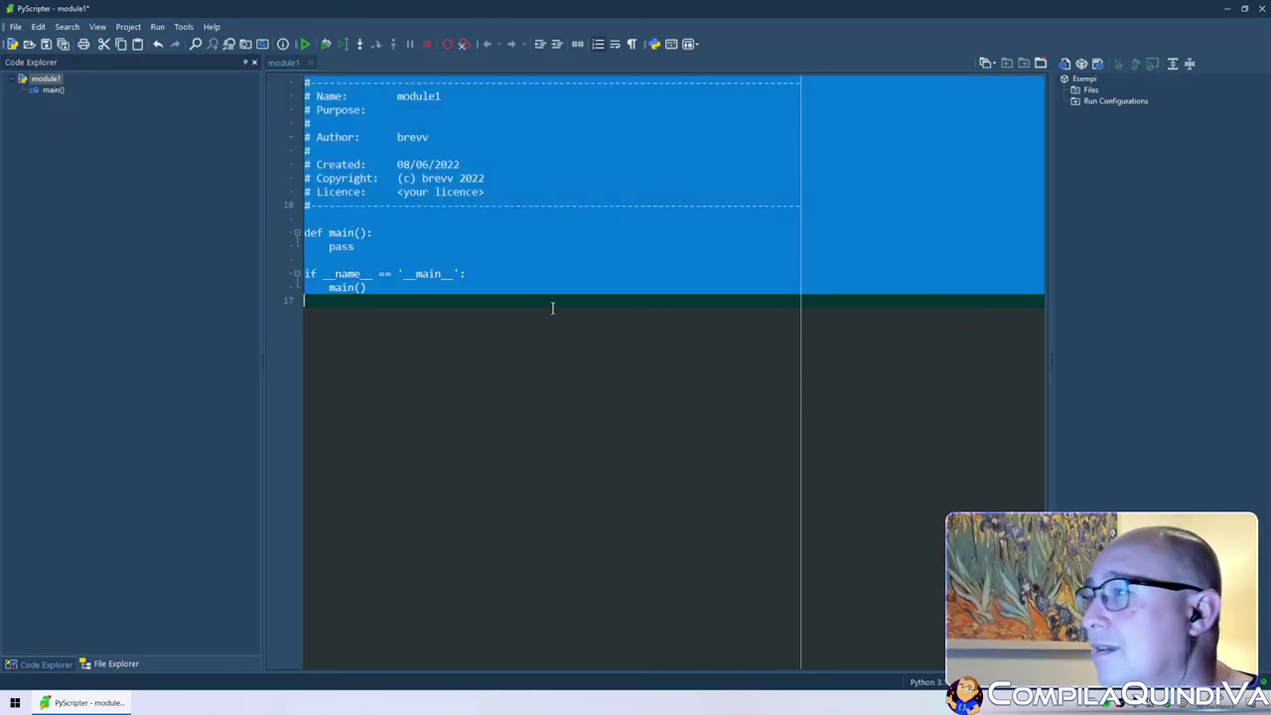
pyautogui.press('Delete')
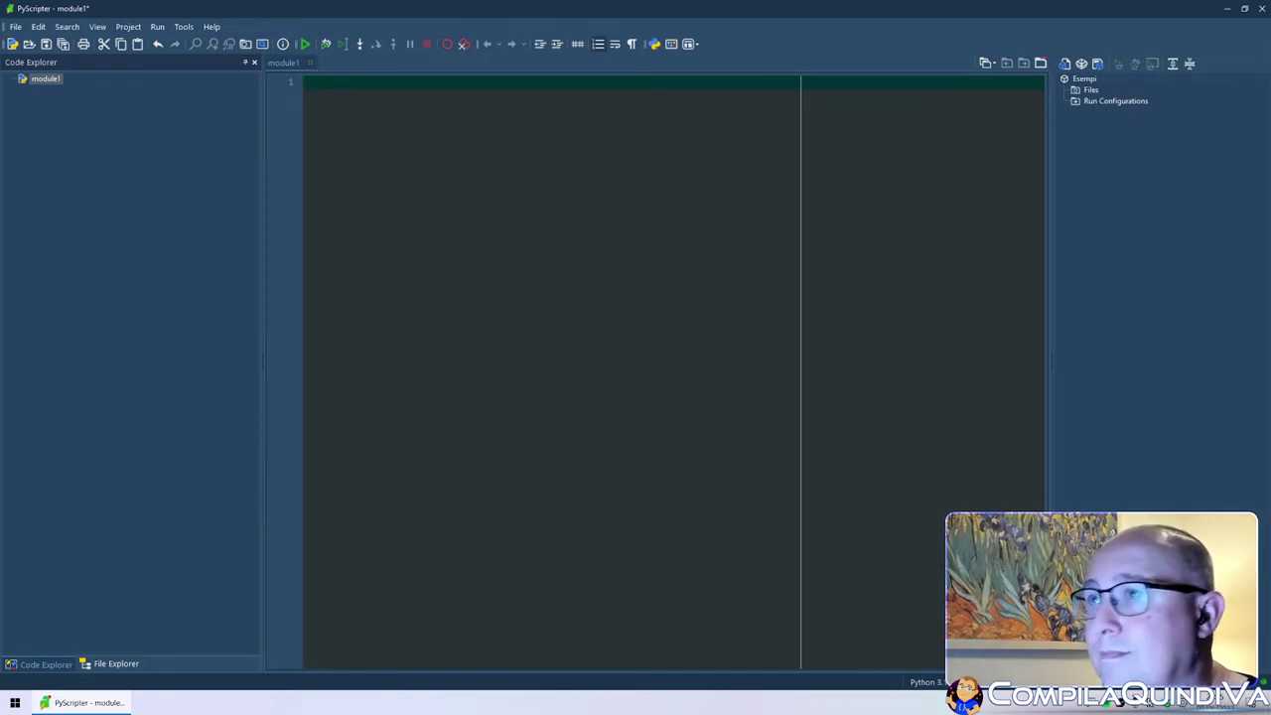
# - Start saving module1 under a new name and create and open a 01_hello_world folder inside the Source folder
pyautogui.click(15, 27)
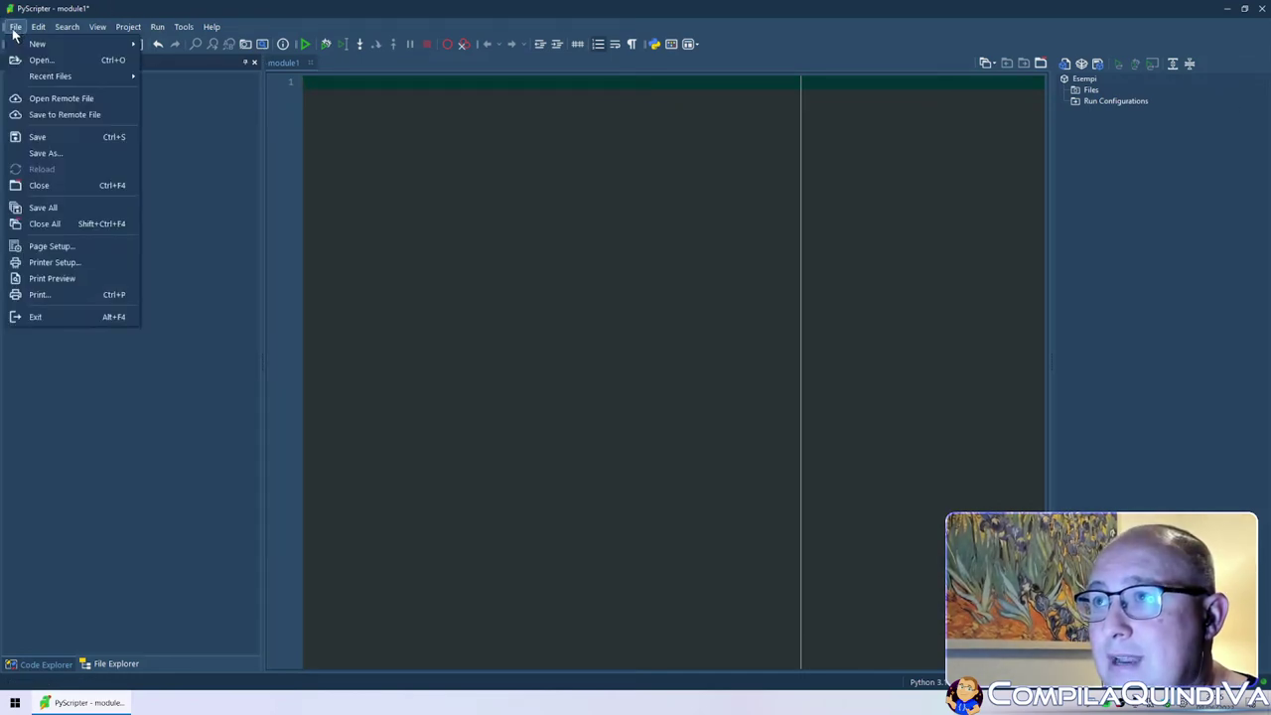
pyautogui.click(48, 153)
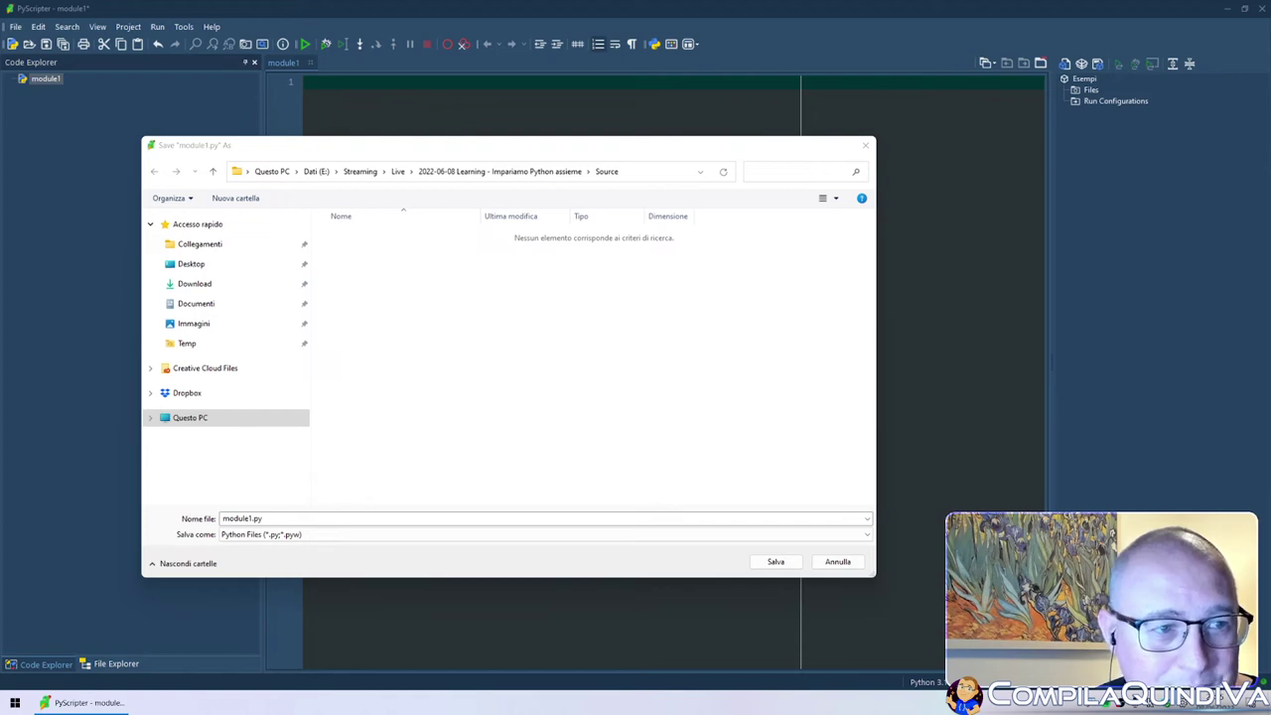
pyautogui.click(401, 348)
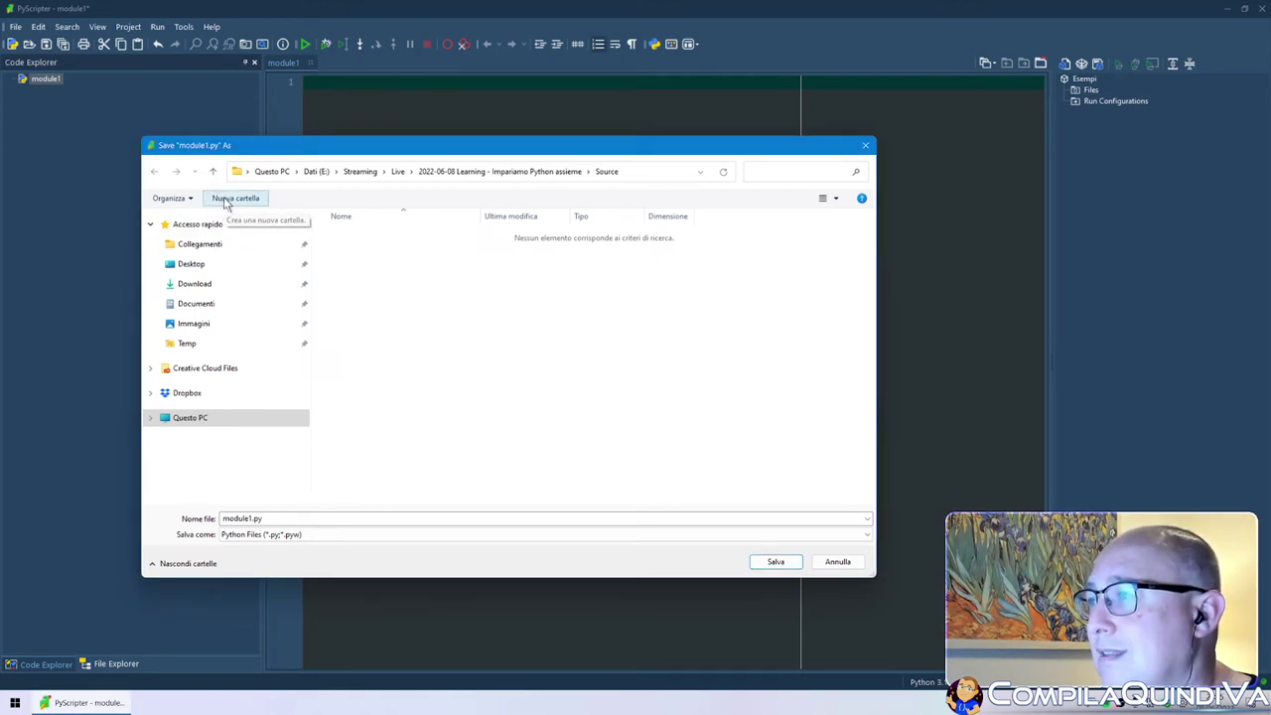
pyautogui.hotkey('ctrl', 'shift', 'n')
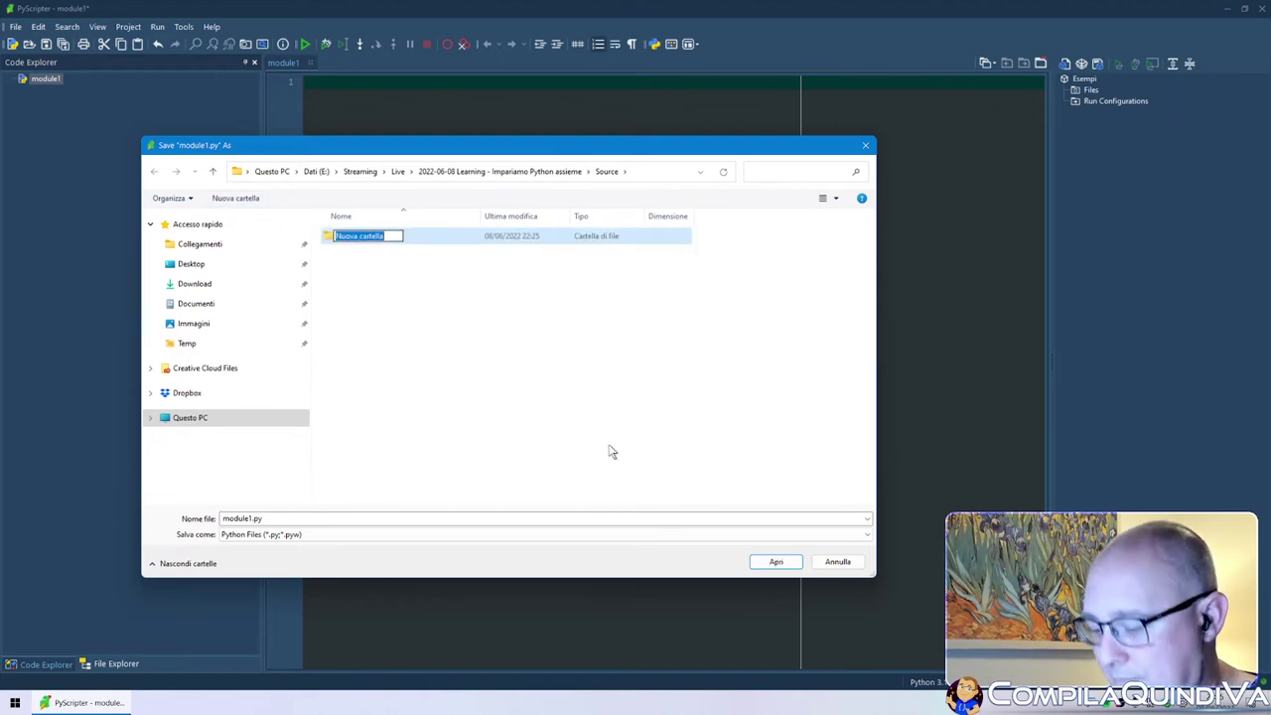
pyautogui.write('01_hello_')
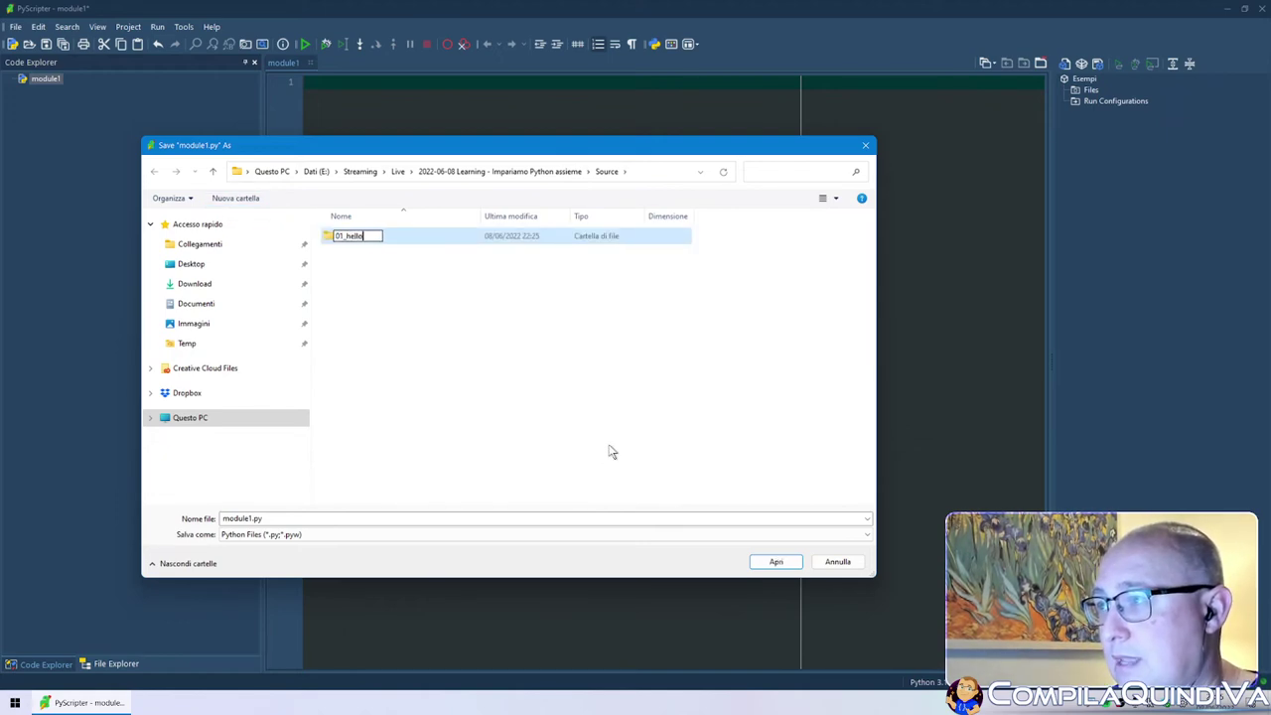
pyautogui.write('d')
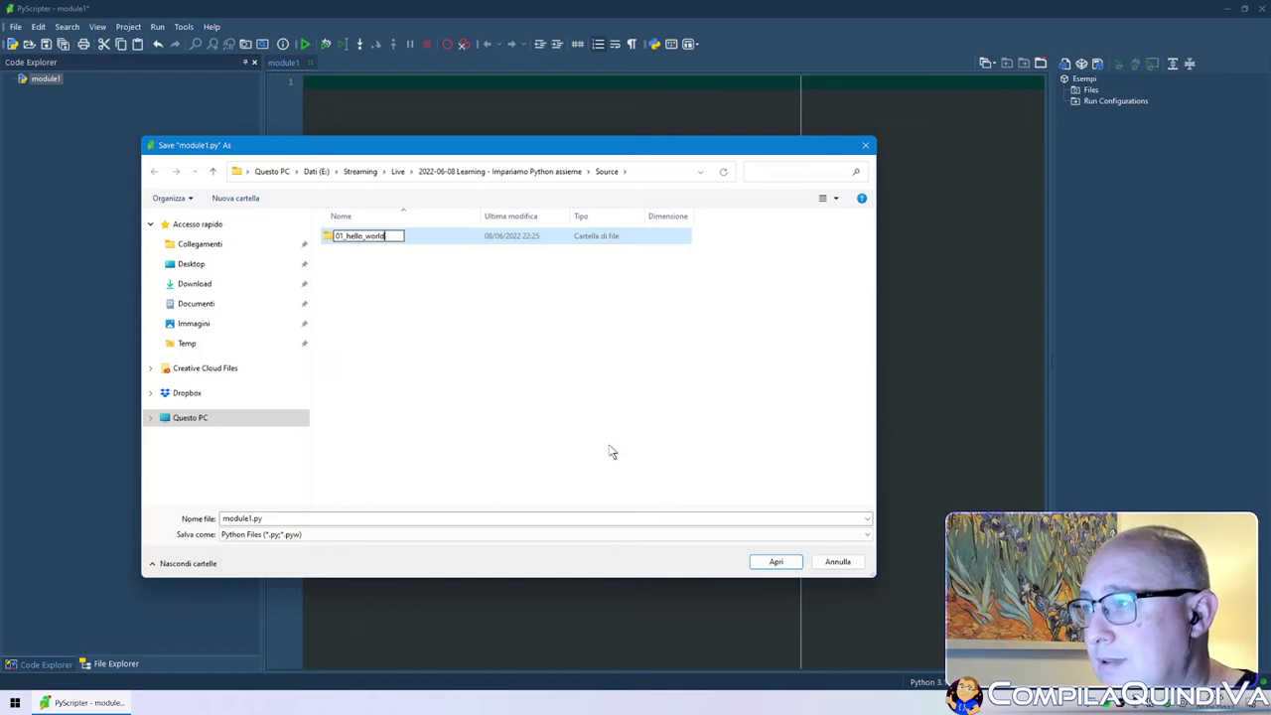
pyautogui.press('Return')
pyautogui.press('Return')
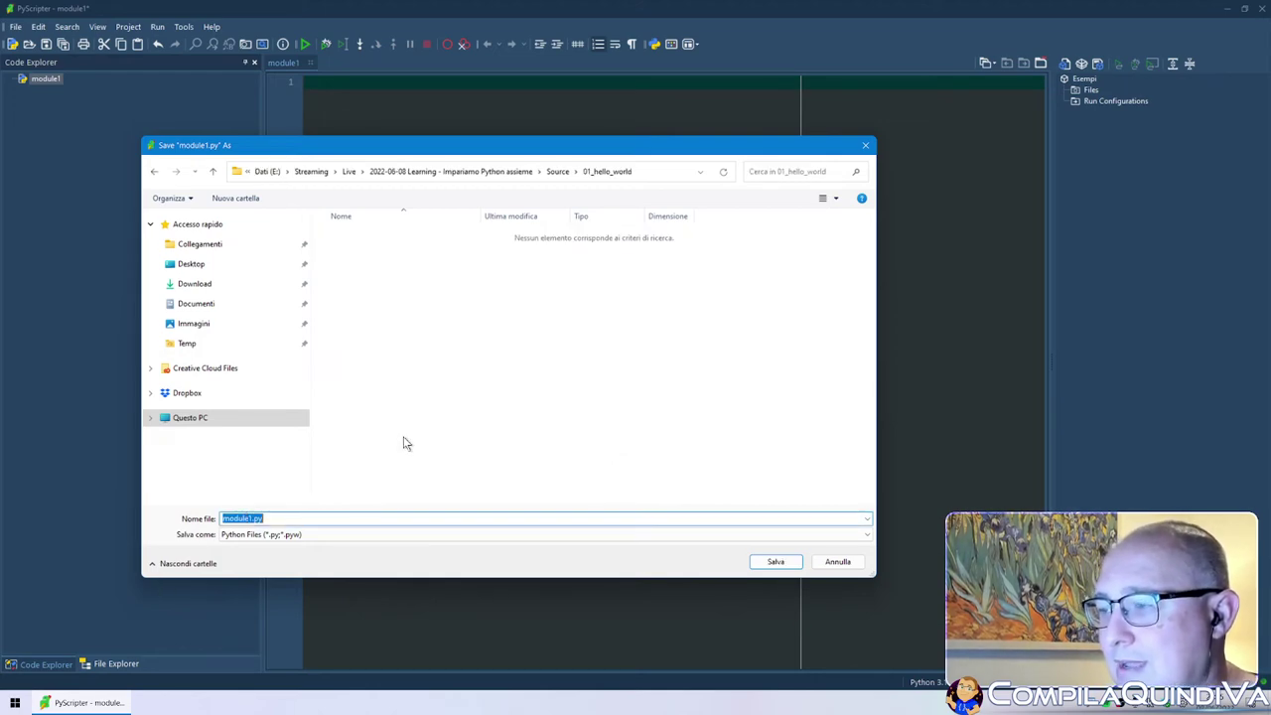
# - Name the module 01_hello.py and save it in the 01_hello_world folder
pyautogui.write('0')
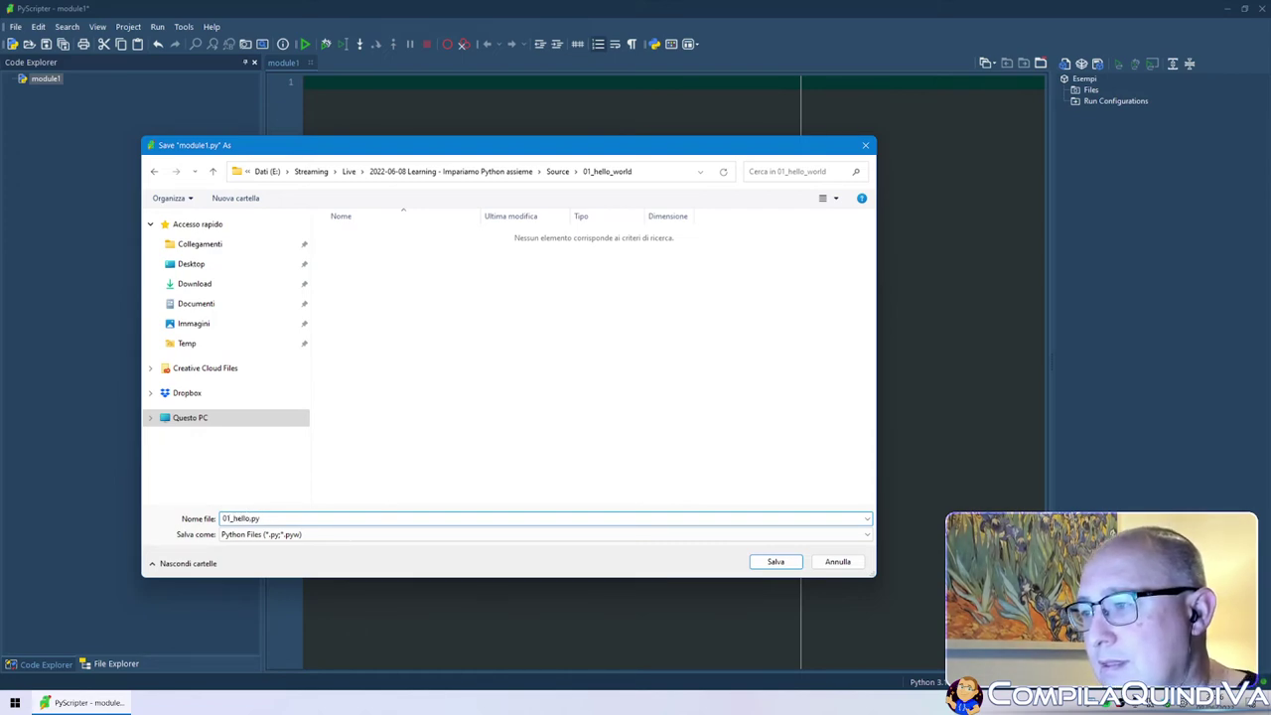
pyautogui.write('1_hello')
pyautogui.press('End')
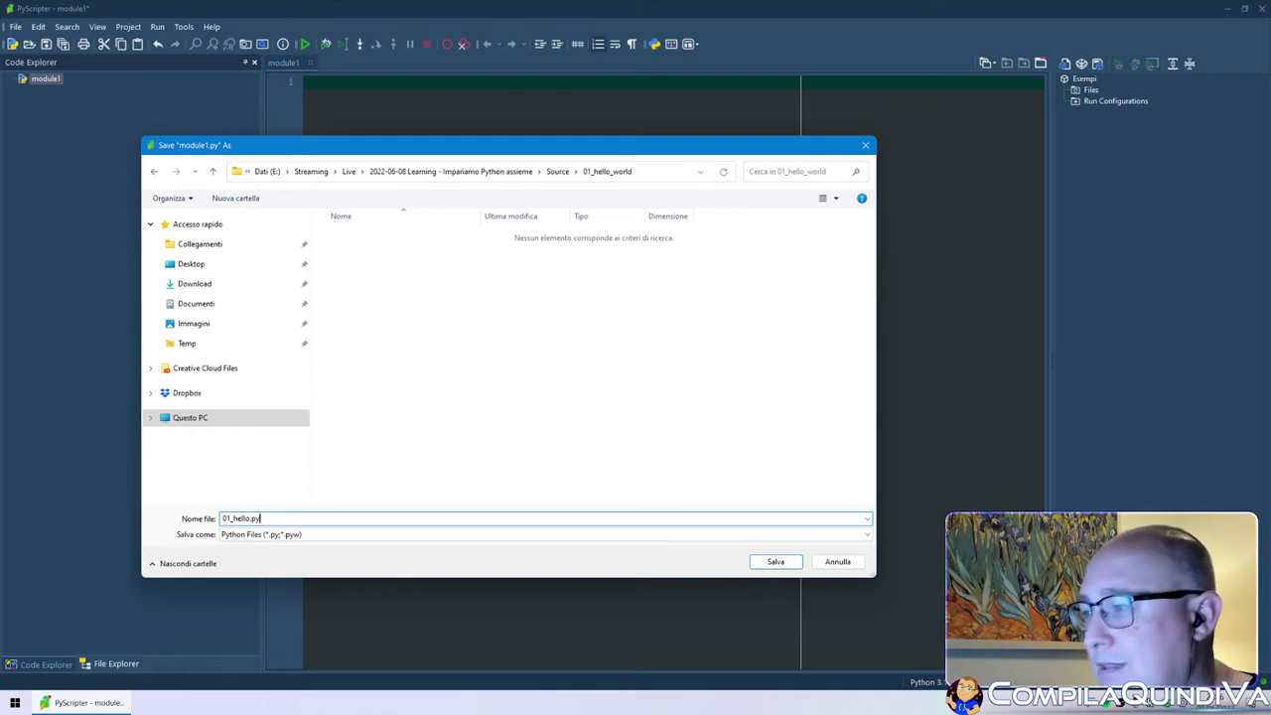
pyautogui.click(776, 562)
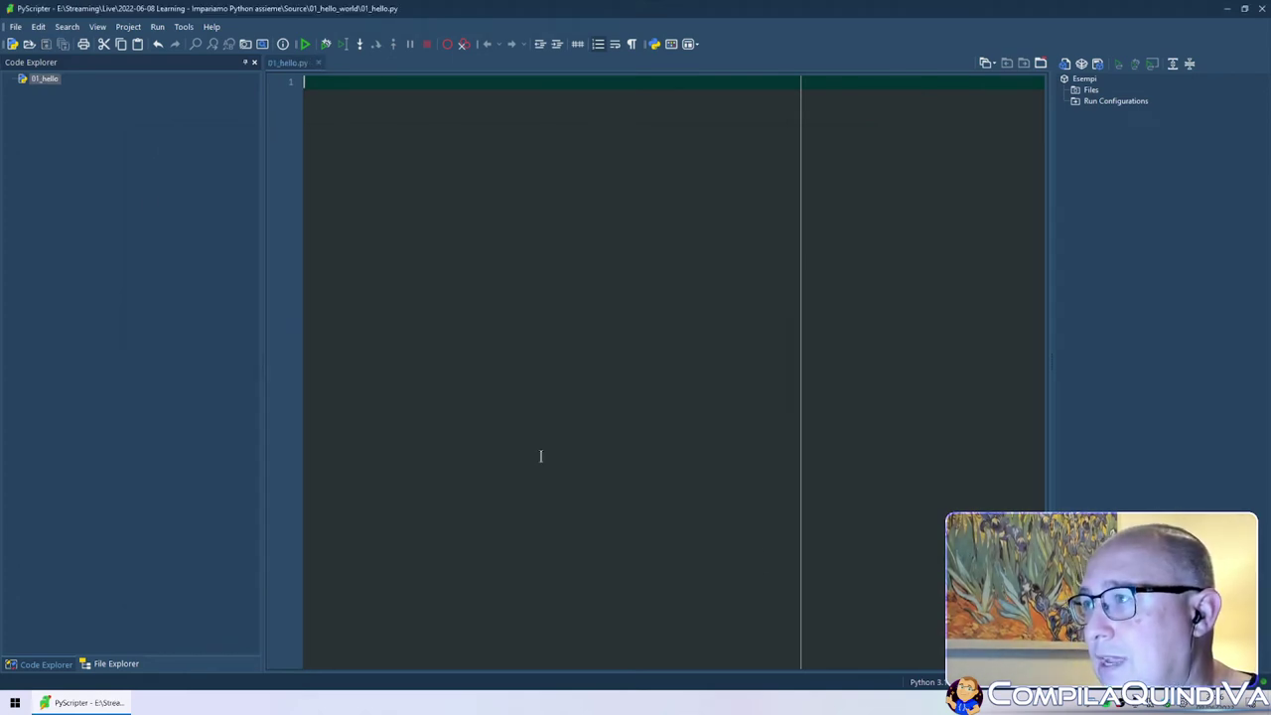
# - Add a new subfolder under Files in the Esempi project
pyautogui.rightClick(1091, 91)
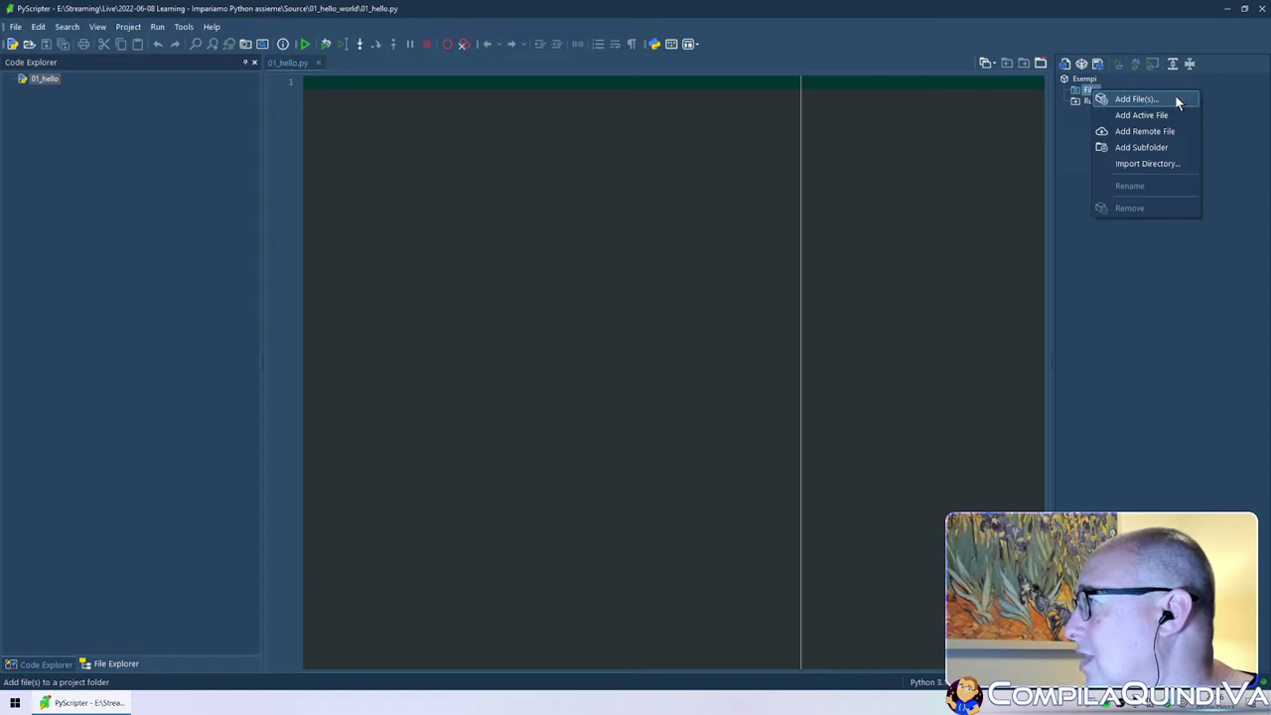
pyautogui.click(1152, 148)
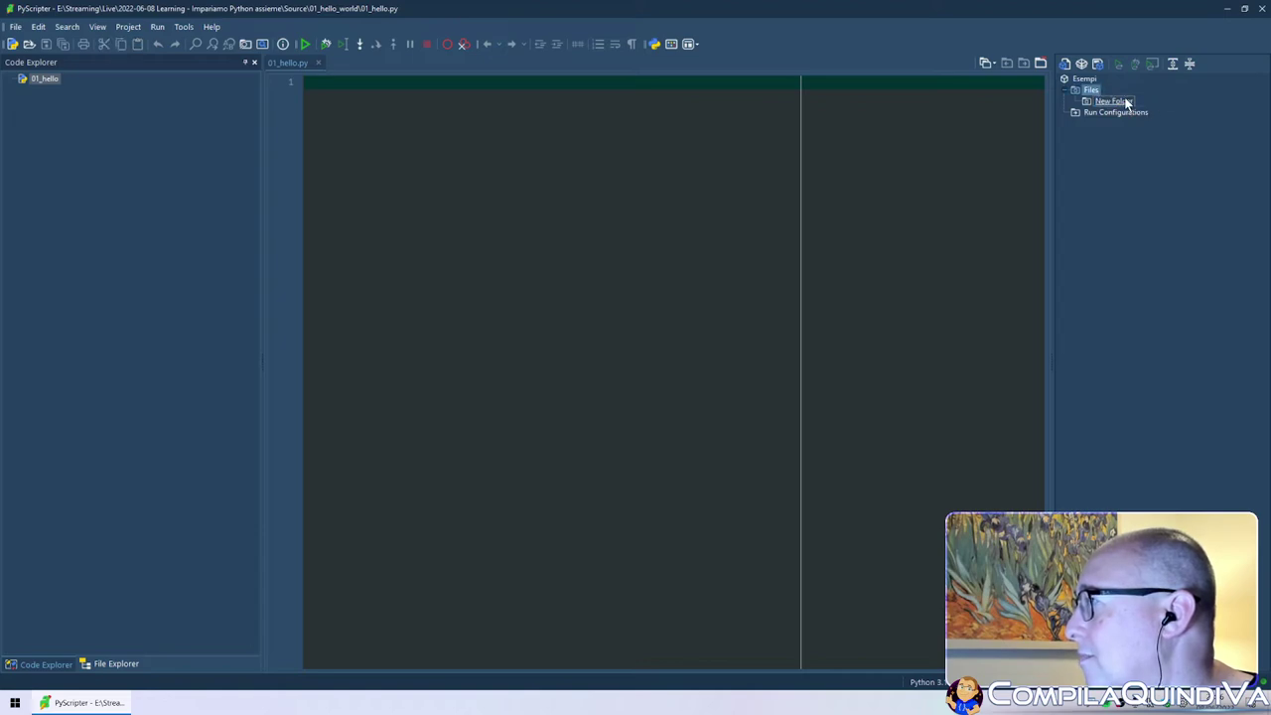
pyautogui.press('Return')
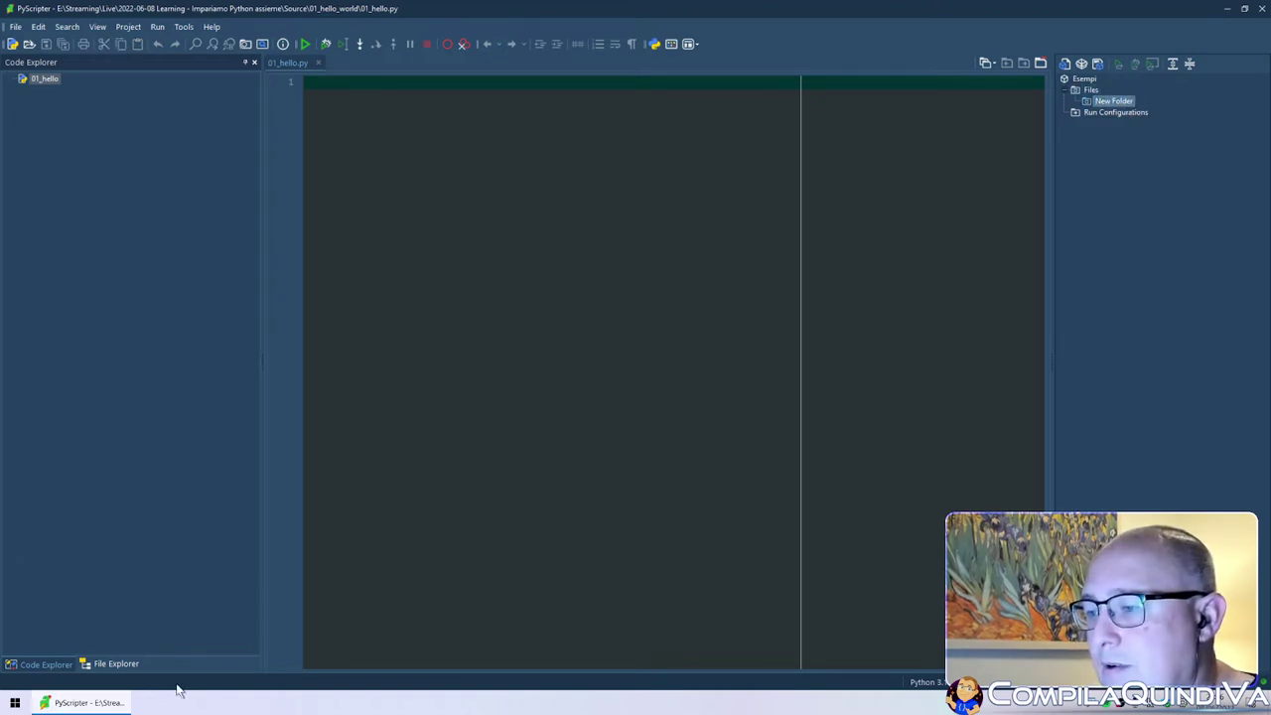
# - Show the File Explorer and expand Questo PC, Dati (E:), Streaming and Live in its tree
pyautogui.click(113, 664)
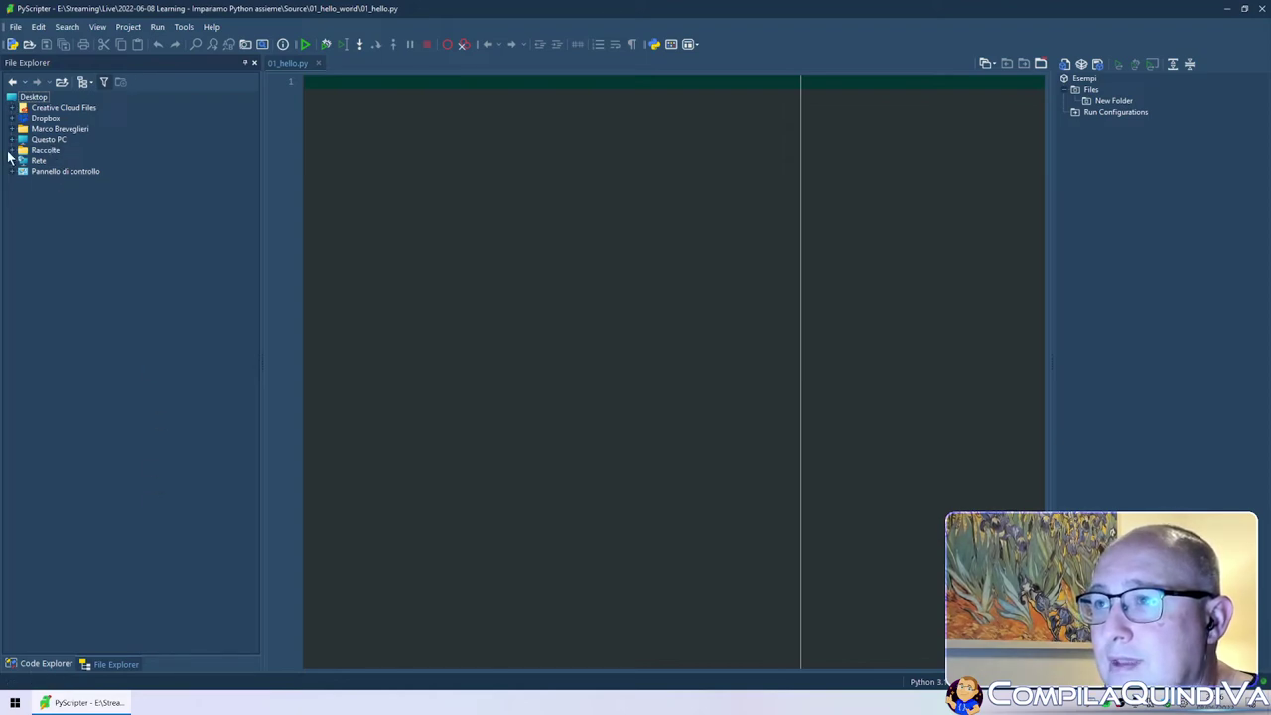
pyautogui.click(50, 140)
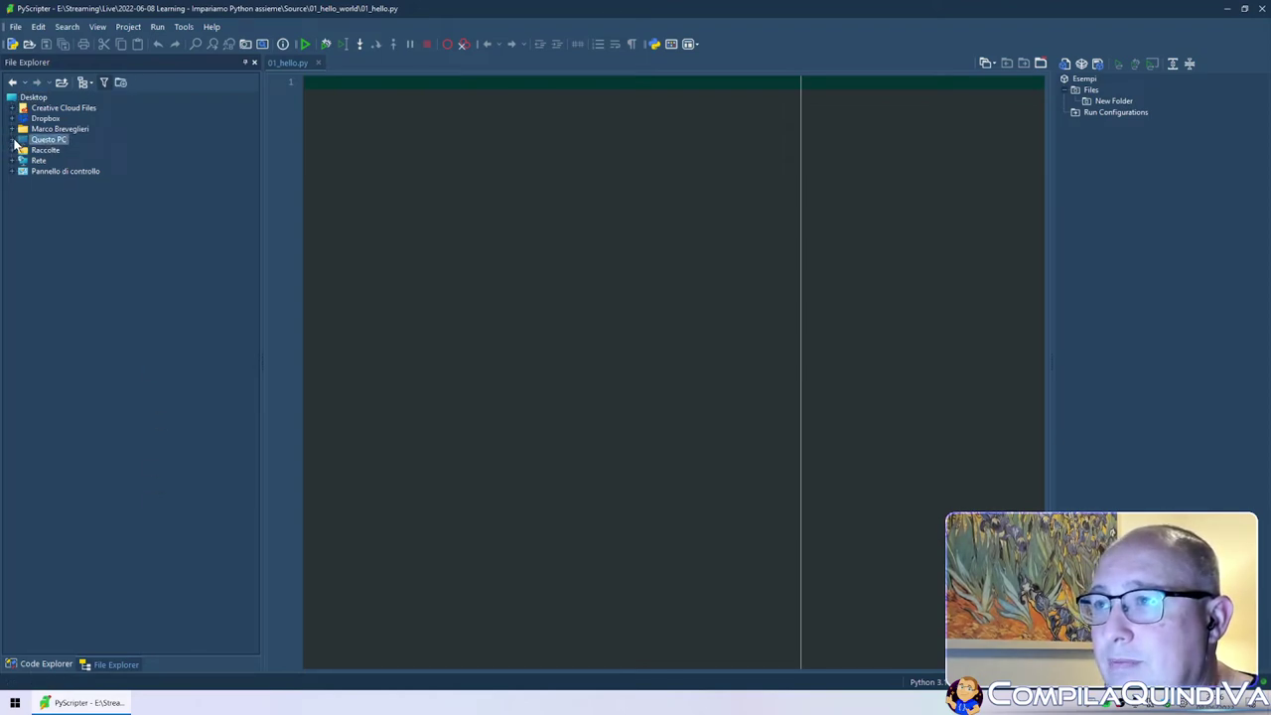
pyautogui.click(12, 140)
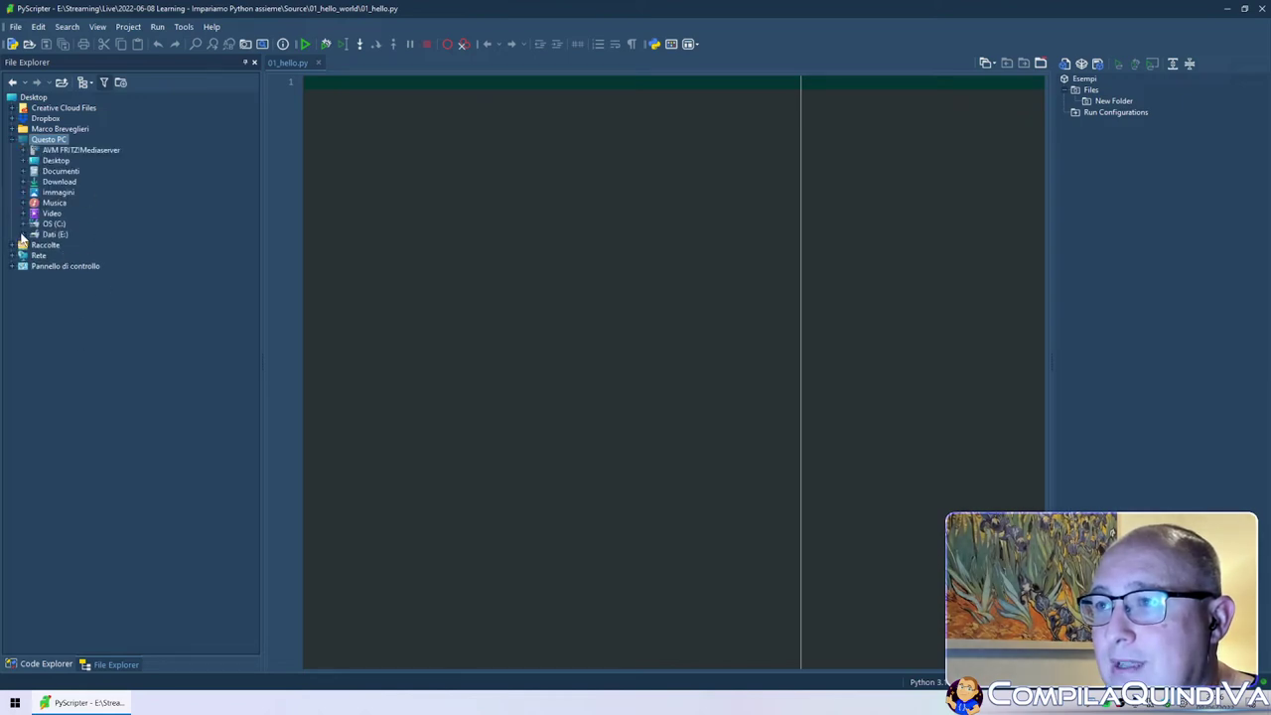
pyautogui.click(22, 235)
pyautogui.click(35, 353)
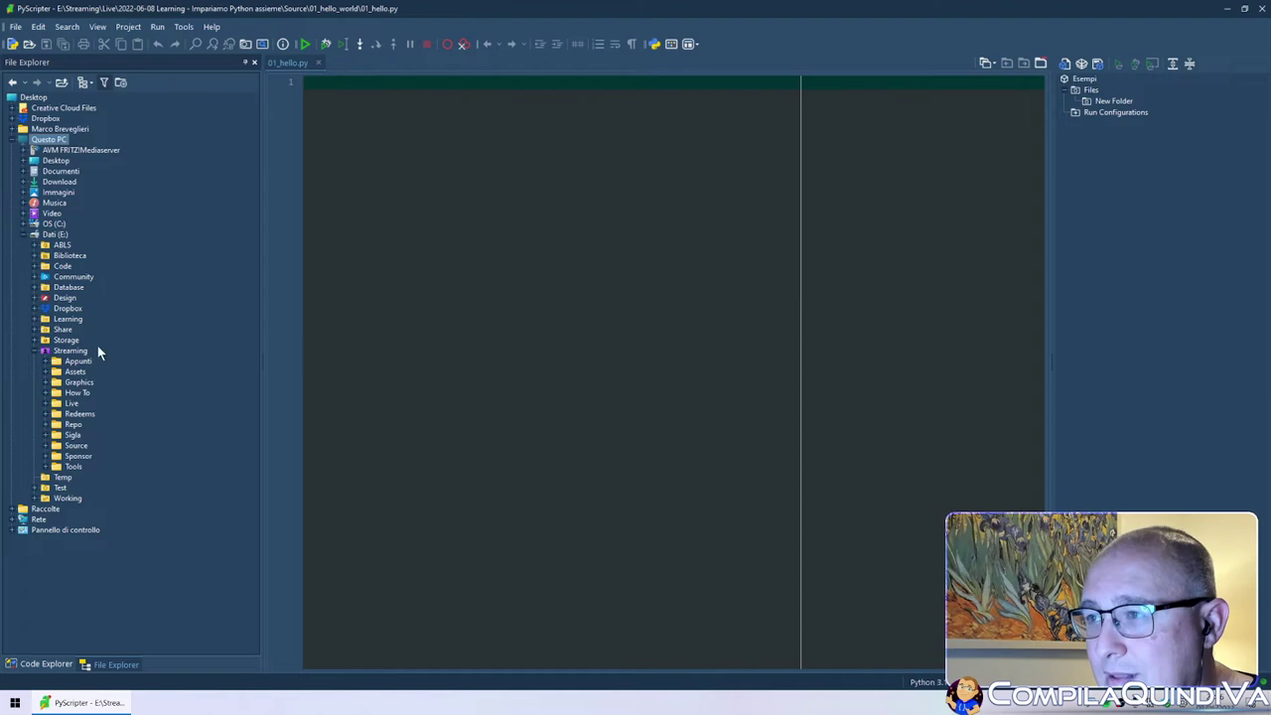
pyautogui.click(45, 403)
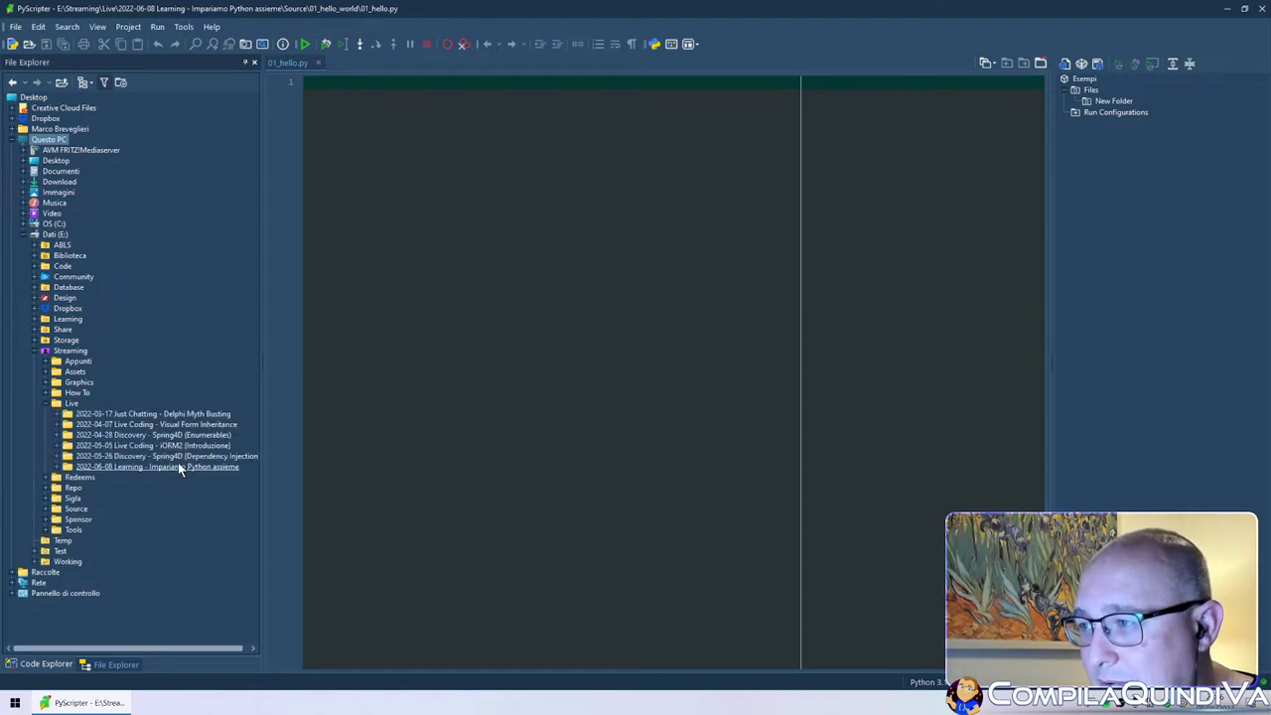
# - Expand the 2022-06-08 Learning - Impariamo Python assieme folder and add its Source subfolder to the File Explorer favorites
pyautogui.click(178, 464)
pyautogui.rightClick(178, 463)
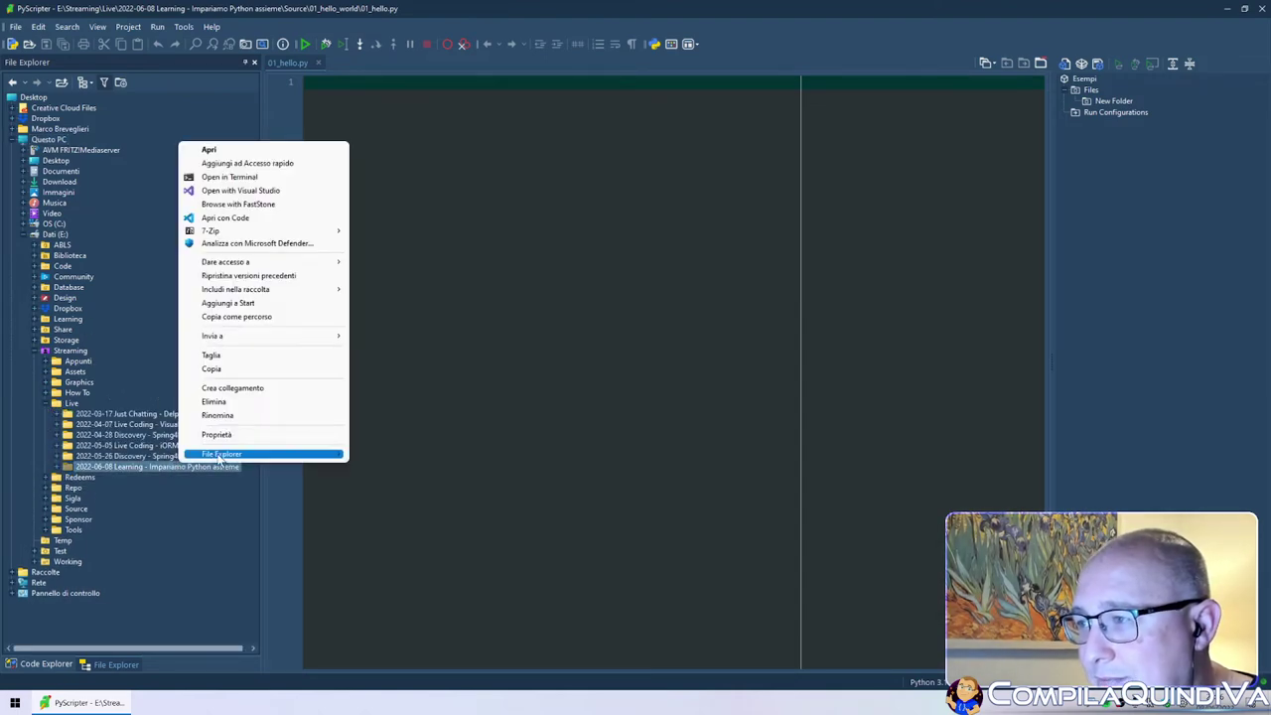
pyautogui.moveTo(220, 458)
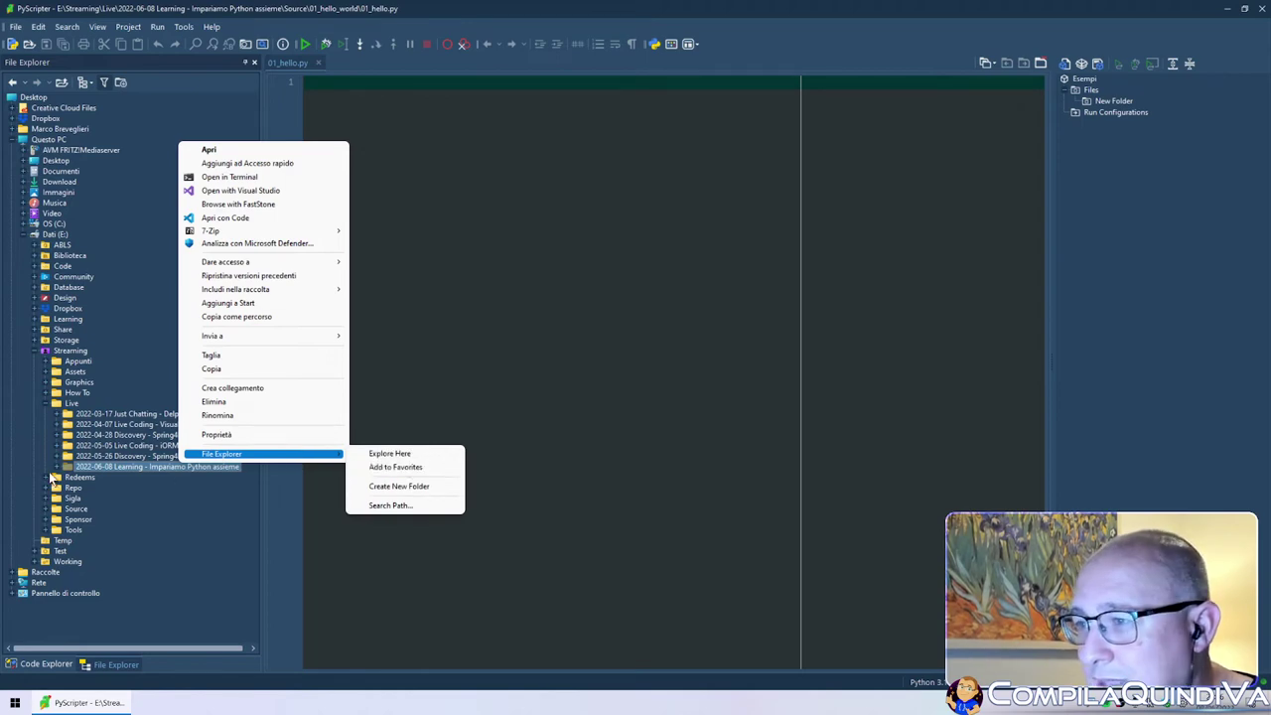
pyautogui.click(56, 467)
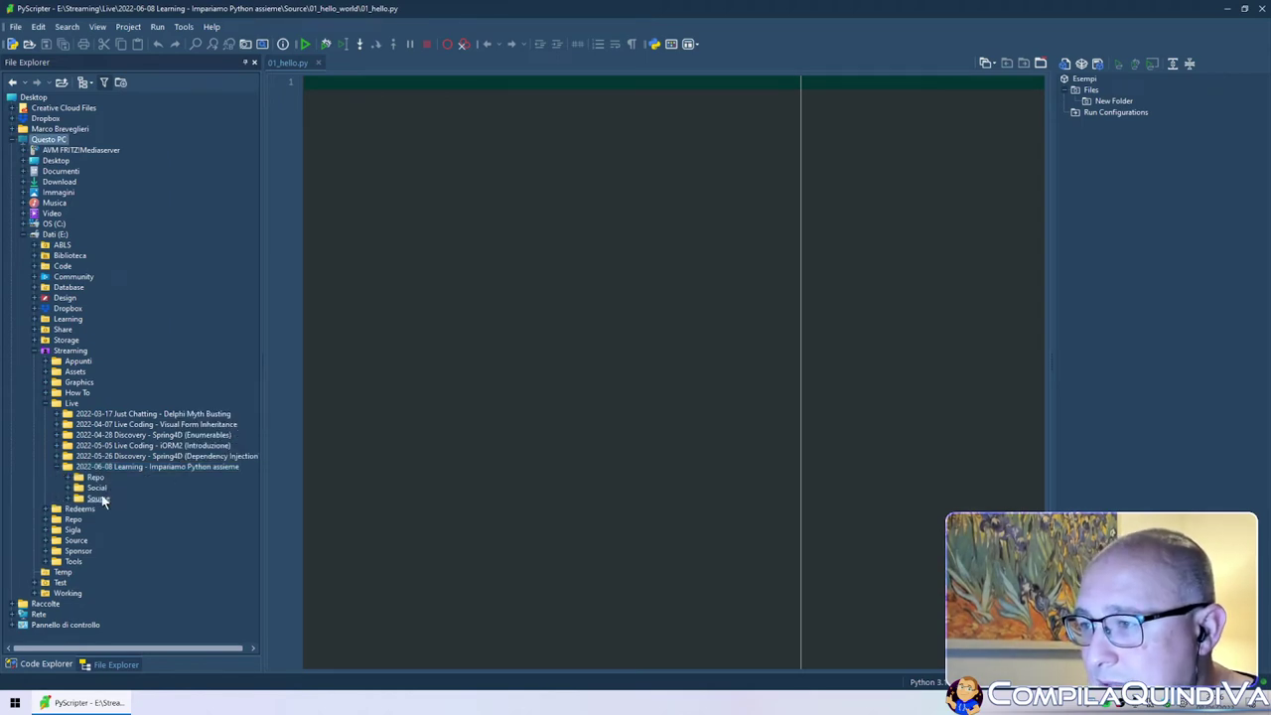
pyautogui.click(98, 499)
pyautogui.rightClick(98, 500)
pyautogui.moveTo(179, 487)
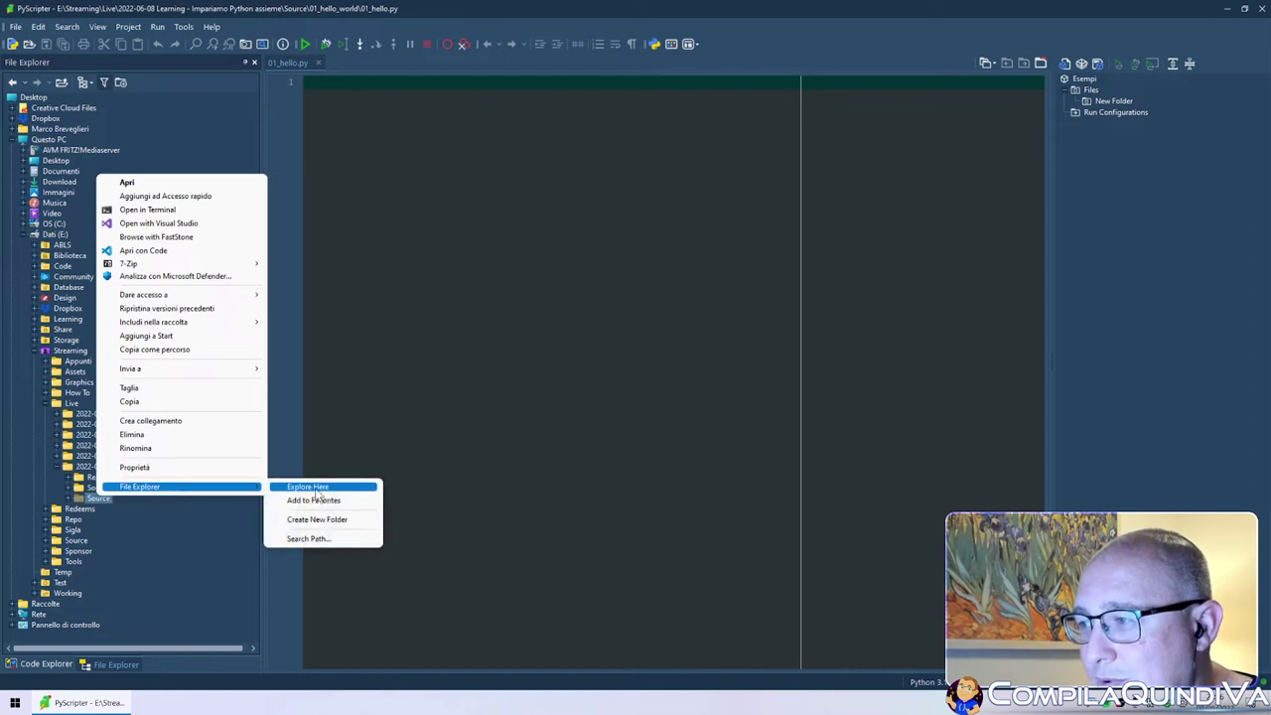
pyautogui.click(332, 501)
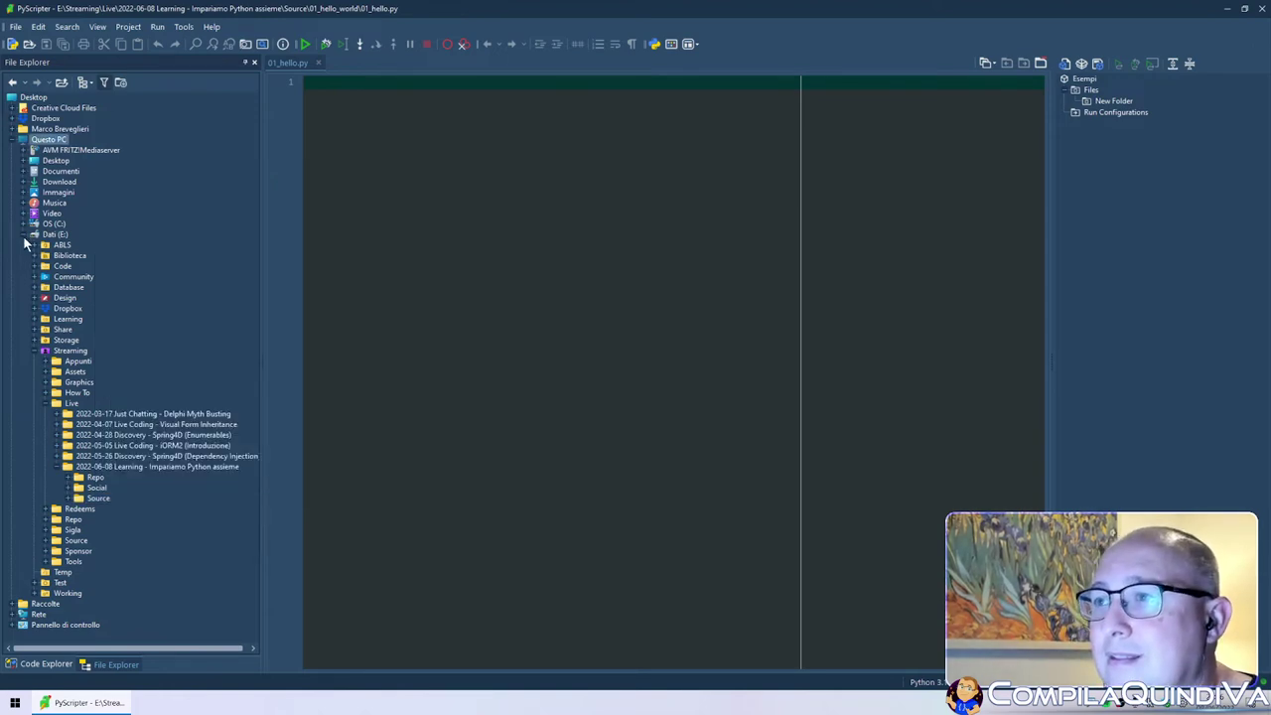
# - Collapse the Dati (E:) drive, explore the favorite Source folder as the root, and expand 01_hello_world
pyautogui.click(23, 236)
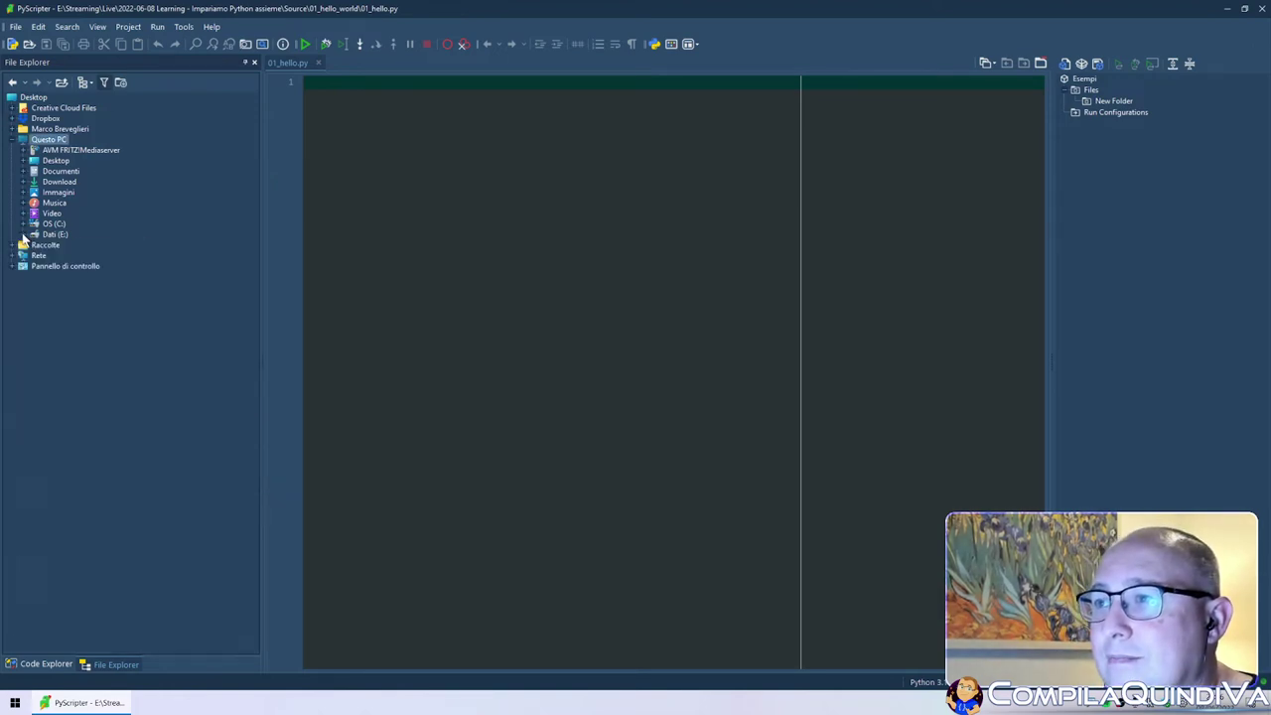
pyautogui.click(89, 81)
pyautogui.moveTo(158, 117)
pyautogui.click(274, 119)
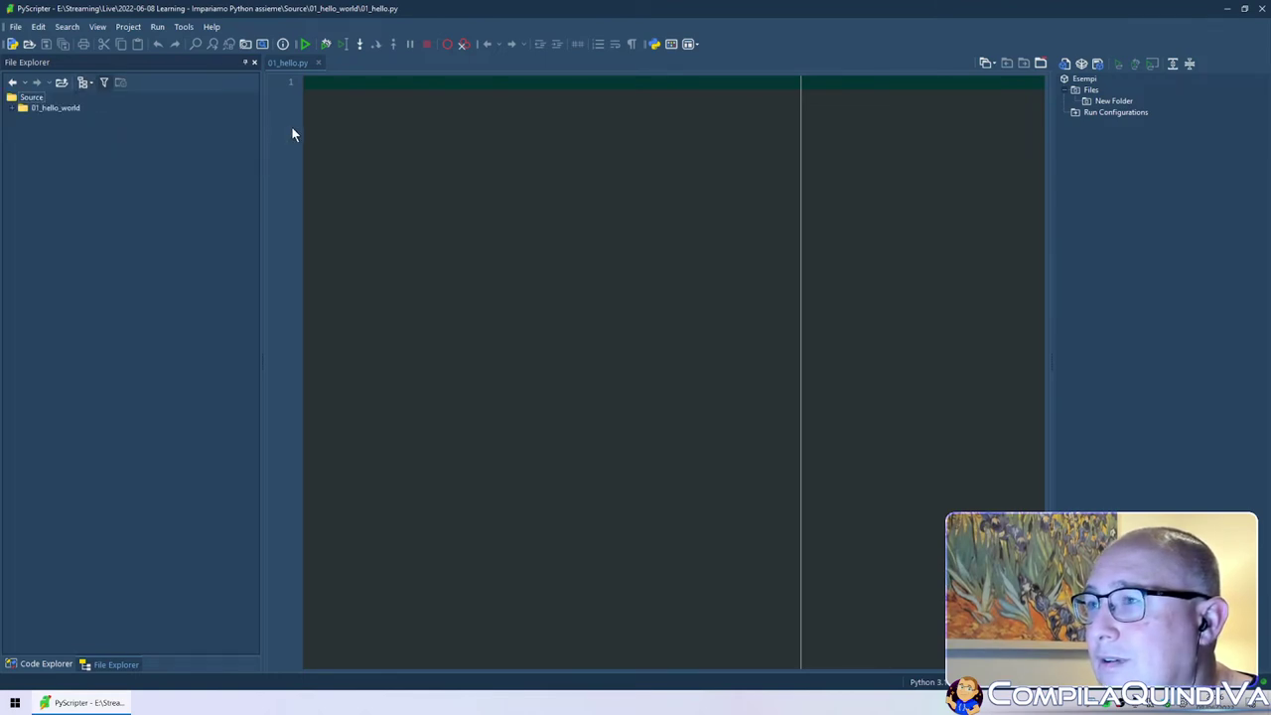
pyautogui.click(14, 108)
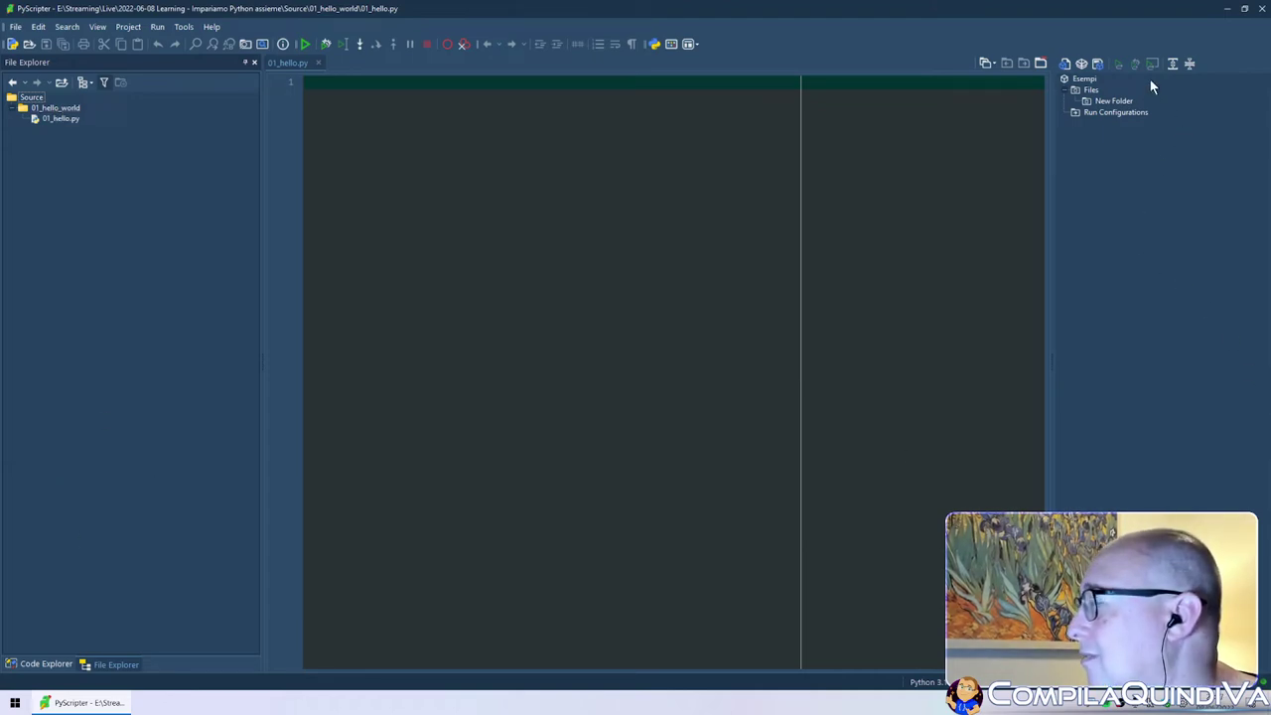
# - Remove the New Folder entry from Files in the Esempi project
pyautogui.click(458, 149)
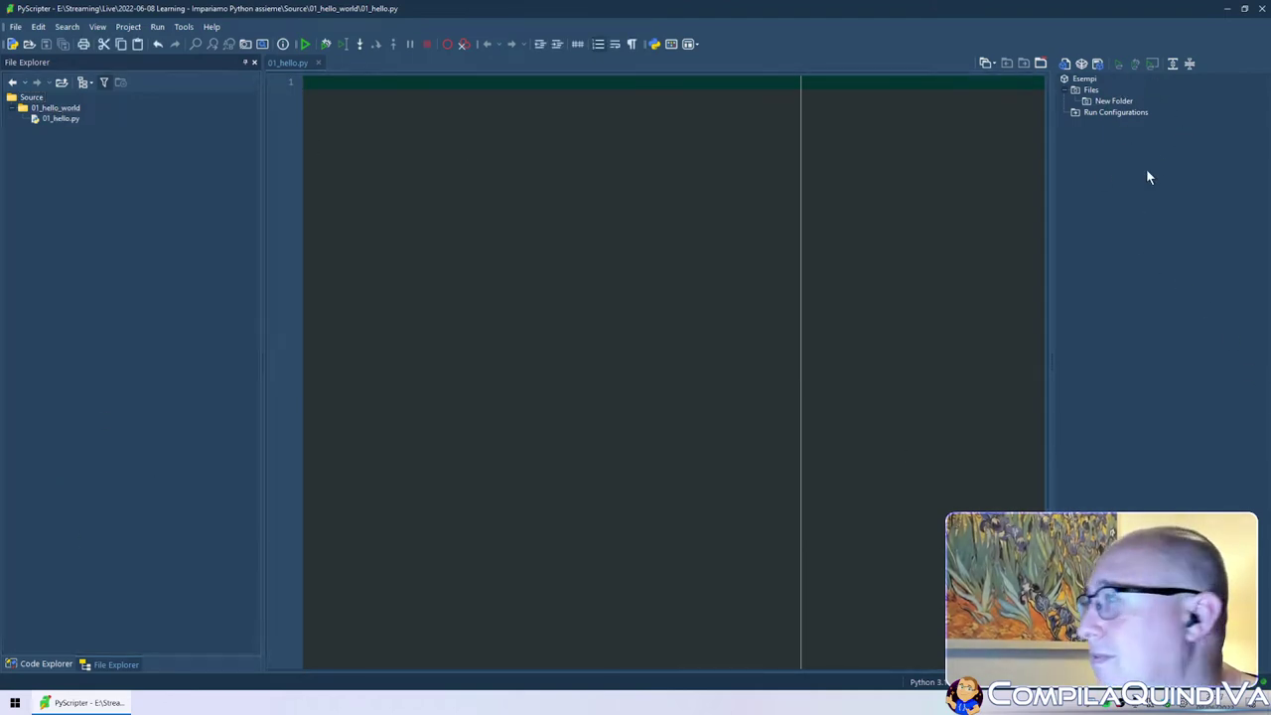
pyautogui.rightClick(1110, 101)
pyautogui.click(1158, 218)
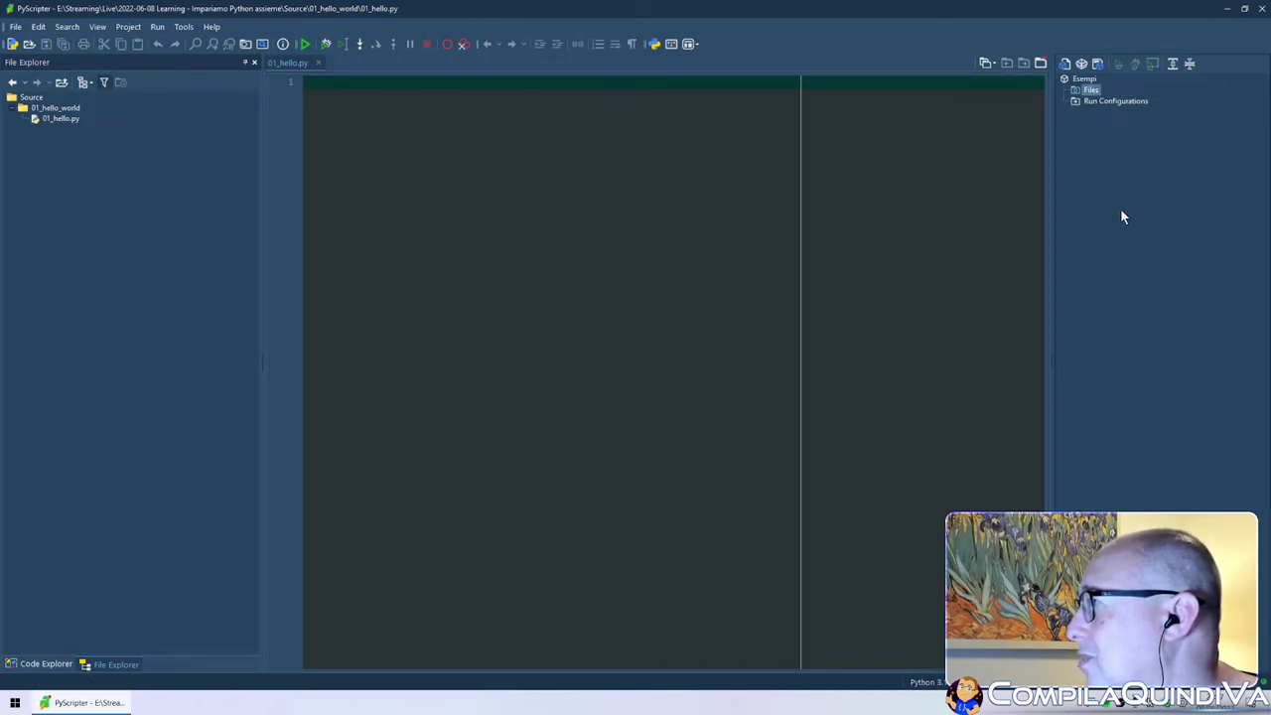
# - Open 01_hello.py from the 01_hello_world folder and place the cursor on its first line
pyautogui.click(15, 27)
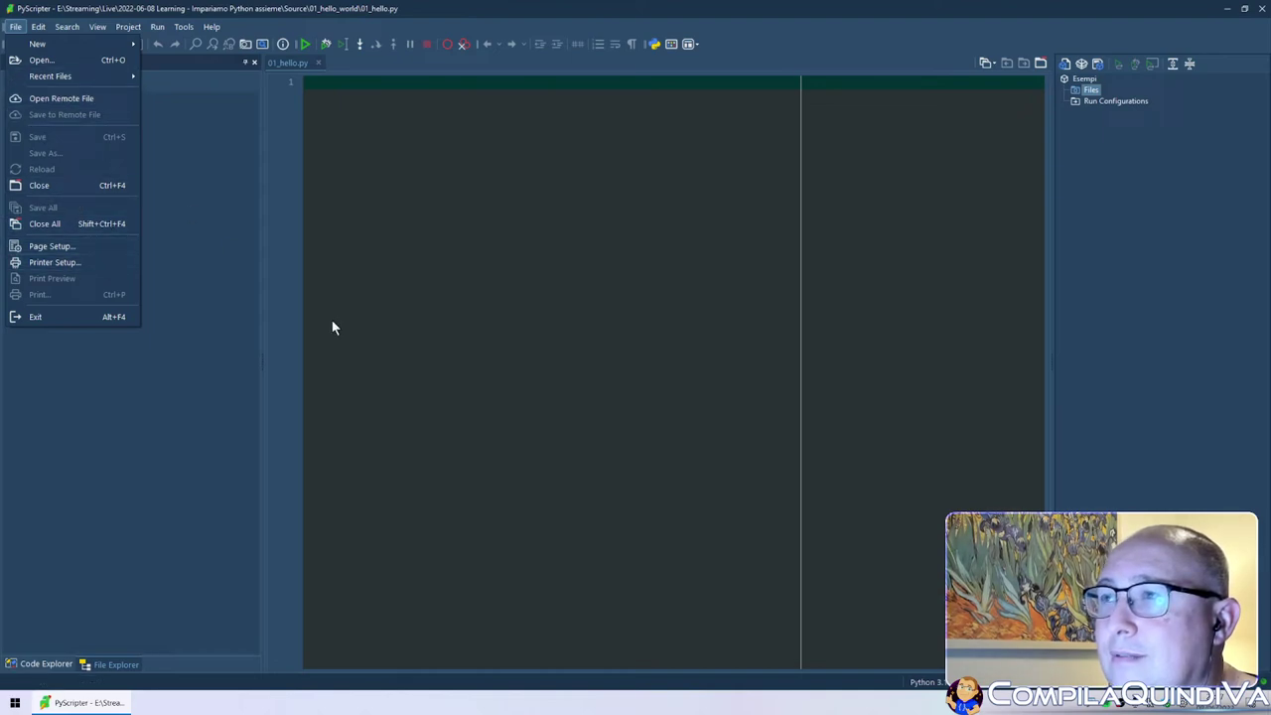
pyautogui.click(217, 265)
pyautogui.doubleClick(61, 120)
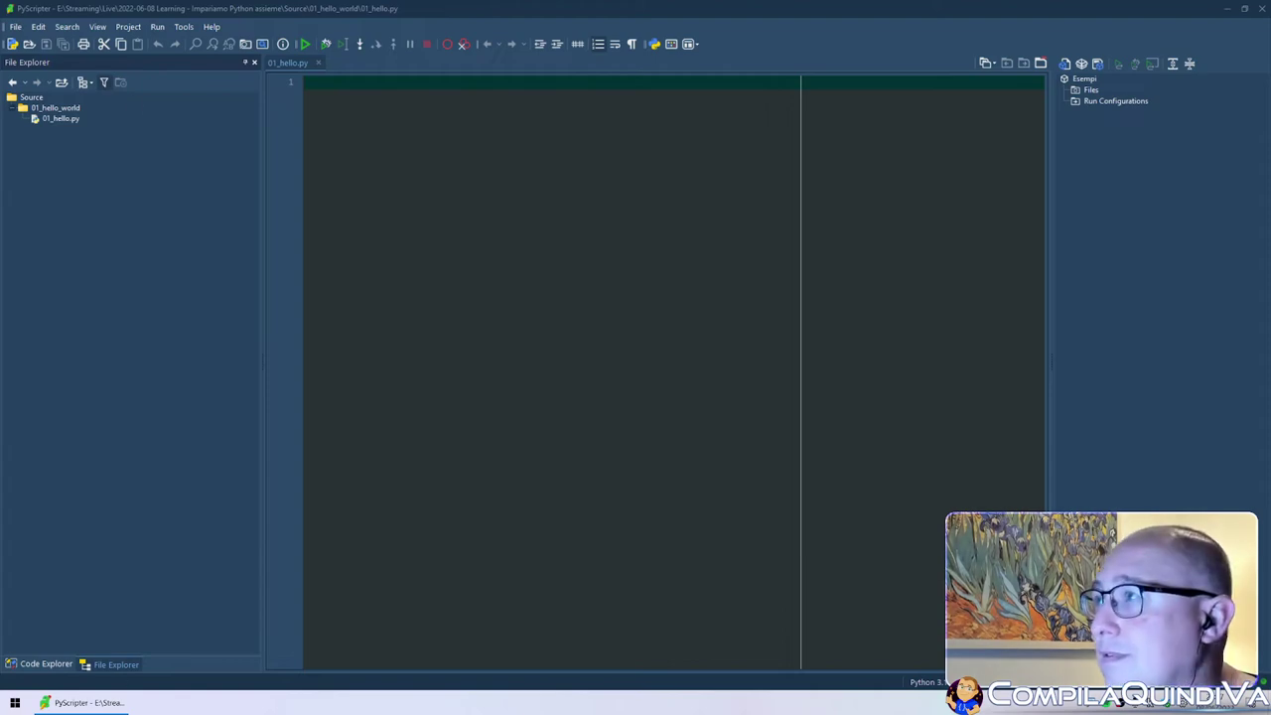
pyautogui.click(428, 187)
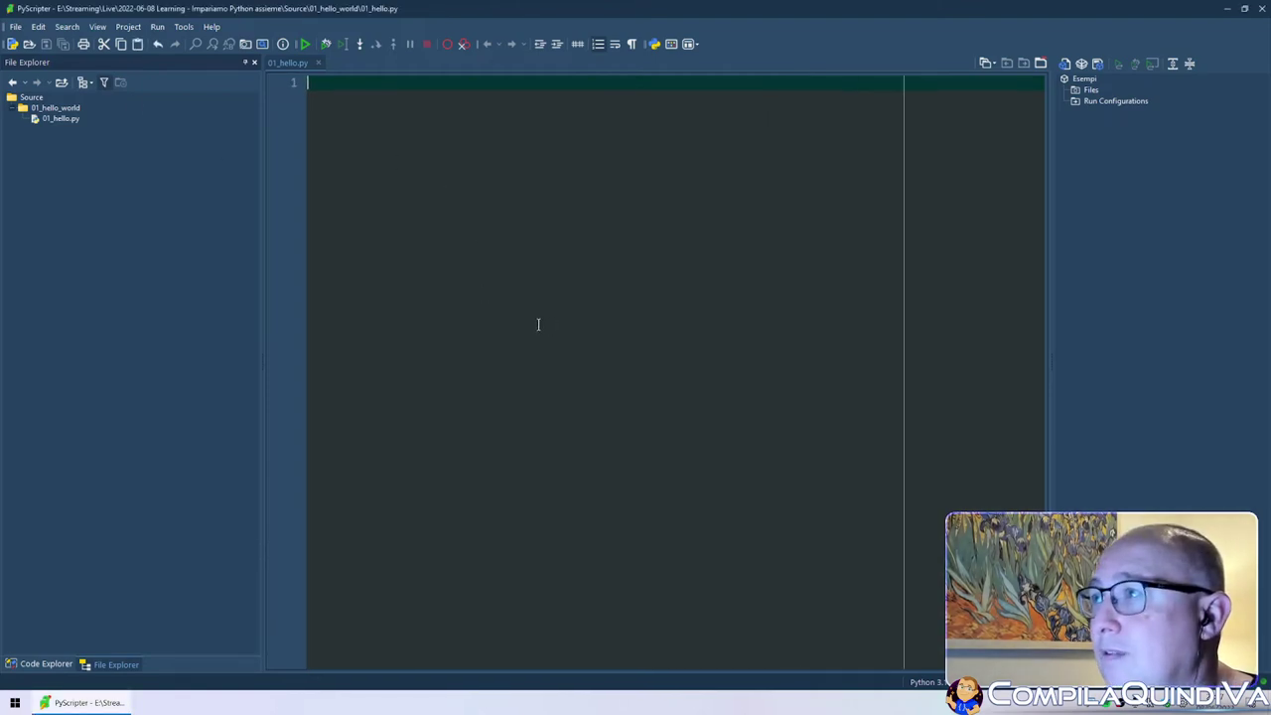